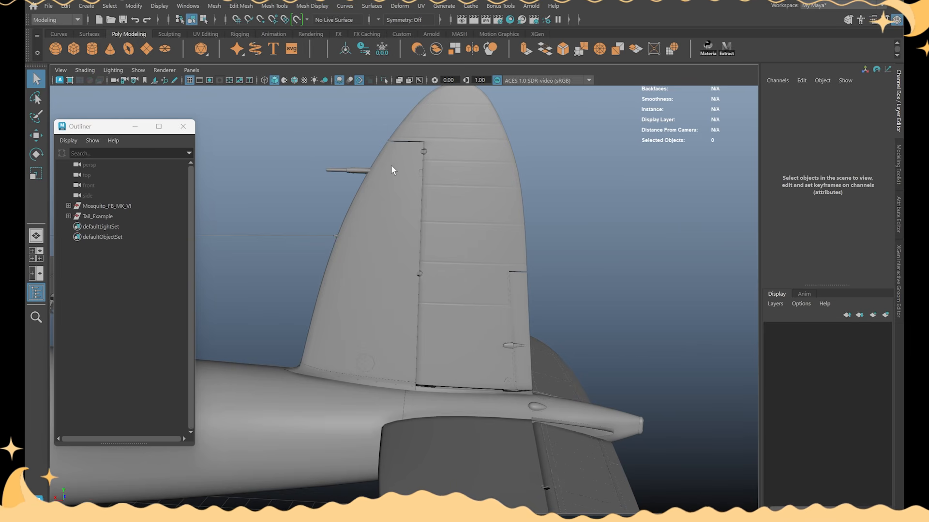
Step: Examine the reference aircraft model and its vertical tail fin from different angles
{"action": "scroll", "coordinate": [391, 164], "scroll_direction": "down", "scroll_amount": 5}
{"action": "left_click_drag", "start_coordinate": [260, 290], "coordinate": [384, 272], "text": "alt"}
{"action": "middle_click_drag", "start_coordinate": [384, 271], "coordinate": [488, 312], "text": "alt"}
{"action": "left_click_drag", "start_coordinate": [489, 312], "coordinate": [469, 339], "text": "alt"}
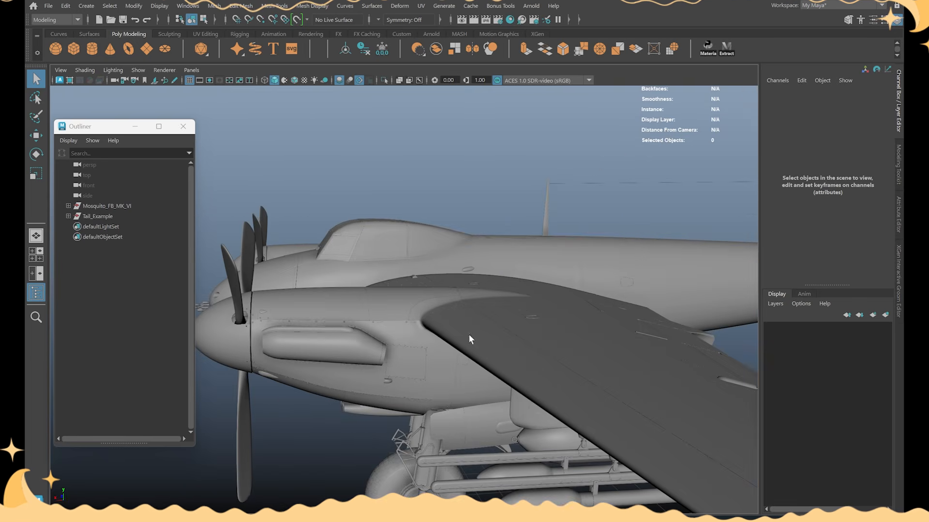
{"action": "left_click_drag", "start_coordinate": [484, 375], "coordinate": [569, 334], "text": "alt"}
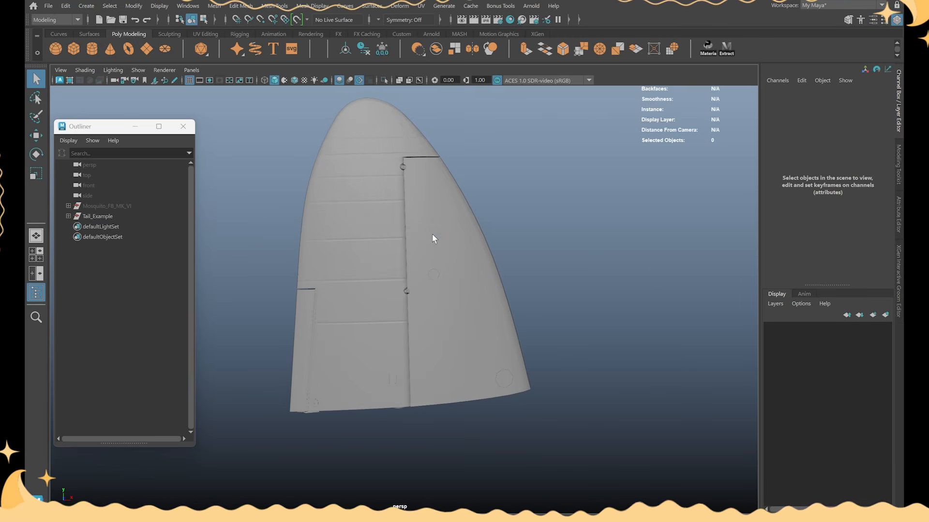
{"action": "mouse_move", "coordinate": [539, 207]}
{"action": "left_mouse_down", "text": "alt"}
{"action": "mouse_move", "coordinate": [568, 201]}
{"action": "mouse_move", "coordinate": [547, 197]}
{"action": "left_mouse_up", "text": "alt"}
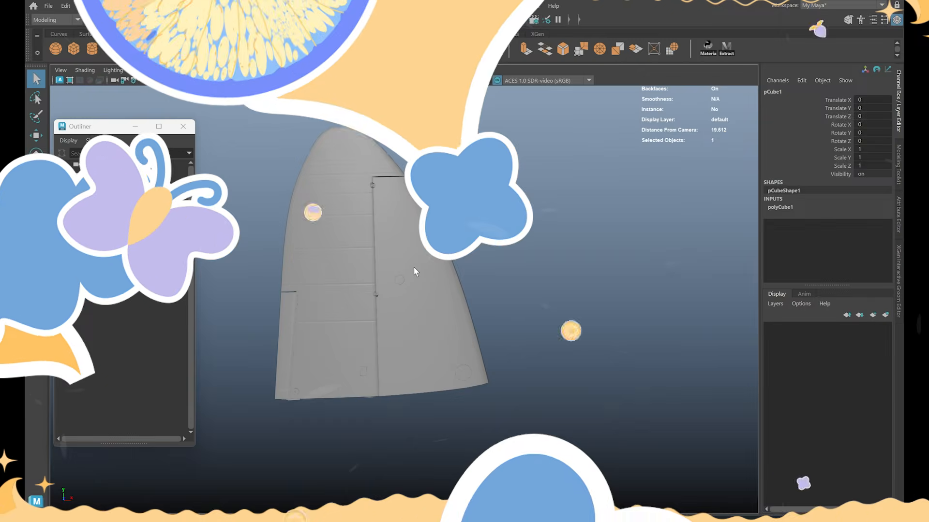
Step: Move the new cube from the origin to beside the tail fin's lower corner, at about X -11.451, Y 9.586
{"action": "key", "text": "w"}
{"action": "scroll", "coordinate": [472, 310], "scroll_direction": "down", "scroll_amount": 8}
{"action": "middle_click_drag", "start_coordinate": [553, 376], "coordinate": [520, 337], "text": "alt"}
{"action": "scroll", "coordinate": [520, 337], "scroll_direction": "up", "scroll_amount": 2}
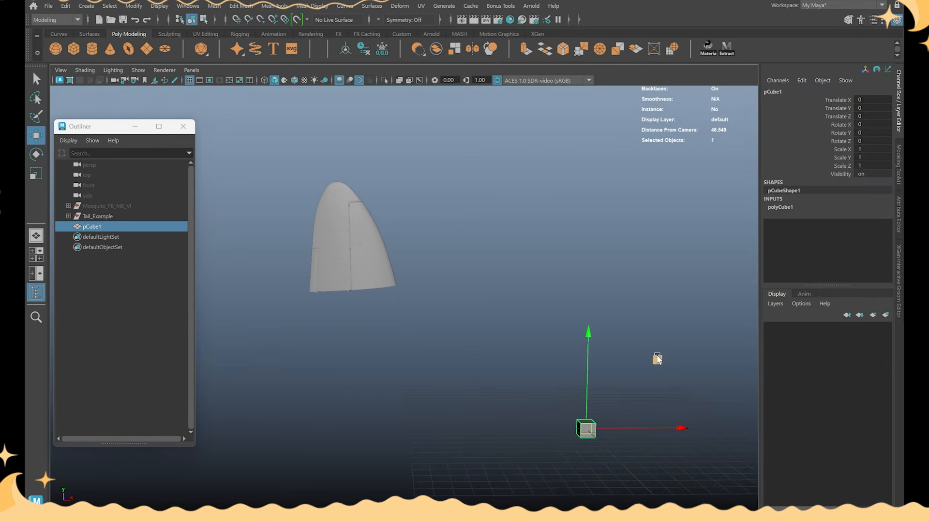
{"action": "middle_click_drag", "start_coordinate": [657, 359], "coordinate": [544, 257]}
{"action": "key", "text": "f"}
{"action": "scroll", "coordinate": [456, 219], "scroll_direction": "down", "scroll_amount": 7}
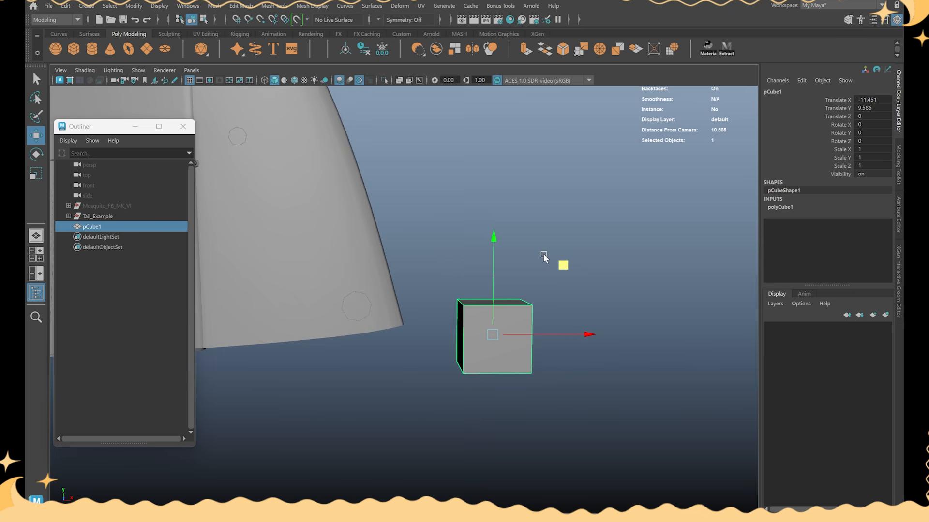
{"action": "scroll", "coordinate": [492, 268], "scroll_direction": "down", "scroll_amount": 2}
{"action": "left_click_drag", "start_coordinate": [492, 268], "coordinate": [500, 278], "text": "alt"}
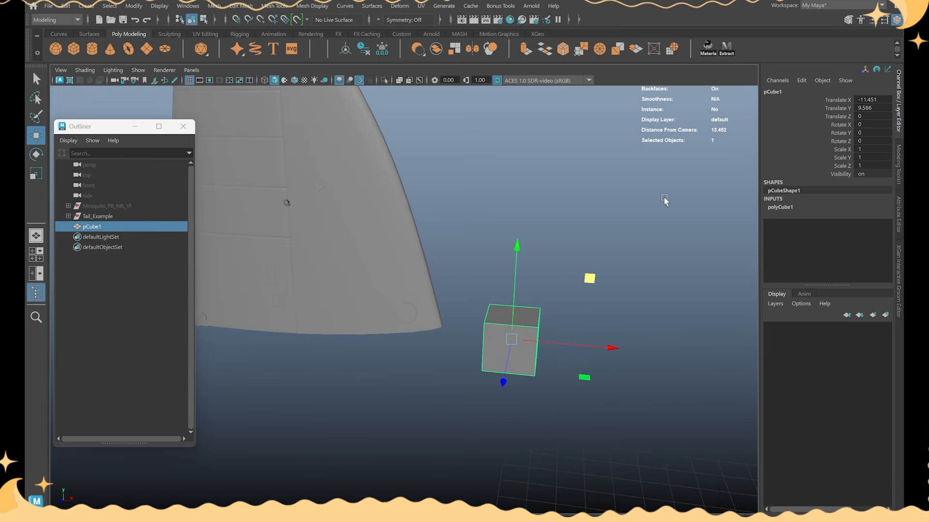
{"action": "scroll", "coordinate": [444, 182], "scroll_direction": "down", "scroll_amount": 3}
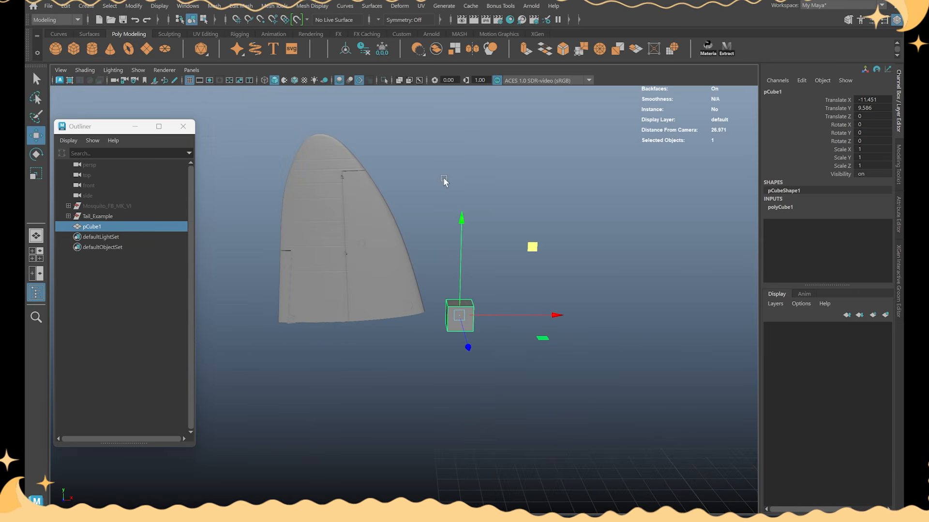
{"action": "left_click", "coordinate": [56, 49]}
{"action": "left_click_drag", "start_coordinate": [452, 237], "coordinate": [474, 237], "text": "alt"}
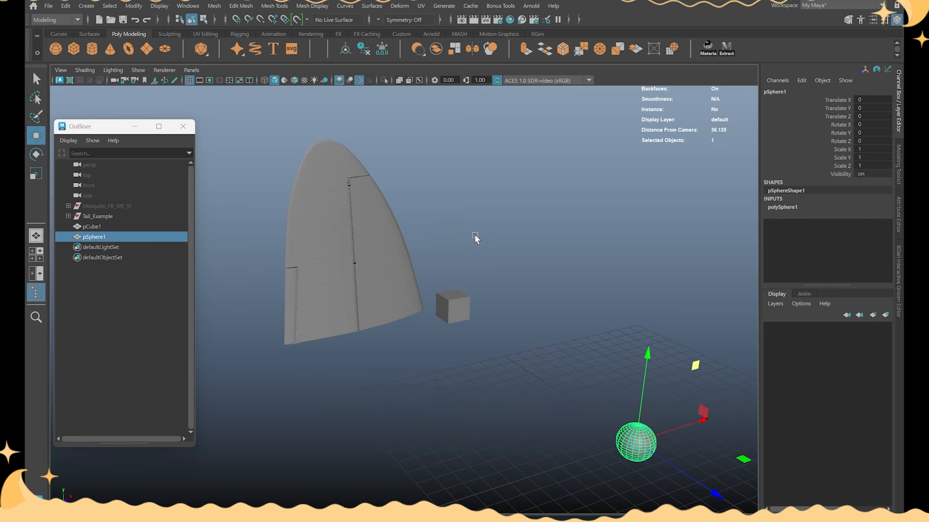
{"action": "key", "text": "Delete"}
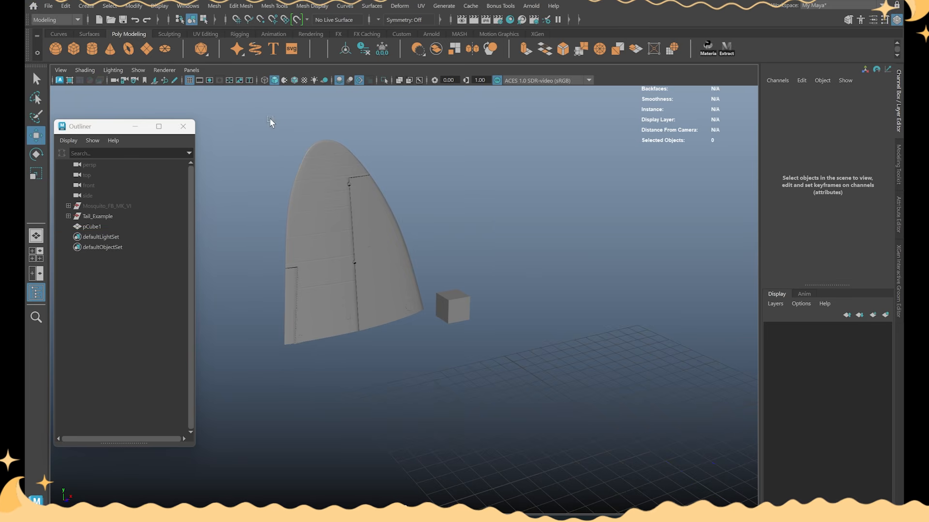
{"action": "left_click", "coordinate": [92, 49]}
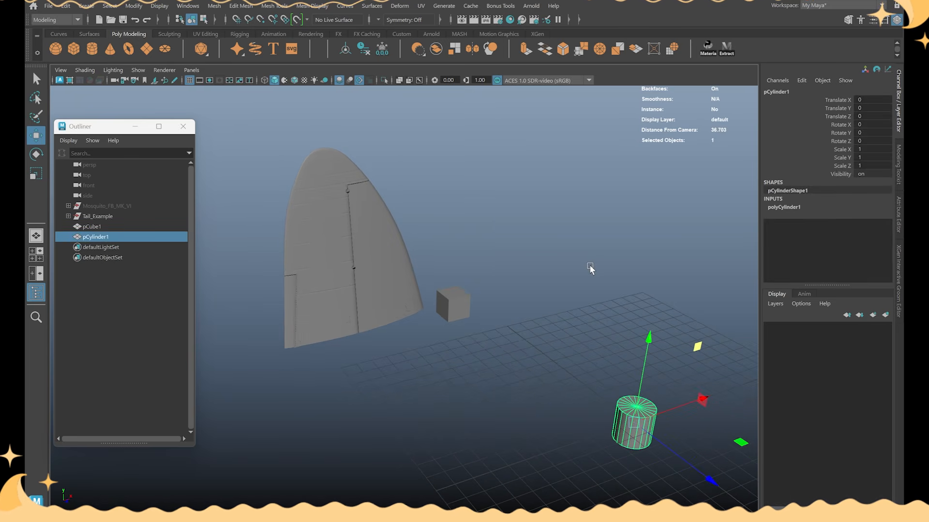
{"action": "key", "text": "Delete"}
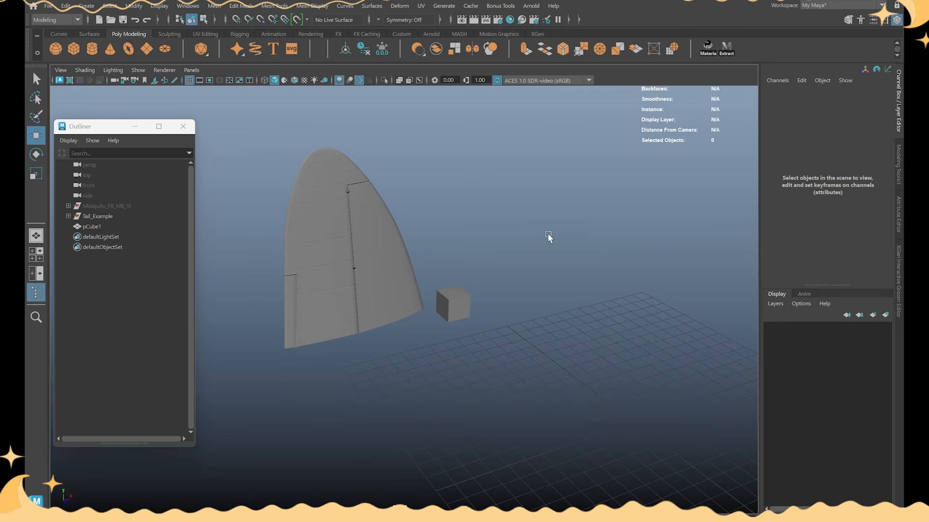
Step: Move the cube onto the lower middle of the tail fin, at about X -16.2, Y 10.1
{"action": "left_click", "coordinate": [450, 319]}
{"action": "scroll", "coordinate": [324, 237], "scroll_direction": "up", "scroll_amount": 5}
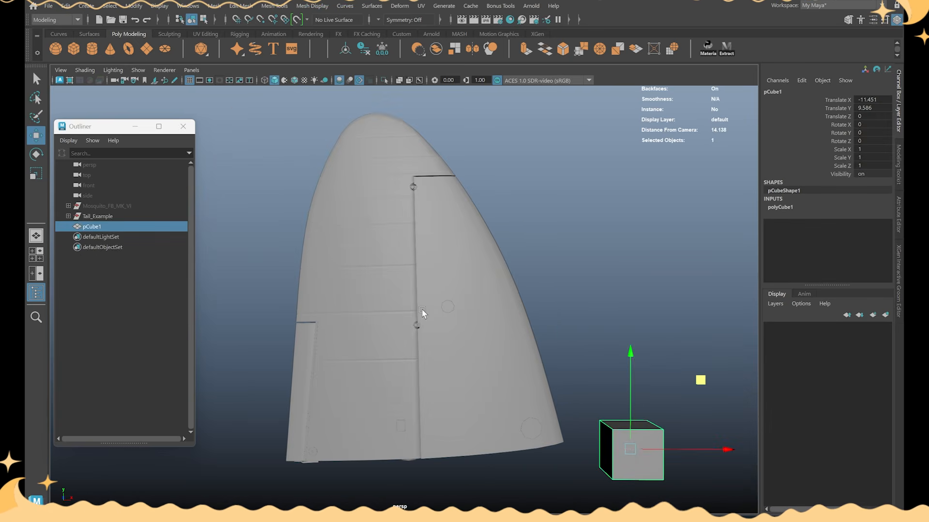
{"action": "middle_click_drag", "start_coordinate": [514, 333], "coordinate": [490, 310], "text": "alt"}
{"action": "middle_click_drag", "start_coordinate": [675, 357], "coordinate": [445, 328]}
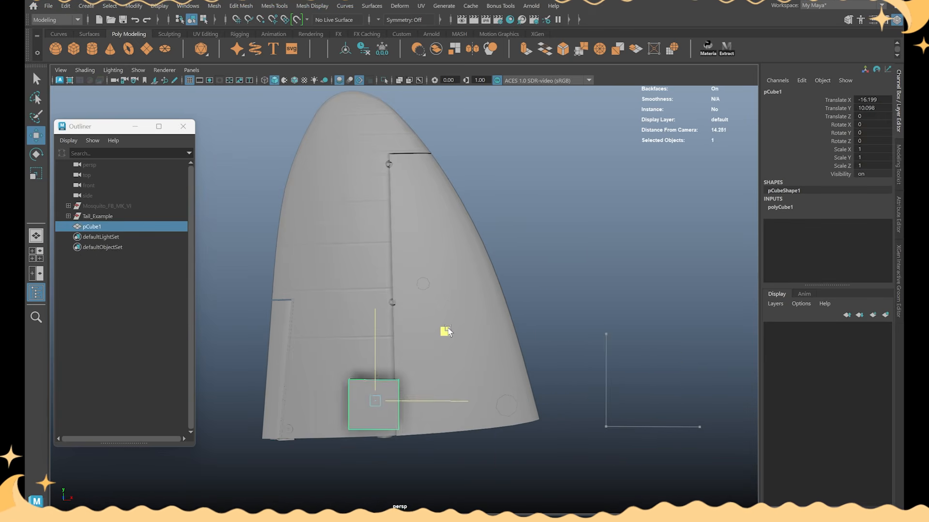
{"action": "key", "text": "f"}
{"action": "left_click_drag", "start_coordinate": [475, 230], "coordinate": [566, 269], "text": "alt"}
Step: Stretch the cube's upper and lower vertices vertically so it spans the tail fin from tip to base
{"action": "right_click_drag", "start_coordinate": [570, 227], "coordinate": [517, 226]}
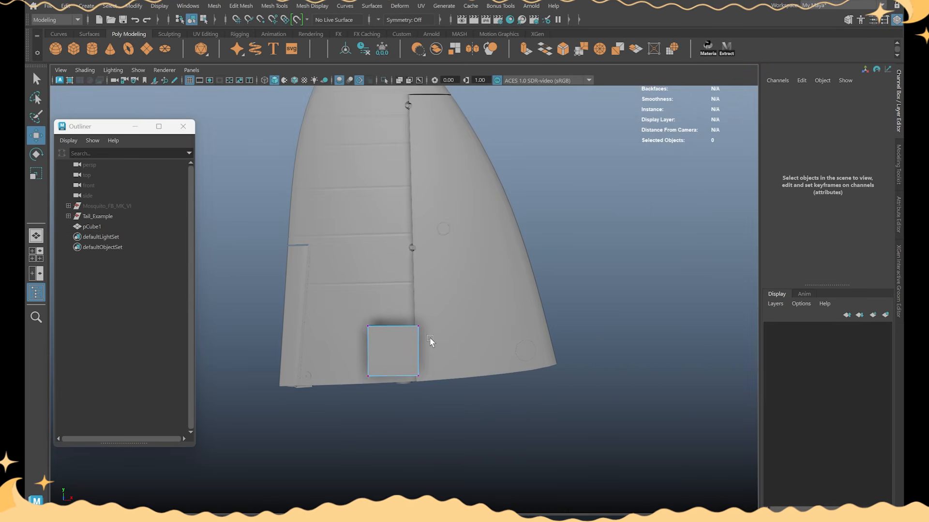
{"action": "left_click_drag", "start_coordinate": [431, 343], "coordinate": [304, 280]}
{"action": "middle_click_drag", "start_coordinate": [397, 258], "coordinate": [401, 318], "text": "alt"}
{"action": "left_click_drag", "start_coordinate": [397, 314], "coordinate": [405, 133]}
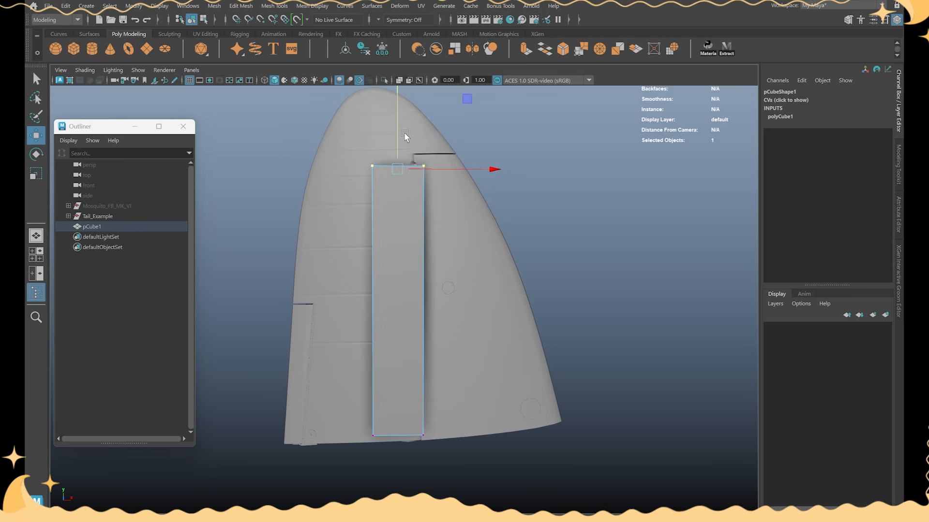
{"action": "middle_click_drag", "start_coordinate": [542, 220], "coordinate": [537, 167], "text": "alt"}
{"action": "left_click_drag", "start_coordinate": [452, 462], "coordinate": [243, 395]}
{"action": "left_click_drag", "start_coordinate": [393, 371], "coordinate": [394, 387]}
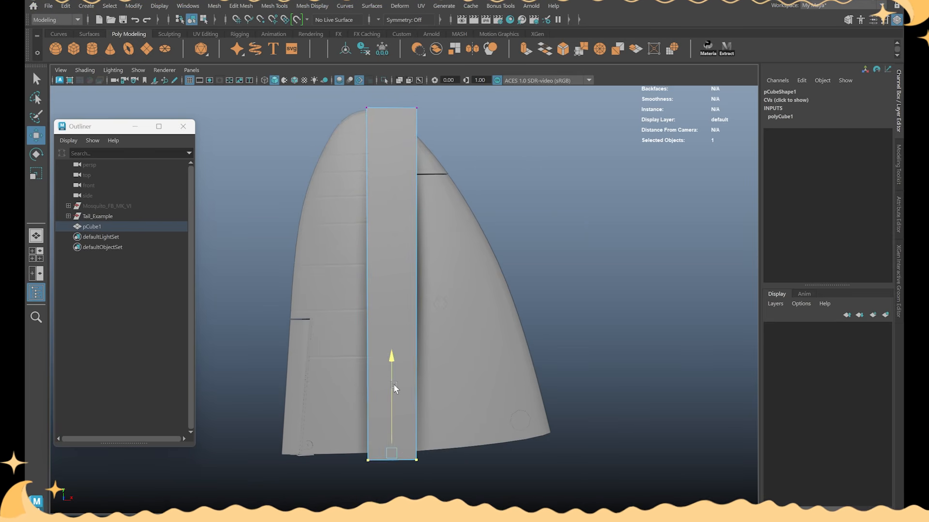
Step: Pull the vertices on both sides of the cube outward to cover the full width of the tail fin
{"action": "scroll", "coordinate": [402, 425], "scroll_direction": "down", "scroll_amount": 1}
{"action": "left_click_drag", "start_coordinate": [396, 462], "coordinate": [339, 114]}
{"action": "left_click_drag", "start_coordinate": [435, 290], "coordinate": [357, 289]}
{"action": "left_click_drag", "start_coordinate": [435, 446], "coordinate": [361, 103]}
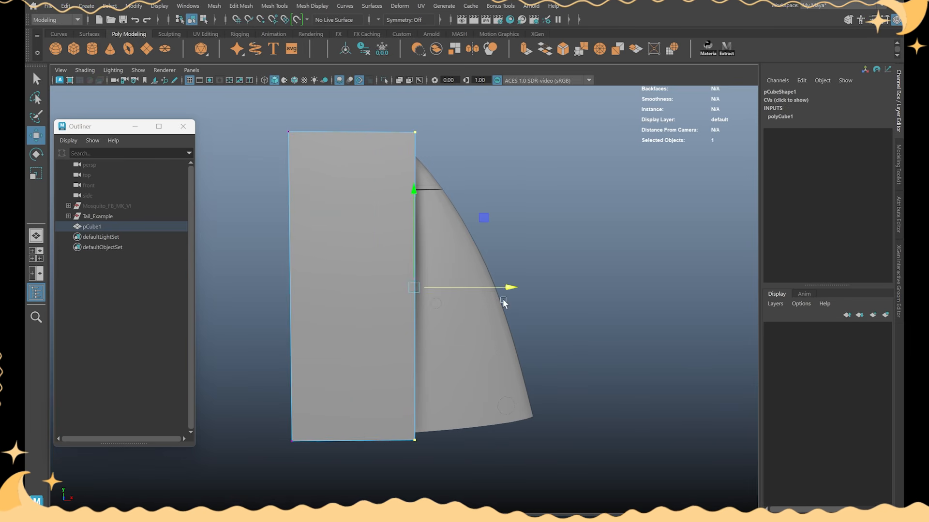
{"action": "left_click_drag", "start_coordinate": [483, 287], "coordinate": [621, 320]}
Step: Select the cube's top vertices and show the cube and fin in wireframe in the perspective and front views
{"action": "key", "text": "4"}
{"action": "middle_click_drag", "start_coordinate": [621, 316], "coordinate": [619, 317]}
{"action": "left_click_drag", "start_coordinate": [620, 316], "coordinate": [605, 311], "text": "alt"}
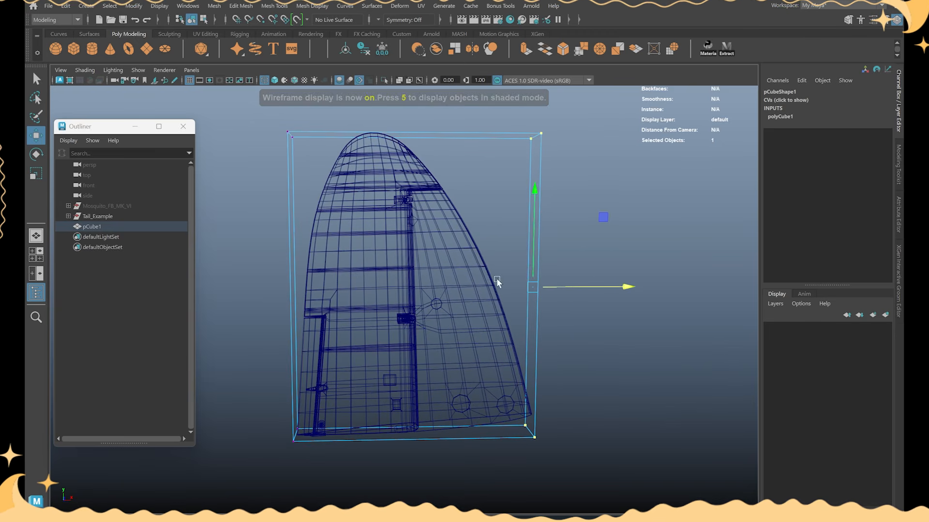
{"action": "left_click_drag", "start_coordinate": [588, 166], "coordinate": [516, 150]}
{"action": "left_click_drag", "start_coordinate": [516, 149], "coordinate": [332, 140], "text": "alt"}
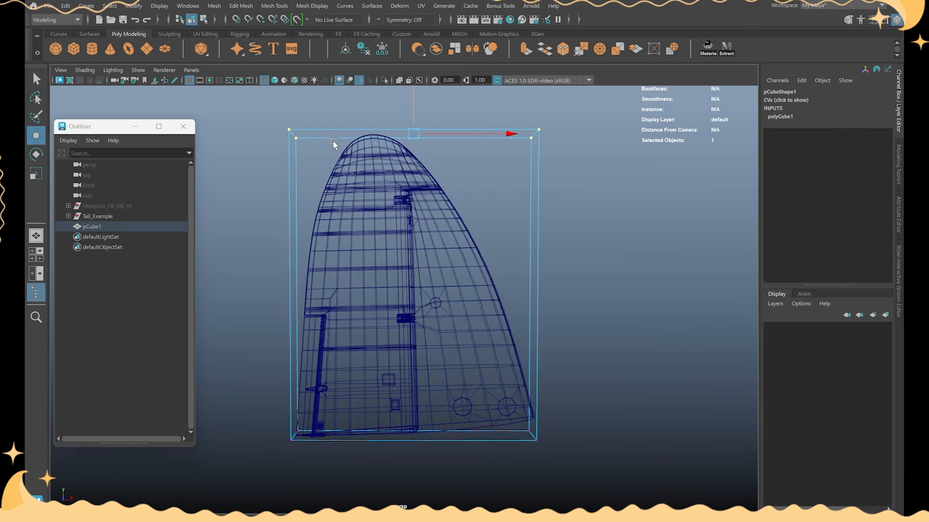
{"action": "key", "text": "space"}
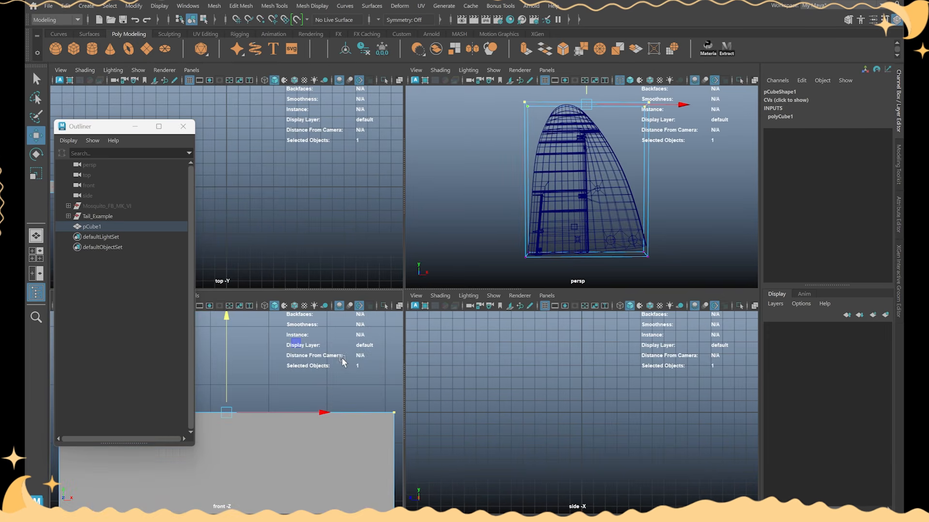
{"action": "key", "text": "space"}
{"action": "key", "text": "4"}
{"action": "scroll", "coordinate": [492, 322], "scroll_direction": "down", "scroll_amount": 8}
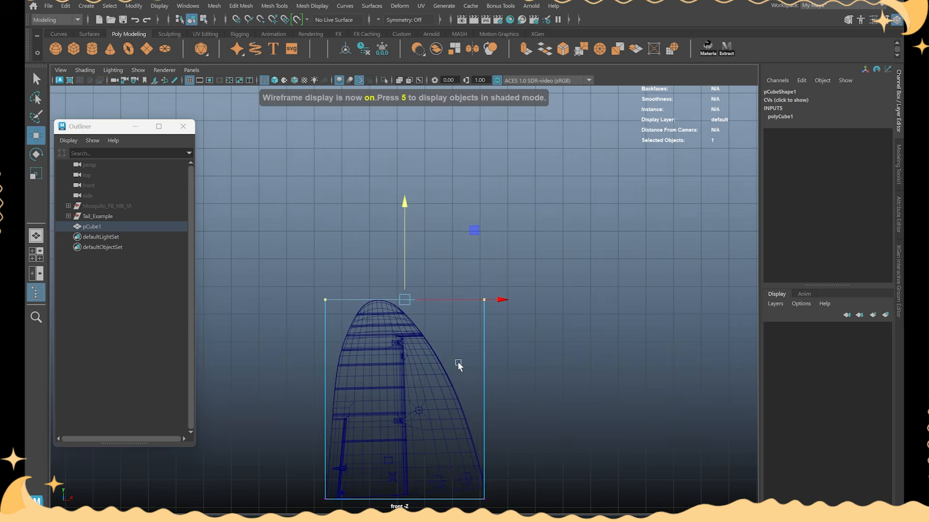
Step: Adjust the cube's side and top vertices in the front view to fit tightly around the tail fin's outline
{"action": "middle_click_drag", "start_coordinate": [457, 362], "coordinate": [471, 252], "text": "alt"}
{"action": "scroll", "coordinate": [470, 252], "scroll_direction": "up", "scroll_amount": 3}
{"action": "left_click_drag", "start_coordinate": [341, 454], "coordinate": [246, 175]}
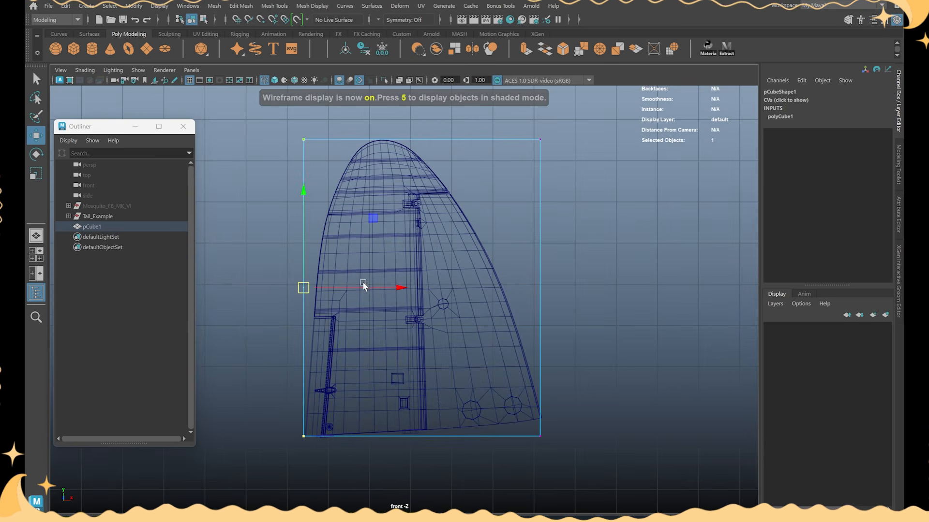
{"action": "middle_click_drag", "start_coordinate": [577, 420], "coordinate": [580, 431], "text": "alt"}
{"action": "left_click_drag", "start_coordinate": [579, 431], "coordinate": [292, 141]}
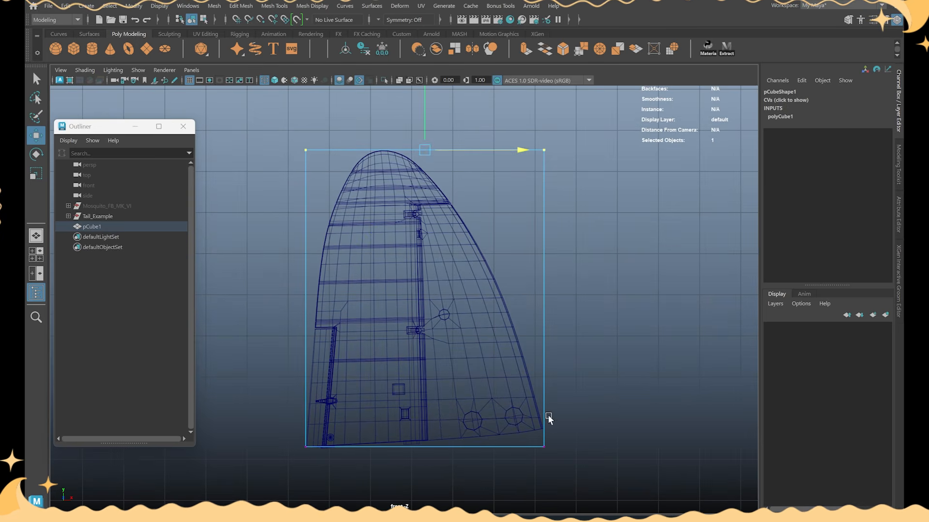
{"action": "scroll", "coordinate": [433, 142], "scroll_direction": "up", "scroll_amount": 1}
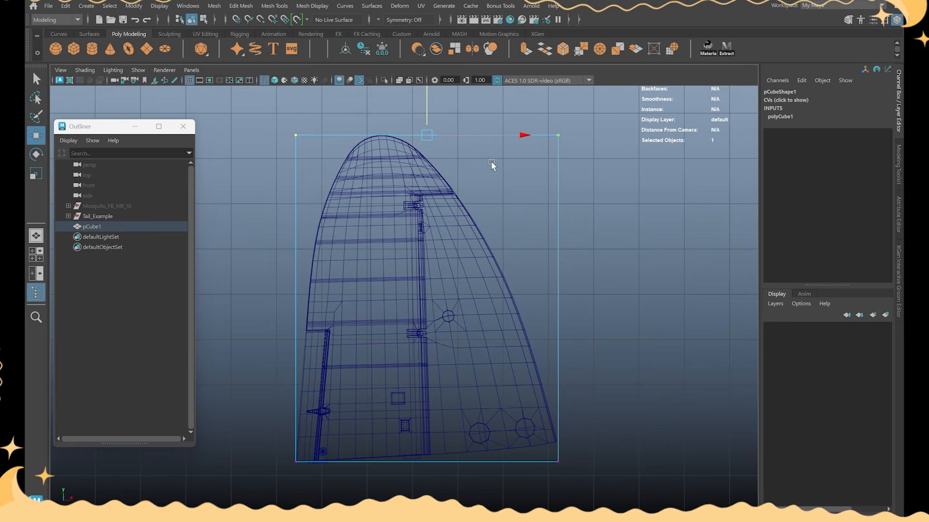
Step: Return to object mode and scale the cube to 0.749 in Z to match the fin's thickness in the wireframe top view
{"action": "right_click_drag", "start_coordinate": [570, 213], "coordinate": [610, 183]}
{"action": "key", "text": "space"}
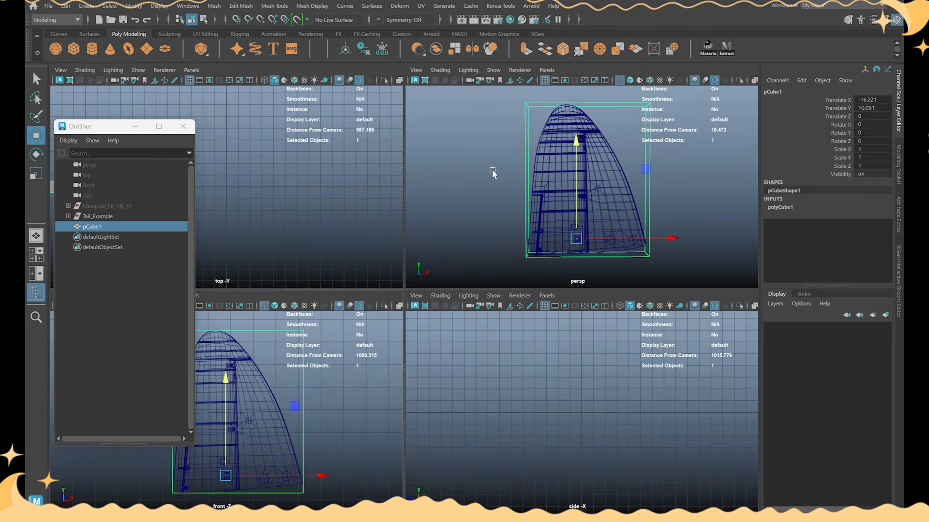
{"action": "key", "text": "space"}
{"action": "key", "text": "4"}
{"action": "scroll", "coordinate": [404, 232], "scroll_direction": "up", "scroll_amount": 2}
{"action": "middle_click_drag", "start_coordinate": [427, 370], "coordinate": [453, 360], "text": "alt"}
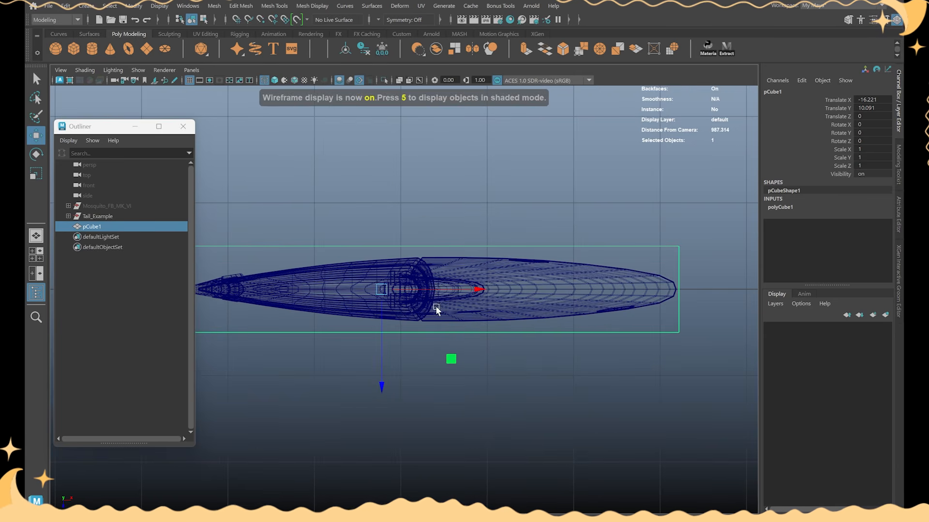
{"action": "key", "text": "r"}
{"action": "left_click_drag", "start_coordinate": [383, 322], "coordinate": [383, 312]}
{"action": "middle_click_drag", "start_coordinate": [383, 312], "coordinate": [405, 288], "text": "alt"}
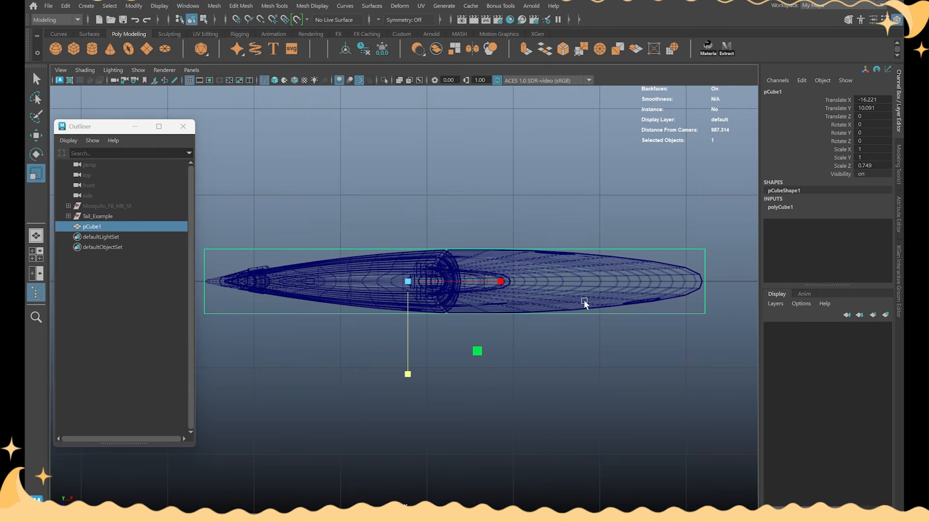
Step: Compare the fitted cube with the tail fin in the perspective view from several angles, in shaded and wireframe display
{"action": "key", "text": "space"}
{"action": "key", "text": "space"}
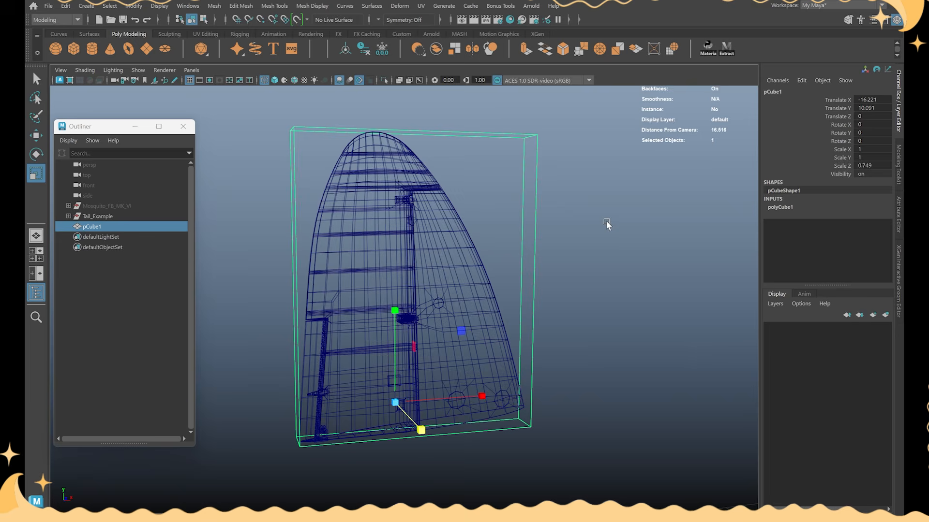
{"action": "key", "text": "5"}
{"action": "key", "text": "4"}
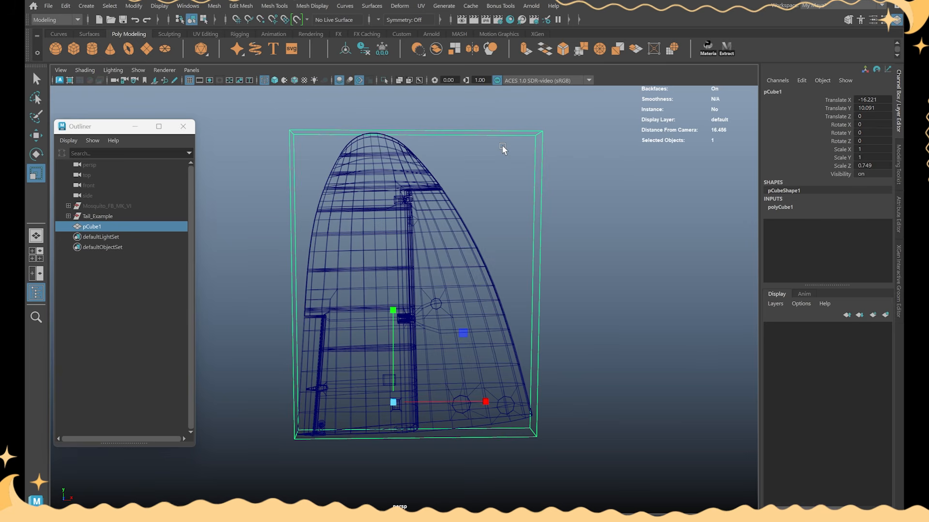
{"action": "left_click_drag", "start_coordinate": [503, 149], "coordinate": [523, 205], "text": "alt"}
{"action": "right_click_drag", "start_coordinate": [660, 196], "coordinate": [547, 196], "text": "alt"}
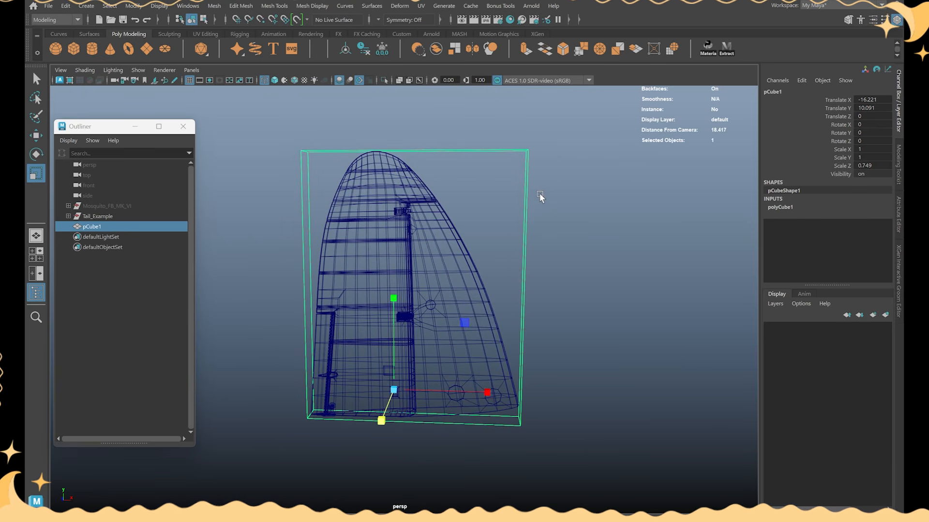
{"action": "left_click_drag", "start_coordinate": [538, 197], "coordinate": [277, 232], "text": "alt"}
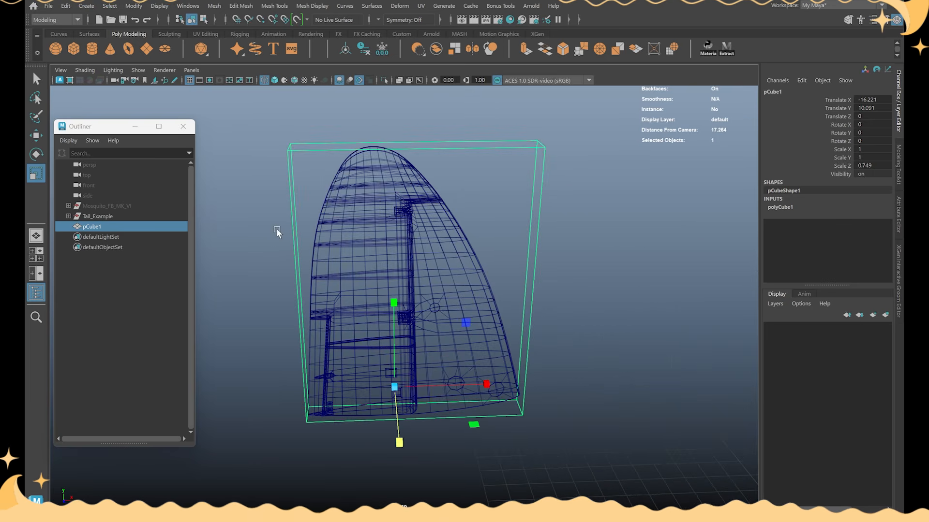
{"action": "left_click_drag", "start_coordinate": [524, 219], "coordinate": [413, 160], "text": "alt"}
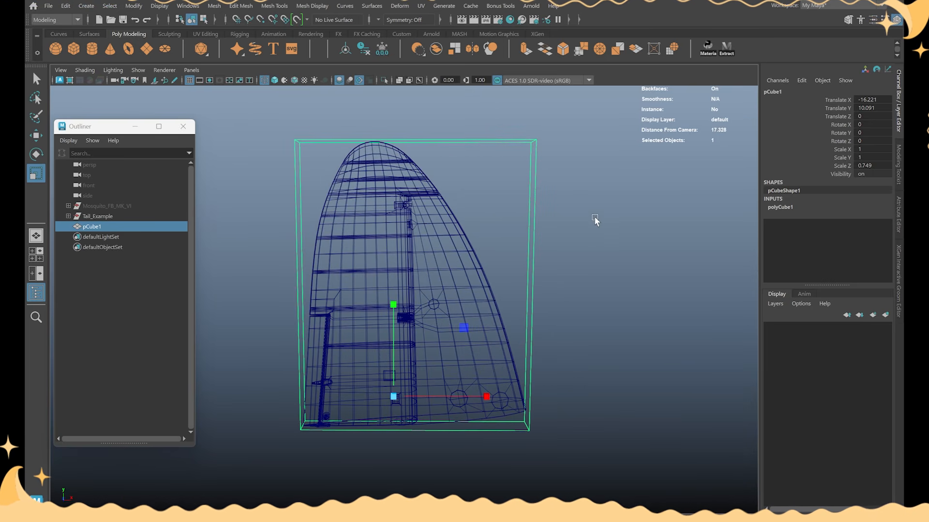
{"action": "left_click_drag", "start_coordinate": [595, 222], "coordinate": [585, 231], "text": "alt"}
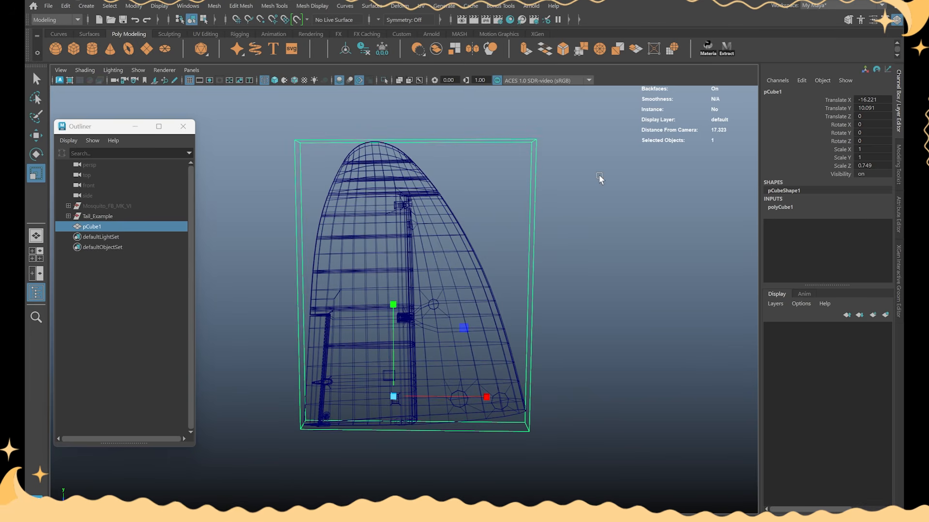
{"action": "left_click", "coordinate": [521, 150]}
{"action": "right_click_drag", "start_coordinate": [521, 166], "coordinate": [591, 194], "text": "alt"}
{"action": "left_click_drag", "start_coordinate": [591, 193], "coordinate": [528, 161]}
{"action": "key", "text": "5"}
{"action": "left_click_drag", "start_coordinate": [405, 138], "coordinate": [498, 145], "text": "alt"}
{"action": "key", "text": "4"}
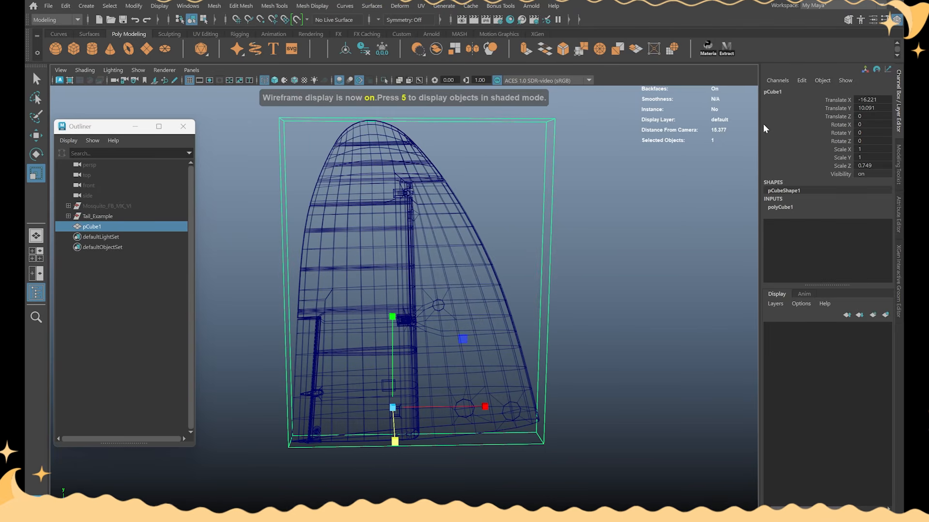
Step: Insert a vertical edge loop through the fin's tip and a horizontal edge loop at mid-height on the cube with Multi-Cut
{"action": "left_click", "coordinate": [848, 19]}
{"action": "left_click", "coordinate": [792, 372]}
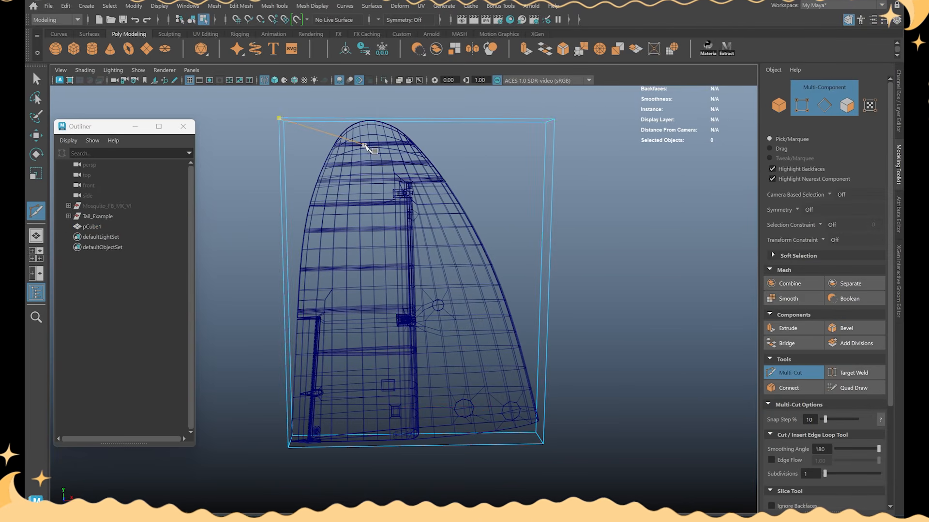
{"action": "key", "text": "g"}
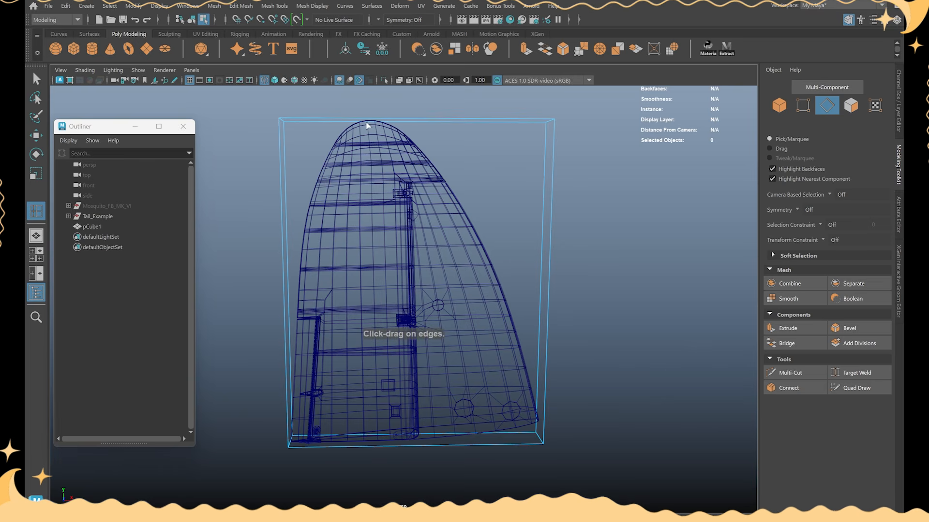
{"action": "left_click", "coordinate": [791, 372]}
{"action": "left_click_drag", "start_coordinate": [479, 144], "coordinate": [402, 124], "text": "alt"}
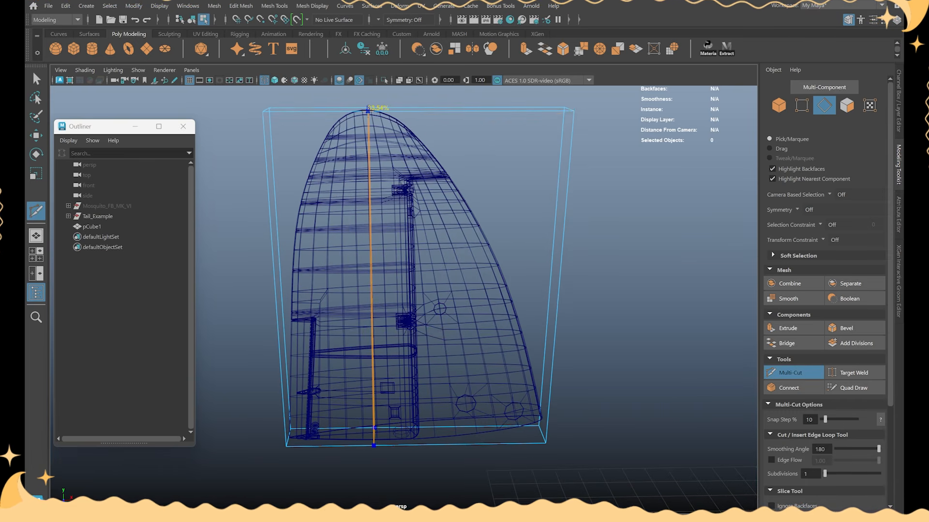
{"action": "left_click", "coordinate": [368, 110], "text": "ctrl"}
{"action": "left_click_drag", "start_coordinate": [425, 167], "coordinate": [400, 151], "text": "alt"}
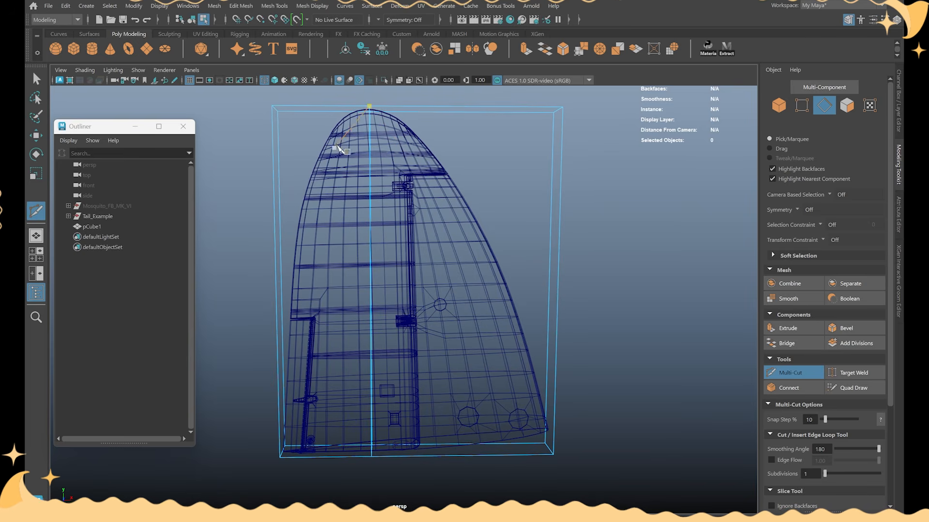
{"action": "key", "text": "space"}
{"action": "key", "text": "space"}
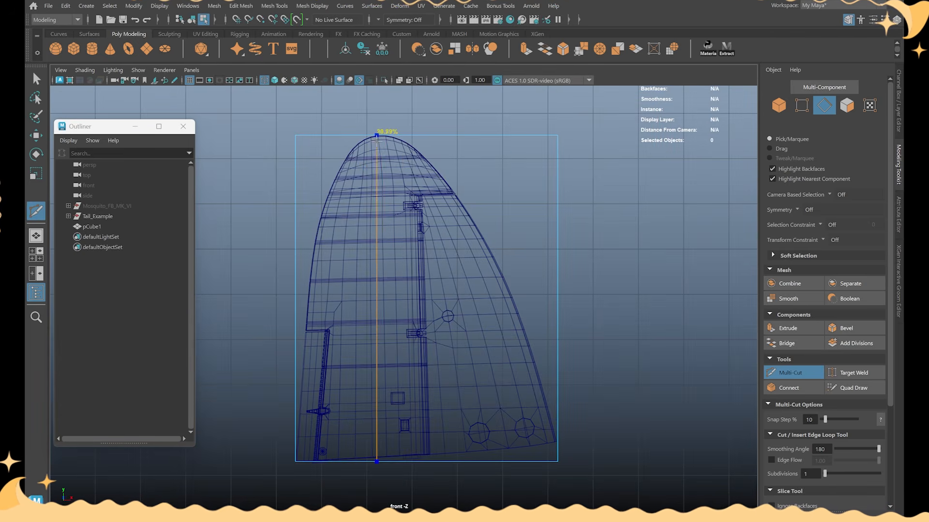
{"action": "left_click", "coordinate": [377, 136], "text": "ctrl"}
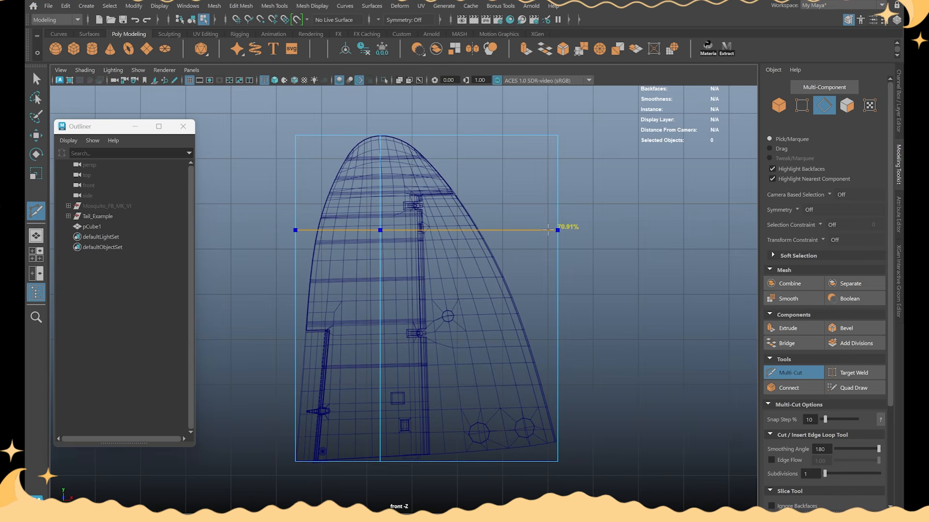
{"action": "left_click", "coordinate": [556, 299], "text": "ctrl"}
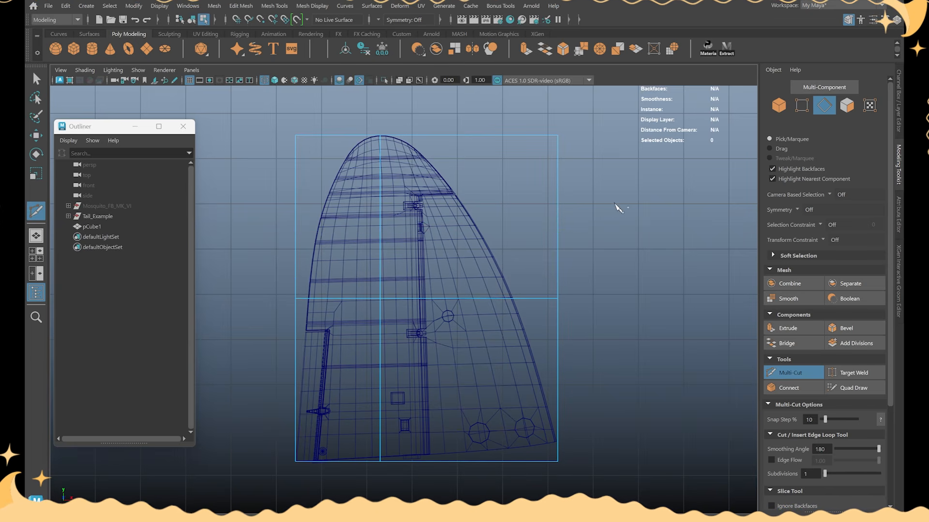
Step: Move the cube's two pairs of top corner vertices inward and down onto the fin's rounded tip outline in the front view
{"action": "key", "text": "w"}
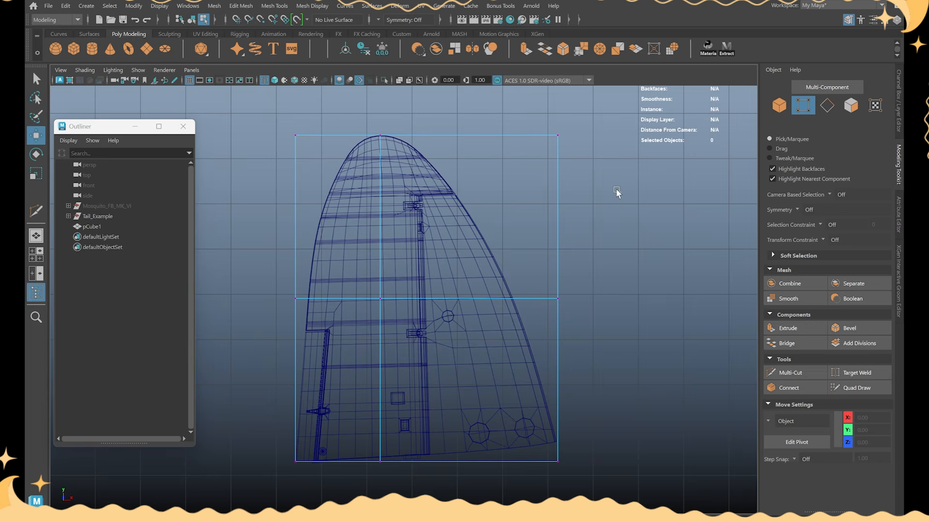
{"action": "left_click_drag", "start_coordinate": [616, 192], "coordinate": [532, 116]}
{"action": "scroll", "coordinate": [583, 149], "scroll_direction": "up", "scroll_amount": 2}
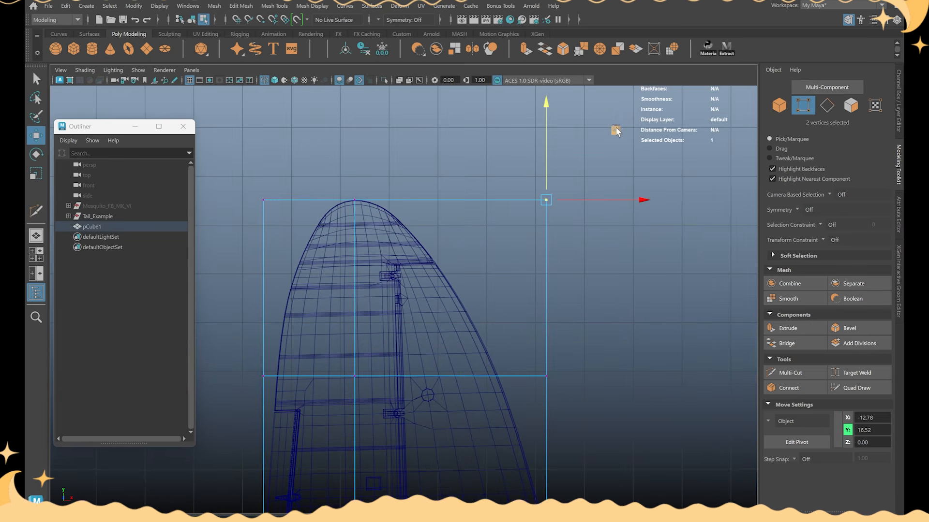
{"action": "middle_click_drag", "start_coordinate": [616, 131], "coordinate": [469, 149]}
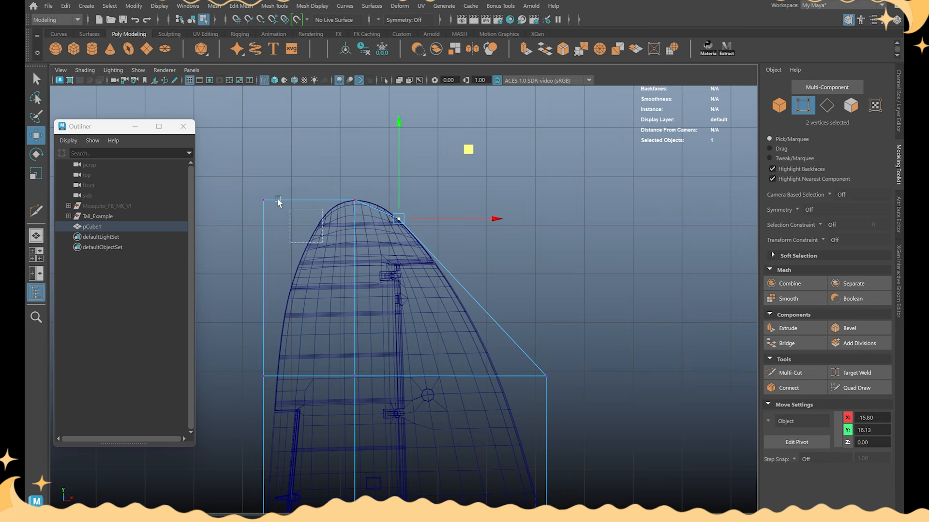
{"action": "left_click_drag", "start_coordinate": [279, 202], "coordinate": [254, 193]}
{"action": "middle_click_drag", "start_coordinate": [331, 130], "coordinate": [392, 150]}
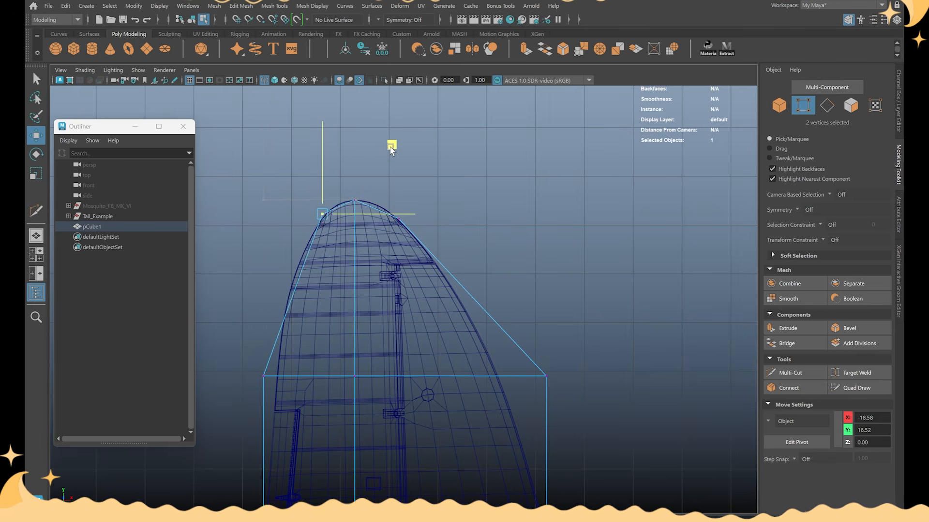
{"action": "left_click_drag", "start_coordinate": [390, 148], "coordinate": [392, 148]}
{"action": "middle_click_drag", "start_coordinate": [444, 205], "coordinate": [447, 186], "text": "alt"}
{"action": "scroll", "coordinate": [523, 317], "scroll_direction": "down", "scroll_amount": 2}
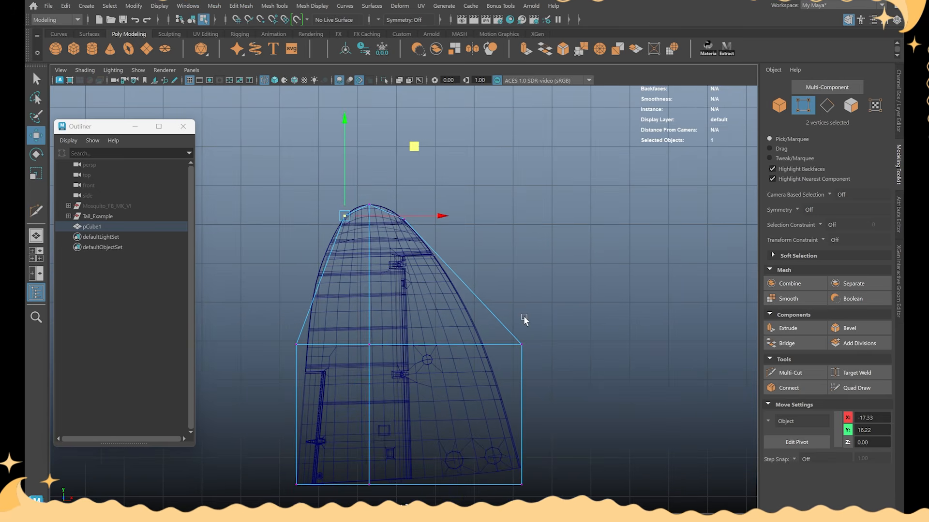
Step: Move the side vertices of the mid-height loop inward along X to meet the fin's outline on both sides
{"action": "middle_click_drag", "start_coordinate": [554, 367], "coordinate": [561, 330], "text": "alt"}
{"action": "scroll", "coordinate": [561, 330], "scroll_direction": "up", "scroll_amount": 1}
{"action": "key", "text": "F7"}
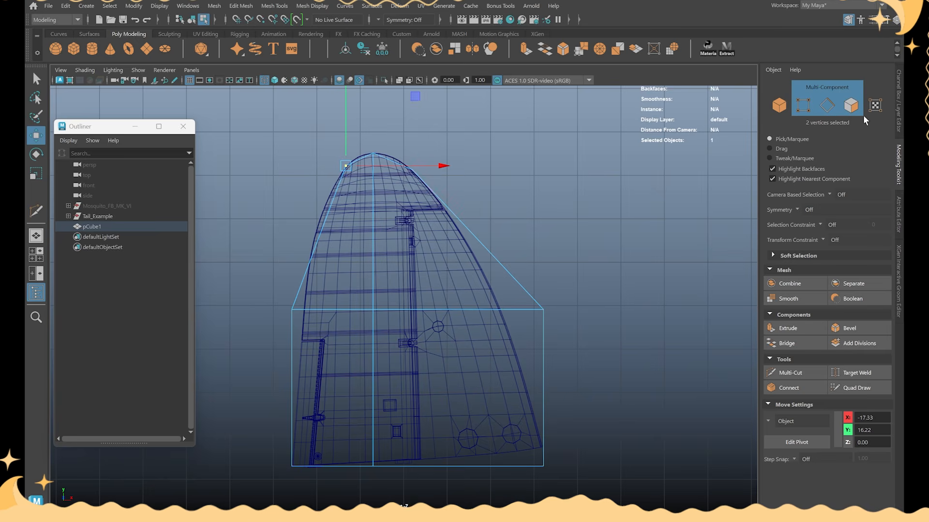
{"action": "key", "text": "F9"}
{"action": "mouse_move", "coordinate": [532, 299]}
{"action": "left_mouse_down"}
{"action": "mouse_move", "coordinate": [576, 317]}
{"action": "mouse_move", "coordinate": [532, 314]}
{"action": "left_mouse_up"}
{"action": "left_click", "coordinate": [293, 308]}
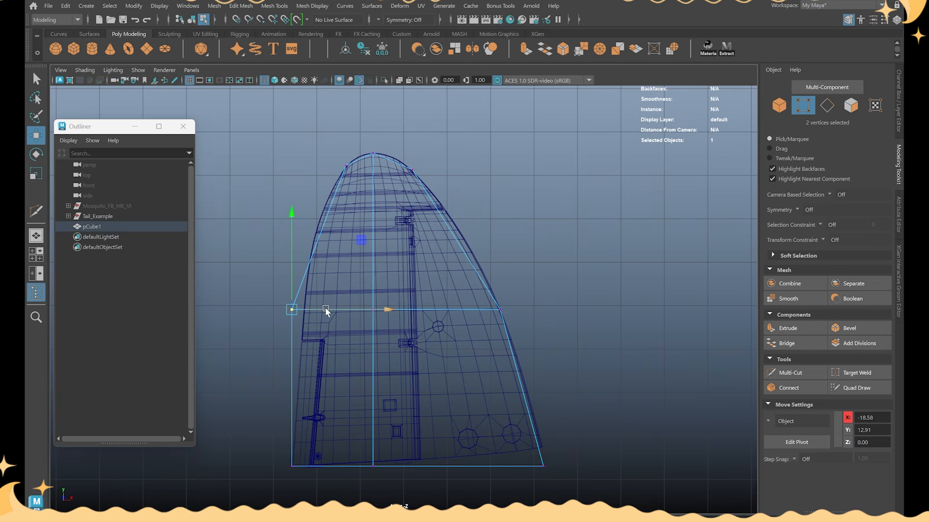
{"action": "left_click_drag", "start_coordinate": [326, 310], "coordinate": [342, 311]}
Step: Examine the reshaped cube in shaded perspective, and compare its silhouette with the fin in the front view
{"action": "key", "text": "space"}
{"action": "key", "text": "space"}
{"action": "mouse_move", "coordinate": [539, 248]}
{"action": "left_mouse_down", "text": "alt"}
{"action": "mouse_move", "coordinate": [489, 251]}
{"action": "mouse_move", "coordinate": [475, 240]}
{"action": "left_mouse_up", "text": "alt"}
{"action": "key", "text": "5"}
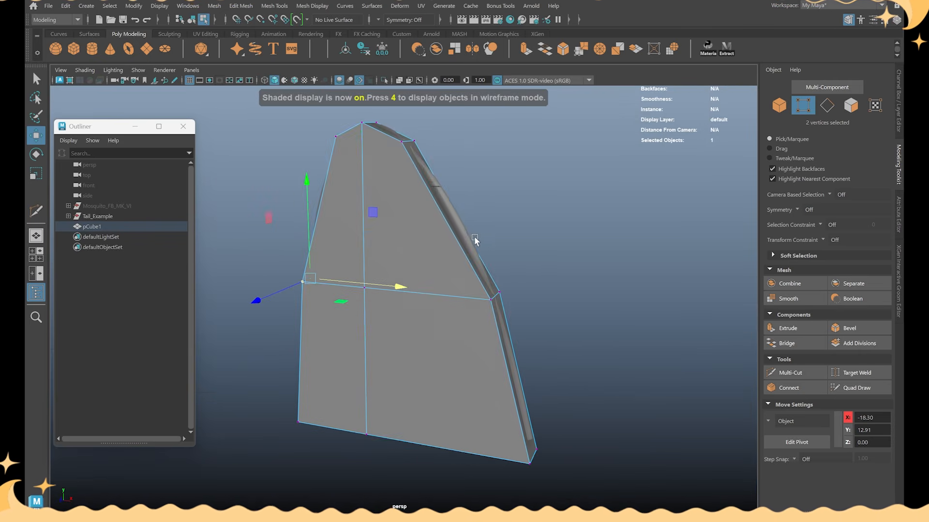
{"action": "key", "text": "space"}
{"action": "key", "text": "space"}
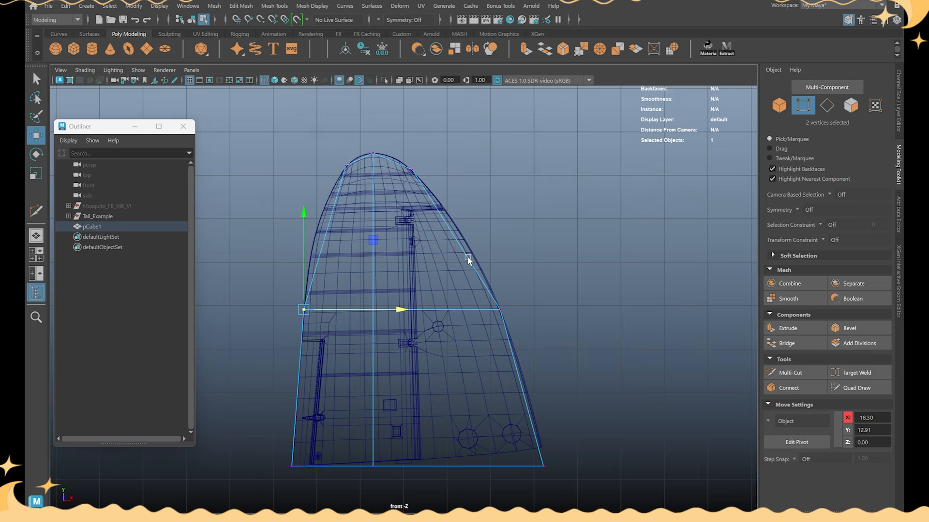
{"action": "middle_click_drag", "start_coordinate": [467, 258], "coordinate": [476, 256], "text": "alt"}
{"action": "scroll", "coordinate": [475, 256], "scroll_direction": "up", "scroll_amount": 1}
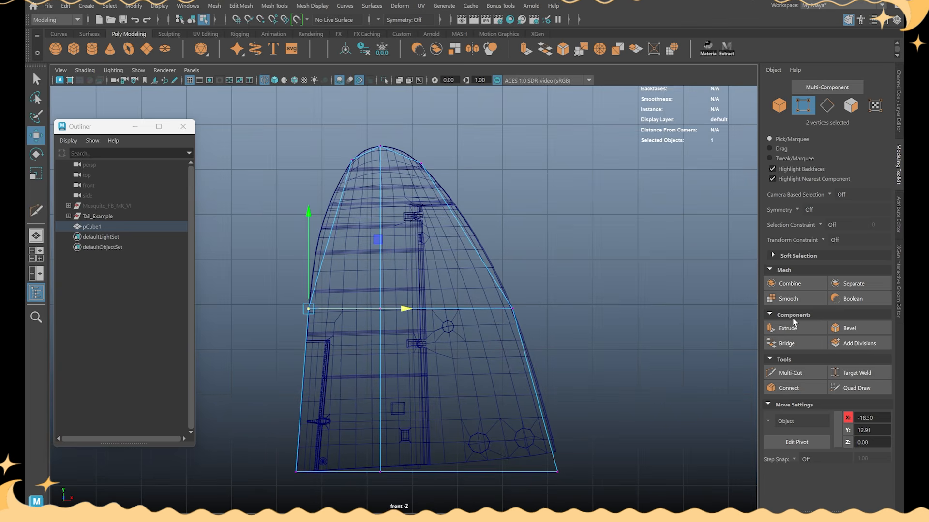
Step: Insert a horizontal edge loop about halfway between the upper corner vertices and the mid-height loop with Multi-Cut
{"action": "left_click", "coordinate": [434, 171]}
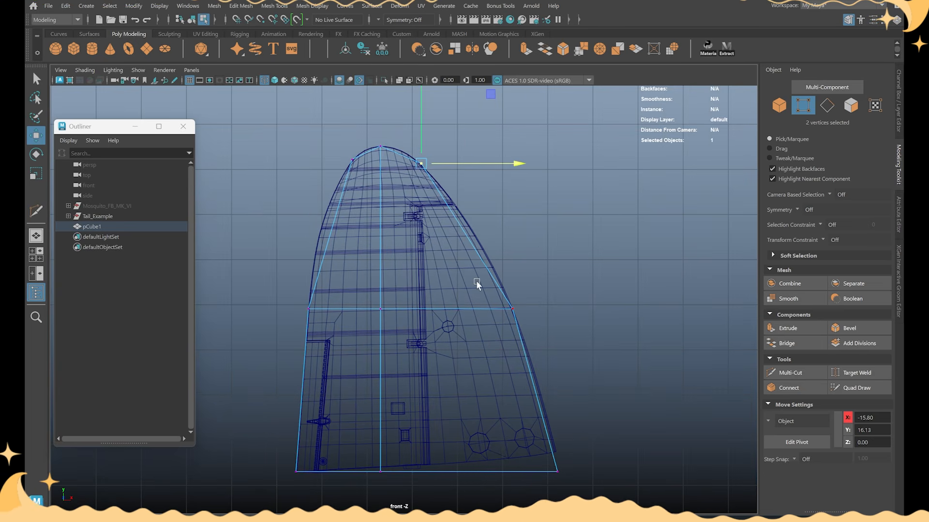
{"action": "left_click", "coordinate": [791, 373]}
{"action": "left_click", "coordinate": [421, 163]}
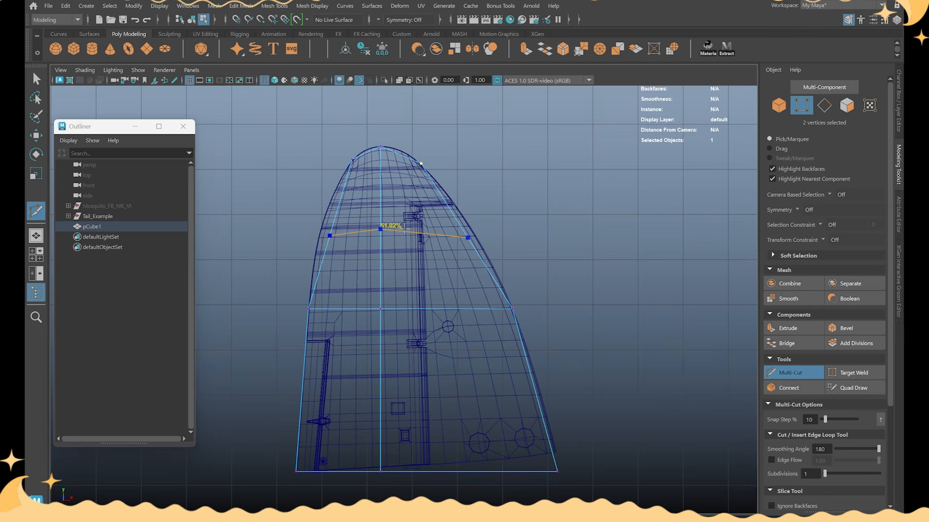
{"action": "left_click", "coordinate": [406, 229], "text": "ctrl"}
{"action": "left_click", "coordinate": [396, 197], "text": "ctrl"}
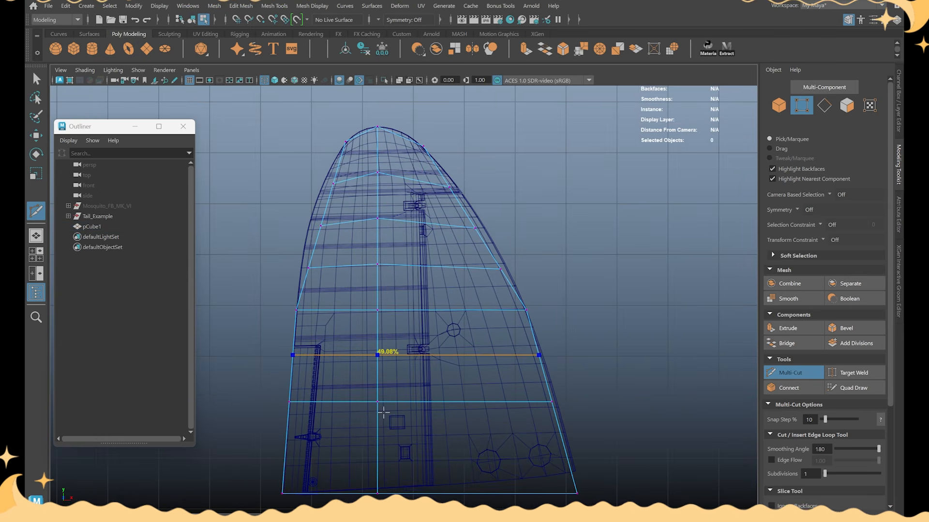
{"action": "left_click", "coordinate": [384, 355], "text": "ctrl"}
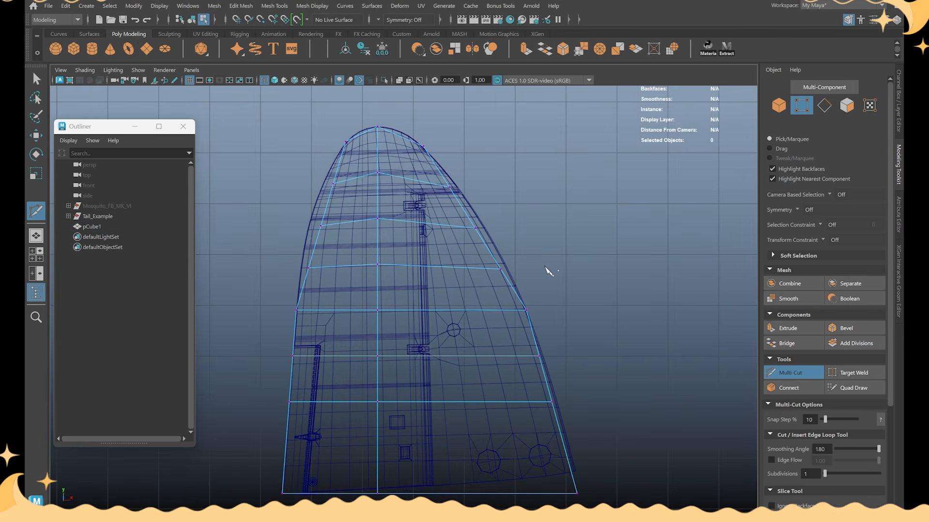
{"action": "key", "text": "ctrl+z"}
{"action": "key", "text": "ctrl+z"}
Step: Move the new upper loop's side vertices out to the fin's outline and lower its centre vertices to straighten the loop
{"action": "key", "text": "w"}
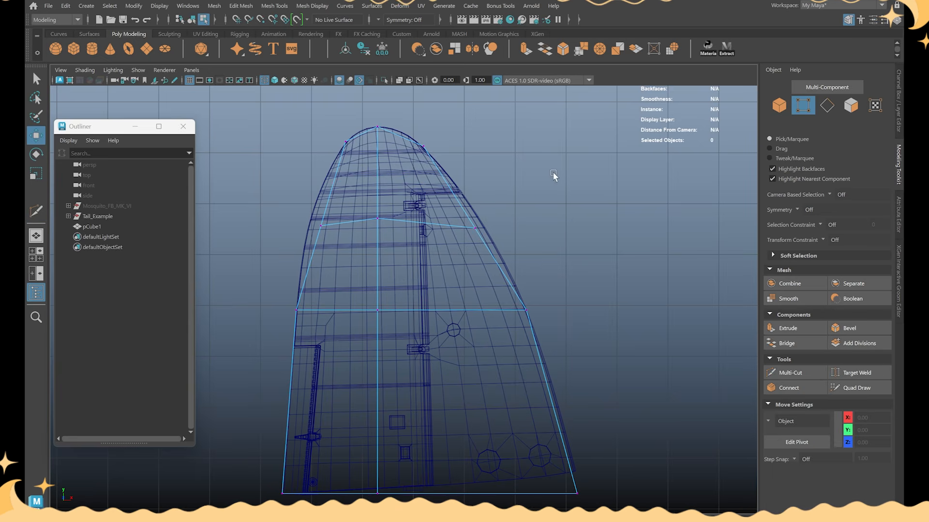
{"action": "left_click_drag", "start_coordinate": [291, 213], "coordinate": [292, 215]}
{"action": "left_click_drag", "start_coordinate": [354, 226], "coordinate": [340, 227]}
{"action": "left_click_drag", "start_coordinate": [460, 237], "coordinate": [524, 167]}
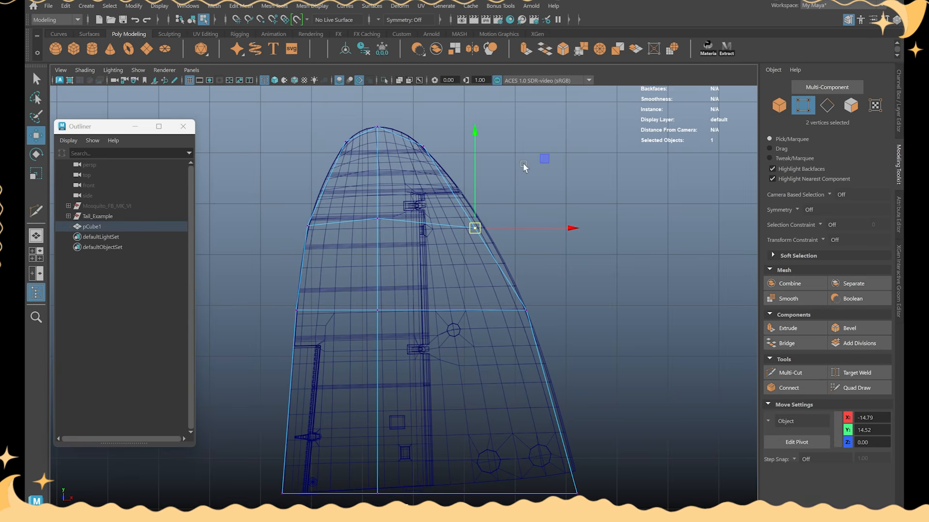
{"action": "left_click_drag", "start_coordinate": [522, 228], "coordinate": [532, 230]}
{"action": "left_click_drag", "start_coordinate": [398, 236], "coordinate": [309, 225]}
{"action": "key", "text": "v"}
{"action": "key", "text": "space"}
{"action": "key", "text": "space"}
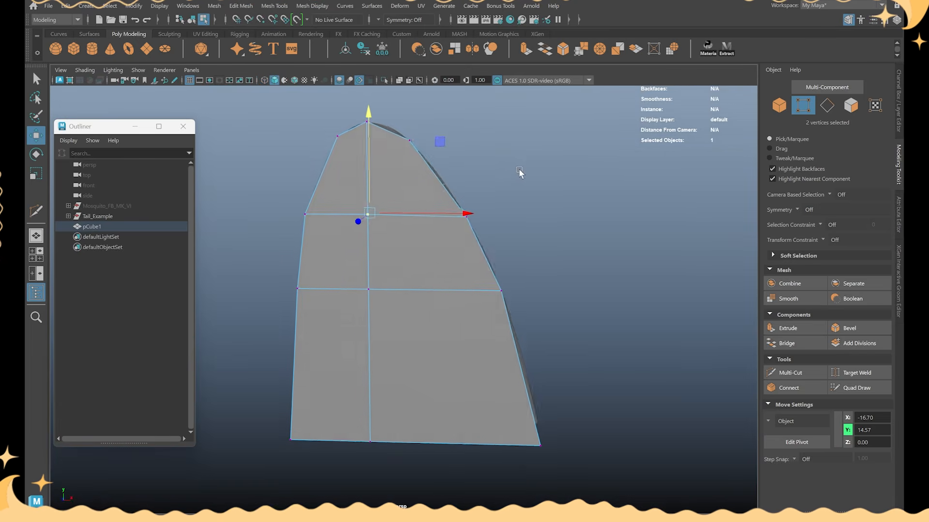
{"action": "key", "text": "space"}
{"action": "key", "text": "space"}
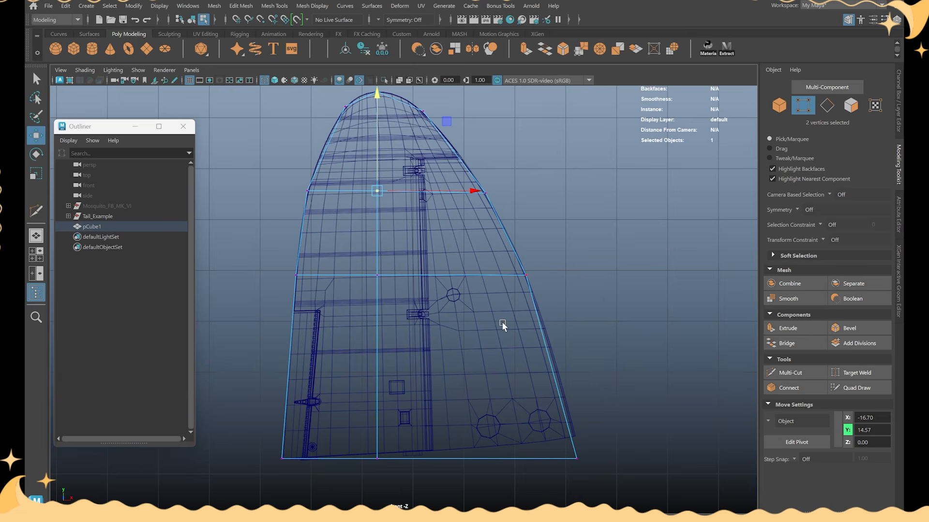
Step: Insert a horizontal edge loop across the cube's lower section and fit the right-hand vertices there and at the bottom corner to the fin's curved edge
{"action": "left_click_drag", "start_coordinate": [620, 468], "coordinate": [567, 449]}
{"action": "left_click_drag", "start_coordinate": [608, 458], "coordinate": [615, 459]}
{"action": "key", "text": "ctrl+shift+x"}
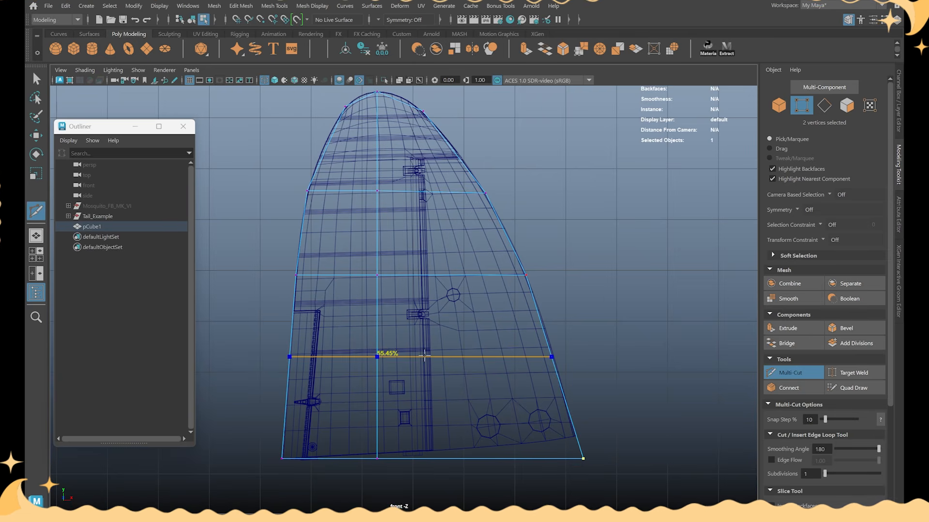
{"action": "middle_click", "coordinate": [377, 360], "text": "ctrl"}
{"action": "key", "text": "w"}
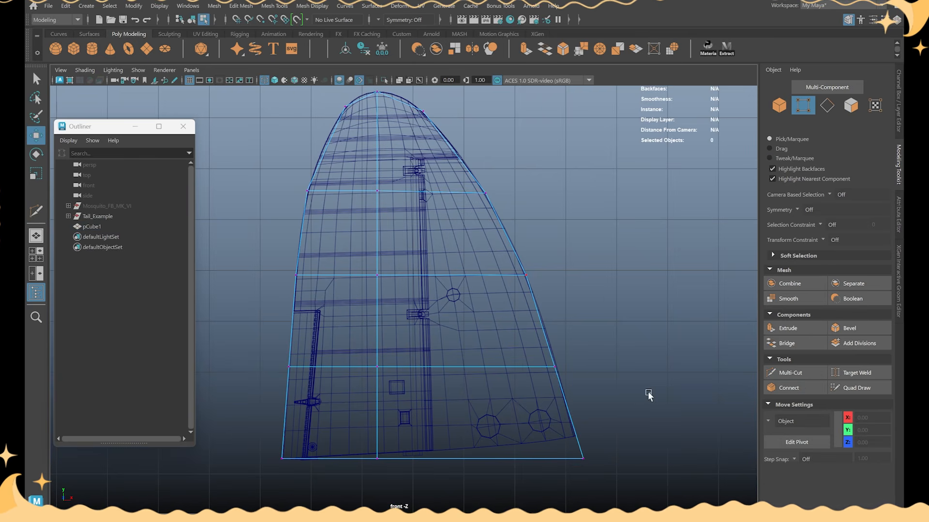
{"action": "left_click_drag", "start_coordinate": [648, 391], "coordinate": [544, 357]}
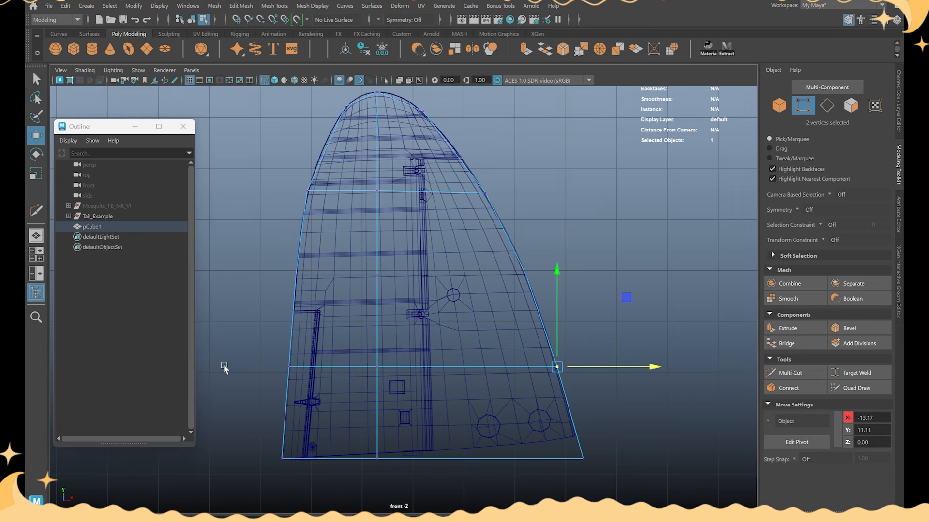
{"action": "middle_click_drag", "start_coordinate": [445, 168], "coordinate": [441, 205], "text": "alt"}
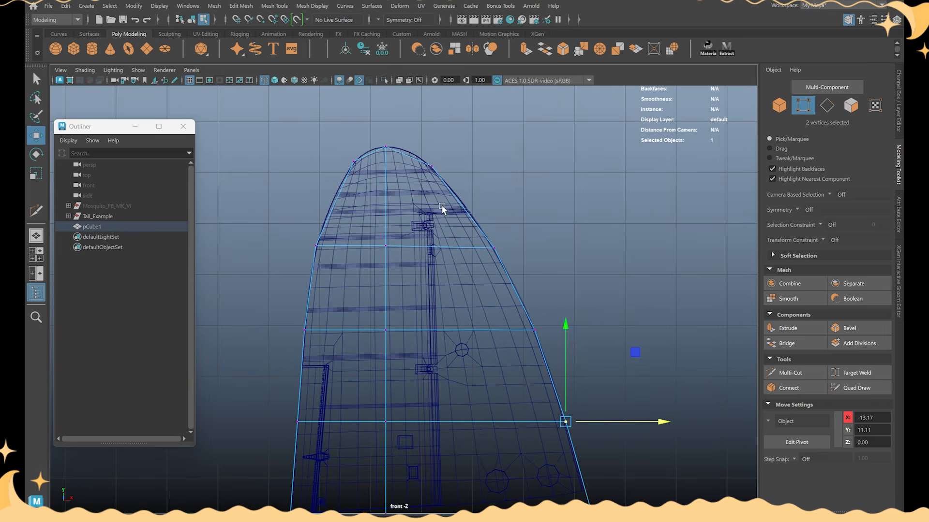
Step: Add a horizontal edge loop below the tip and slide the next loop's right-hand vertices up along the outline to level that loop
{"action": "key", "text": "space"}
{"action": "key", "text": "space"}
{"action": "left_click_drag", "start_coordinate": [562, 232], "coordinate": [449, 218], "text": "alt"}
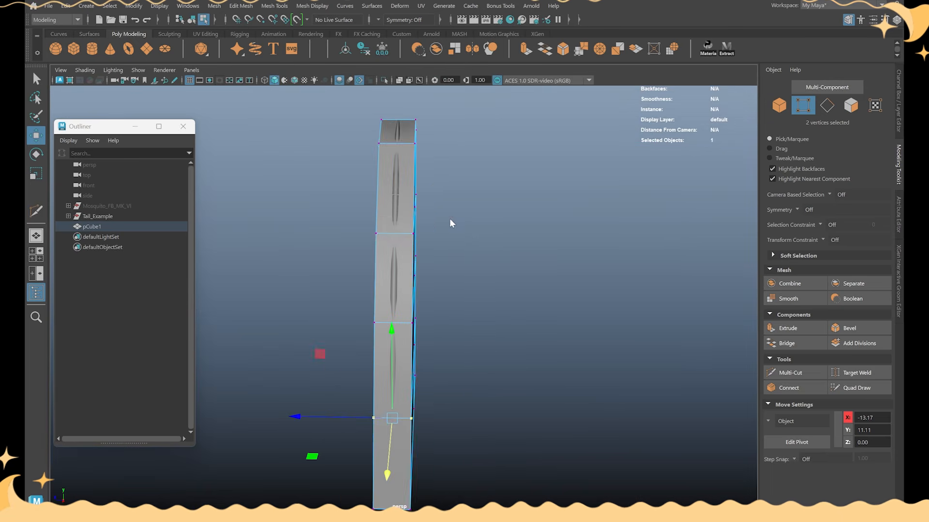
{"action": "right_click_drag", "start_coordinate": [451, 236], "coordinate": [467, 222]}
{"action": "left_click_drag", "start_coordinate": [468, 222], "coordinate": [541, 220], "text": "alt"}
{"action": "key", "text": "space"}
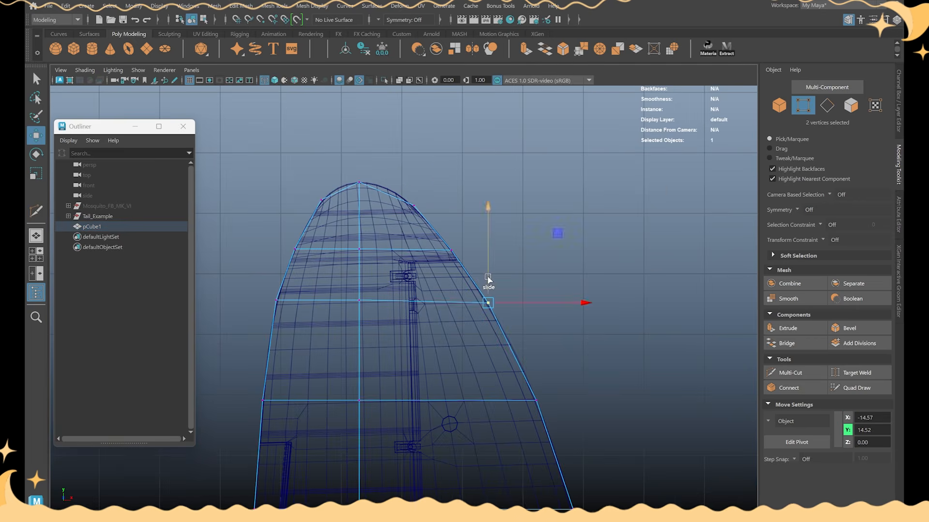
{"action": "left_click_drag", "start_coordinate": [489, 282], "coordinate": [488, 276]}
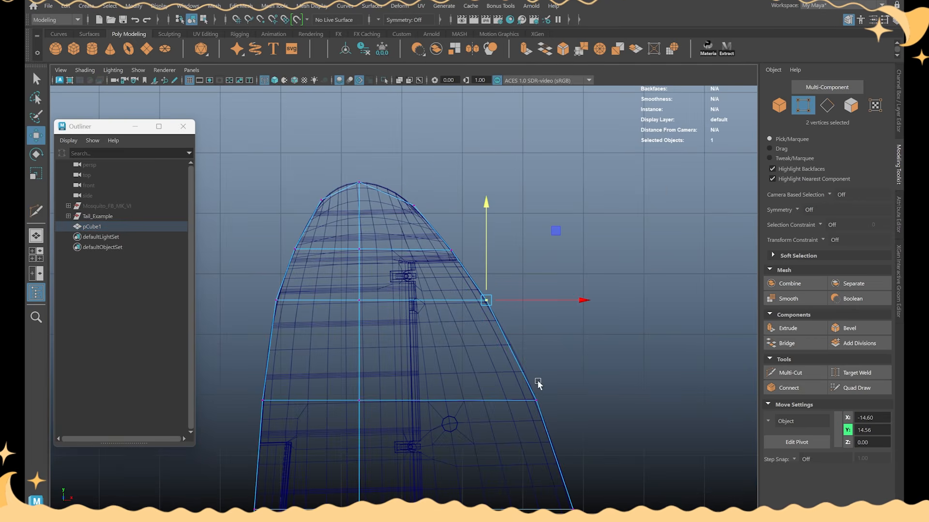
Step: Select the six vertices of the mid-height loop, return the cube to object mode and inspect the fit around the tip
{"action": "middle_click_drag", "start_coordinate": [538, 379], "coordinate": [541, 326], "text": "alt"}
{"action": "left_click_drag", "start_coordinate": [574, 358], "coordinate": [254, 329]}
{"action": "middle_click_drag", "start_coordinate": [337, 328], "coordinate": [342, 284], "text": "alt"}
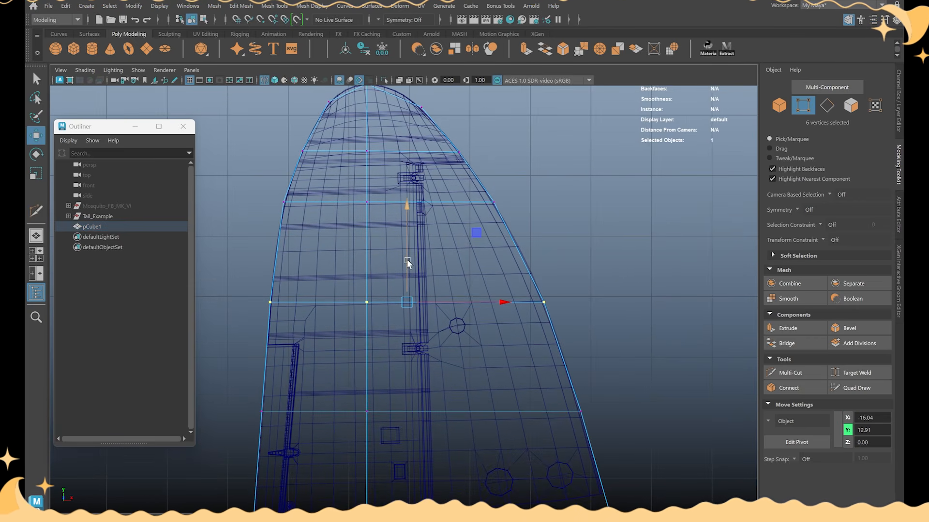
{"action": "right_click_drag", "start_coordinate": [576, 191], "coordinate": [557, 189], "text": "alt"}
{"action": "left_click", "coordinate": [780, 104]}
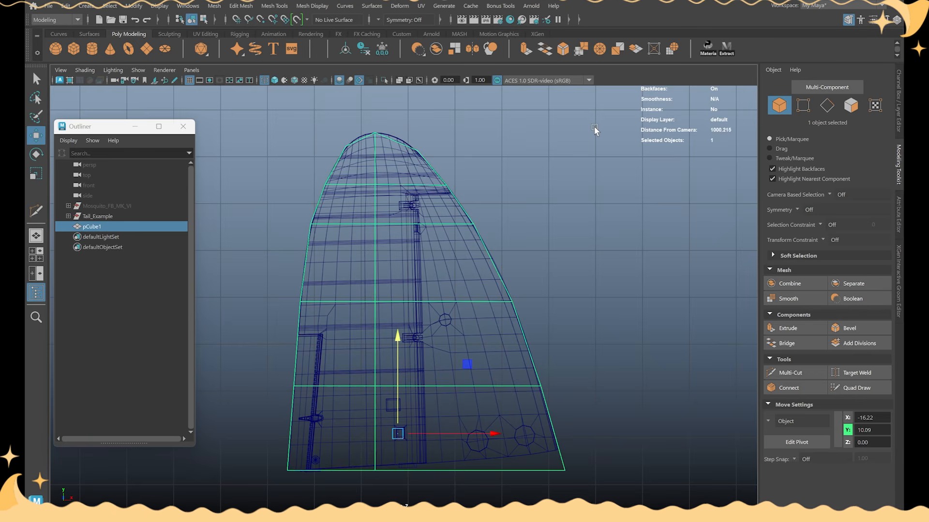
{"action": "middle_click_drag", "start_coordinate": [478, 129], "coordinate": [524, 180], "text": "alt"}
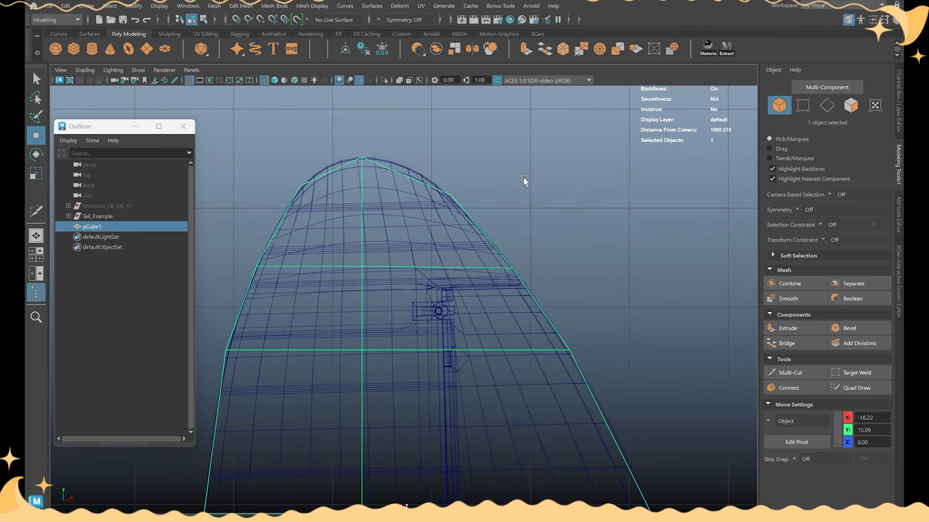
Step: Move the right-hand vertex pair beside the tip up and inward onto the rounded outline, and select the matching left-hand pair
{"action": "key", "text": "F9"}
{"action": "left_click_drag", "start_coordinate": [438, 205], "coordinate": [490, 172]}
{"action": "middle_click_drag", "start_coordinate": [515, 129], "coordinate": [504, 114]}
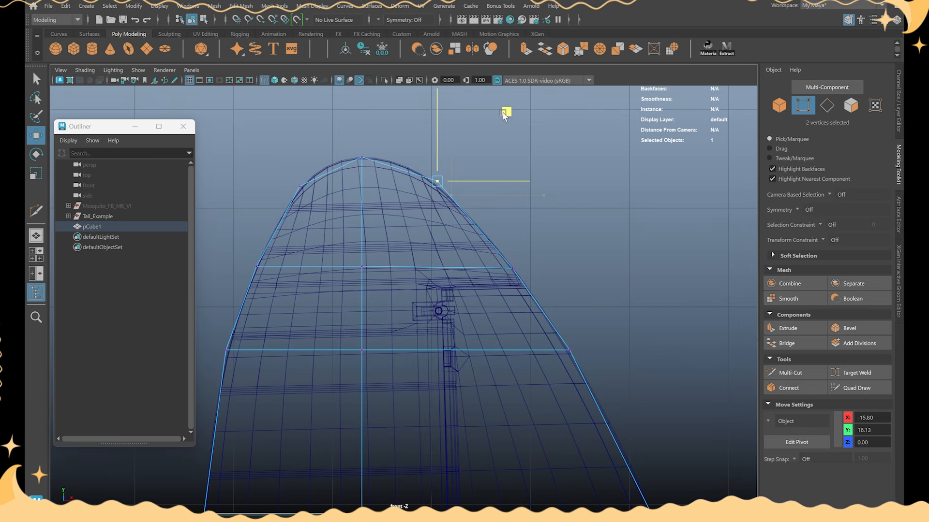
{"action": "left_click_drag", "start_coordinate": [290, 216], "coordinate": [312, 174]}
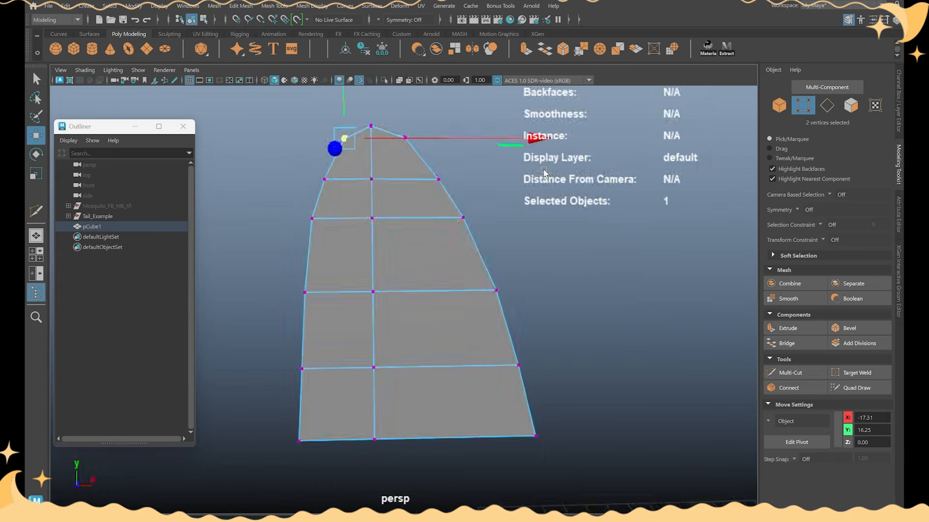
{"action": "key", "text": "f"}
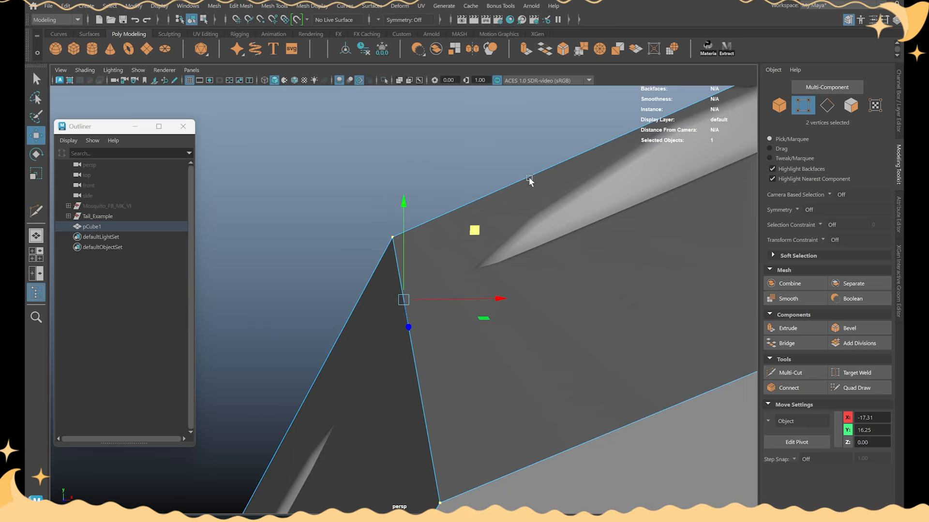
Step: Return the cube to object mode and examine its tip and side profile from several perspective angles
{"action": "right_click_drag", "start_coordinate": [530, 178], "coordinate": [424, 192]}
{"action": "middle_click_drag", "start_coordinate": [544, 301], "coordinate": [521, 218], "text": "alt"}
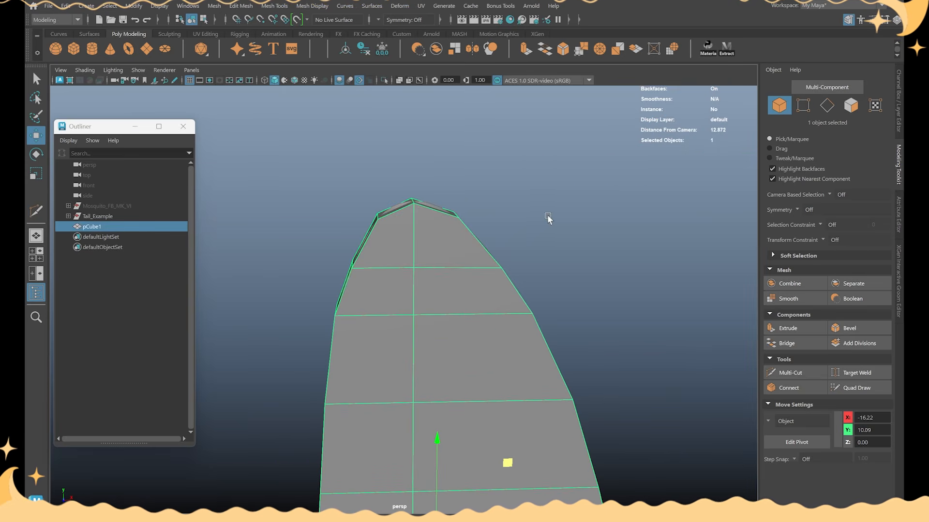
{"action": "left_click_drag", "start_coordinate": [547, 213], "coordinate": [492, 228], "text": "alt"}
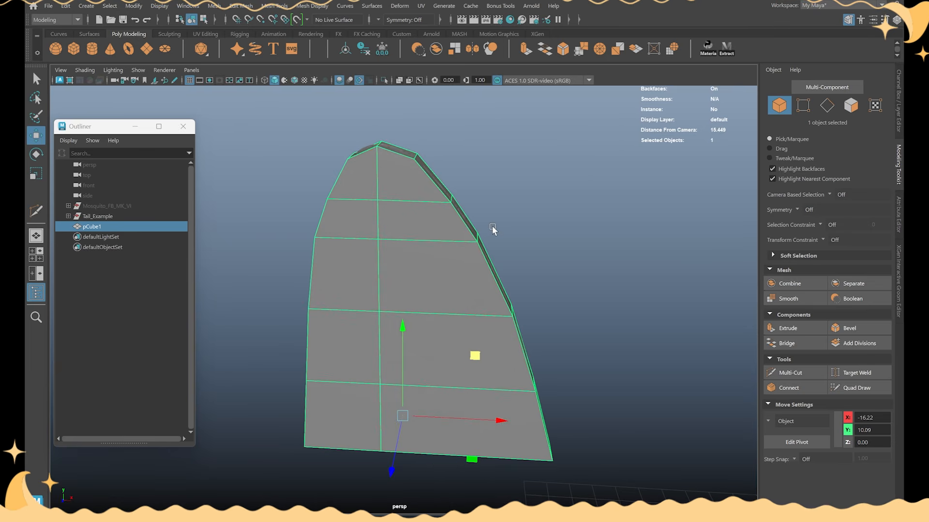
{"action": "key", "text": "space"}
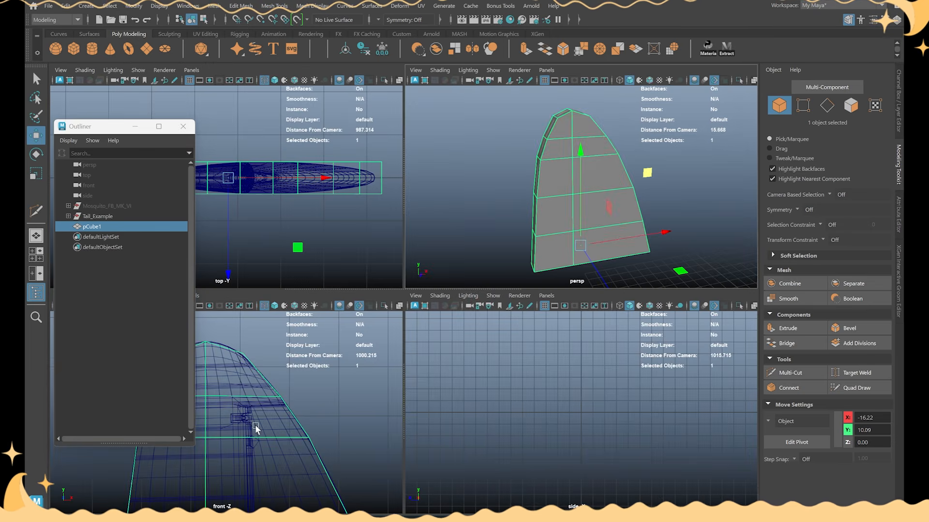
{"action": "key", "text": "space"}
{"action": "scroll", "coordinate": [489, 267], "scroll_direction": "down", "scroll_amount": 3}
{"action": "scroll", "coordinate": [503, 262], "scroll_direction": "up", "scroll_amount": 3}
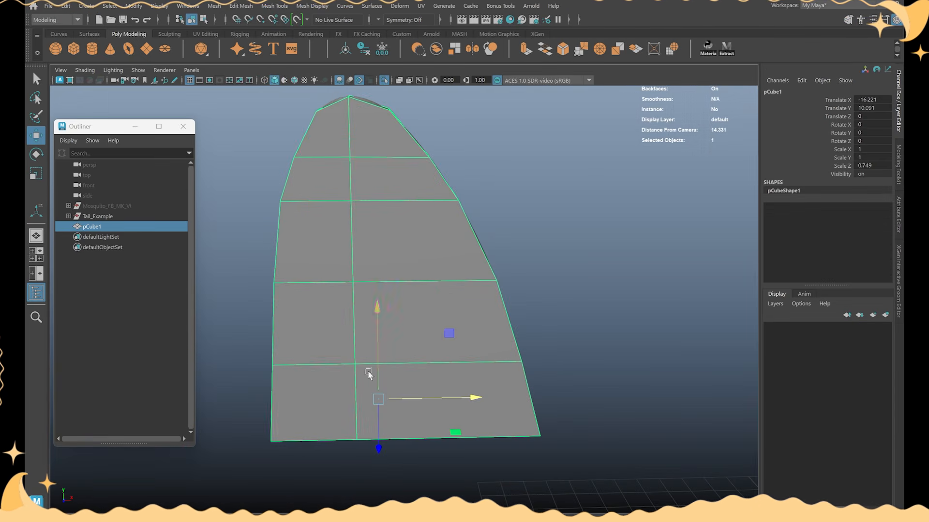
{"action": "left_click_drag", "start_coordinate": [381, 139], "coordinate": [476, 207], "text": "alt"}
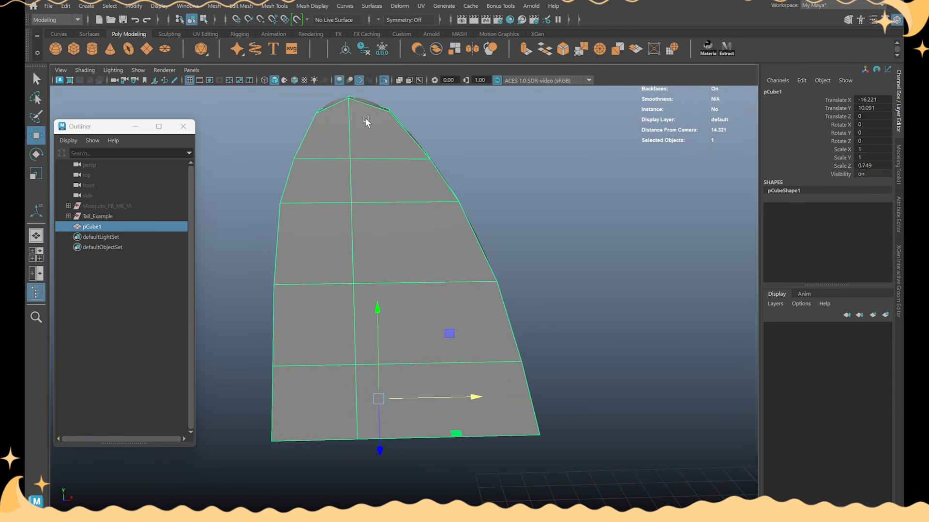
{"action": "middle_click_drag", "start_coordinate": [366, 121], "coordinate": [377, 167], "text": "alt"}
{"action": "left_click_drag", "start_coordinate": [379, 150], "coordinate": [358, 93], "text": "alt"}
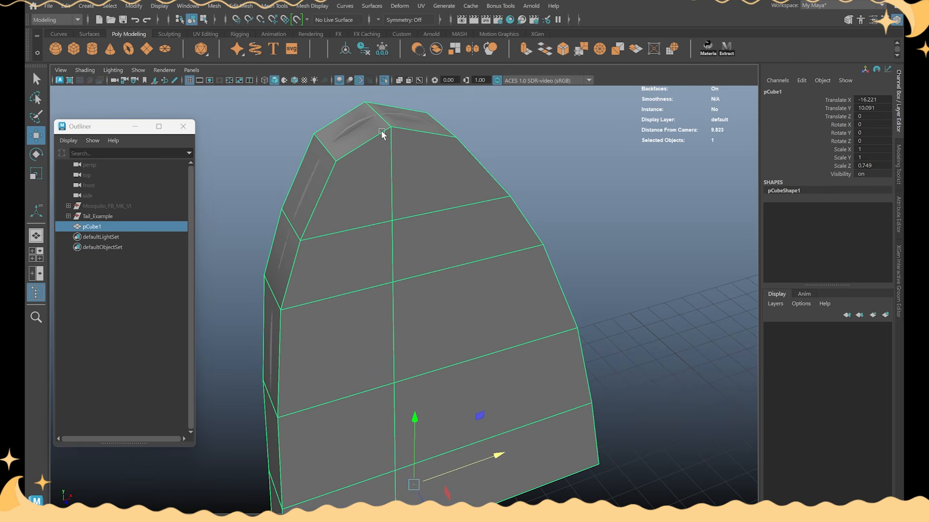
{"action": "left_click_drag", "start_coordinate": [406, 175], "coordinate": [364, 95], "text": "alt"}
Step: Compare the cube's outline and thickness with the reference tail in the front, top and side views
{"action": "key", "text": "space"}
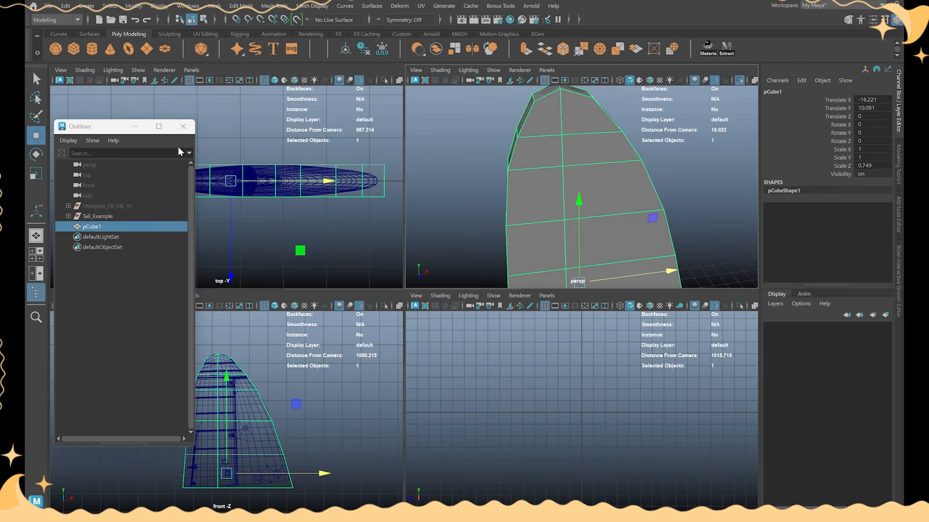
{"action": "key", "text": "space"}
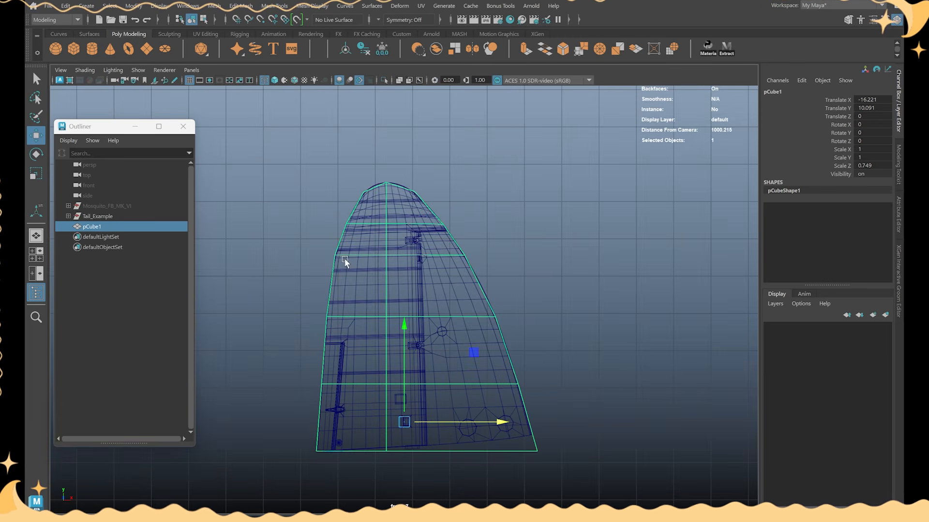
{"action": "key", "text": "space"}
{"action": "key", "text": "space"}
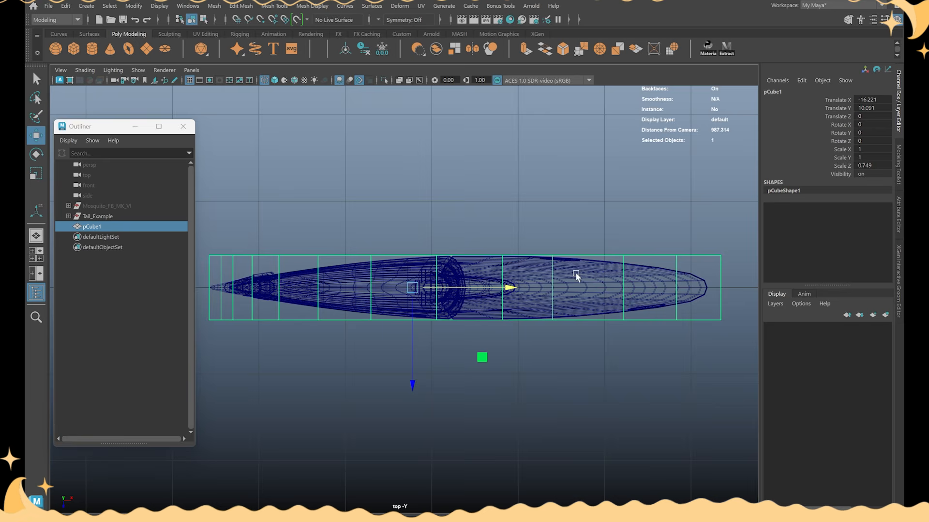
{"action": "middle_click_drag", "start_coordinate": [528, 236], "coordinate": [527, 239], "text": "alt"}
{"action": "key", "text": "space"}
{"action": "key", "text": "space"}
{"action": "key", "text": "space"}
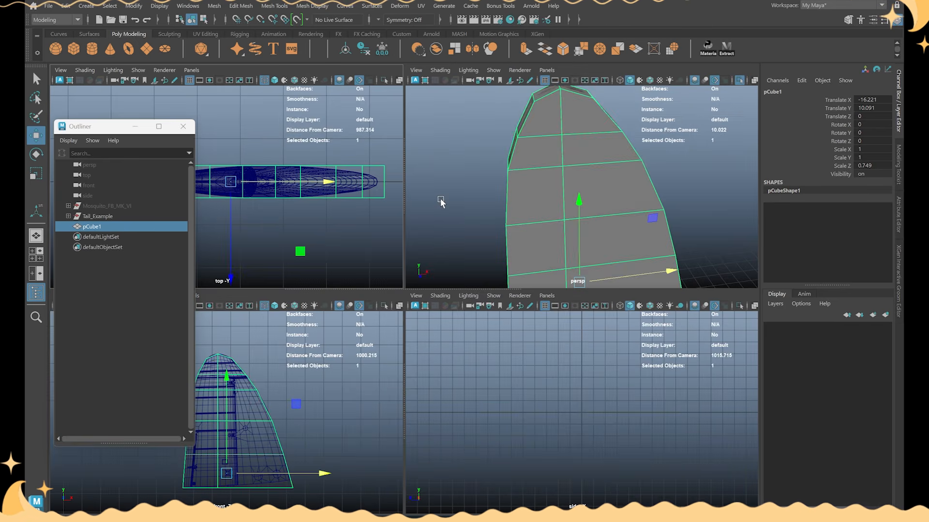
{"action": "key", "text": "space"}
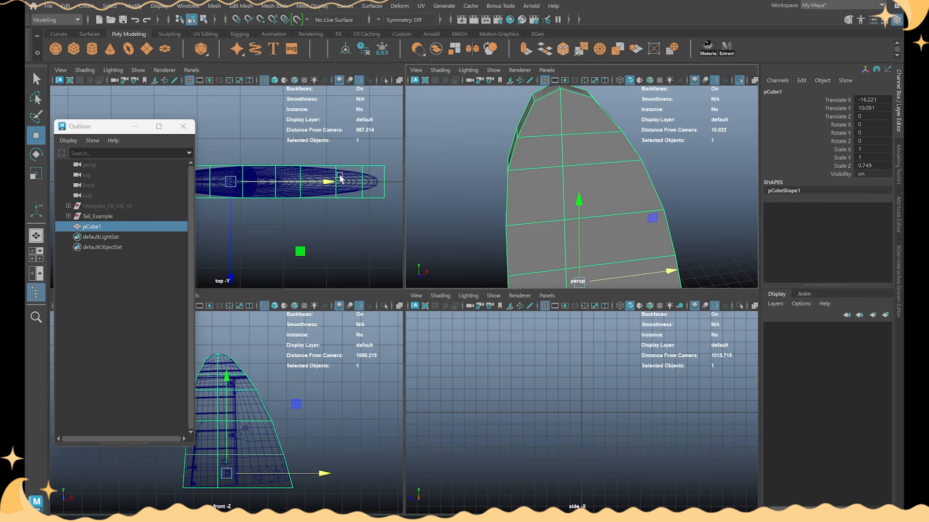
{"action": "key", "text": "space"}
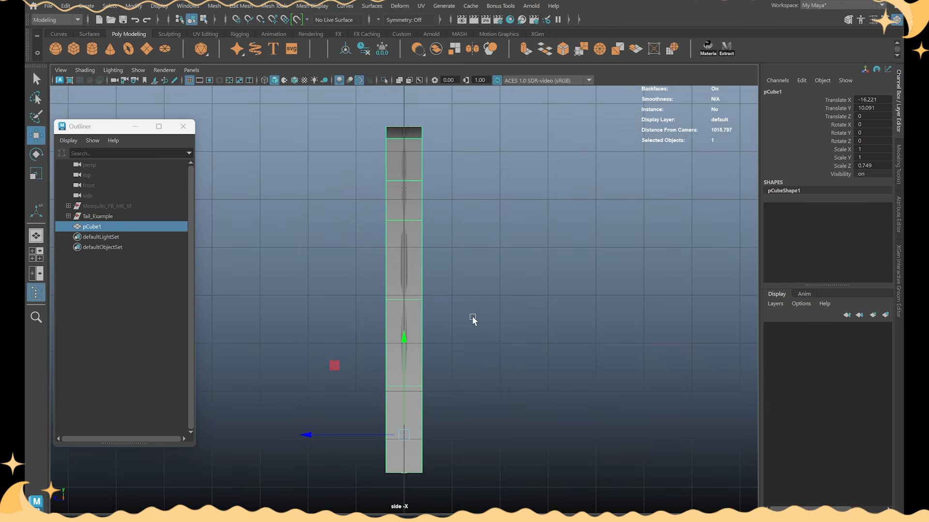
{"action": "key", "text": "space"}
{"action": "key", "text": "space"}
{"action": "left_click_drag", "start_coordinate": [483, 187], "coordinate": [518, 190], "text": "alt"}
{"action": "key", "text": "space"}
{"action": "key", "text": "space"}
{"action": "key", "text": "space"}
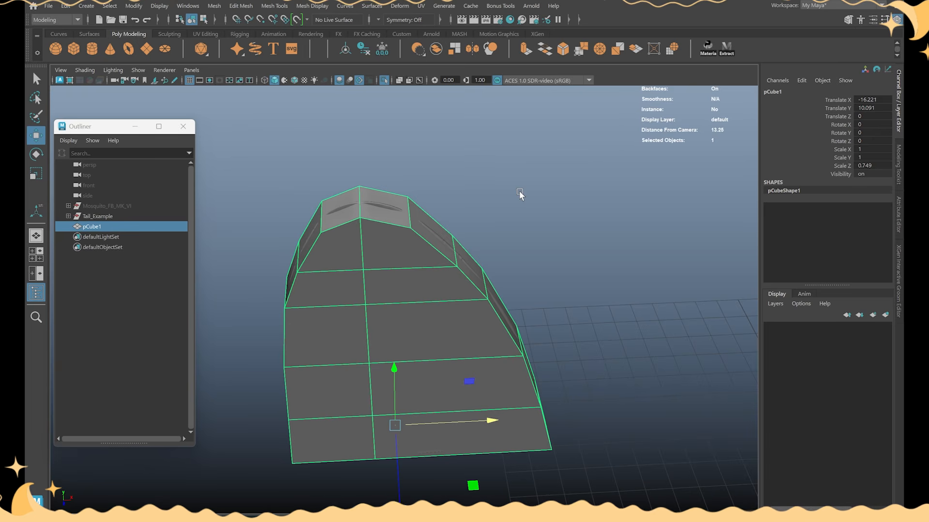
Step: Duplicate the fin cube, rename the copy pCube2_BKP and hide it
{"action": "key", "text": "ctrl+d"}
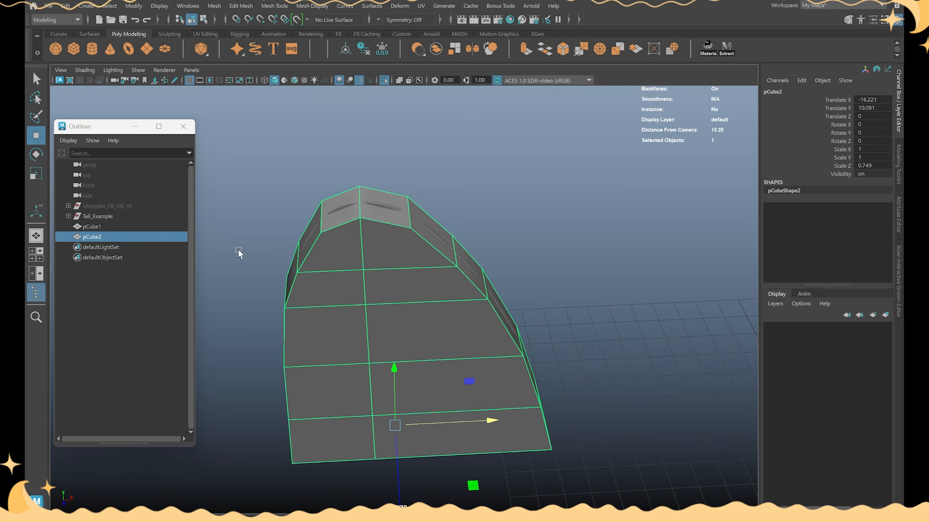
{"action": "double_click", "coordinate": [121, 237]}
{"action": "type", "text": "_"}
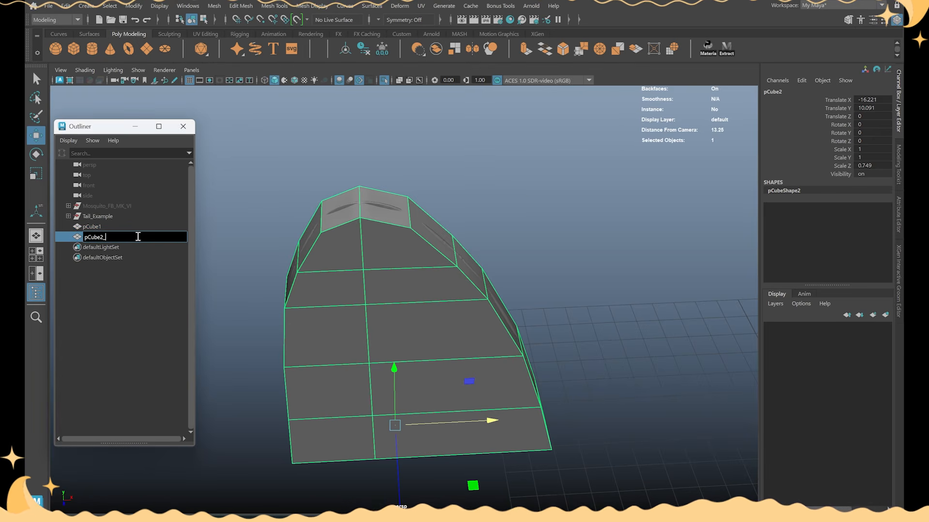
{"action": "type", "text": "BKP"}
{"action": "key", "text": "Return"}
{"action": "key", "text": "ctrl+h"}
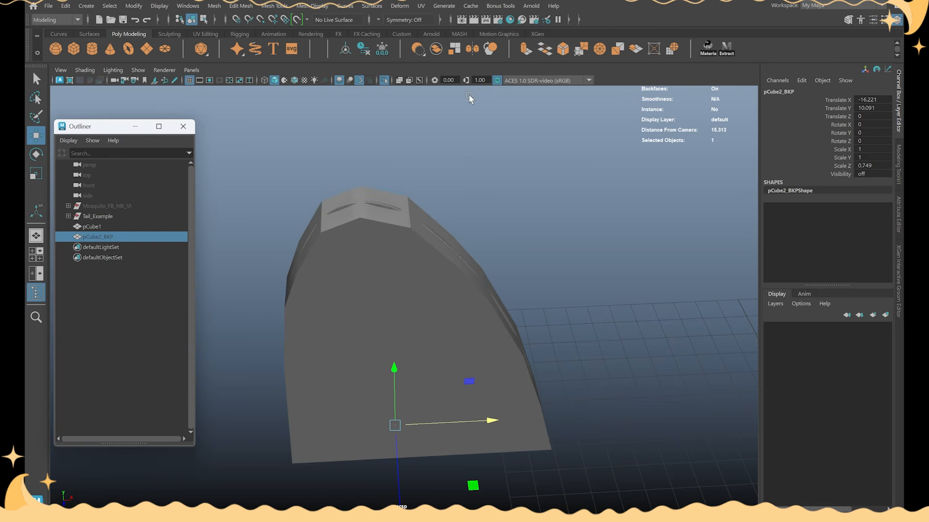
Step: Delete the hidden backup copy and reselect the original fin cube
{"action": "key", "text": "Delete"}
{"action": "left_click", "coordinate": [367, 393]}
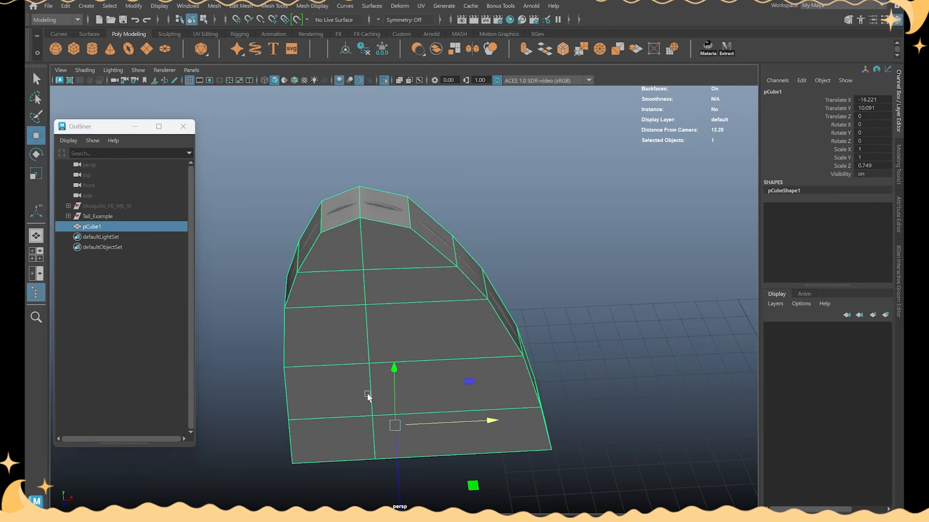
Step: Insert two vertical edge loops with Multi-Cut, each midway between the fin's centre line and one of its side edges
{"action": "left_click_drag", "start_coordinate": [491, 247], "coordinate": [516, 207], "text": "alt"}
{"action": "key", "text": "space"}
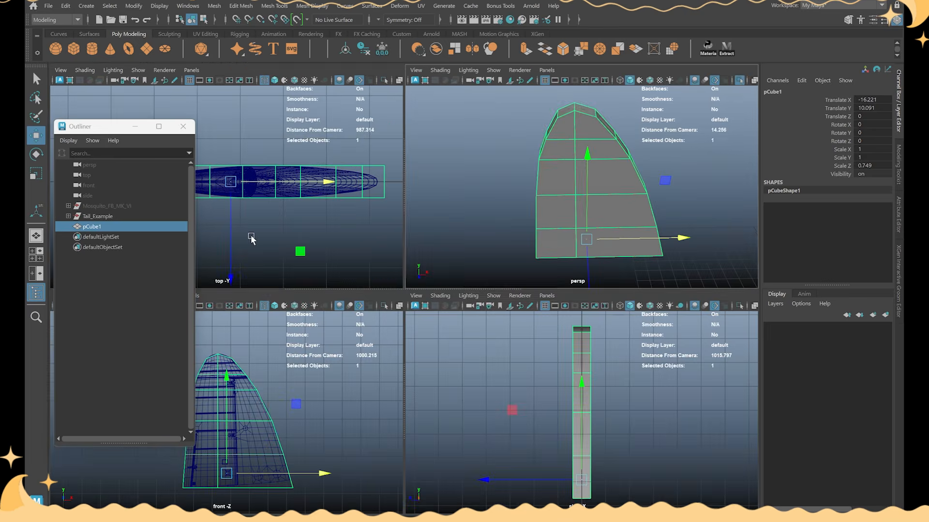
{"action": "key", "text": "space"}
{"action": "key", "text": "space"}
{"action": "key", "text": "space"}
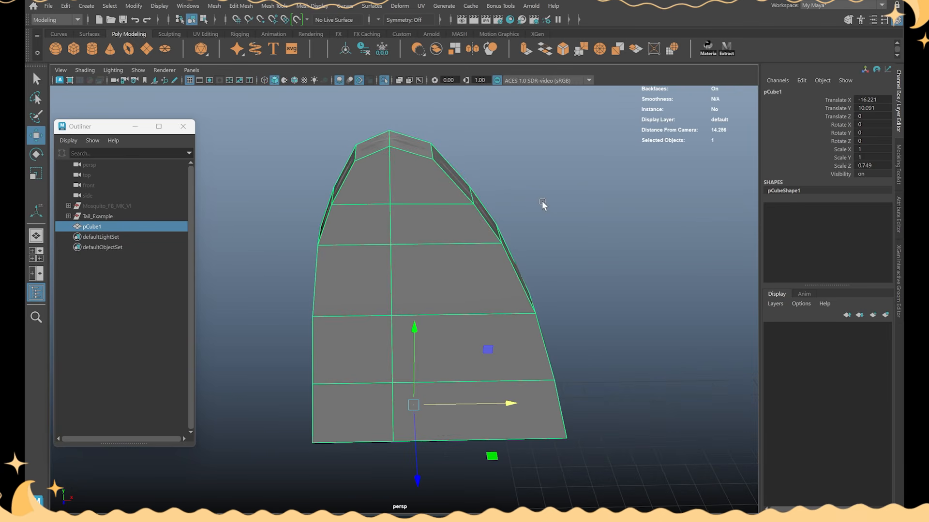
{"action": "right_click_drag", "start_coordinate": [632, 186], "coordinate": [567, 184], "text": "shift"}
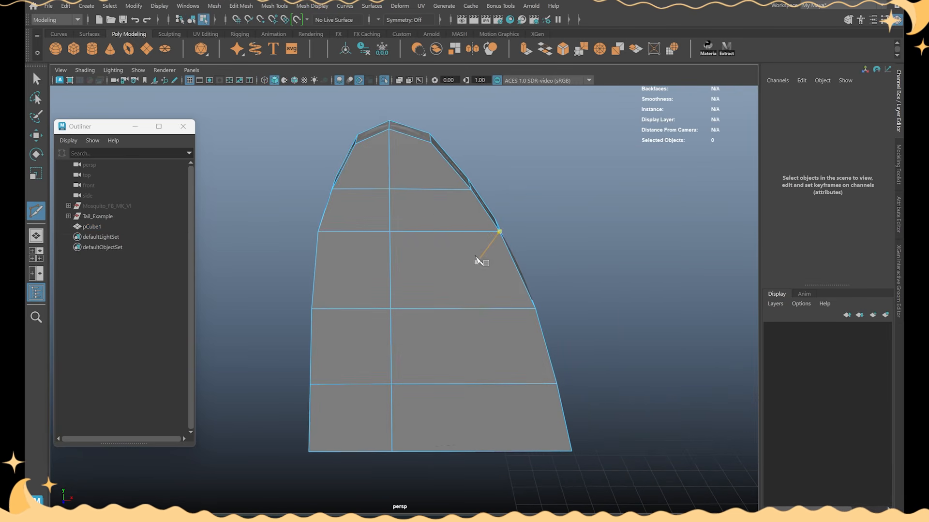
{"action": "left_click", "coordinate": [430, 198], "text": "ctrl"}
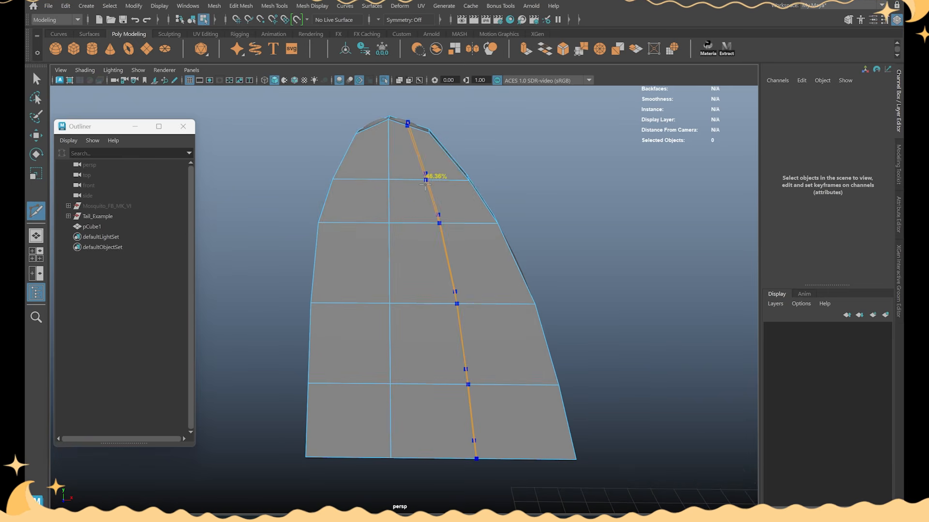
{"action": "left_click", "coordinate": [462, 304]}
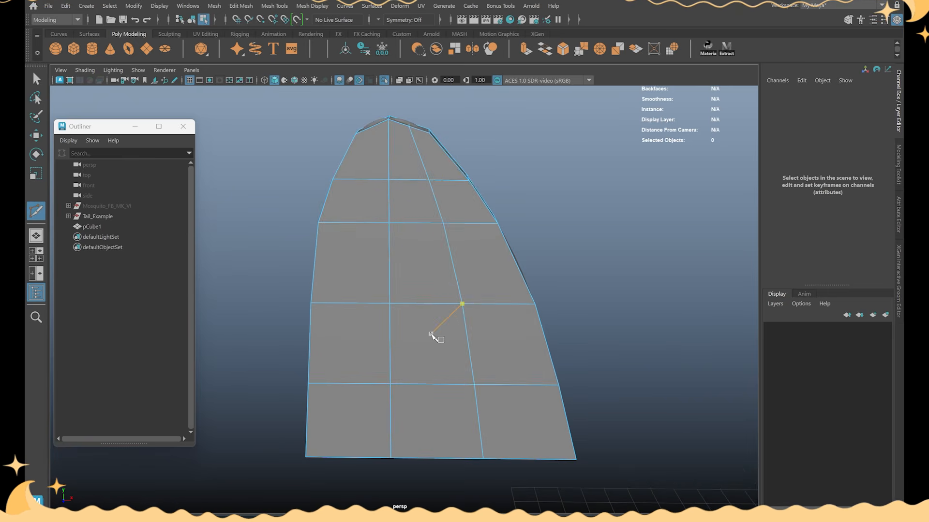
{"action": "left_click", "coordinate": [364, 169], "text": "ctrl"}
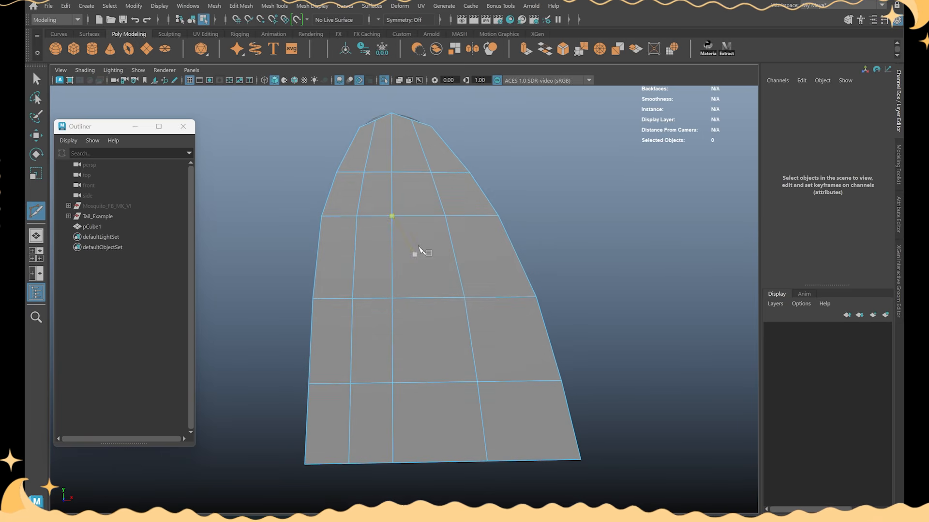
Step: Examine the new vertical loops in perspective and compare the boxy thickness with the reference tail from above
{"action": "left_click_drag", "start_coordinate": [416, 253], "coordinate": [479, 209], "text": "alt"}
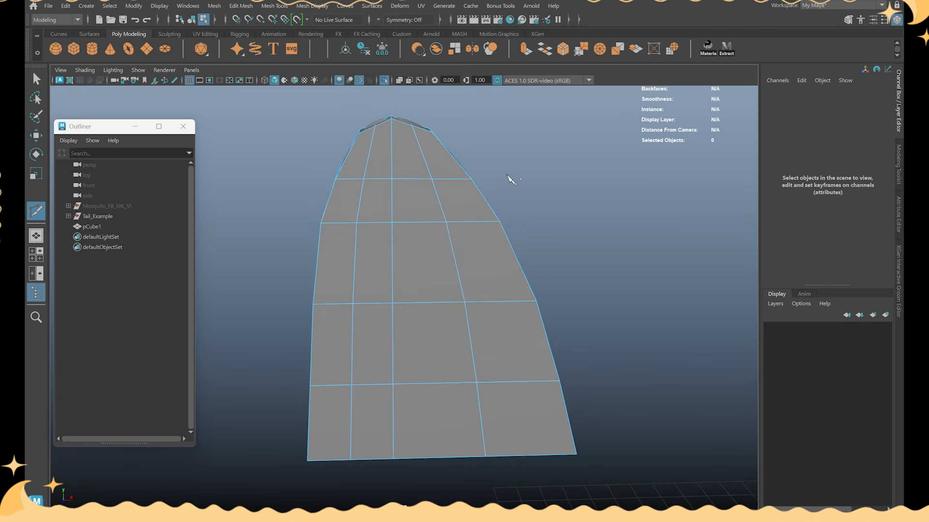
{"action": "middle_click_drag", "start_coordinate": [518, 218], "coordinate": [522, 251], "text": "alt"}
{"action": "scroll", "coordinate": [522, 251], "scroll_direction": "up", "scroll_amount": 1}
{"action": "left_click_drag", "start_coordinate": [524, 255], "coordinate": [406, 341], "text": "alt"}
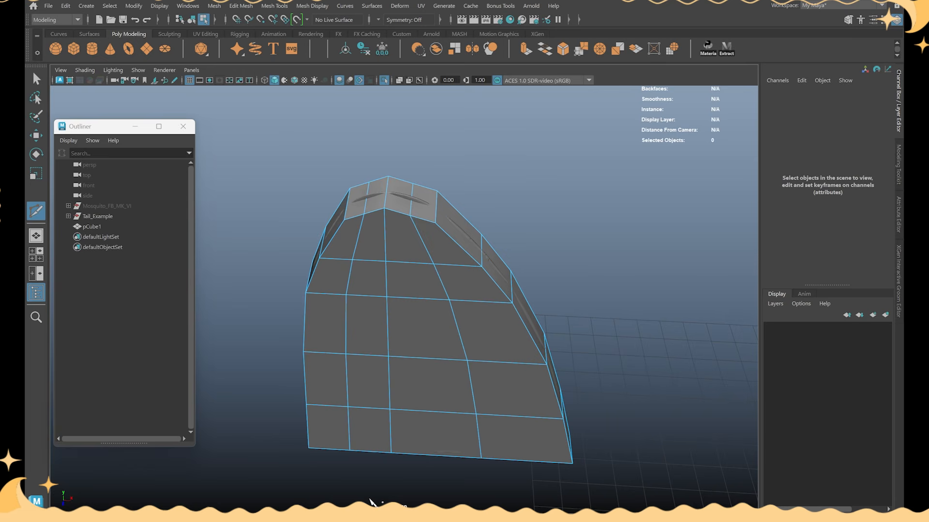
{"action": "key", "text": "space"}
{"action": "key", "text": "space"}
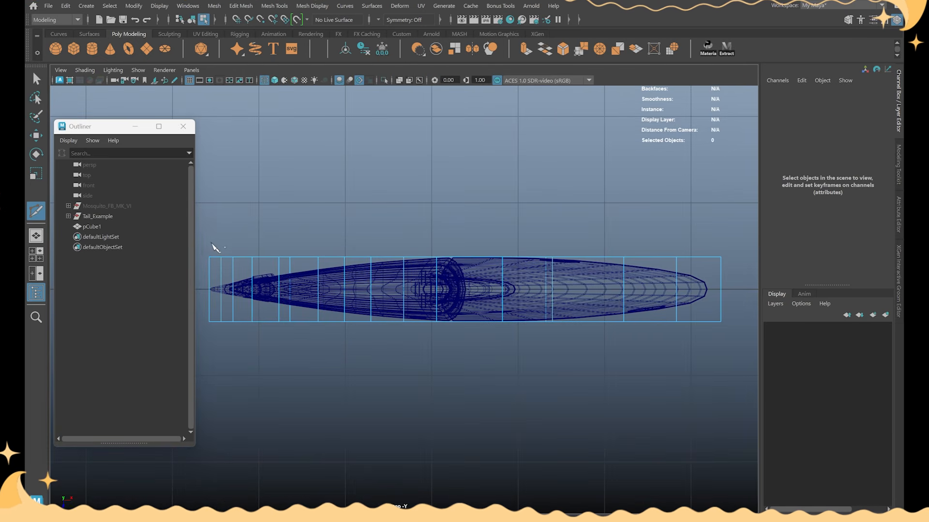
{"action": "left_click", "coordinate": [252, 258]}
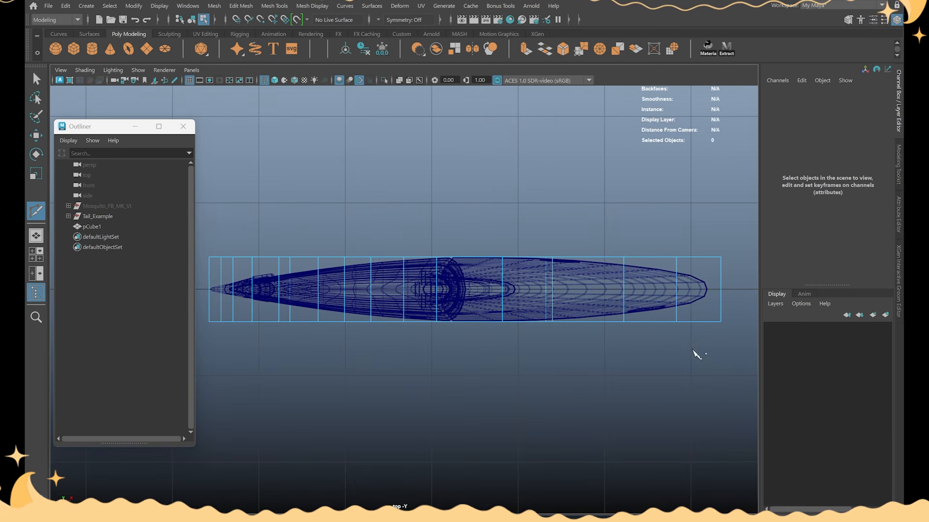
{"action": "key", "text": "space"}
{"action": "key", "text": "space"}
{"action": "scroll", "coordinate": [595, 191], "scroll_direction": "up", "scroll_amount": 2}
Step: Apply Edit Edge Flow to a short crosswise edge at the fin tip's front corner to round the outline
{"action": "key", "text": "w"}
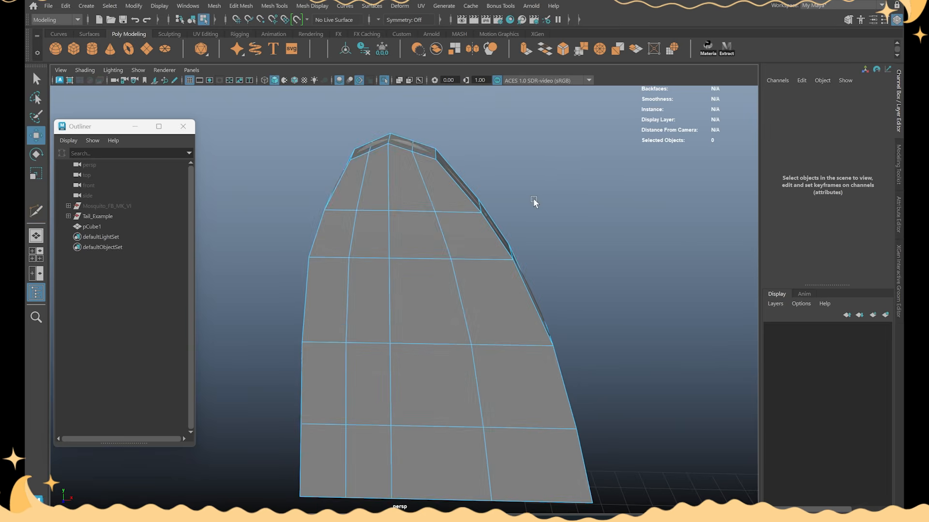
{"action": "right_click_drag", "start_coordinate": [533, 199], "coordinate": [533, 172]}
{"action": "left_click_drag", "start_coordinate": [532, 174], "coordinate": [474, 169], "text": "alt"}
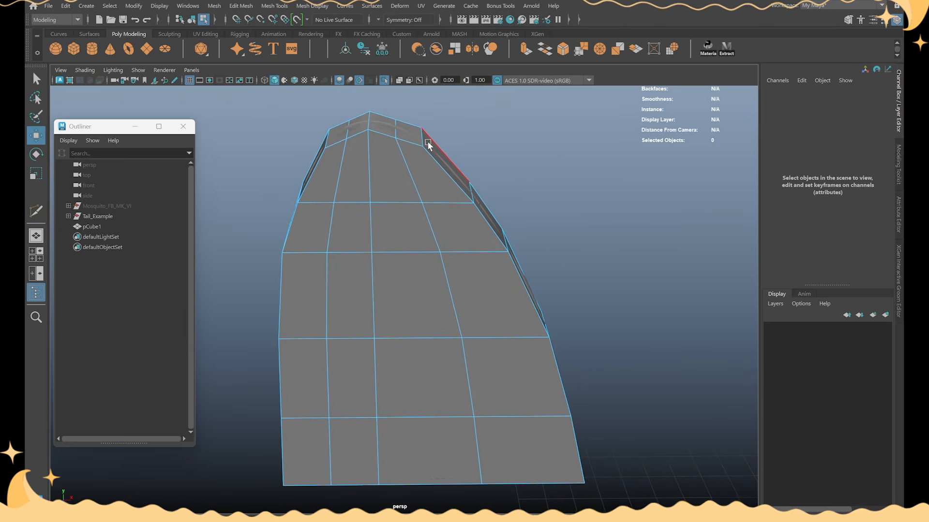
{"action": "left_click_drag", "start_coordinate": [428, 141], "coordinate": [399, 159], "text": "alt"}
{"action": "left_click_drag", "start_coordinate": [345, 172], "coordinate": [322, 145], "text": "alt"}
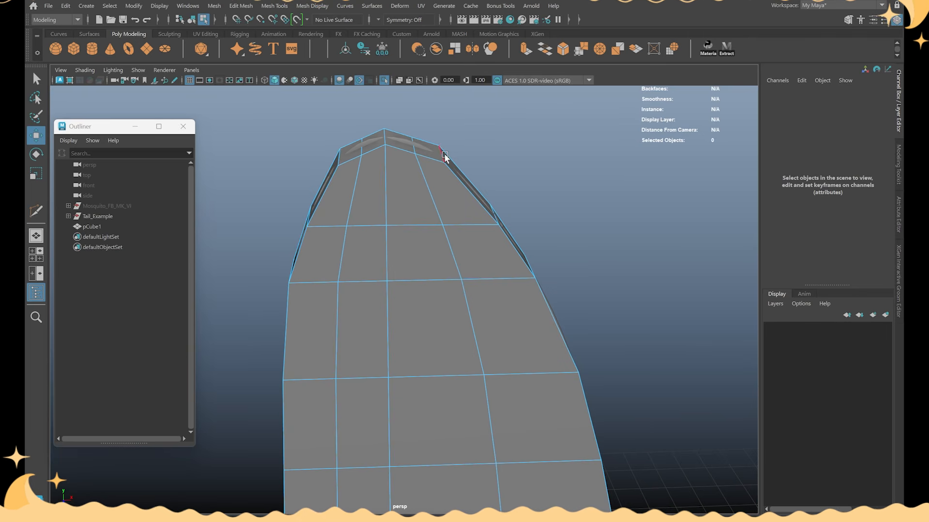
{"action": "left_click_drag", "start_coordinate": [445, 157], "coordinate": [407, 168], "text": "alt"}
{"action": "left_click", "coordinate": [357, 183]}
{"action": "left_click_drag", "start_coordinate": [358, 183], "coordinate": [420, 189], "text": "alt"}
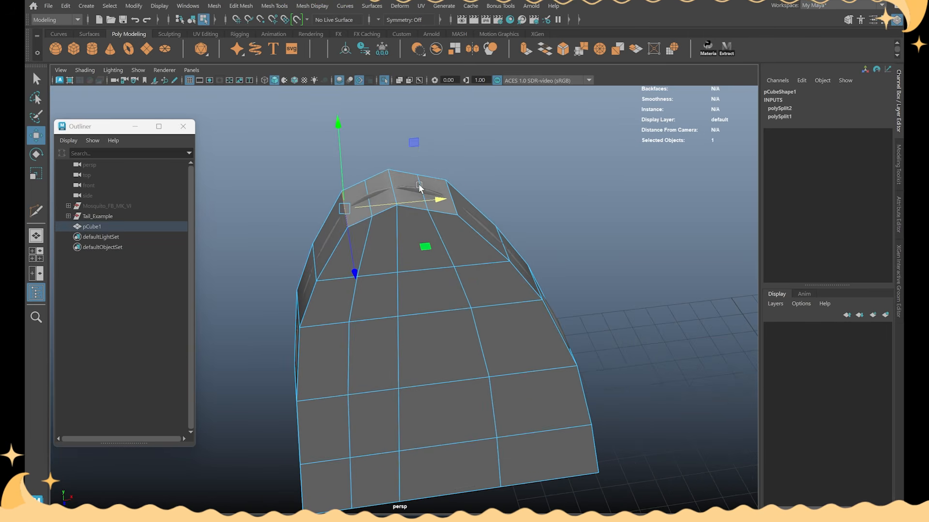
{"action": "right_click", "coordinate": [393, 140], "text": "shift"}
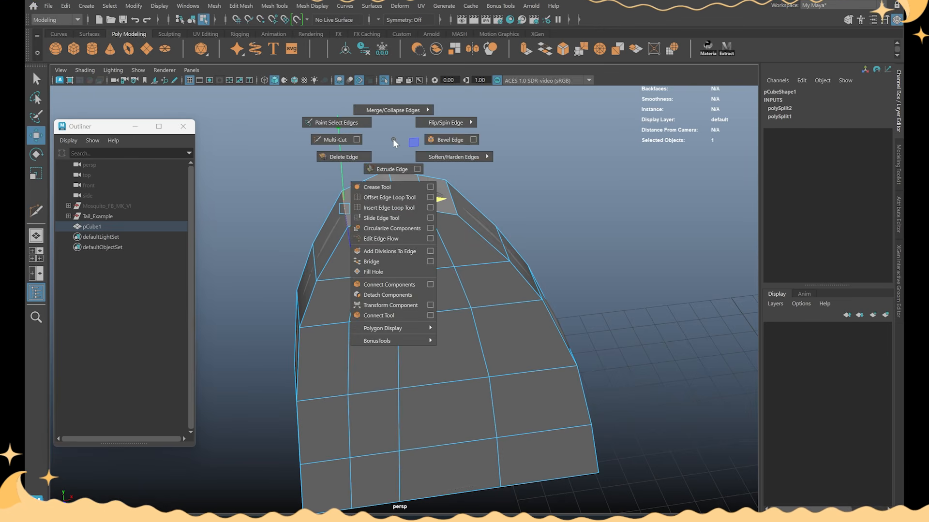
{"action": "left_click", "coordinate": [390, 237]}
{"action": "left_click", "coordinate": [241, 6]}
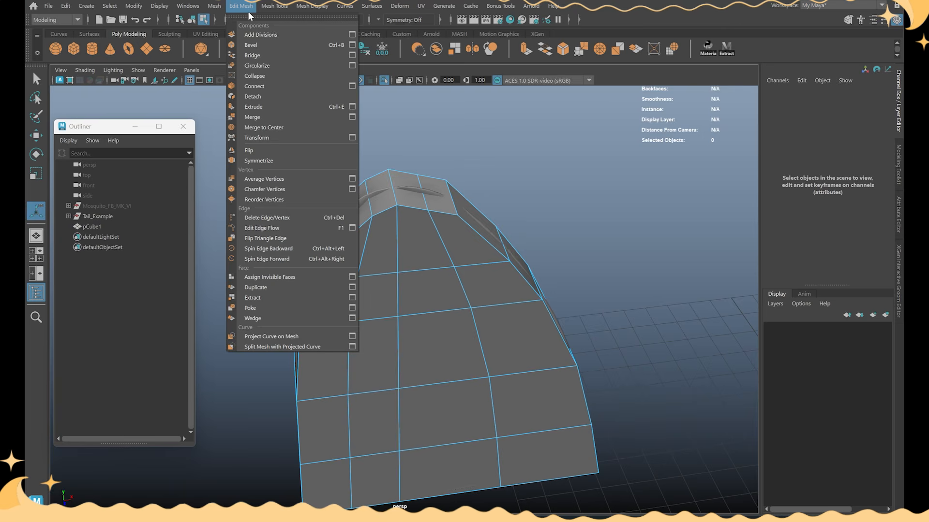
{"action": "left_click", "coordinate": [258, 228]}
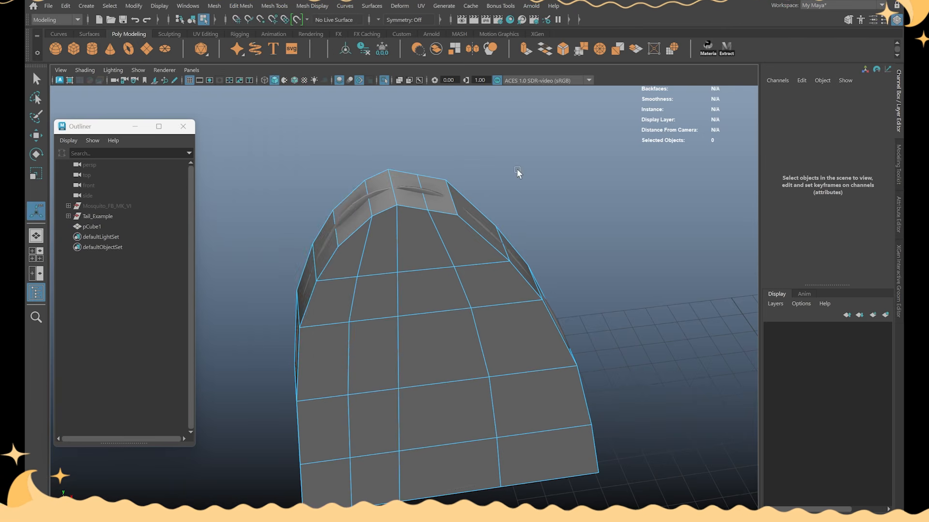
Step: Apply Edit Edge Flow to the other crosswise edges around the fin tip
{"action": "left_click_drag", "start_coordinate": [518, 176], "coordinate": [491, 172], "text": "alt"}
{"action": "scroll", "coordinate": [415, 150], "scroll_direction": "up", "scroll_amount": 3}
{"action": "left_click", "coordinate": [409, 95]}
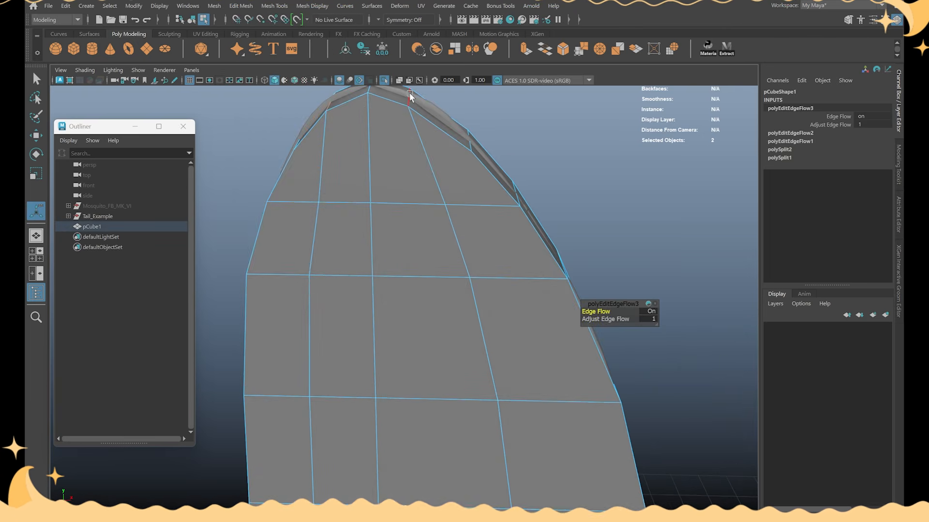
{"action": "key", "text": "g"}
{"action": "left_click_drag", "start_coordinate": [482, 131], "coordinate": [485, 181], "text": "alt"}
Step: In front view, move the vertices along the tip's curve so they fit the reference tail's outline
{"action": "key", "text": "space"}
{"action": "key", "text": "space"}
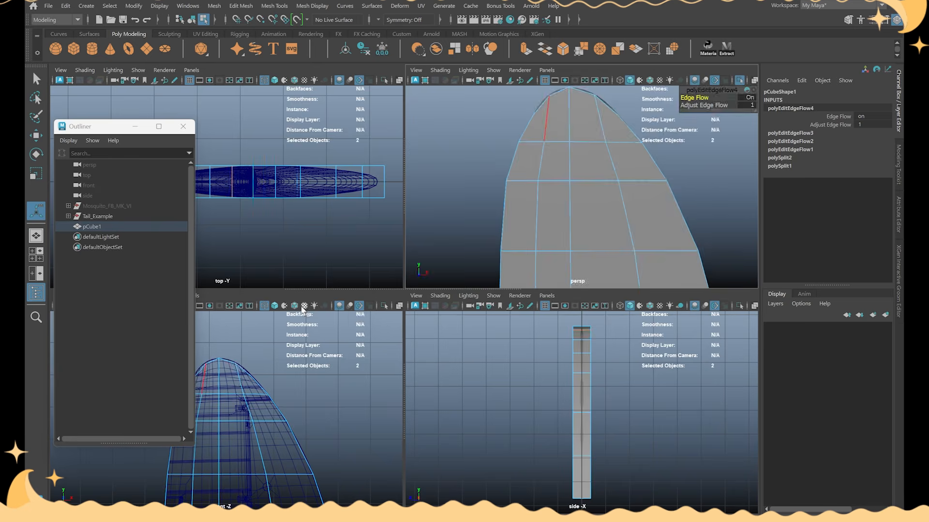
{"action": "scroll", "coordinate": [390, 187], "scroll_direction": "up", "scroll_amount": 5}
{"action": "middle_click_drag", "start_coordinate": [456, 188], "coordinate": [497, 288], "text": "alt"}
{"action": "key", "text": "w"}
{"action": "right_click_drag", "start_coordinate": [423, 117], "coordinate": [371, 118]}
{"action": "left_click_drag", "start_coordinate": [302, 277], "coordinate": [322, 244]}
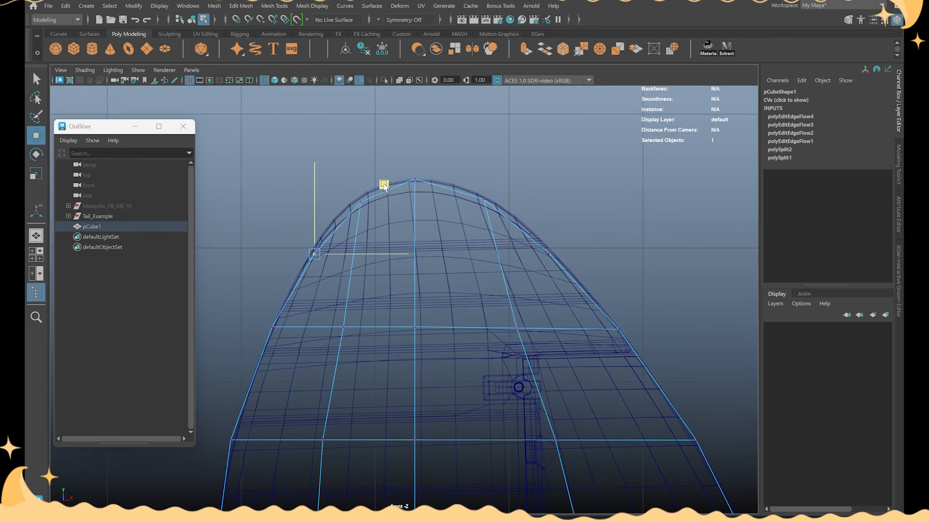
{"action": "left_click", "coordinate": [359, 201]}
{"action": "middle_click_drag", "start_coordinate": [409, 142], "coordinate": [437, 147]}
Step: Return the fin to object selection and delete its construction history
{"action": "key", "text": "space"}
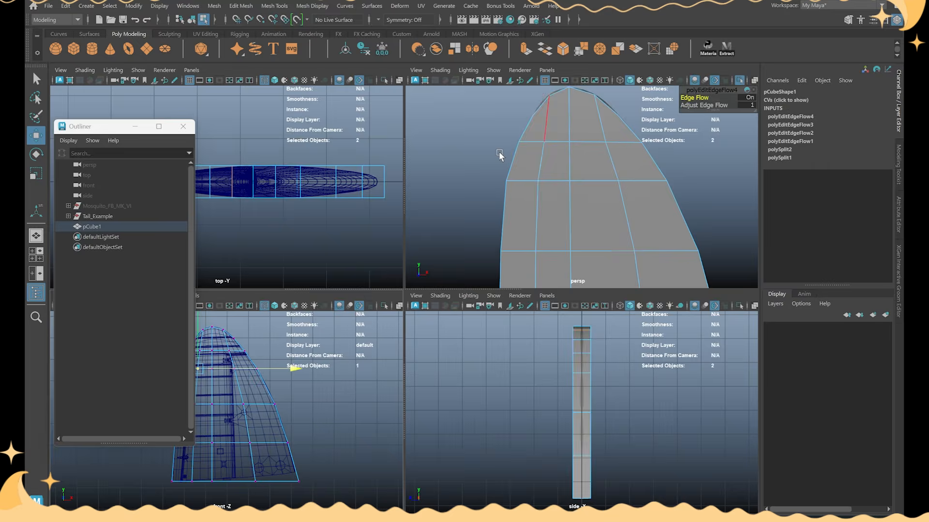
{"action": "key", "text": "space"}
{"action": "right_click_drag", "start_coordinate": [491, 168], "coordinate": [527, 149]}
{"action": "scroll", "coordinate": [251, 177], "scroll_direction": "down", "scroll_amount": 5}
{"action": "left_click_drag", "start_coordinate": [441, 231], "coordinate": [425, 244], "text": "alt"}
Step: Temporarily hide the fin to examine the reference tail's thickness edge-on, and show the fin again
{"action": "key", "text": "space"}
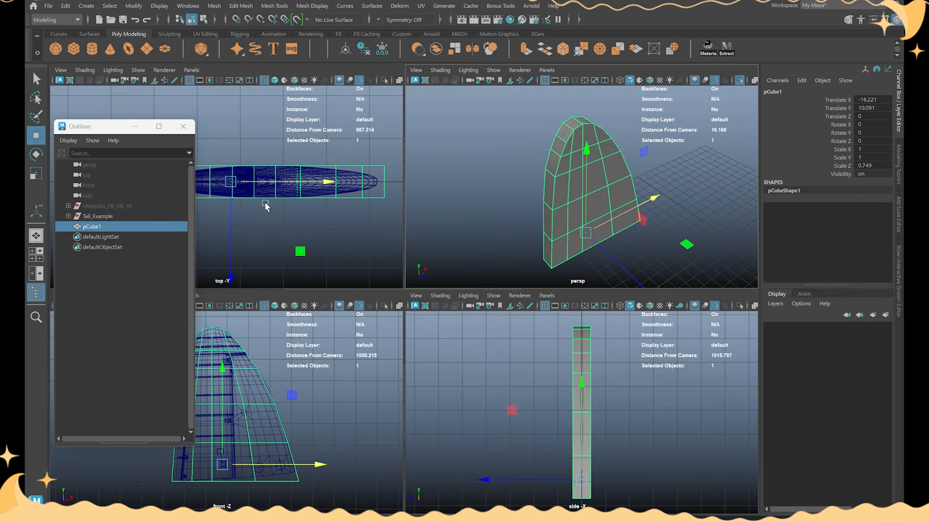
{"action": "key", "text": "space"}
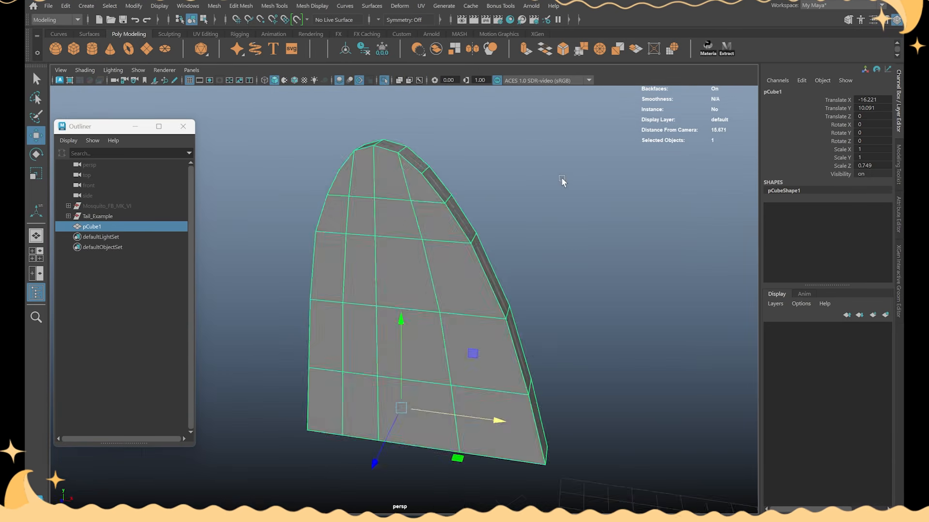
{"action": "key", "text": "ctrl+h"}
{"action": "left_click_drag", "start_coordinate": [559, 176], "coordinate": [409, 366], "text": "alt"}
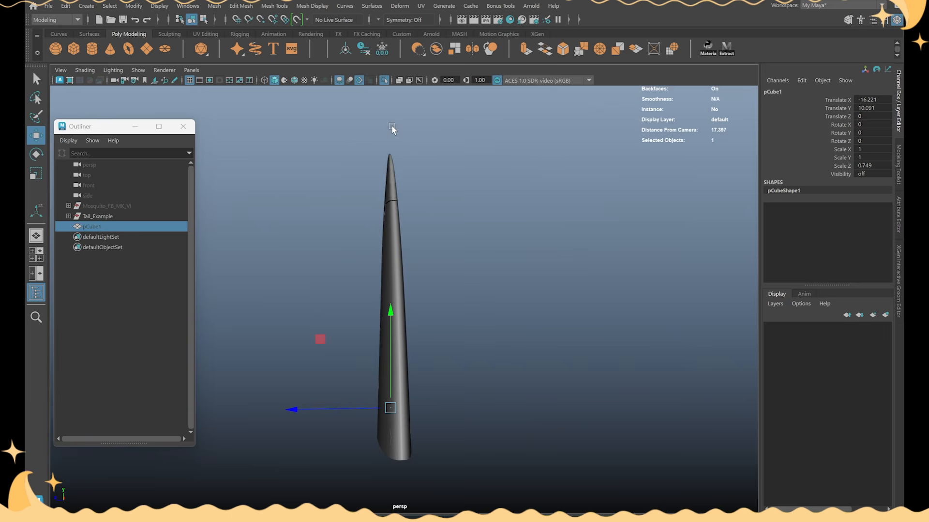
{"action": "key", "text": "shift+h"}
{"action": "left_click_drag", "start_coordinate": [392, 128], "coordinate": [442, 129], "text": "alt"}
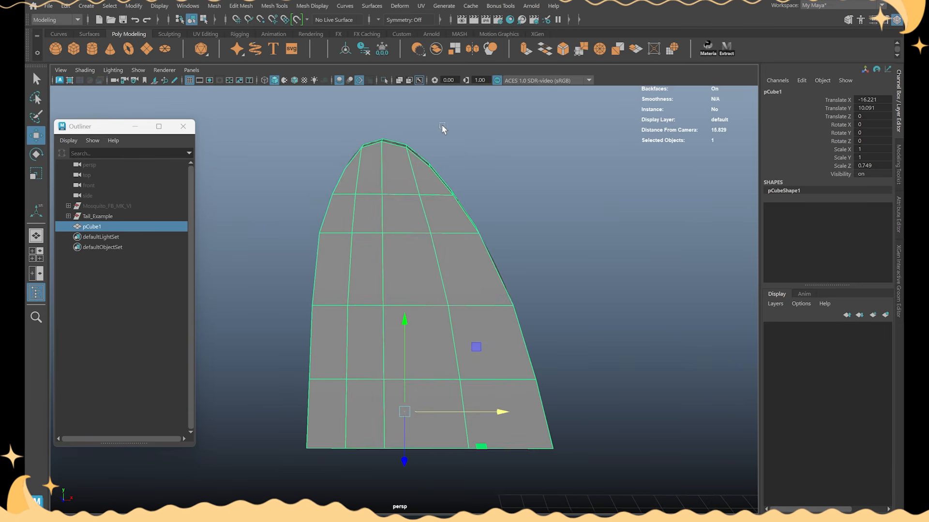
Step: Create a lattice deformer around the fin with 2 divisions in S, T and U
{"action": "left_click", "coordinate": [399, 6]}
{"action": "left_click", "coordinate": [443, 96]}
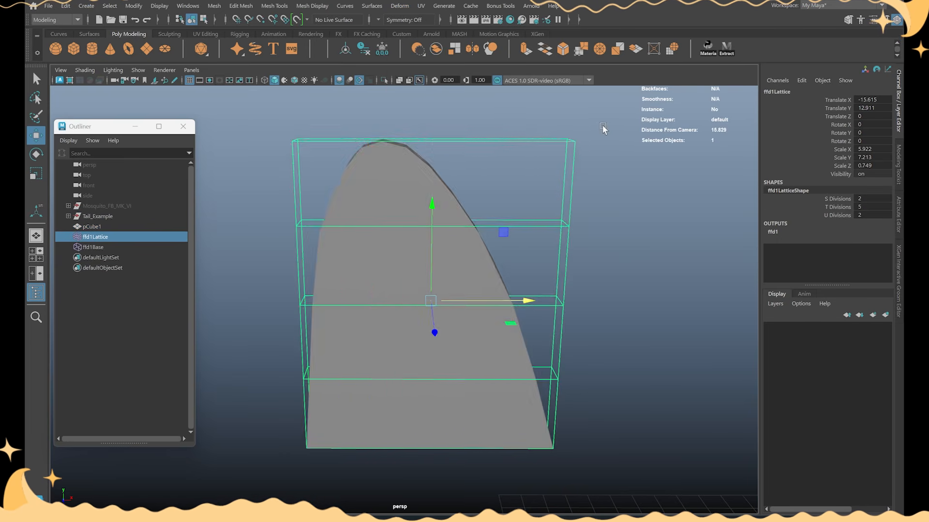
{"action": "key", "text": "Return"}
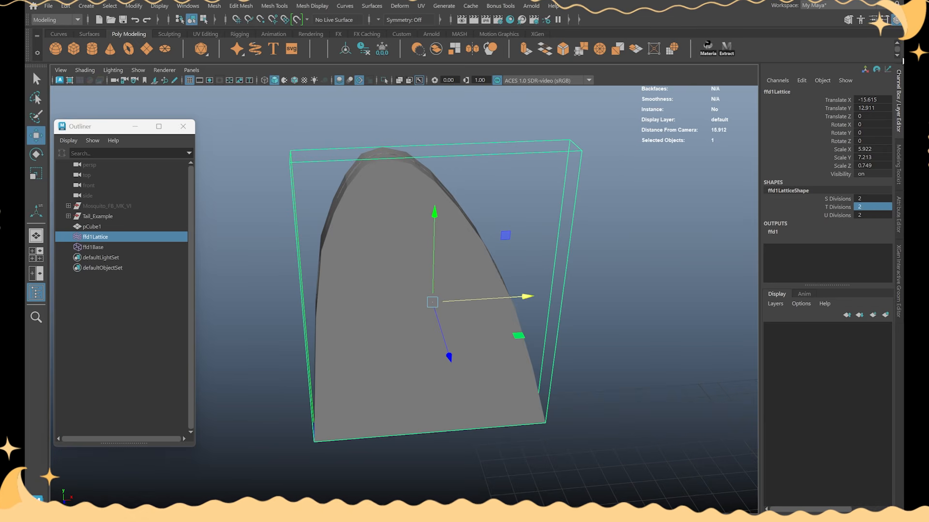
{"action": "left_click_drag", "start_coordinate": [576, 111], "coordinate": [402, 256], "text": "alt"}
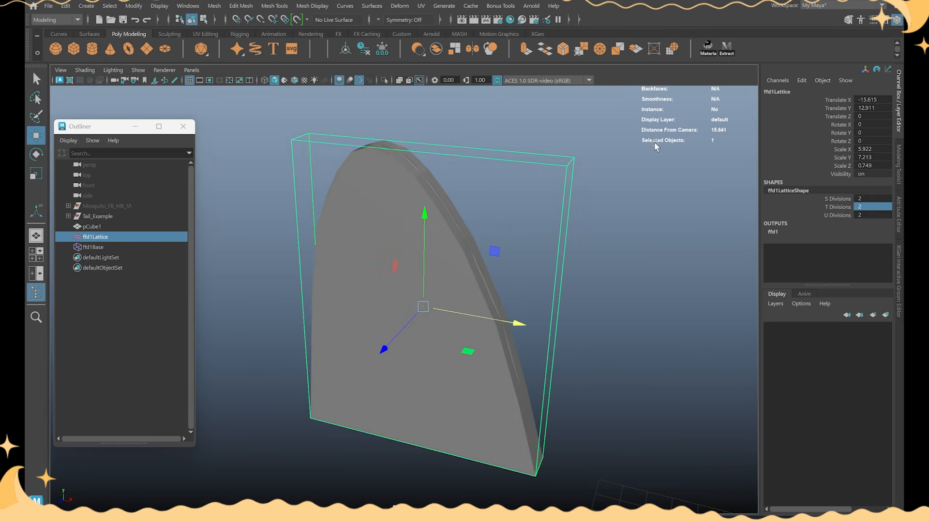
Step: Scale the lattice's upper corner points inward along Z to taper the fin's thickness toward the tip
{"action": "left_click", "coordinate": [850, 19]}
{"action": "left_click", "coordinate": [803, 104]}
{"action": "left_click_drag", "start_coordinate": [591, 213], "coordinate": [417, 176], "text": "alt"}
{"action": "key", "text": "r"}
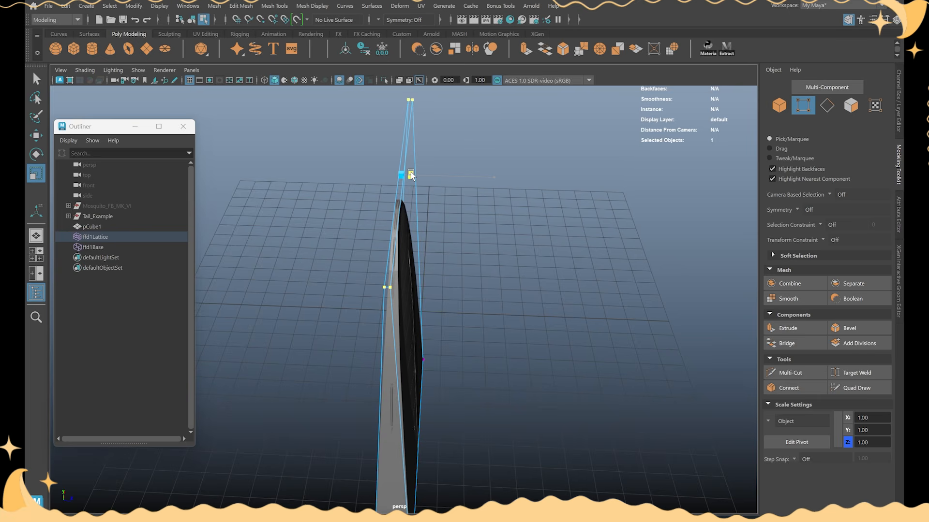
{"action": "left_click_drag", "start_coordinate": [462, 208], "coordinate": [417, 313], "text": "alt"}
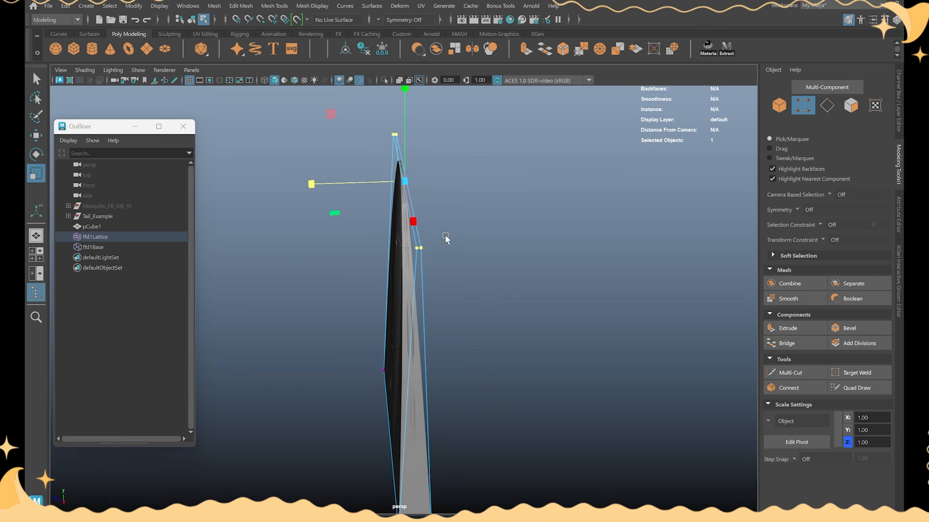
{"action": "left_click_drag", "start_coordinate": [445, 234], "coordinate": [423, 297], "text": "alt"}
{"action": "middle_click_drag", "start_coordinate": [433, 328], "coordinate": [434, 291], "text": "alt"}
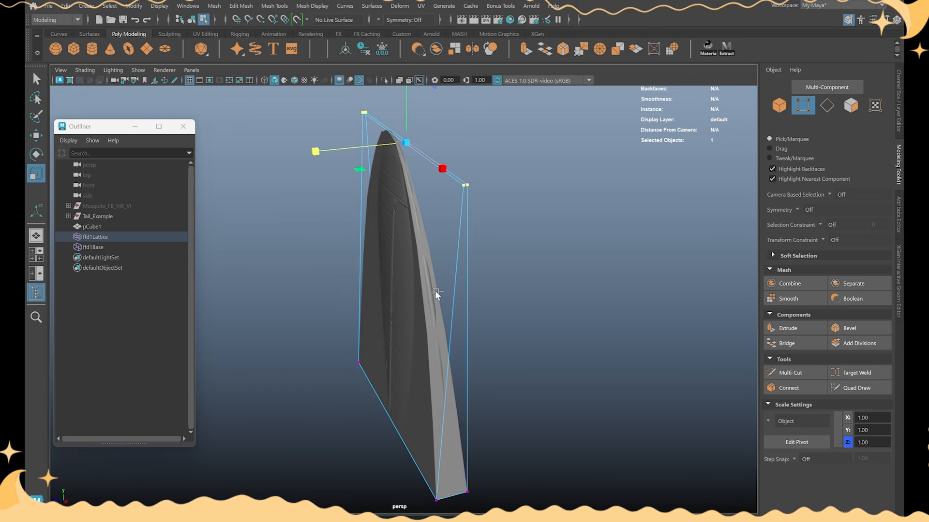
Step: Undo the lattice taper to restore the fin's full thickness at the tip
{"action": "key", "text": "ctrl+z"}
{"action": "key", "text": "ctrl+z"}
{"action": "key", "text": "ctrl+z"}
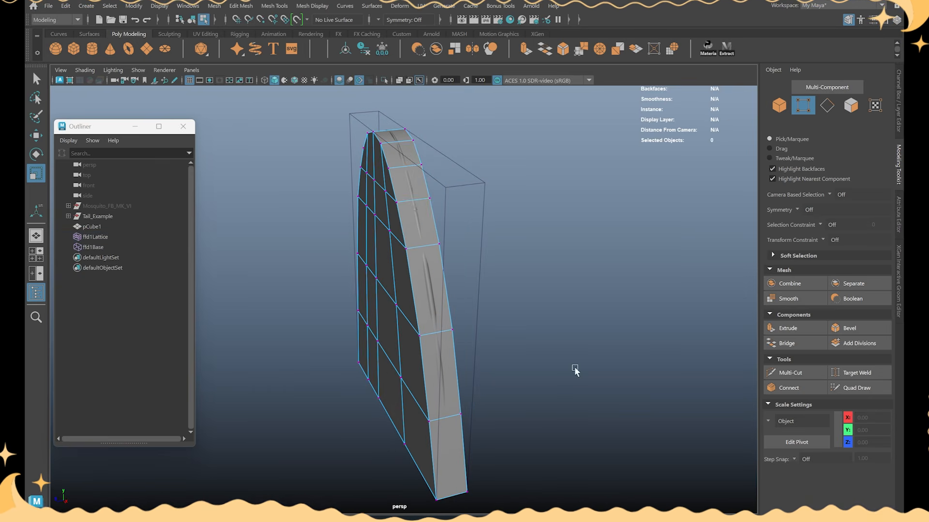
Step: Try thinning the tip by scaling only its six top vertices along Z, and undo it
{"action": "left_click_drag", "start_coordinate": [575, 370], "coordinate": [335, 159], "text": "alt"}
{"action": "left_click_drag", "start_coordinate": [475, 310], "coordinate": [481, 271], "text": "alt"}
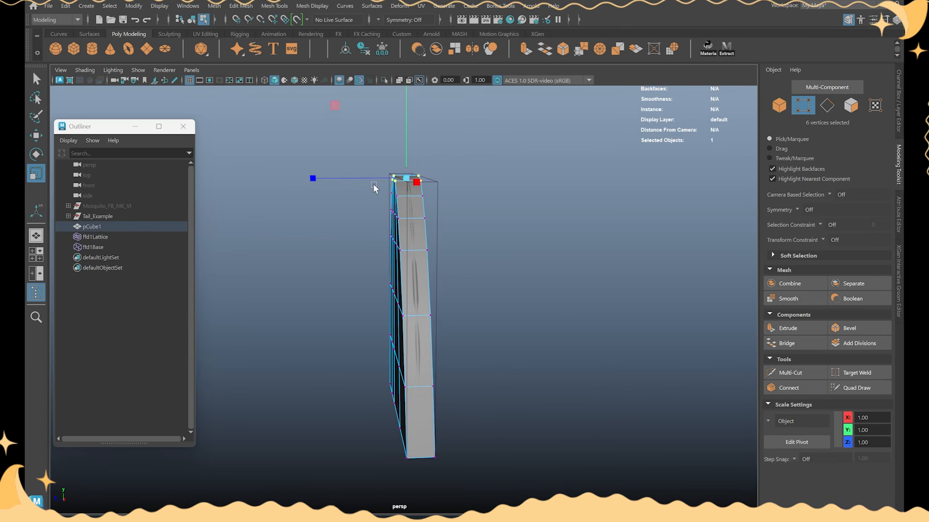
{"action": "left_click_drag", "start_coordinate": [369, 179], "coordinate": [462, 222]}
{"action": "key", "text": "ctrl+z"}
Step: Try tapering the fin by scaling the tip vertices along Z with soft selection, undo it and clear the selection
{"action": "key", "text": "b"}
{"action": "left_click_drag", "start_coordinate": [388, 228], "coordinate": [448, 236]}
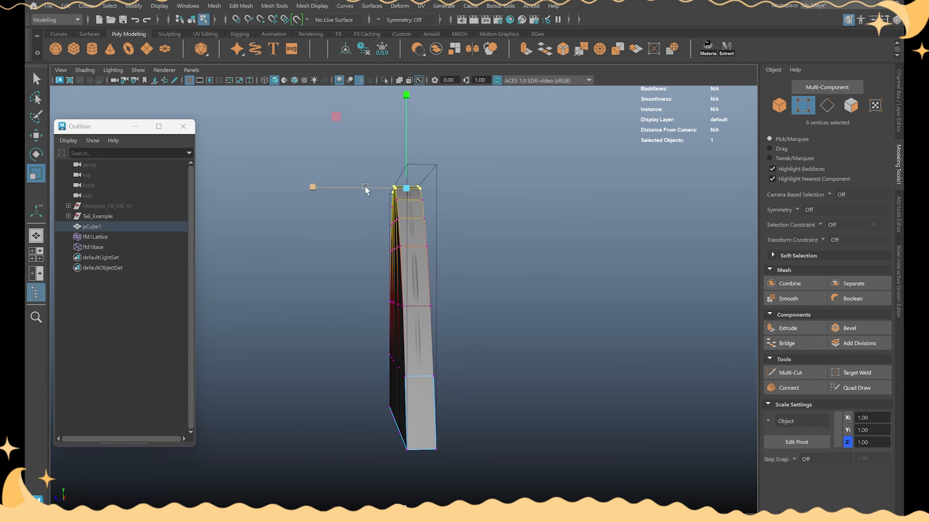
{"action": "left_click_drag", "start_coordinate": [364, 188], "coordinate": [395, 391]}
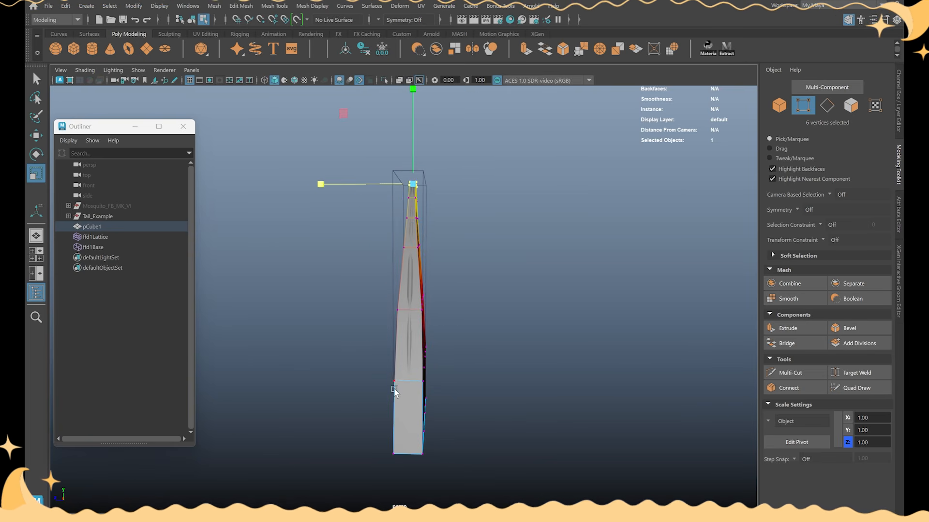
{"action": "key", "text": "ctrl+z"}
{"action": "left_click", "coordinate": [587, 190]}
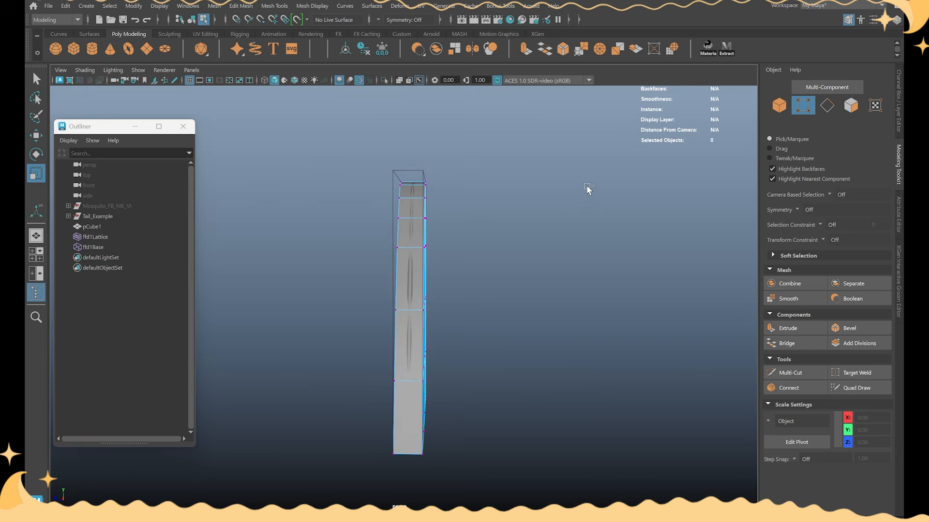
Step: Scale the lattice's four upper points inward along Z until the fin's taper matches the reference tail
{"action": "left_click_drag", "start_coordinate": [469, 210], "coordinate": [604, 193], "text": "alt"}
{"action": "left_click_drag", "start_coordinate": [582, 228], "coordinate": [370, 160]}
{"action": "scroll", "coordinate": [373, 159], "scroll_direction": "up", "scroll_amount": 3}
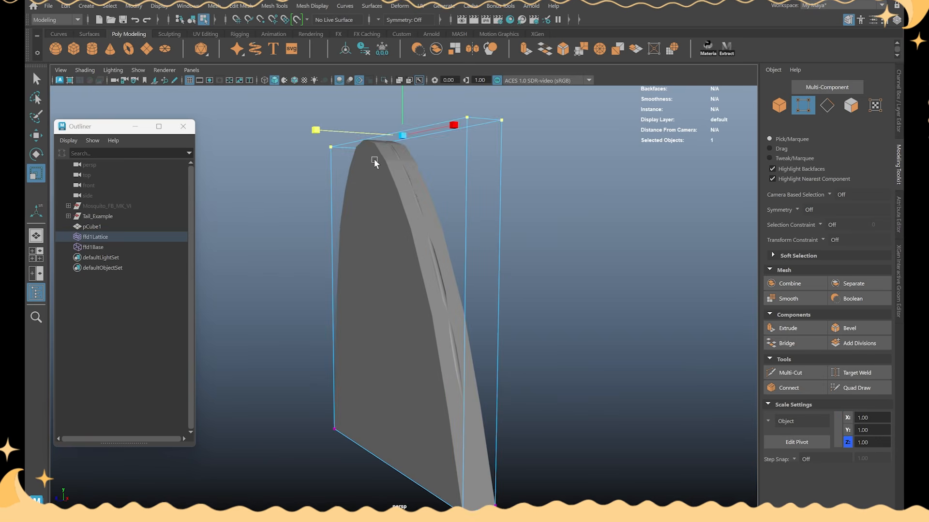
{"action": "left_click_drag", "start_coordinate": [346, 128], "coordinate": [528, 182], "text": "alt"}
{"action": "left_click_drag", "start_coordinate": [483, 203], "coordinate": [414, 265], "text": "alt"}
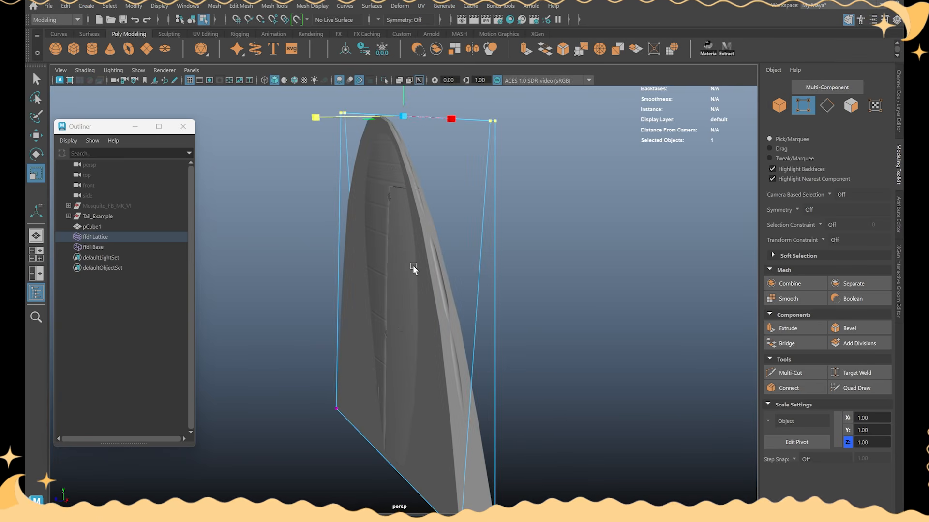
Step: Return to object selection and delete the fin's history to bake in the lattice deformation
{"action": "left_click", "coordinate": [779, 105]}
{"action": "left_click_drag", "start_coordinate": [480, 242], "coordinate": [486, 296], "text": "alt"}
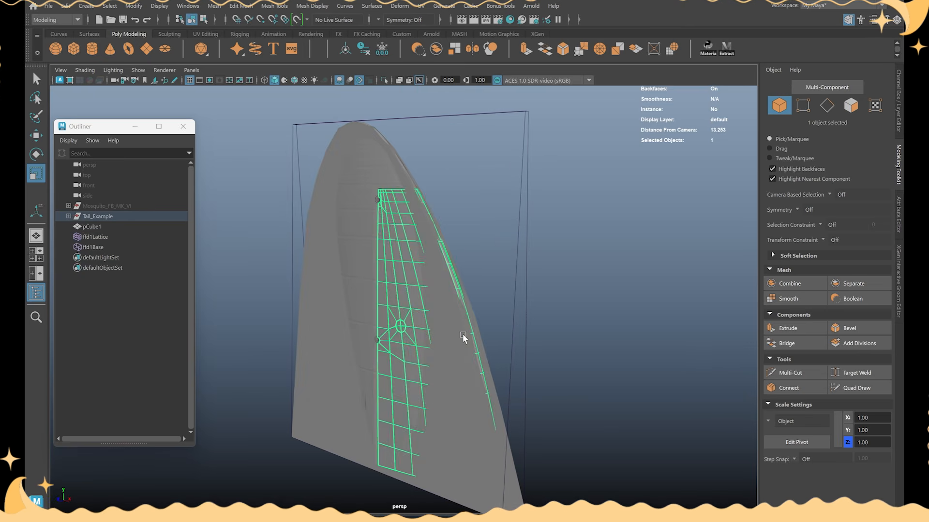
{"action": "left_click", "coordinate": [464, 338]}
{"action": "key", "text": "alt+shift+d"}
Step: Isolate the fin to examine its tapered thickness edge-on, and show the reference tail again
{"action": "left_click_drag", "start_coordinate": [532, 260], "coordinate": [487, 305], "text": "alt"}
{"action": "key", "text": "ctrl+1"}
{"action": "left_click", "coordinate": [488, 306]}
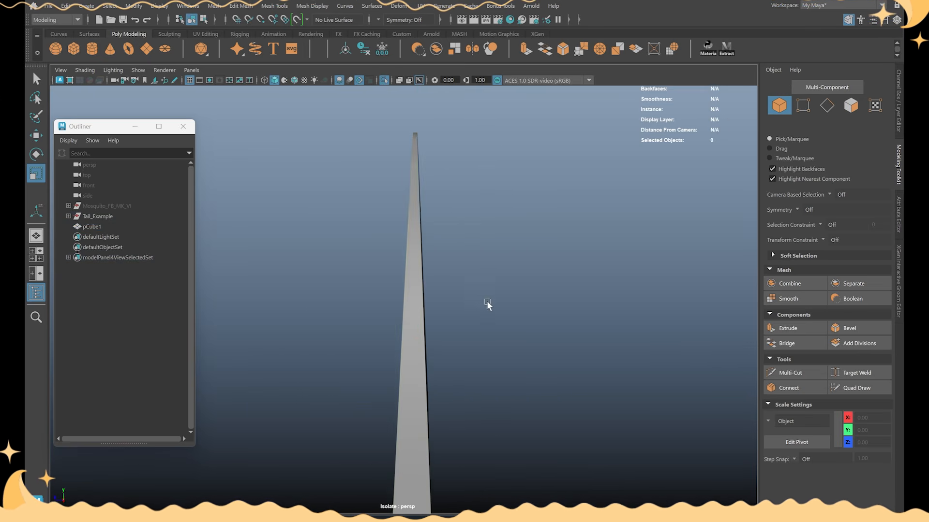
{"action": "scroll", "coordinate": [419, 344], "scroll_direction": "down", "scroll_amount": 3}
{"action": "left_click_drag", "start_coordinate": [437, 399], "coordinate": [426, 193], "text": "alt"}
{"action": "left_click", "coordinate": [411, 208]}
{"action": "left_click_drag", "start_coordinate": [494, 184], "coordinate": [495, 176], "text": "alt"}
{"action": "key", "text": "ctrl+1"}
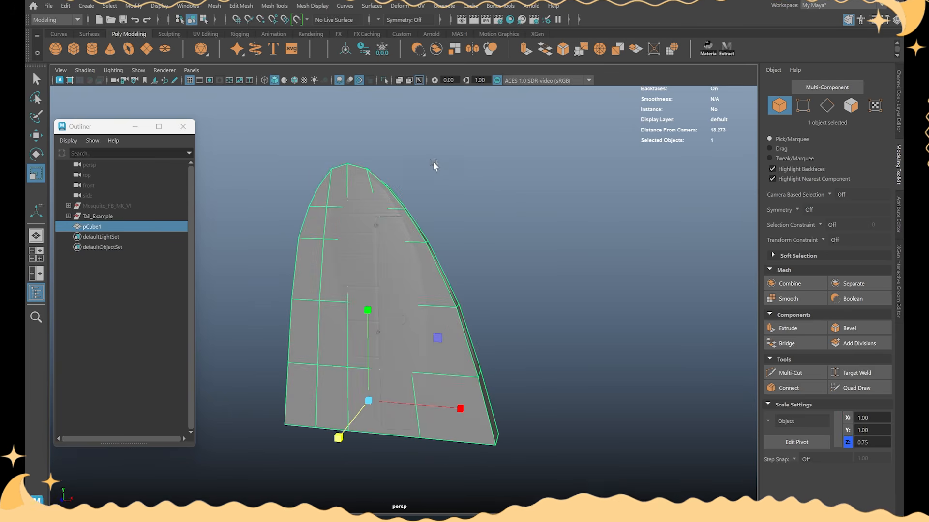
Step: Compare the tapered fin with the reference tail's profile from above and return to perspective
{"action": "key", "text": "space"}
{"action": "key", "text": "space"}
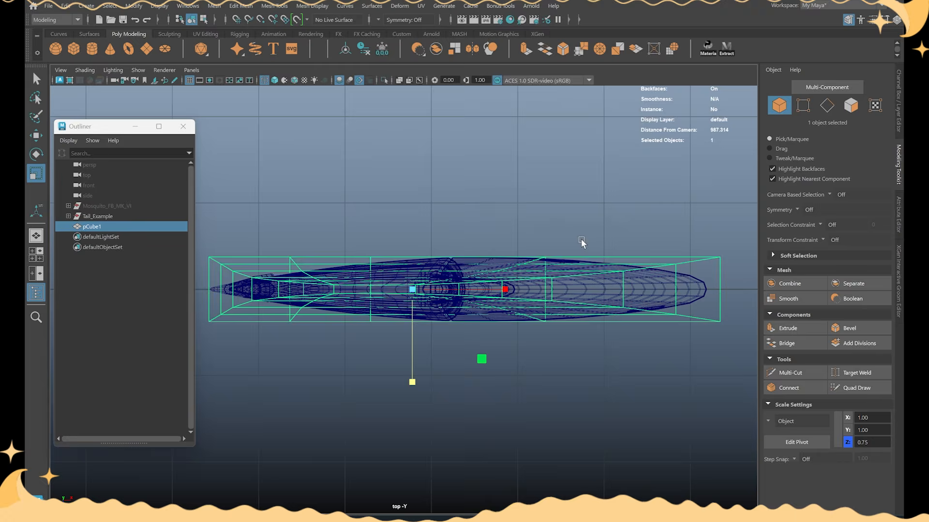
{"action": "key", "text": "space"}
{"action": "key", "text": "space"}
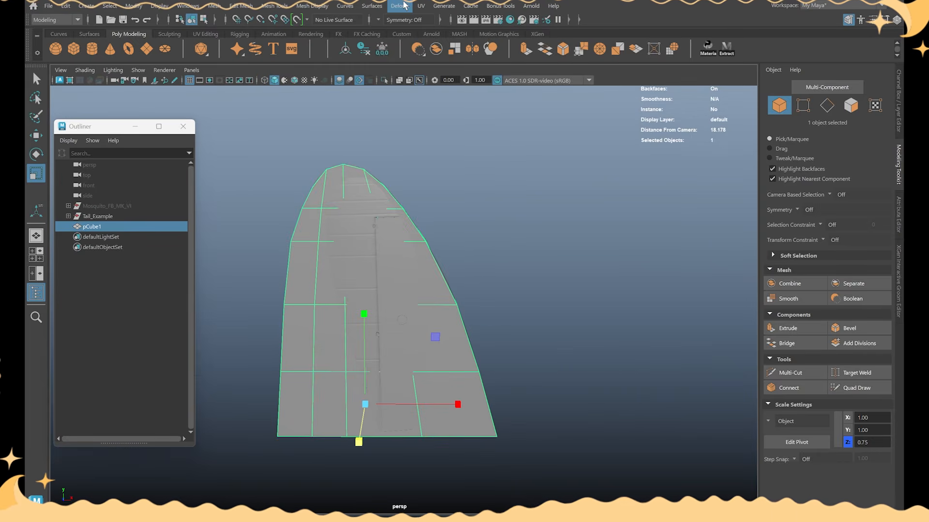
Step: Delete all construction history in the scene and create a new lattice around the tail fin
{"action": "left_click", "coordinate": [65, 6]}
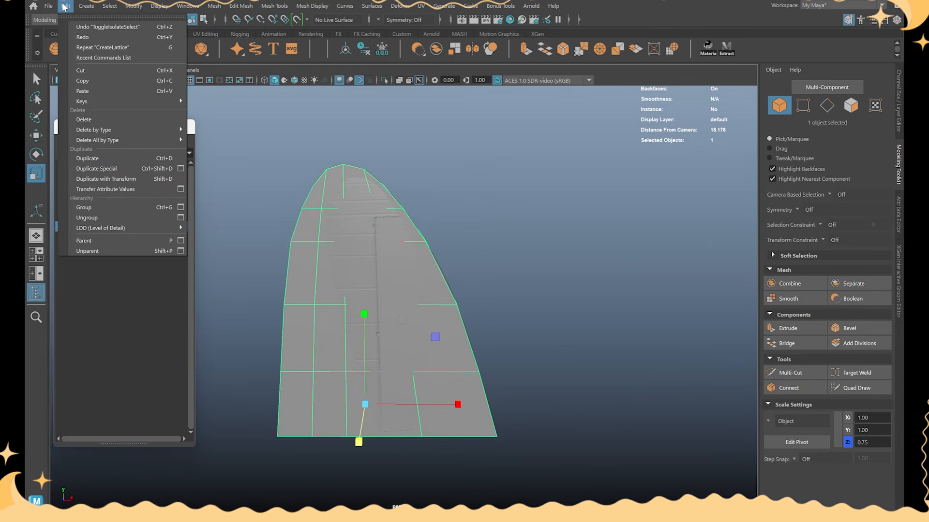
{"action": "mouse_move", "coordinate": [152, 138]}
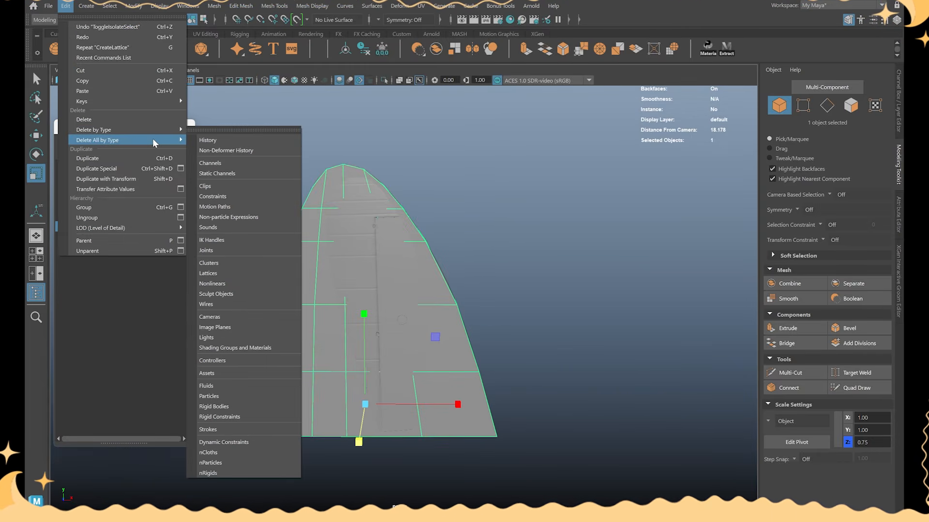
{"action": "left_click", "coordinate": [214, 140]}
{"action": "scroll", "coordinate": [556, 153], "scroll_direction": "up", "scroll_amount": 1}
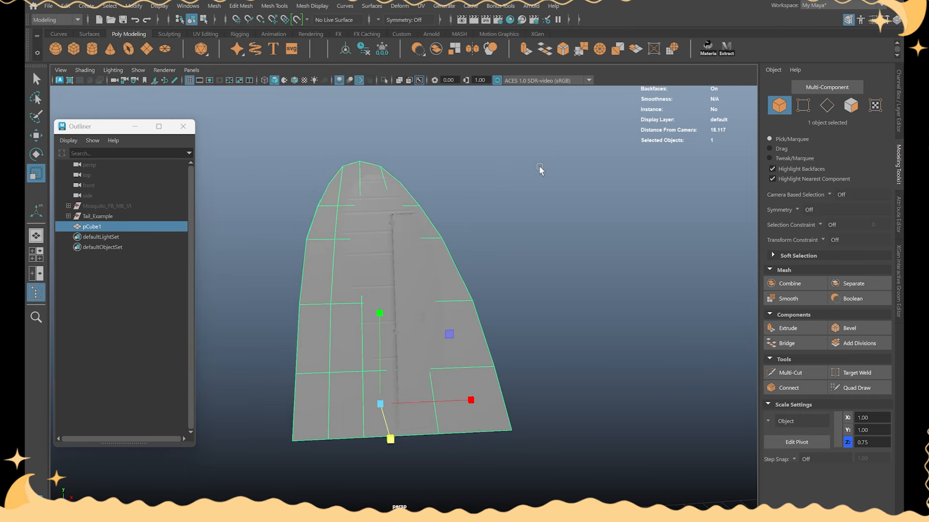
{"action": "left_click", "coordinate": [400, 6]}
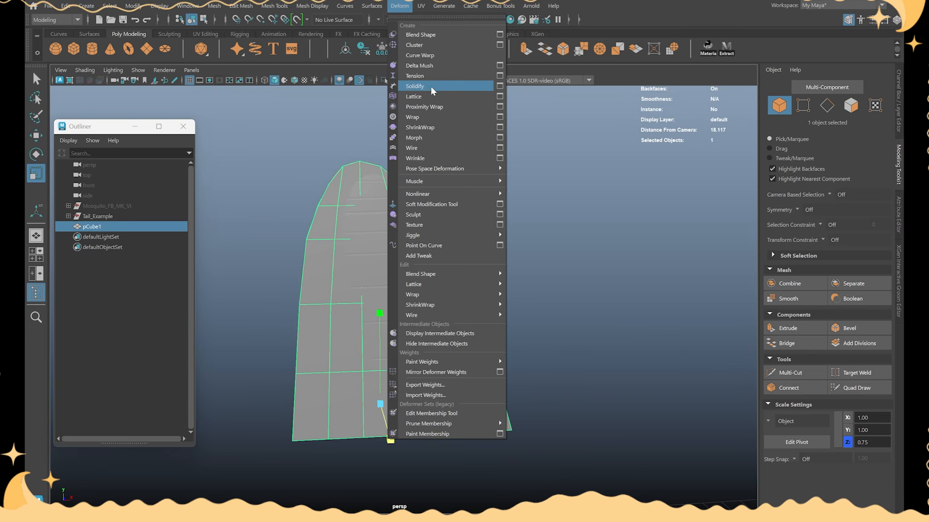
{"action": "left_click", "coordinate": [438, 96]}
{"action": "left_click_drag", "start_coordinate": [508, 204], "coordinate": [726, 169], "text": "alt"}
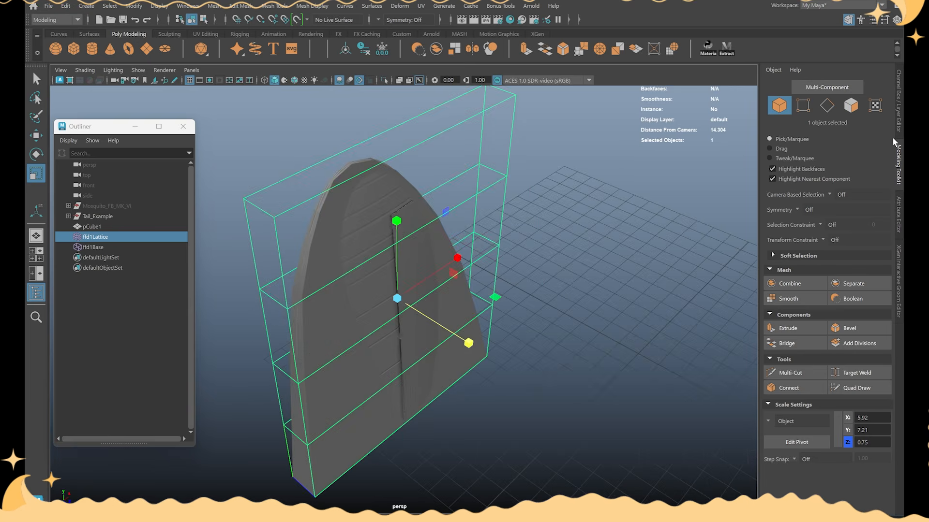
Step: Set the lattice to 3 S divisions and 2 T divisions
{"action": "left_click", "coordinate": [898, 121]}
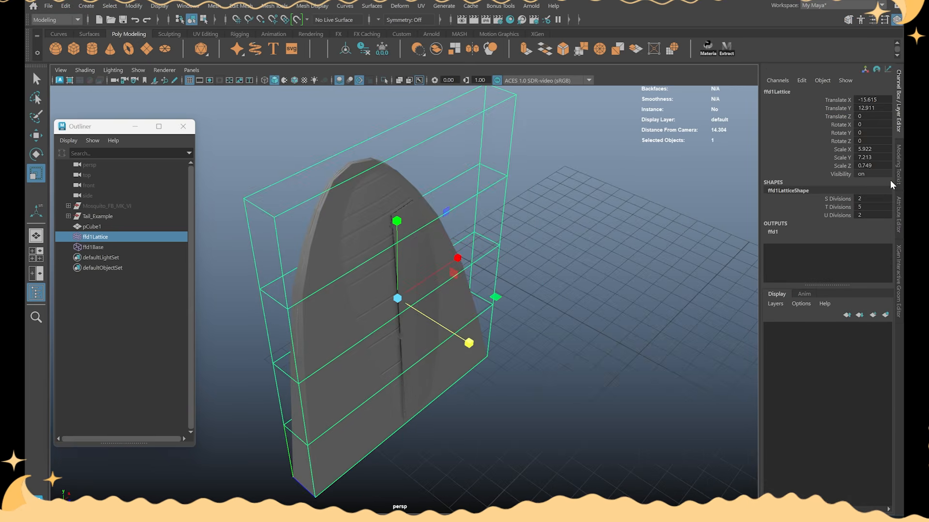
{"action": "key", "text": "Return"}
{"action": "left_click_drag", "start_coordinate": [532, 228], "coordinate": [479, 224], "text": "alt"}
{"action": "left_click", "coordinate": [868, 199]}
{"action": "type", "text": "3"}
{"action": "key", "text": "Return"}
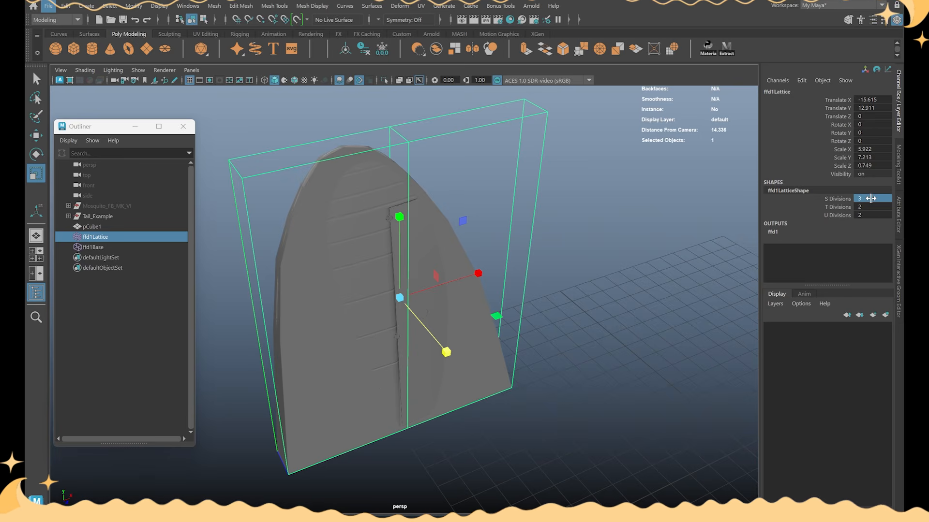
Step: In the top view, scale the lattice's end points inward along Z to streamline the fin's profile, and return to perspective
{"action": "left_click_drag", "start_coordinate": [532, 188], "coordinate": [319, 191], "text": "alt"}
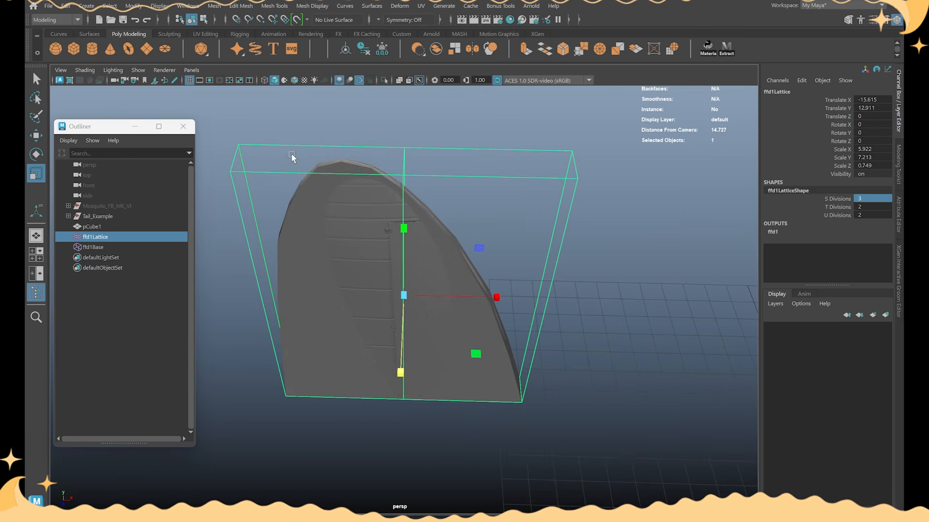
{"action": "left_click_drag", "start_coordinate": [292, 157], "coordinate": [261, 323], "text": "alt"}
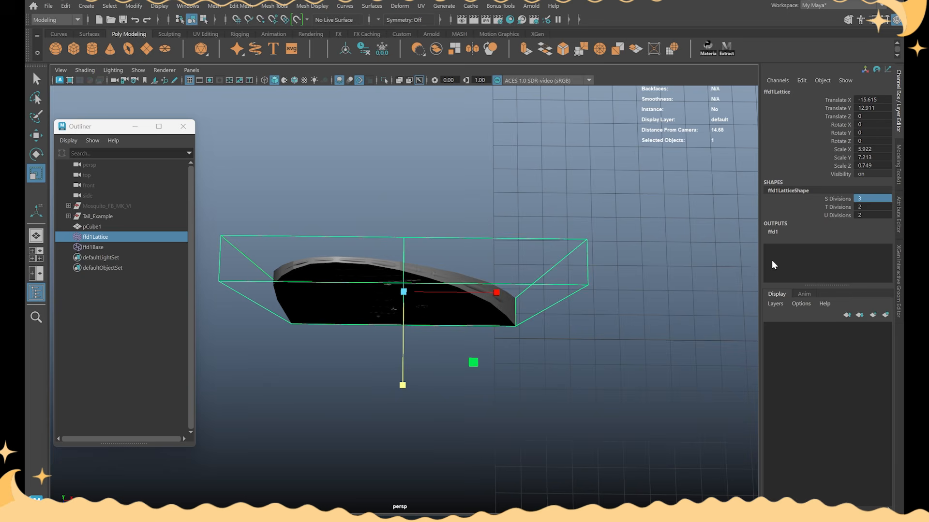
{"action": "left_click_drag", "start_coordinate": [507, 271], "coordinate": [413, 304], "text": "alt"}
{"action": "key", "text": "space"}
{"action": "key", "text": "space"}
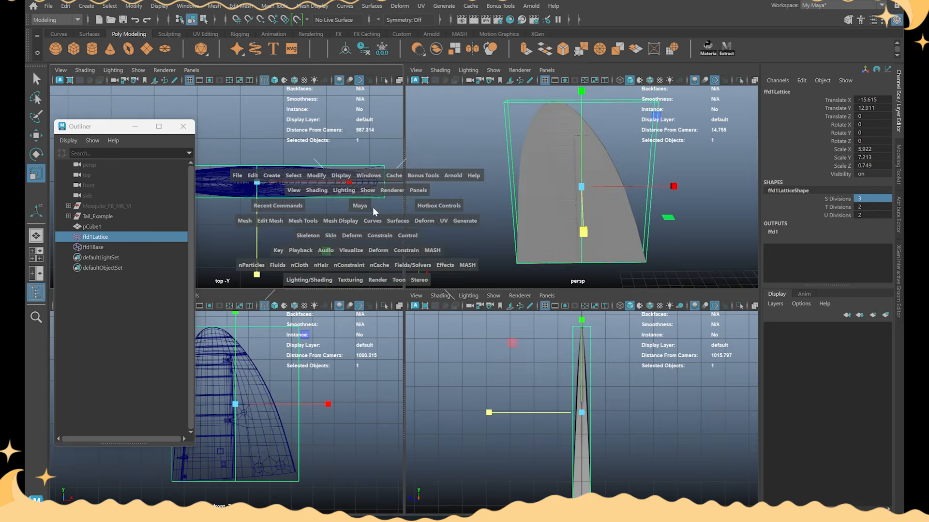
{"action": "key", "text": "space"}
{"action": "left_click", "coordinate": [849, 19]}
{"action": "left_click", "coordinate": [653, 427]}
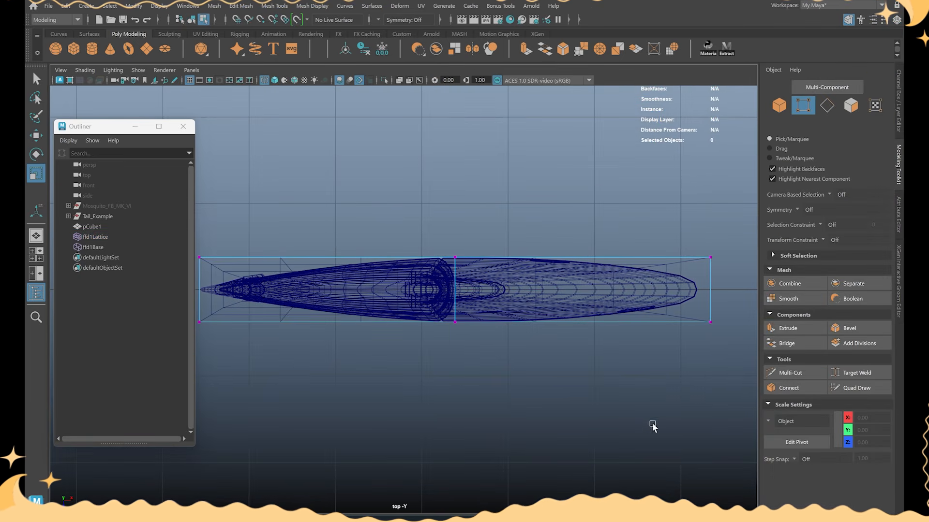
{"action": "left_click_drag", "start_coordinate": [716, 389], "coordinate": [681, 248]}
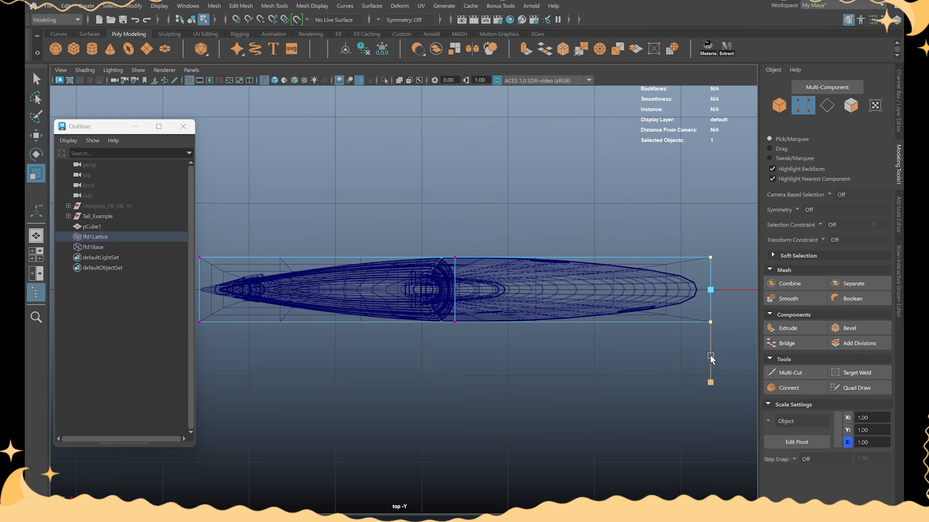
{"action": "left_click_drag", "start_coordinate": [711, 361], "coordinate": [718, 303]}
{"action": "key", "text": "space"}
{"action": "key", "text": "space"}
{"action": "left_click_drag", "start_coordinate": [603, 240], "coordinate": [539, 257], "text": "alt"}
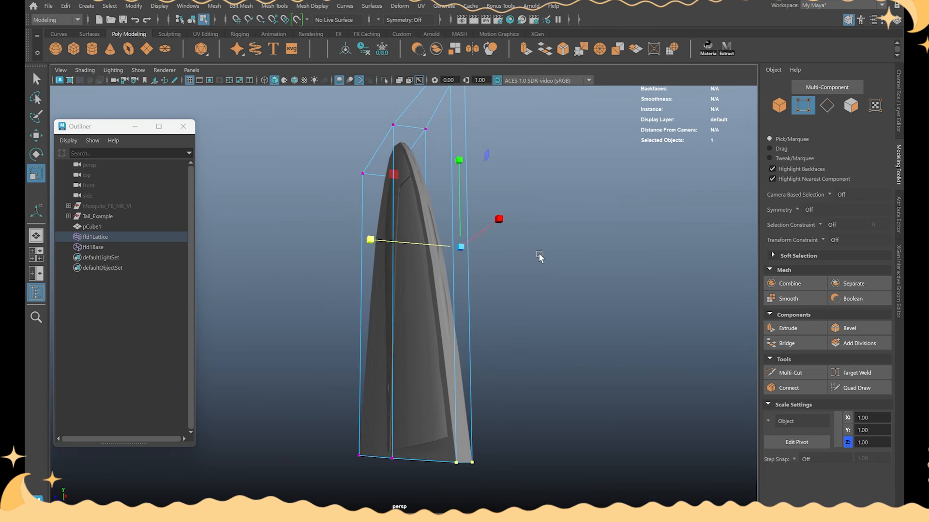
Step: Scale the two middle lattice points at the fin's base outward along Z to match the reference tail's thickness
{"action": "right_click_drag", "start_coordinate": [539, 257], "coordinate": [548, 309], "text": "alt"}
{"action": "left_click_drag", "start_coordinate": [548, 308], "coordinate": [332, 427], "text": "alt"}
{"action": "left_click_drag", "start_coordinate": [331, 428], "coordinate": [285, 319]}
{"action": "left_click_drag", "start_coordinate": [285, 319], "coordinate": [419, 327], "text": "alt"}
{"action": "right_click_drag", "start_coordinate": [419, 327], "coordinate": [440, 239], "text": "alt"}
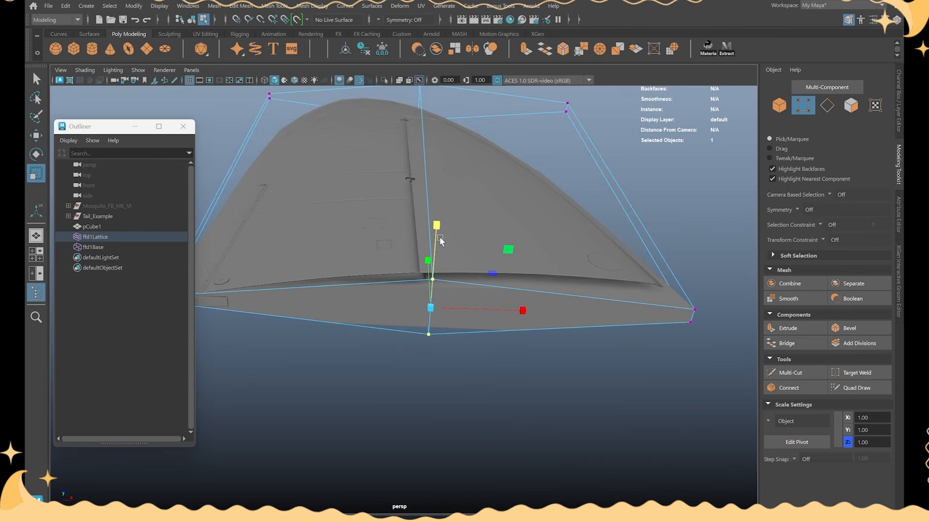
{"action": "left_click_drag", "start_coordinate": [434, 231], "coordinate": [462, 183]}
Step: Return to object selection, select the fin and delete all history to bake in the lattice deformation
{"action": "left_click_drag", "start_coordinate": [463, 183], "coordinate": [324, 266], "text": "alt"}
{"action": "key", "text": "F8"}
{"action": "left_click", "coordinate": [275, 438]}
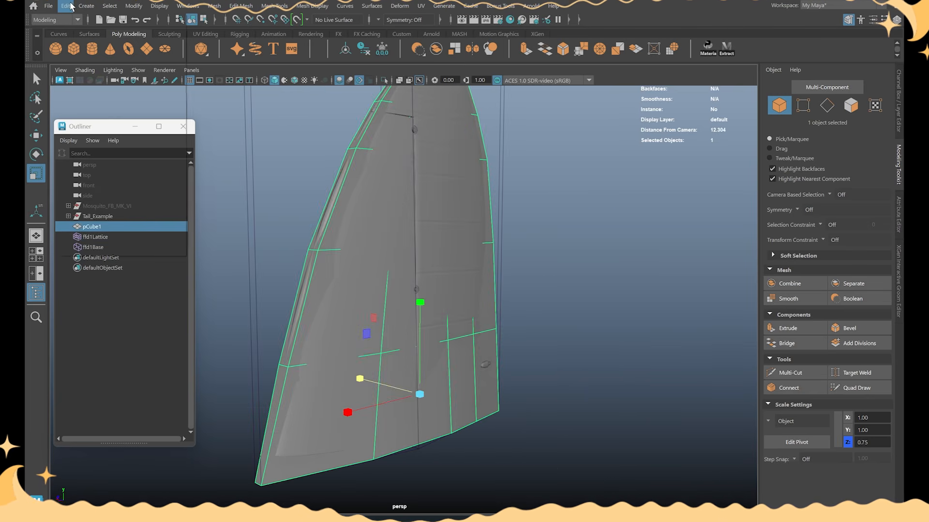
{"action": "mouse_move", "coordinate": [127, 138]}
{"action": "left_click", "coordinate": [236, 140]}
{"action": "left_click_drag", "start_coordinate": [258, 140], "coordinate": [548, 136], "text": "alt"}
Step: Isolate the fin to examine its streamlined thickness edge-on, and show the reference tail again
{"action": "key", "text": "ctrl+1"}
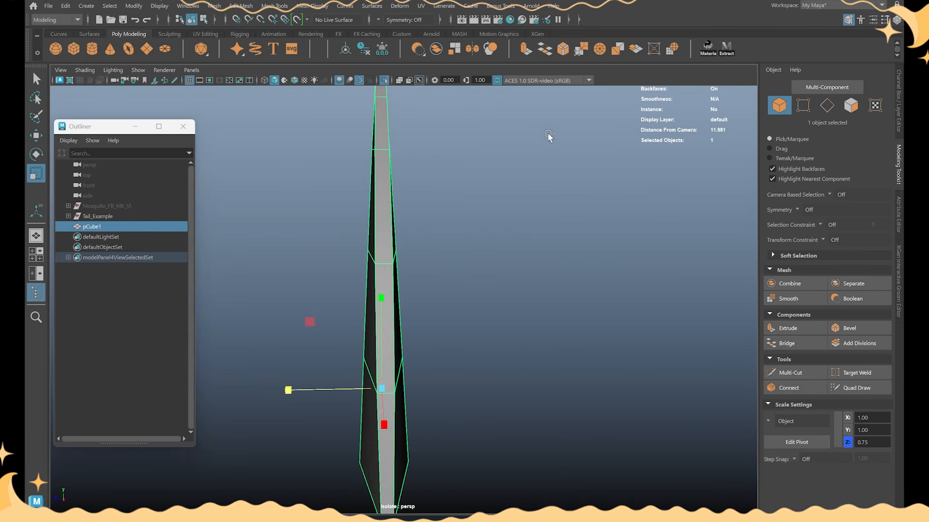
{"action": "left_click", "coordinate": [472, 163]}
{"action": "left_click_drag", "start_coordinate": [471, 163], "coordinate": [532, 232], "text": "alt"}
{"action": "left_click", "coordinate": [423, 386]}
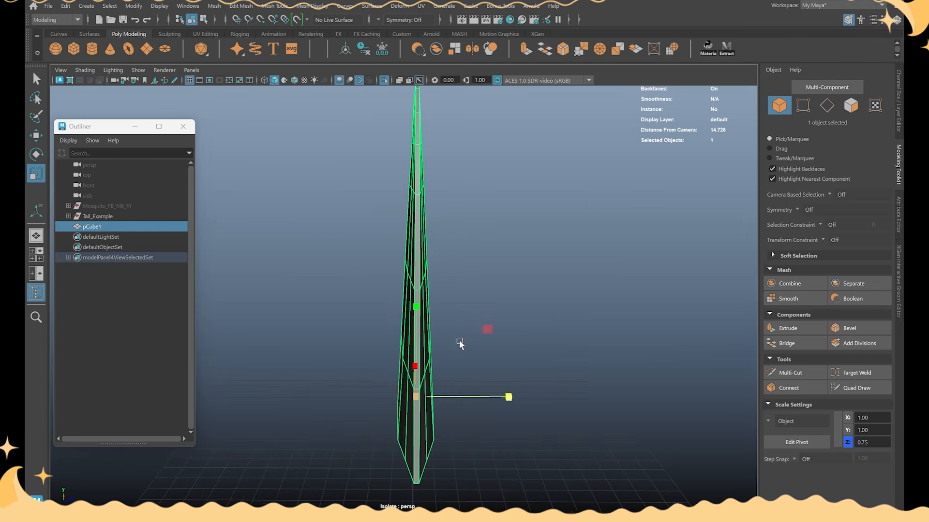
{"action": "left_click", "coordinate": [472, 312]}
{"action": "left_click_drag", "start_coordinate": [473, 311], "coordinate": [512, 252], "text": "alt"}
{"action": "left_click", "coordinate": [440, 325]}
{"action": "left_click", "coordinate": [512, 252]}
{"action": "left_click", "coordinate": [388, 283]}
{"action": "left_click_drag", "start_coordinate": [388, 284], "coordinate": [442, 286], "text": "alt"}
{"action": "left_click", "coordinate": [472, 267]}
{"action": "left_click", "coordinate": [419, 252]}
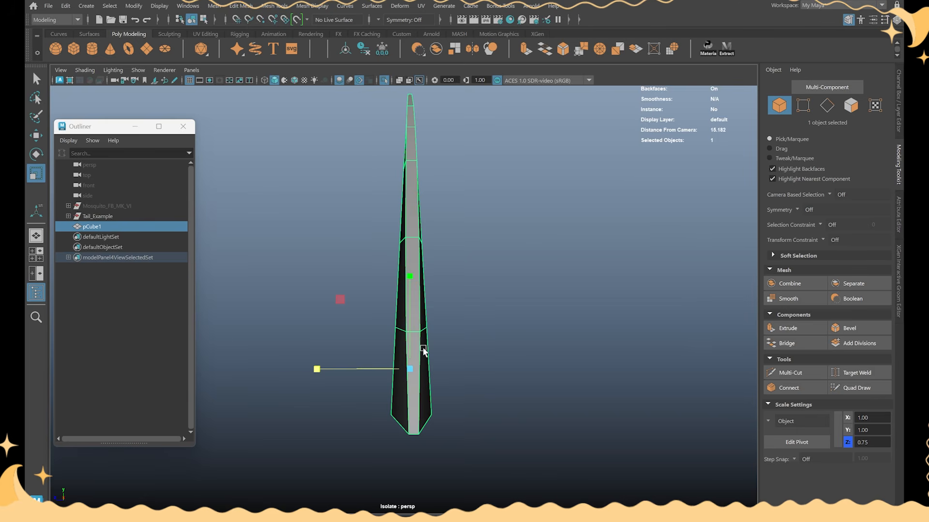
{"action": "key", "text": "ctrl+1"}
Step: Scale the vertex pairs along the fin's narrow sloping edge along Z to fit the reference tail's thickness
{"action": "left_click_drag", "start_coordinate": [427, 286], "coordinate": [512, 334], "text": "alt"}
{"action": "scroll", "coordinate": [560, 211], "scroll_direction": "up", "scroll_amount": 3}
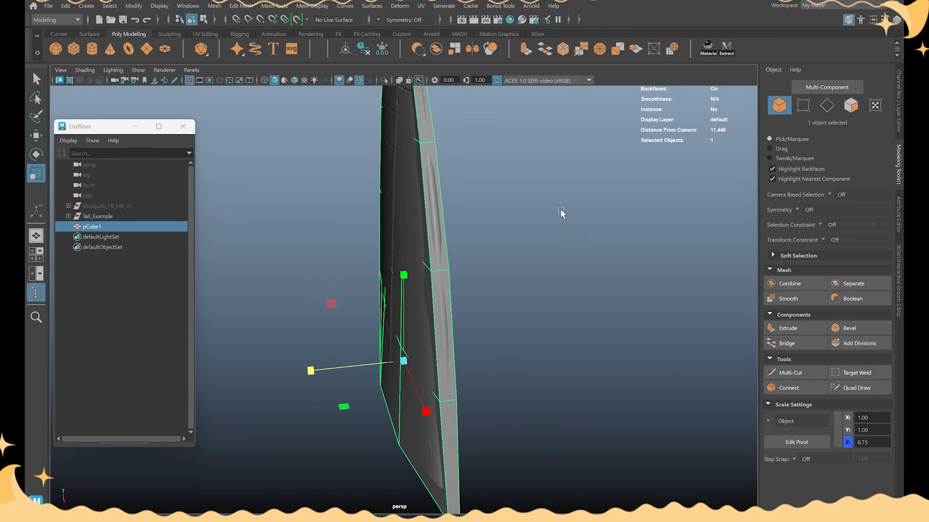
{"action": "left_click", "coordinate": [812, 102]}
{"action": "key", "text": "q"}
{"action": "mouse_move", "coordinate": [435, 274]}
{"action": "left_mouse_down"}
{"action": "mouse_move", "coordinate": [460, 282]}
{"action": "mouse_move", "coordinate": [446, 280]}
{"action": "left_mouse_up"}
{"action": "key", "text": "r"}
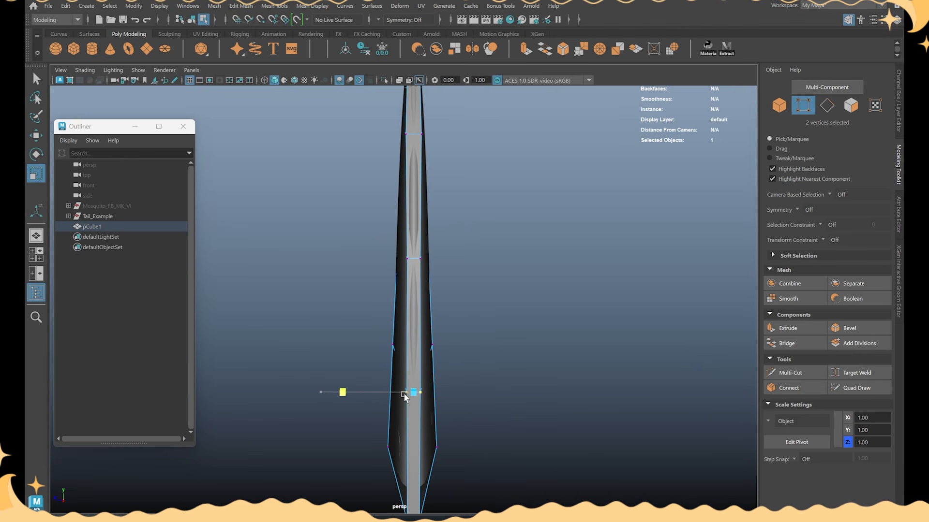
{"action": "left_click_drag", "start_coordinate": [401, 396], "coordinate": [403, 297], "text": "alt"}
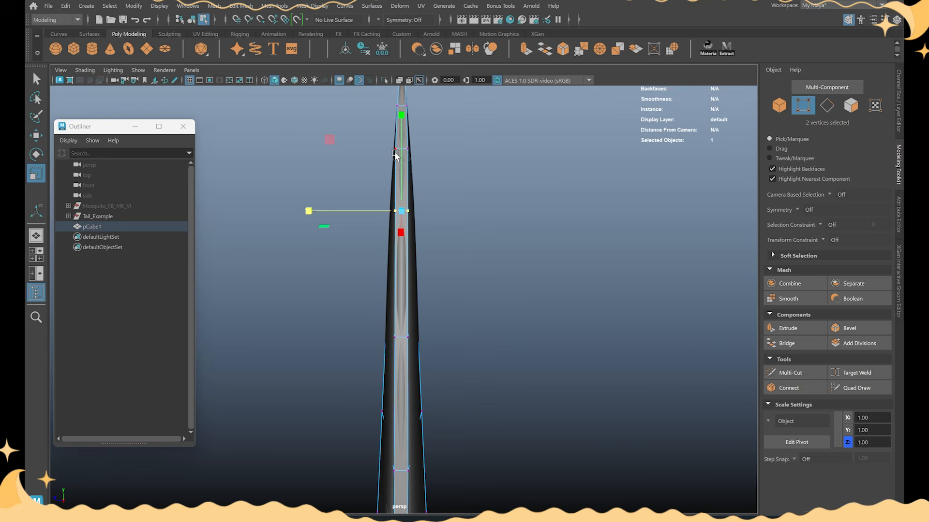
{"action": "key", "text": "w"}
{"action": "left_click_drag", "start_coordinate": [411, 145], "coordinate": [394, 158]}
{"action": "key", "text": "r"}
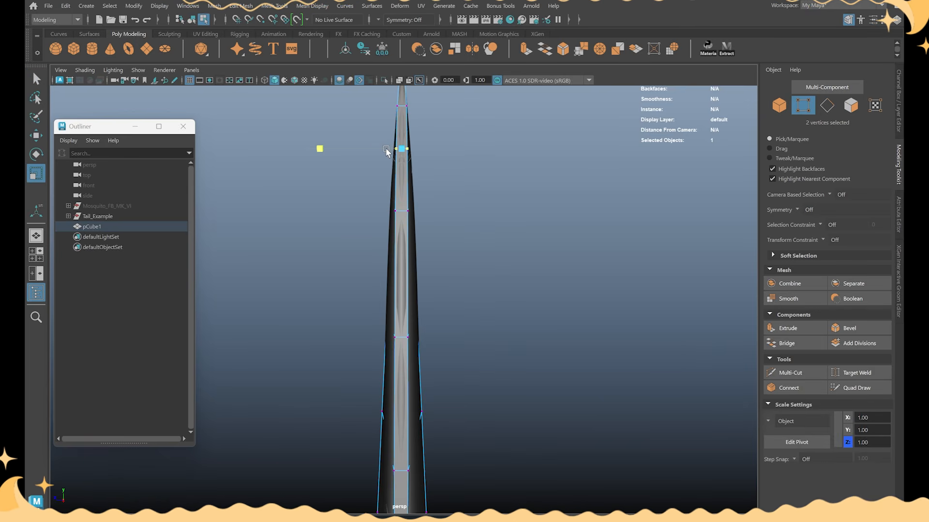
{"action": "left_click_drag", "start_coordinate": [463, 136], "coordinate": [463, 150], "text": "alt"}
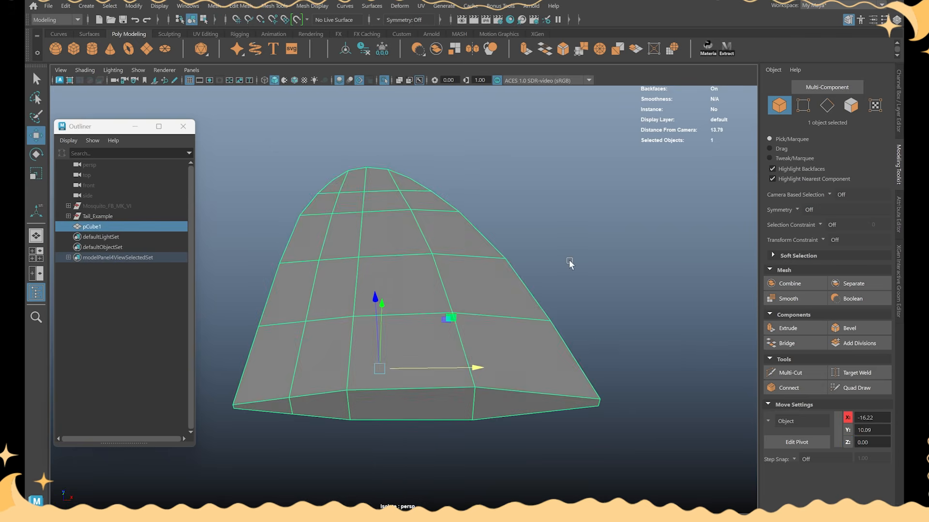
Step: Select the isolated fin's central vertical edge loop and apply Edit Edge Flow to smooth its curvature
{"action": "key", "text": "F10"}
{"action": "double_click", "coordinate": [359, 239]}
{"action": "scroll", "coordinate": [353, 242], "scroll_direction": "up", "scroll_amount": 3}
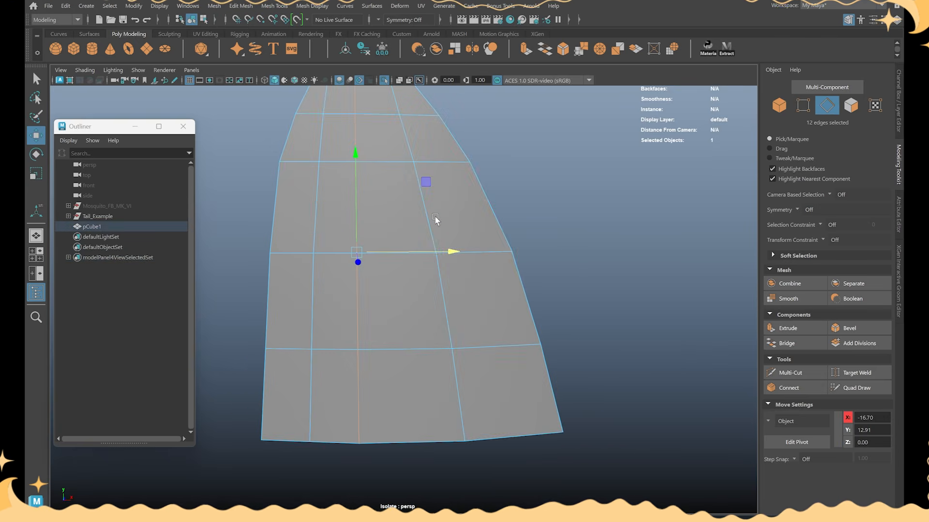
{"action": "scroll", "coordinate": [349, 244], "scroll_direction": "down", "scroll_amount": 3}
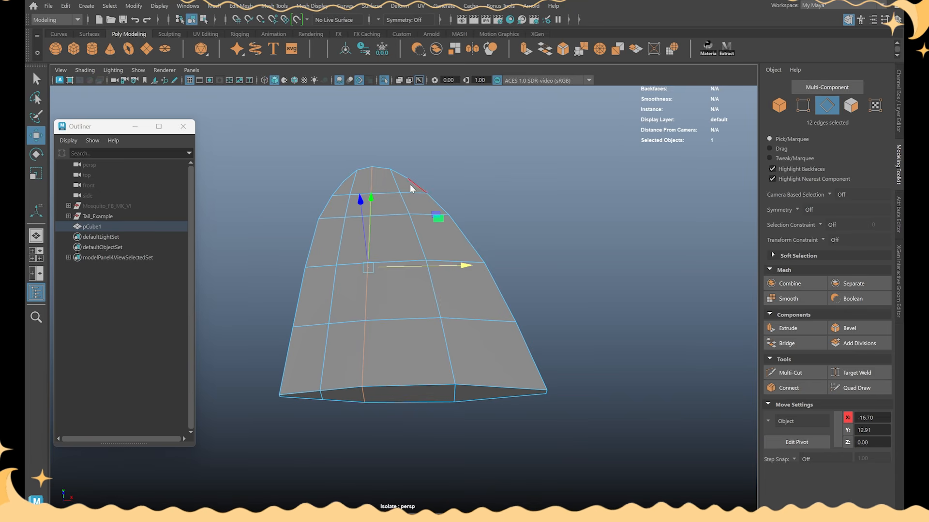
{"action": "right_click_drag", "start_coordinate": [410, 184], "coordinate": [410, 285], "text": "shift"}
{"action": "left_click_drag", "start_coordinate": [409, 285], "coordinate": [460, 283], "text": "alt"}
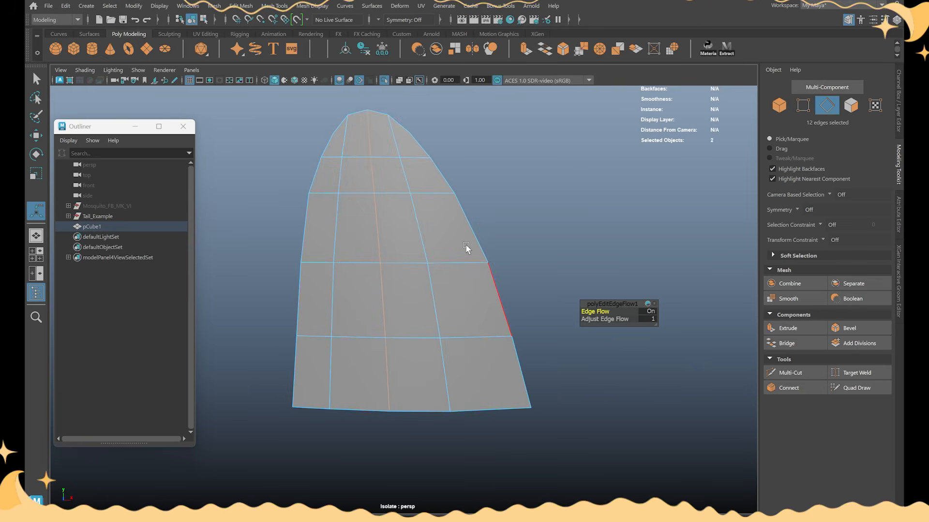
{"action": "left_click_drag", "start_coordinate": [466, 245], "coordinate": [517, 194], "text": "alt"}
Step: Repeat Edit Edge Flow on the fin's vertical edge loops to even out the surface curvature
{"action": "key", "text": "g"}
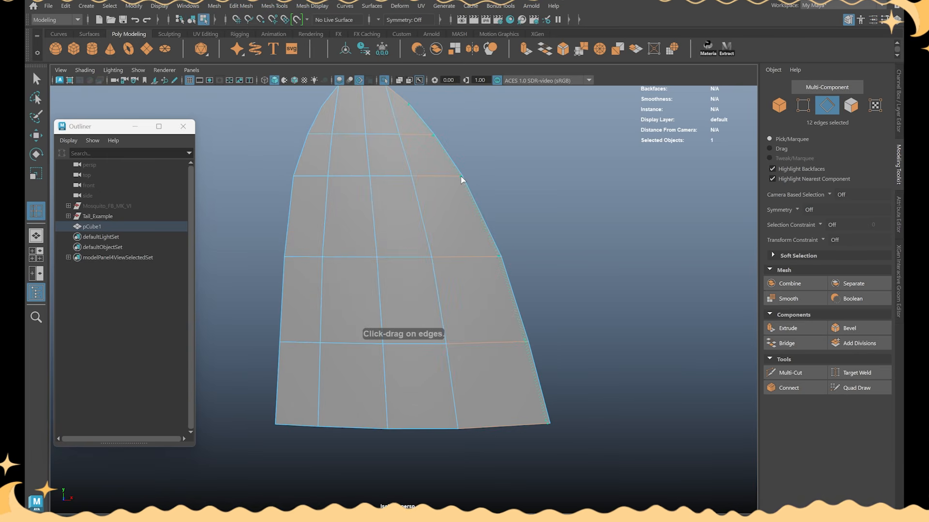
{"action": "left_click_drag", "start_coordinate": [619, 251], "coordinate": [605, 267], "text": "alt"}
{"action": "key", "text": "w"}
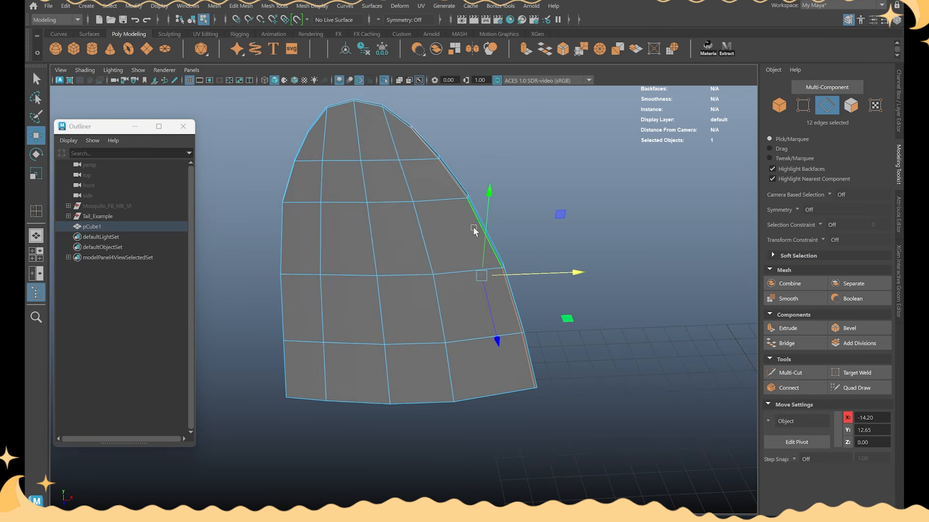
{"action": "key", "text": "g"}
{"action": "left_click_drag", "start_coordinate": [533, 242], "coordinate": [509, 223], "text": "alt"}
{"action": "key", "text": "g"}
{"action": "key", "text": "g"}
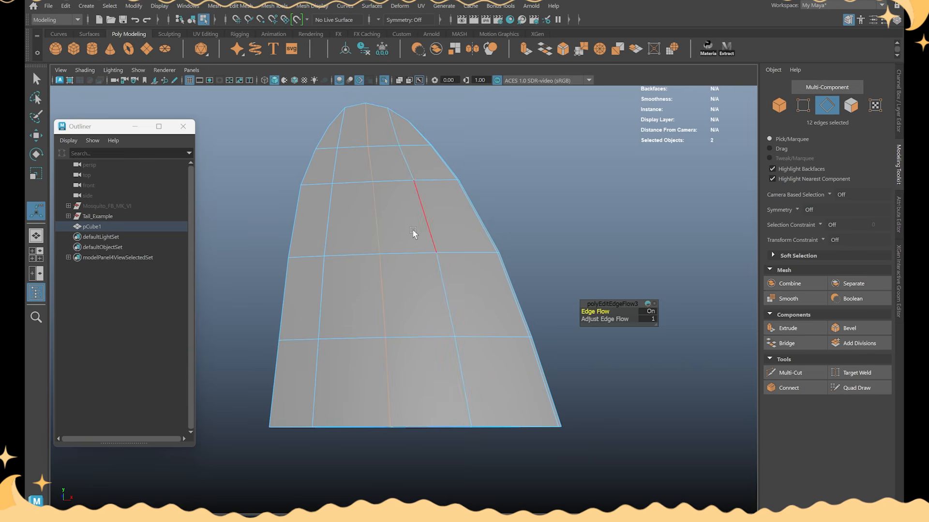
{"action": "left_click_drag", "start_coordinate": [422, 233], "coordinate": [483, 293], "text": "alt"}
{"action": "key", "text": "g"}
Step: Return to object selection and display the fin in smooth mesh preview
{"action": "left_click", "coordinate": [526, 199]}
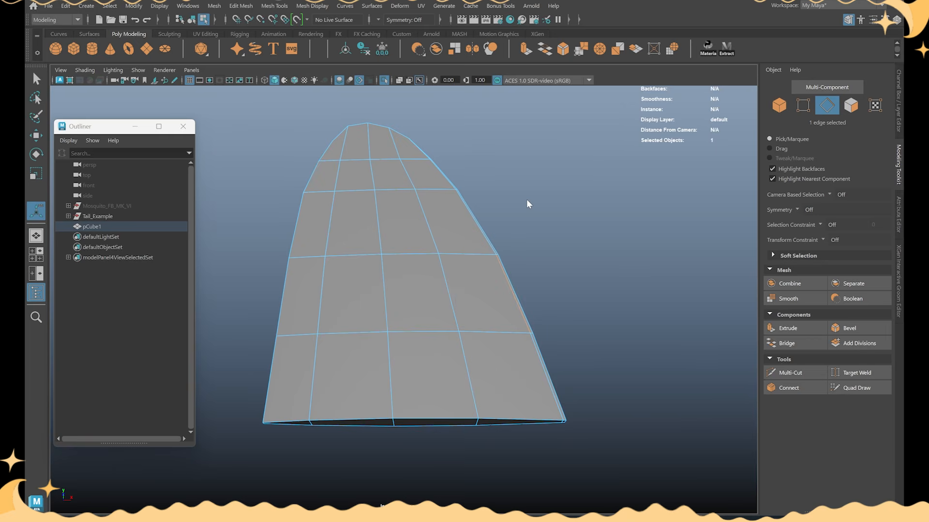
{"action": "right_click_drag", "start_coordinate": [527, 199], "coordinate": [580, 235], "text": "ctrl"}
{"action": "mouse_move", "coordinate": [557, 208]}
{"action": "left_mouse_down", "text": "alt"}
{"action": "mouse_move", "coordinate": [508, 175]}
{"action": "mouse_move", "coordinate": [561, 190]}
{"action": "mouse_move", "coordinate": [569, 207]}
{"action": "left_mouse_up", "text": "alt"}
{"action": "key", "text": "F8"}
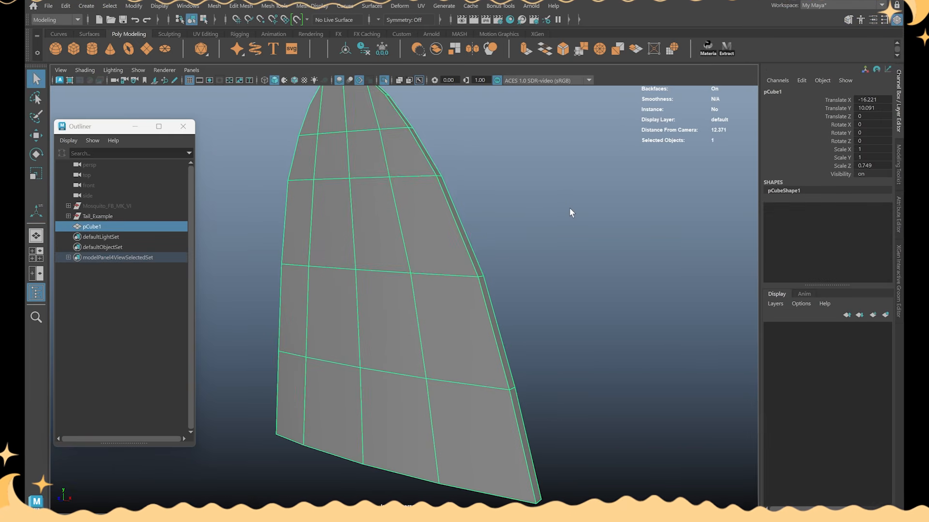
{"action": "left_click_drag", "start_coordinate": [559, 173], "coordinate": [541, 240], "text": "alt"}
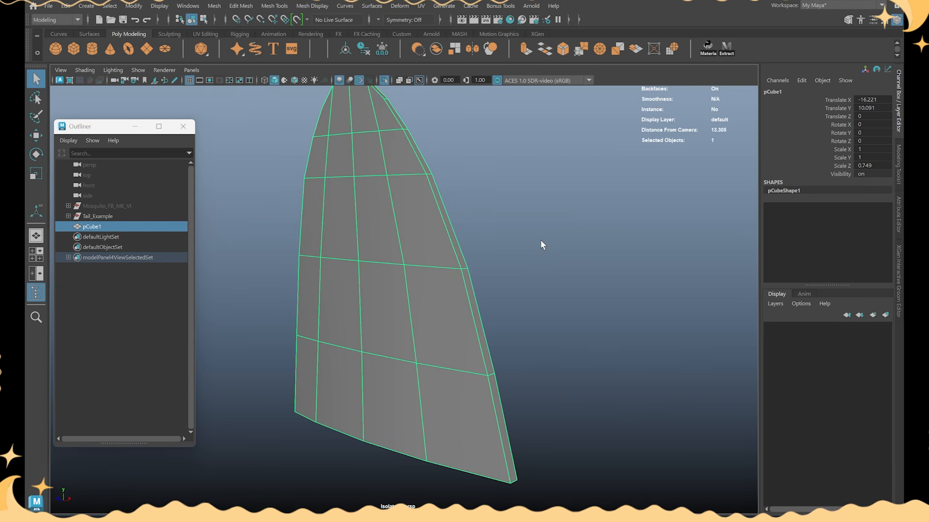
{"action": "left_click_drag", "start_coordinate": [541, 240], "coordinate": [469, 173], "text": "alt"}
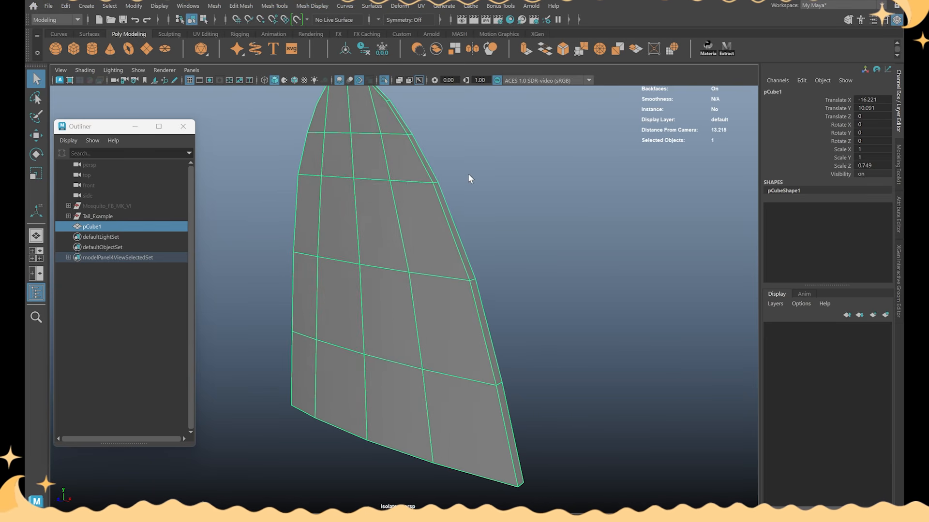
{"action": "key", "text": "3"}
Step: Show the reference tail again and compare its edge-on profile with the smoothed fin
{"action": "left_click", "coordinate": [565, 232]}
{"action": "left_click_drag", "start_coordinate": [565, 232], "coordinate": [467, 320], "text": "alt"}
{"action": "key", "text": "ctrl+1"}
{"action": "left_click", "coordinate": [497, 324]}
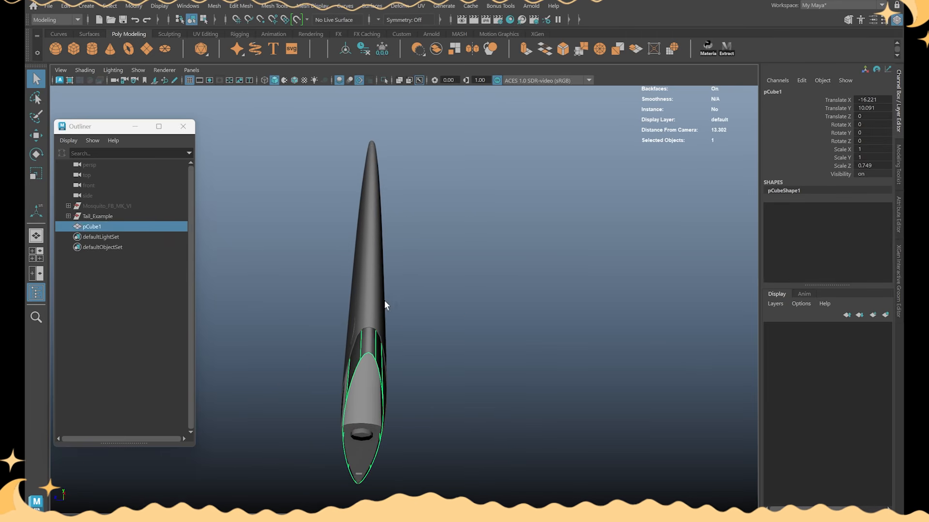
{"action": "left_click_drag", "start_coordinate": [385, 301], "coordinate": [406, 326], "text": "alt"}
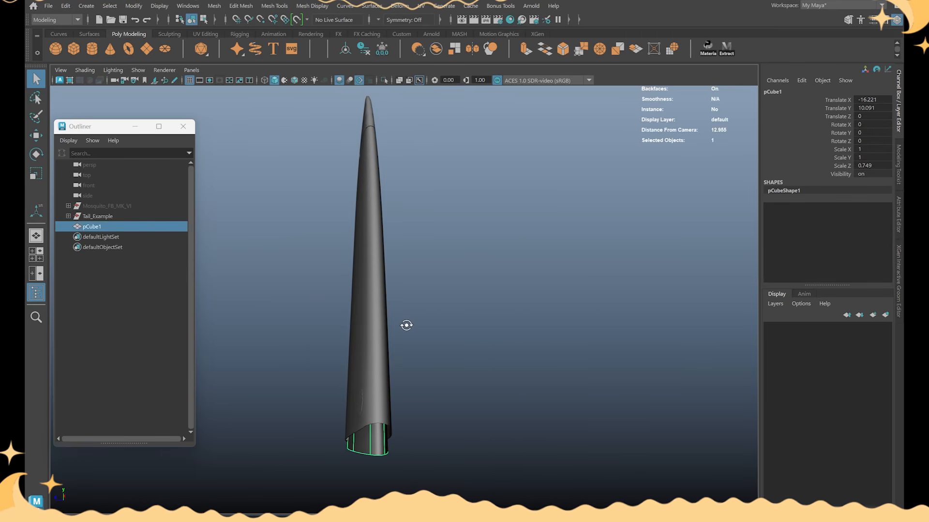
Step: Create a lattice around the fin and set its S and T divisions to 3
{"action": "left_click_drag", "start_coordinate": [407, 272], "coordinate": [449, 124], "text": "alt"}
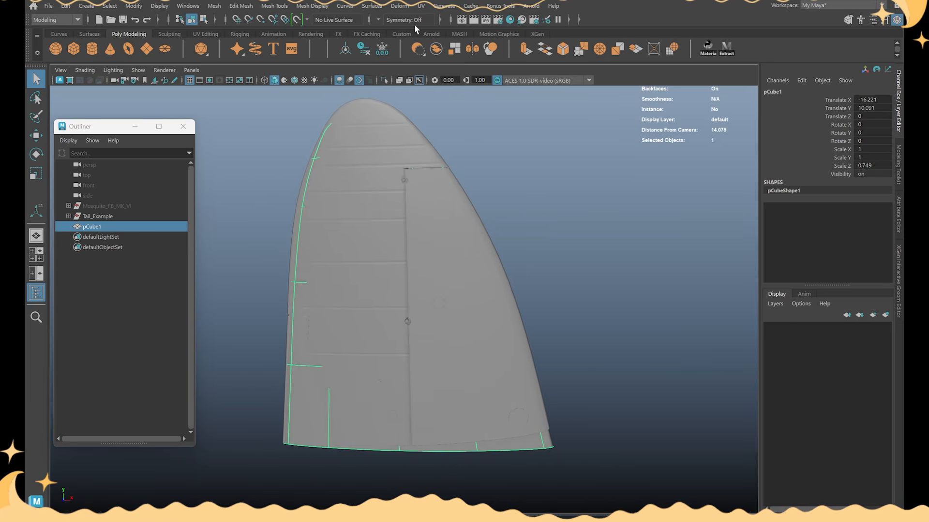
{"action": "left_click", "coordinate": [401, 6]}
{"action": "left_click", "coordinate": [460, 96]}
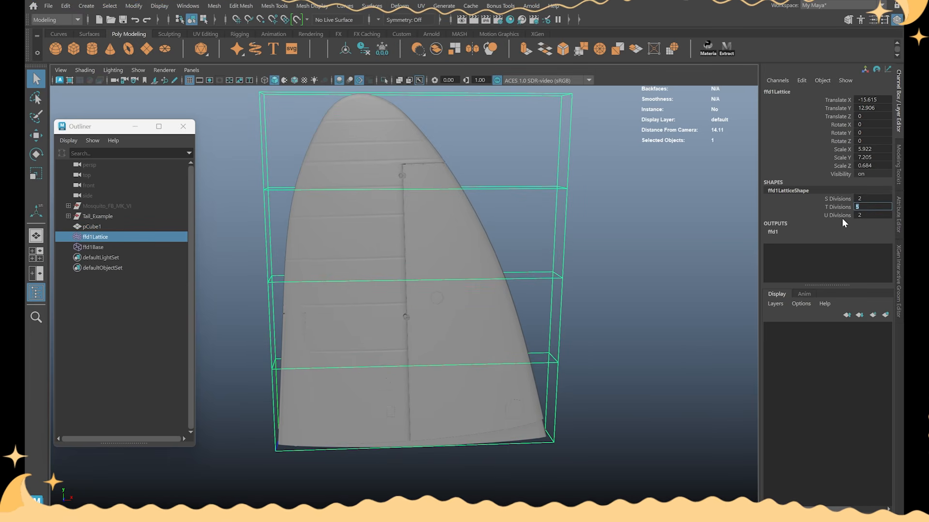
{"action": "type", "text": "3"}
{"action": "key", "text": "Return"}
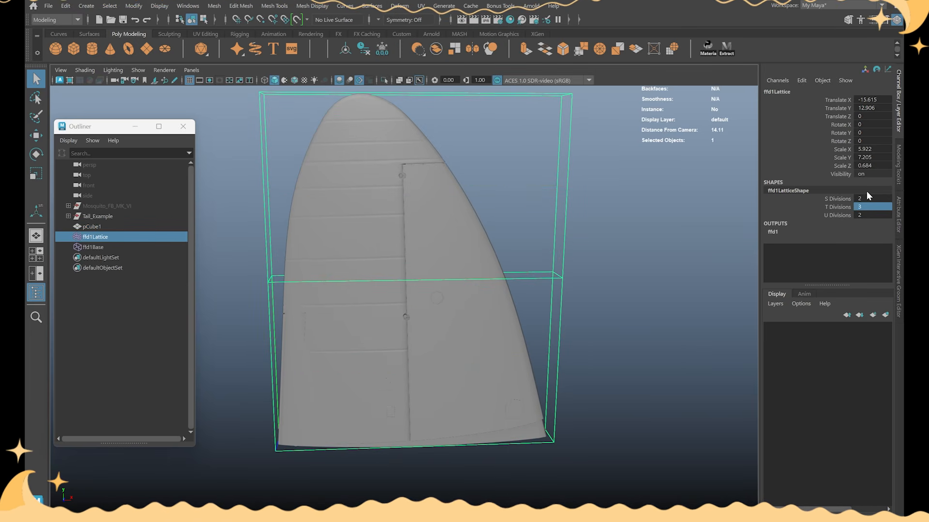
{"action": "left_click", "coordinate": [868, 196]}
{"action": "key", "text": "Return"}
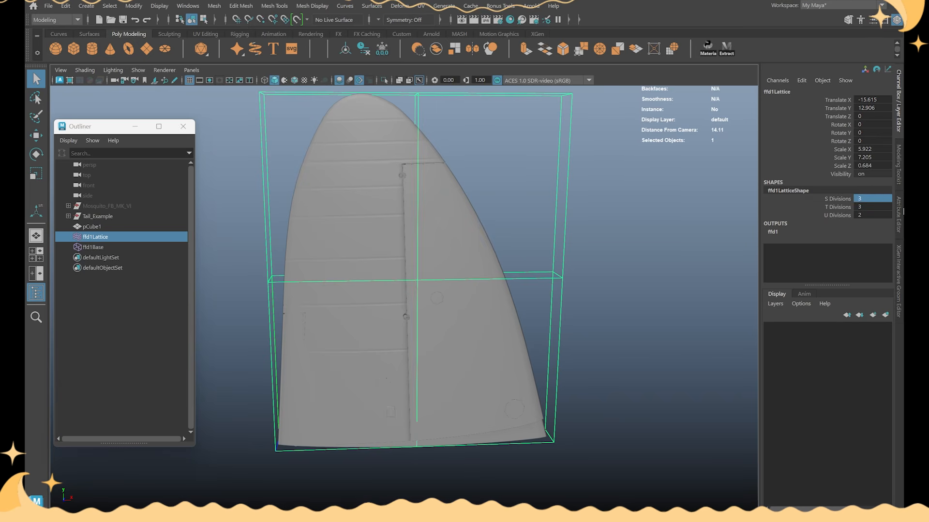
{"action": "scroll", "coordinate": [558, 229], "scroll_direction": "down", "scroll_amount": 4}
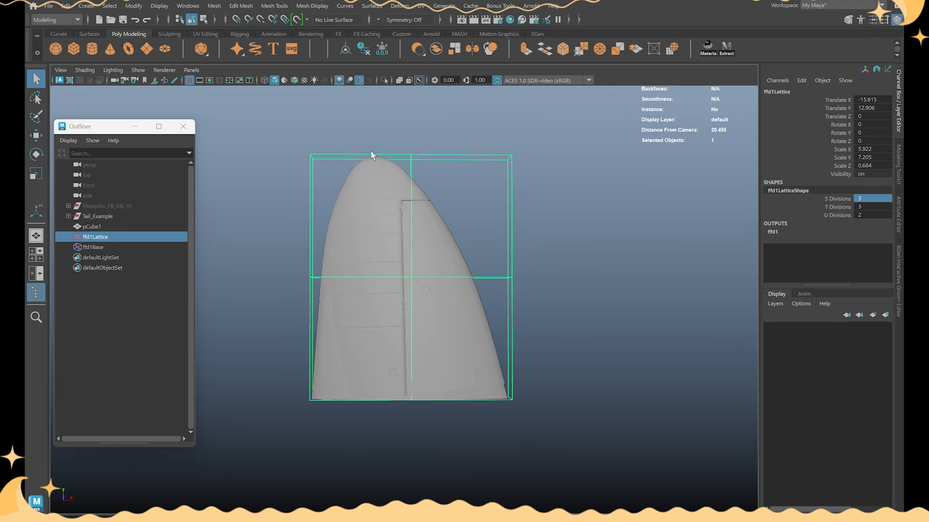
{"action": "scroll", "coordinate": [497, 244], "scroll_direction": "up", "scroll_amount": 4}
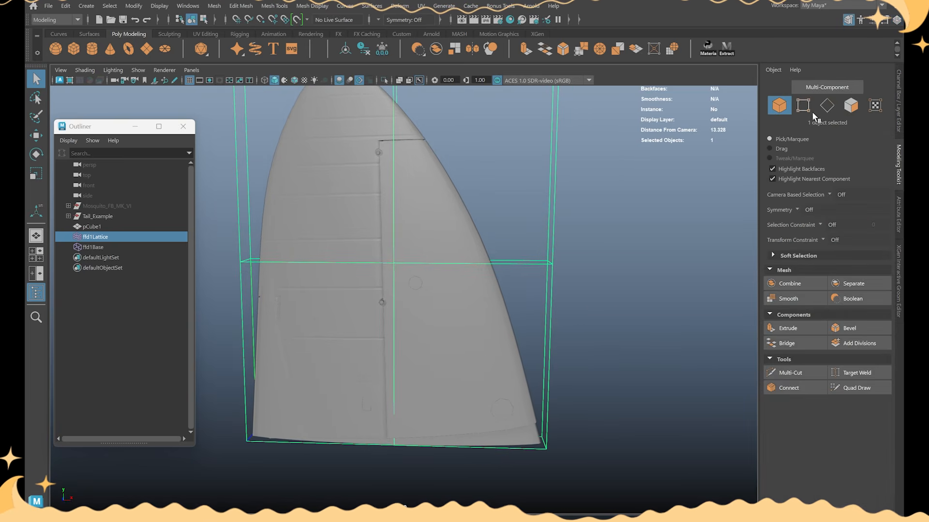
Step: Move the lattice's mid-height points on the fin's trailing side outward along X to about -12.46
{"action": "left_click", "coordinate": [810, 110]}
{"action": "left_click_drag", "start_coordinate": [607, 466], "coordinate": [536, 421], "text": "alt"}
{"action": "left_click_drag", "start_coordinate": [536, 421], "coordinate": [573, 434], "text": "alt"}
{"action": "key", "text": "w"}
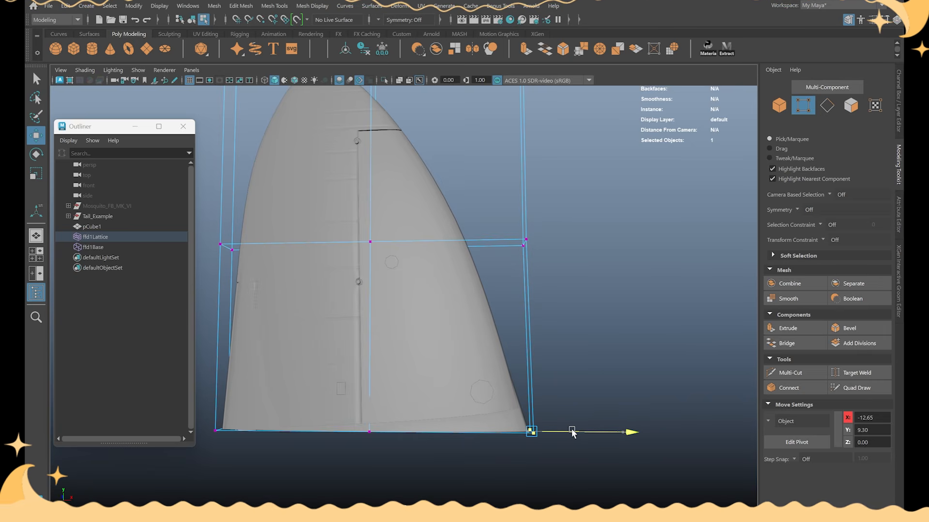
{"action": "left_click_drag", "start_coordinate": [557, 339], "coordinate": [560, 345], "text": "alt"}
{"action": "left_click_drag", "start_coordinate": [591, 295], "coordinate": [516, 236]}
{"action": "middle_click_drag", "start_coordinate": [527, 242], "coordinate": [512, 256], "text": "alt"}
{"action": "right_click_drag", "start_coordinate": [512, 257], "coordinate": [547, 258], "text": "alt"}
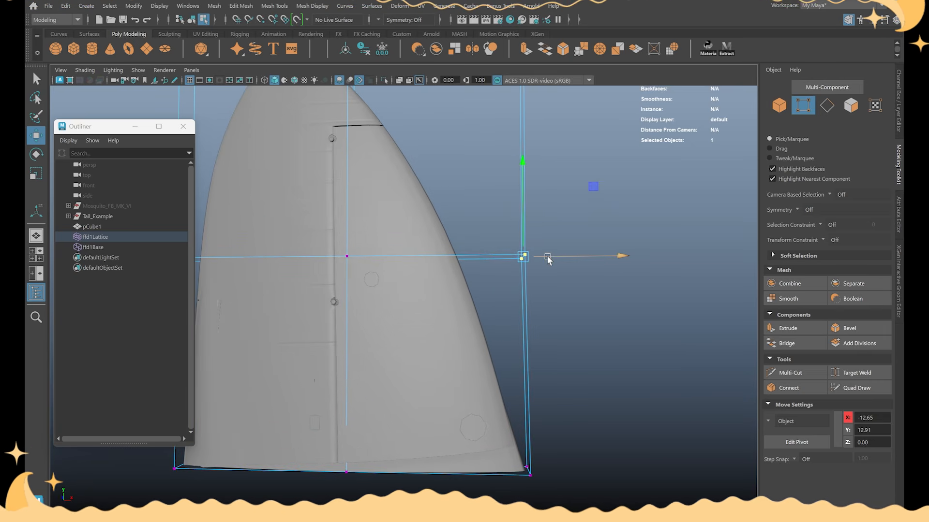
{"action": "left_click_drag", "start_coordinate": [547, 257], "coordinate": [547, 289]}
{"action": "right_click_drag", "start_coordinate": [547, 289], "coordinate": [543, 310], "text": "alt"}
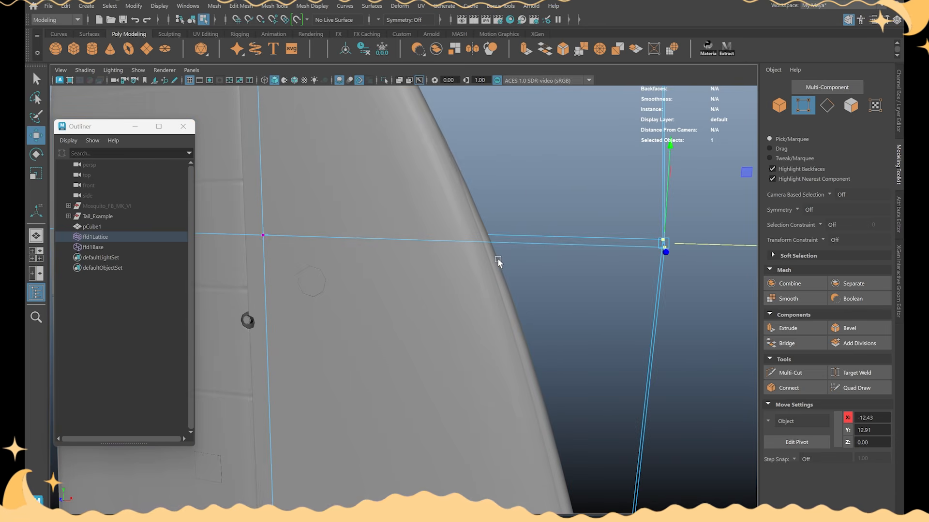
{"action": "left_click_drag", "start_coordinate": [544, 283], "coordinate": [538, 284]}
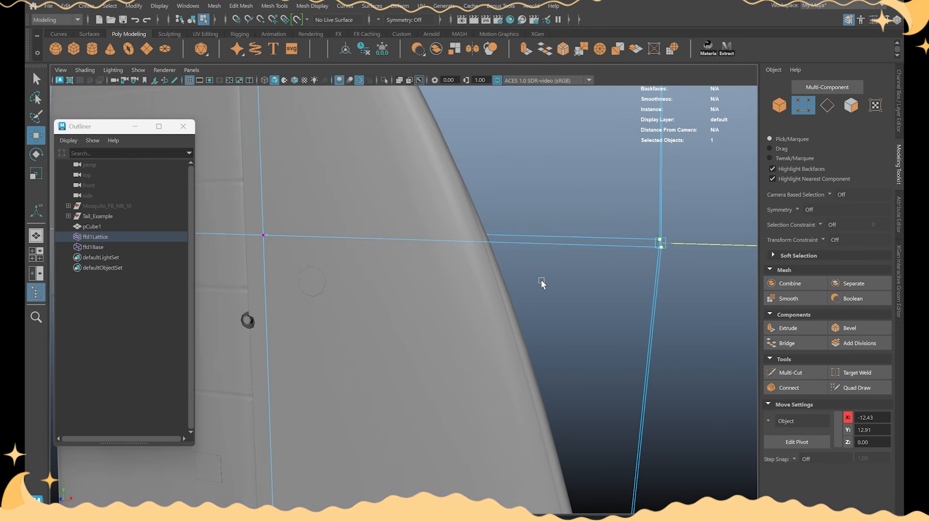
{"action": "right_click_drag", "start_coordinate": [543, 284], "coordinate": [458, 294], "text": "alt"}
{"action": "left_click_drag", "start_coordinate": [426, 303], "coordinate": [452, 237], "text": "alt"}
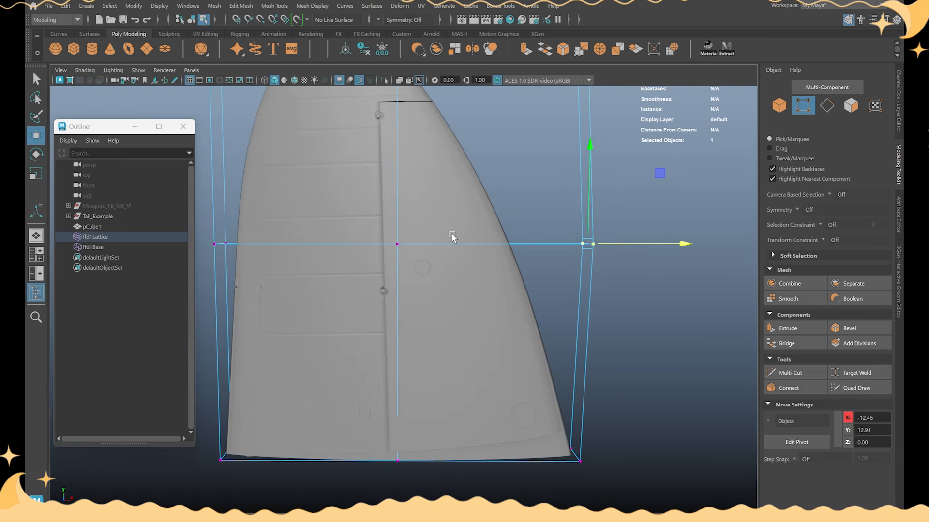
Step: Check the fin's outline in the front view, and nudge the lattice's leading-side middle and upper points outward along X
{"action": "key", "text": "space"}
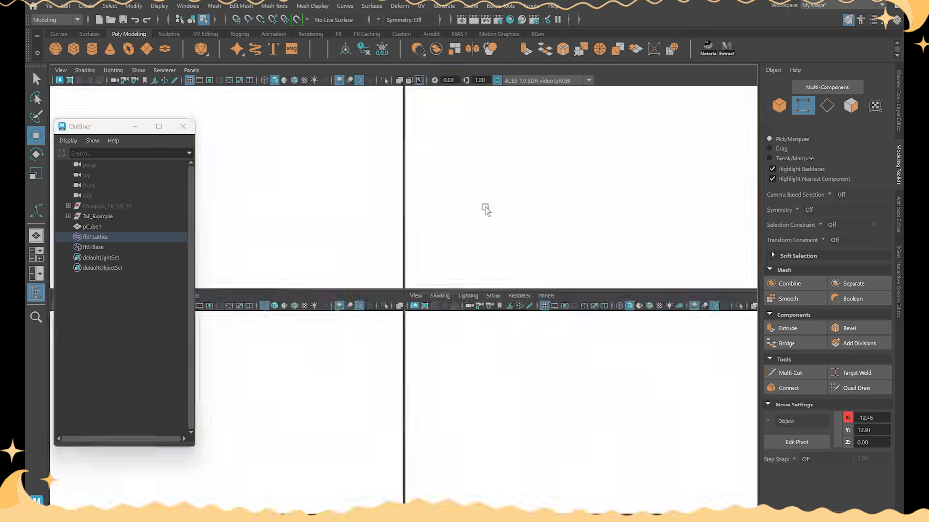
{"action": "key", "text": "space"}
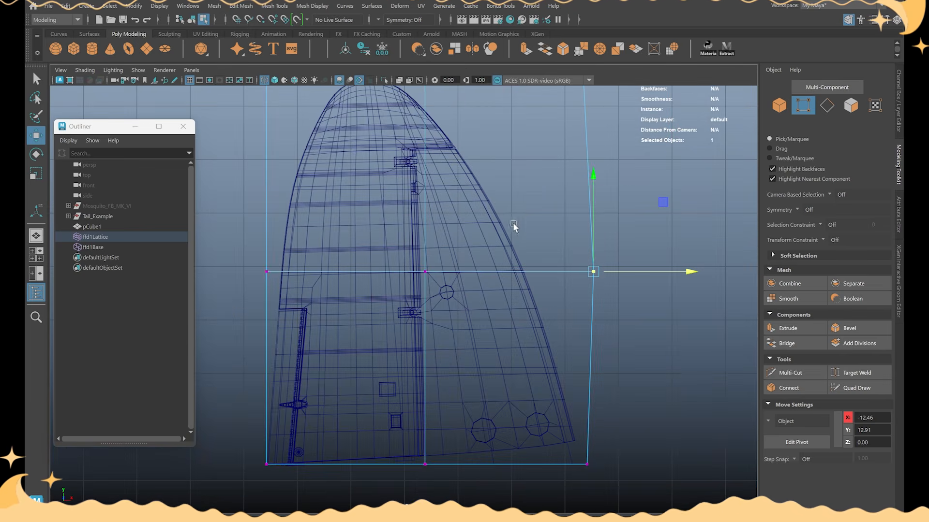
{"action": "key", "text": "space"}
{"action": "key", "text": "space"}
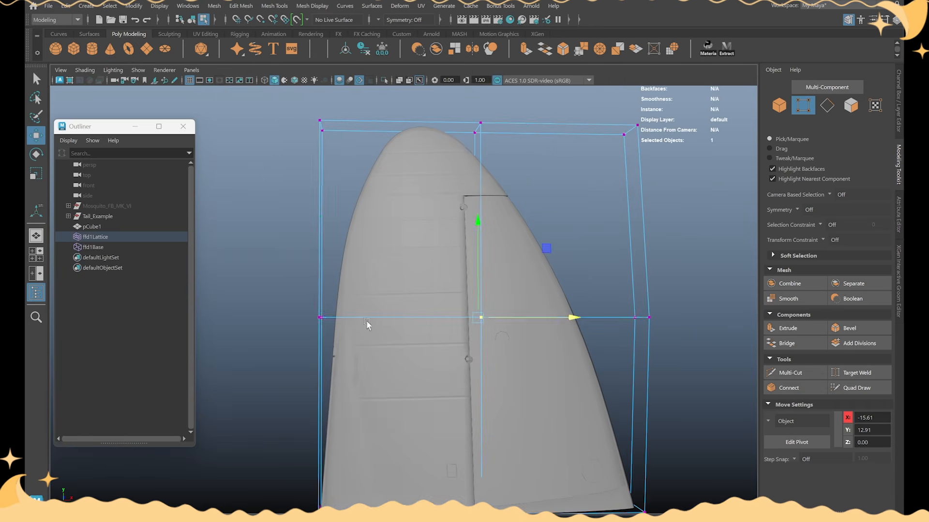
{"action": "left_click_drag", "start_coordinate": [367, 331], "coordinate": [300, 283]}
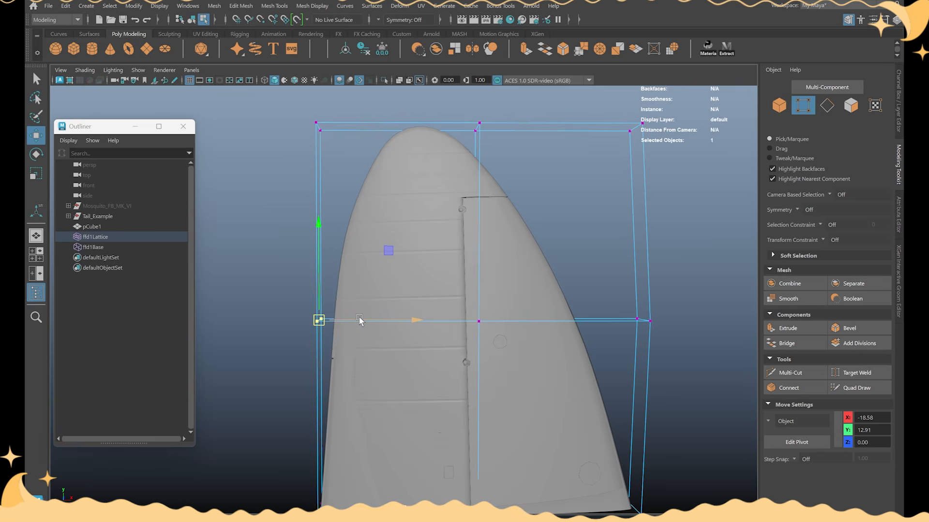
{"action": "left_click_drag", "start_coordinate": [359, 320], "coordinate": [357, 321]}
{"action": "left_click_drag", "start_coordinate": [324, 141], "coordinate": [321, 132]}
{"action": "scroll", "coordinate": [347, 247], "scroll_direction": "up", "scroll_amount": 4}
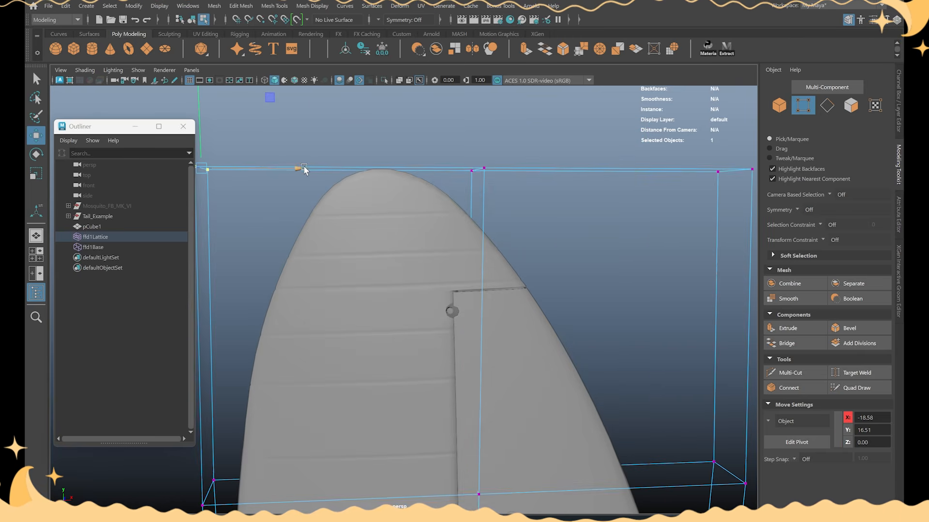
{"action": "left_click_drag", "start_coordinate": [305, 170], "coordinate": [295, 170]}
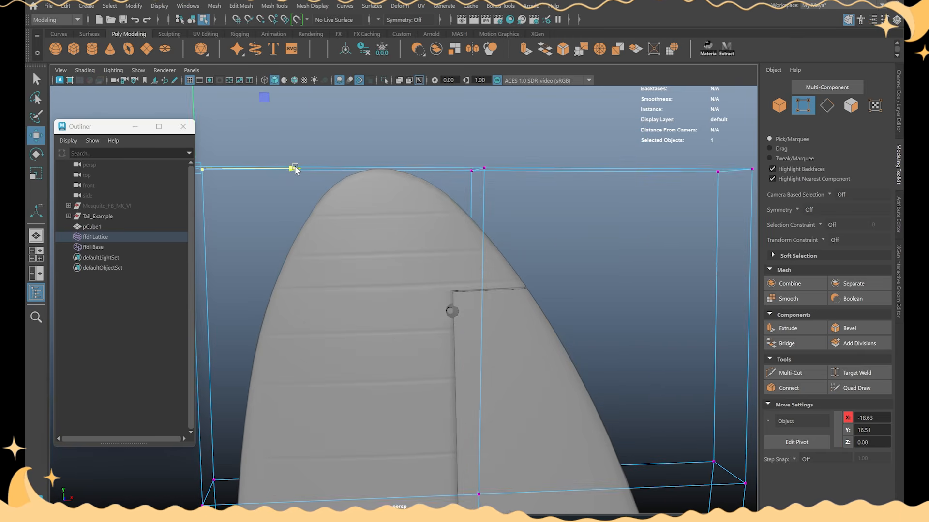
Step: Raise the lattice's top points to about Y 16.59 and shift the leading-side top points to about X -18.57
{"action": "scroll", "coordinate": [572, 215], "scroll_direction": "down", "scroll_amount": 1}
{"action": "left_click", "coordinate": [470, 190]}
{"action": "scroll", "coordinate": [473, 151], "scroll_direction": "up", "scroll_amount": 2}
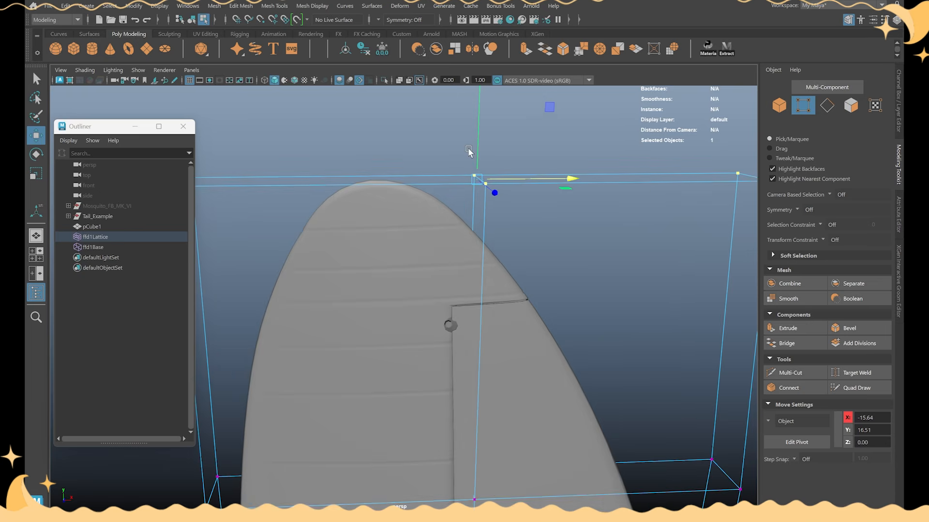
{"action": "left_click_drag", "start_coordinate": [473, 152], "coordinate": [476, 141]}
{"action": "right_click_drag", "start_coordinate": [443, 253], "coordinate": [340, 253], "text": "alt"}
{"action": "left_click_drag", "start_coordinate": [340, 253], "coordinate": [196, 131]}
{"action": "left_click_drag", "start_coordinate": [263, 162], "coordinate": [264, 148], "text": "alt"}
{"action": "mouse_move", "coordinate": [302, 185]}
{"action": "left_mouse_down"}
{"action": "mouse_move", "coordinate": [315, 187]}
{"action": "mouse_move", "coordinate": [307, 183]}
{"action": "left_mouse_up"}
{"action": "middle_click_drag", "start_coordinate": [467, 345], "coordinate": [419, 233], "text": "alt"}
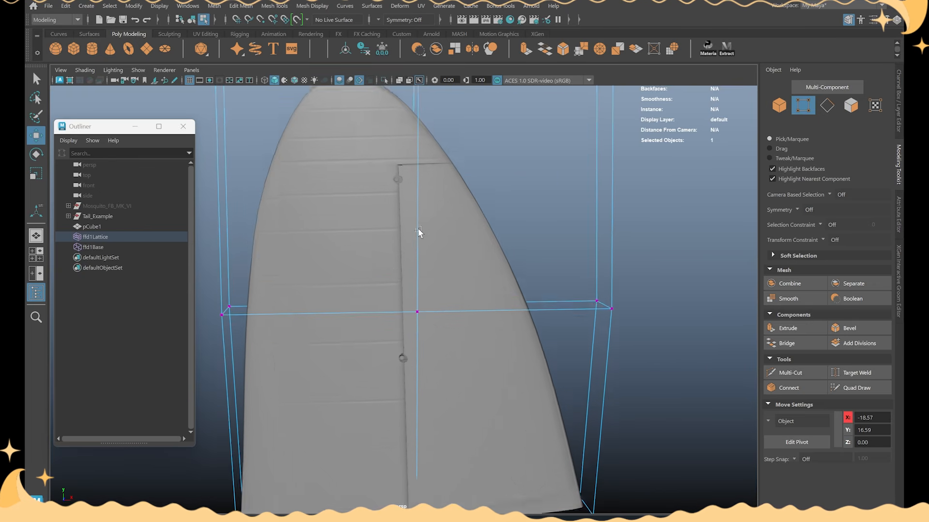
Step: Scale the lattice's central lower and middle points along Z to adjust the fin's thickness
{"action": "right_click_drag", "start_coordinate": [486, 333], "coordinate": [453, 331], "text": "alt"}
{"action": "left_click_drag", "start_coordinate": [415, 253], "coordinate": [439, 452], "text": "alt"}
{"action": "key", "text": "r"}
{"action": "left_click_drag", "start_coordinate": [384, 384], "coordinate": [357, 374]}
{"action": "left_click_drag", "start_coordinate": [356, 290], "coordinate": [409, 348], "text": "alt"}
{"action": "left_click_drag", "start_coordinate": [450, 190], "coordinate": [448, 219], "text": "alt"}
{"action": "left_click_drag", "start_coordinate": [411, 198], "coordinate": [340, 137]}
{"action": "left_click_drag", "start_coordinate": [412, 141], "coordinate": [363, 187], "text": "alt"}
{"action": "middle_click_drag", "start_coordinate": [363, 186], "coordinate": [367, 189]}
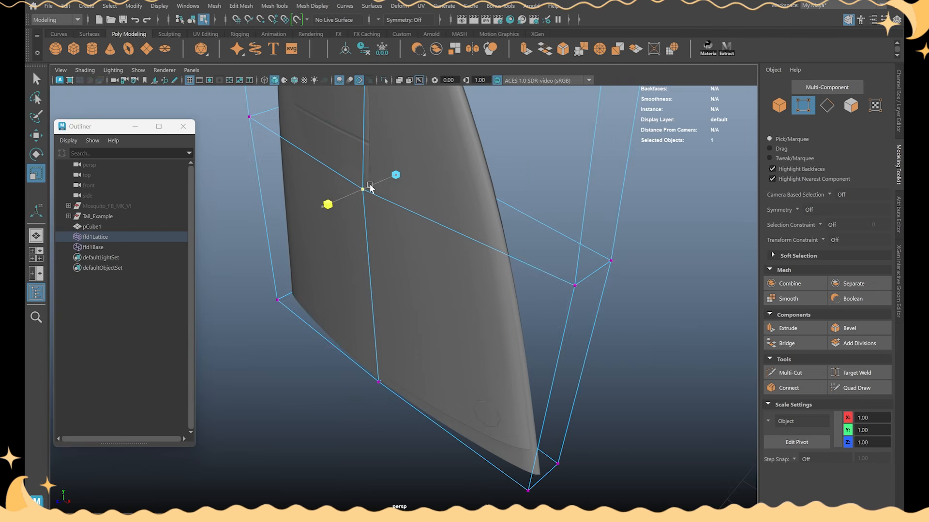
{"action": "left_click_drag", "start_coordinate": [370, 188], "coordinate": [527, 380], "text": "alt"}
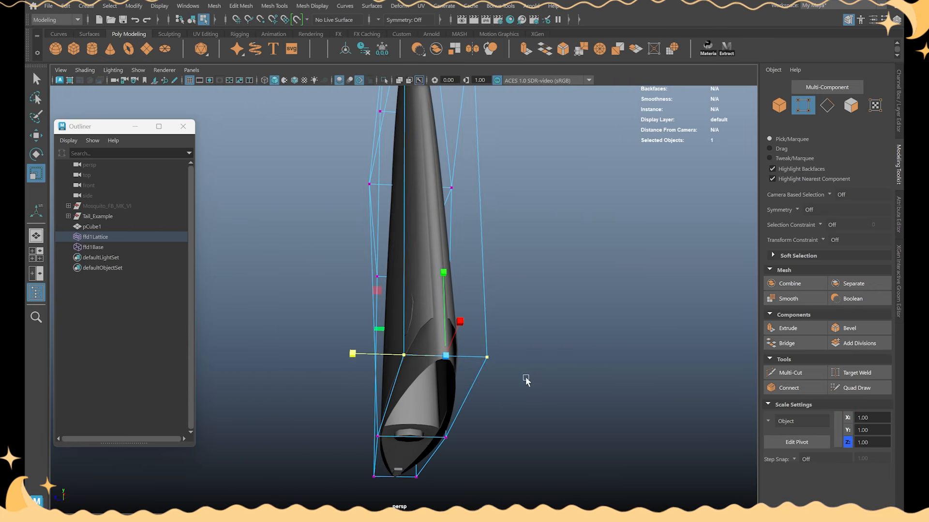
{"action": "left_click_drag", "start_coordinate": [417, 355], "coordinate": [468, 352]}
Step: Isolate the fin and inspect its deformed shape and open base in smooth mesh preview
{"action": "left_click", "coordinate": [411, 319]}
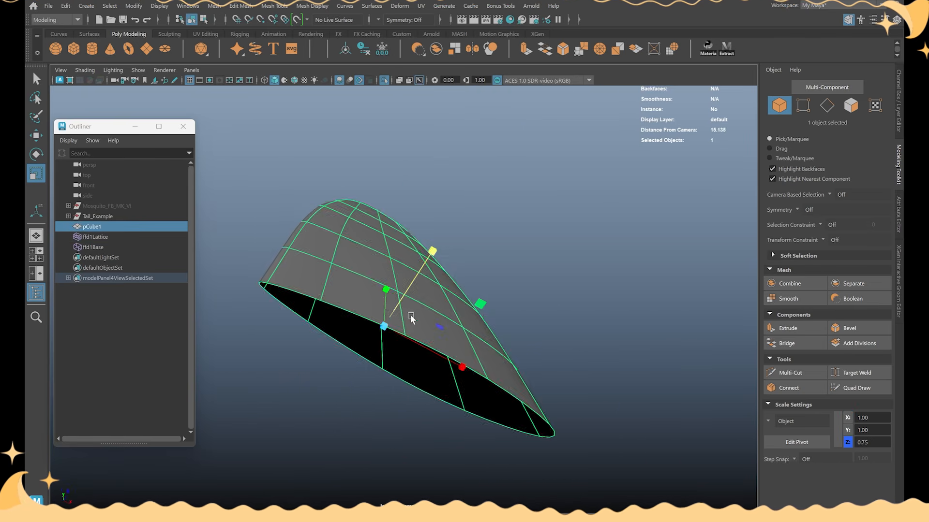
{"action": "left_click_drag", "start_coordinate": [411, 319], "coordinate": [587, 334], "text": "alt"}
{"action": "left_click_drag", "start_coordinate": [696, 338], "coordinate": [652, 235], "text": "alt"}
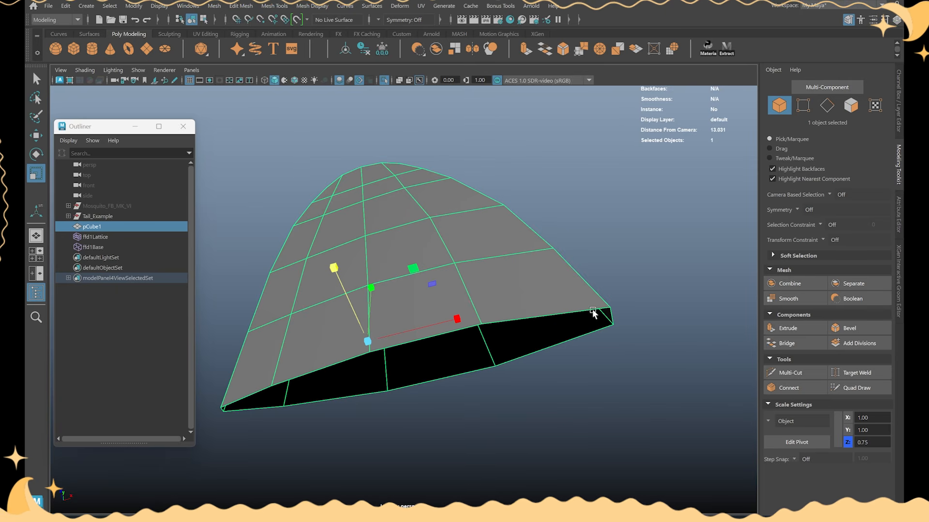
{"action": "left_click_drag", "start_coordinate": [593, 314], "coordinate": [518, 292], "text": "alt"}
{"action": "mouse_move", "coordinate": [554, 232]}
{"action": "left_mouse_down", "text": "alt"}
{"action": "mouse_move", "coordinate": [700, 307]}
{"action": "mouse_move", "coordinate": [625, 242]}
{"action": "mouse_move", "coordinate": [563, 230]}
{"action": "left_mouse_up", "text": "alt"}
{"action": "key", "text": "3"}
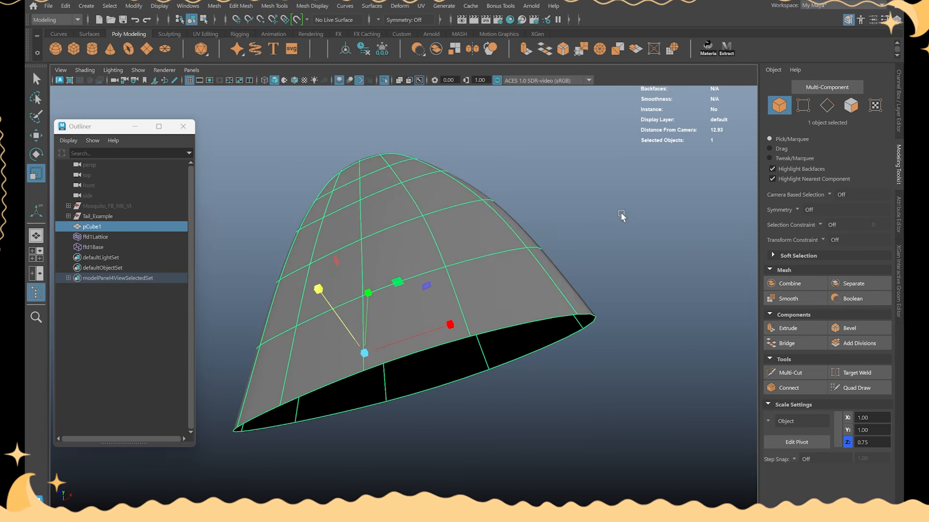
{"action": "left_click", "coordinate": [659, 261]}
{"action": "left_click_drag", "start_coordinate": [659, 261], "coordinate": [600, 271], "text": "alt"}
{"action": "left_click_drag", "start_coordinate": [412, 305], "coordinate": [557, 407], "text": "alt"}
Step: Delete all construction history to bake the lattice deformation into the fin
{"action": "left_click", "coordinate": [65, 6]}
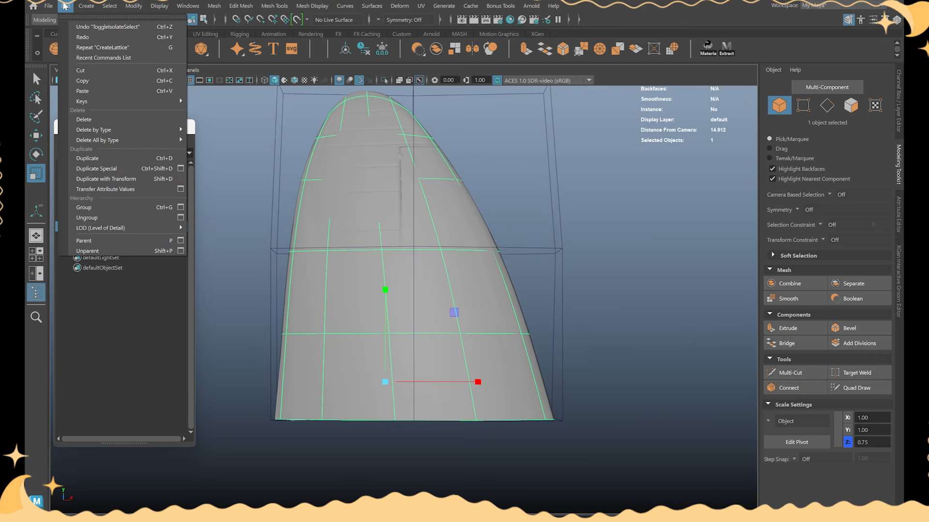
{"action": "mouse_move", "coordinate": [121, 141]}
{"action": "left_click", "coordinate": [286, 141]}
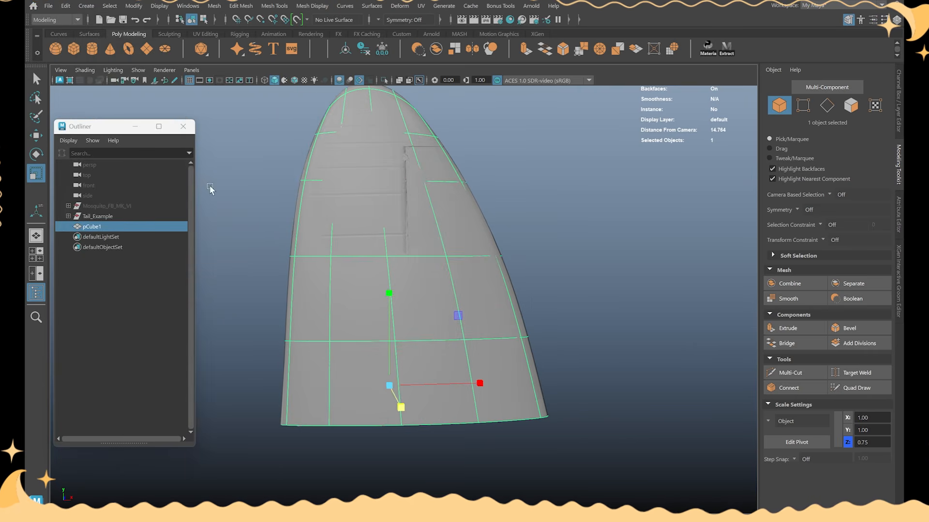
Step: Hide the reference tail and compare the fin's unsmoothed mesh with its smooth preview, ending on the unsmoothed display
{"action": "key", "text": "1"}
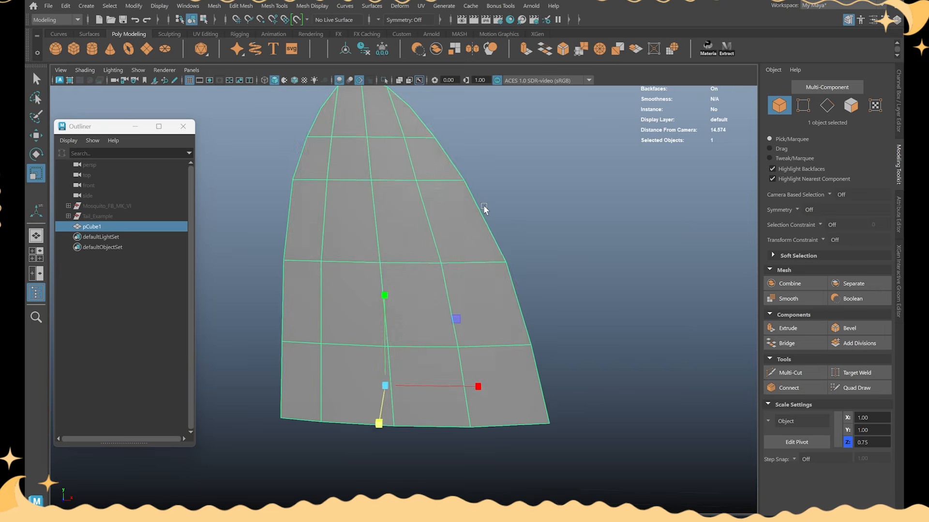
{"action": "key", "text": "3"}
{"action": "key", "text": "1"}
{"action": "scroll", "coordinate": [548, 244], "scroll_direction": "up", "scroll_amount": 3}
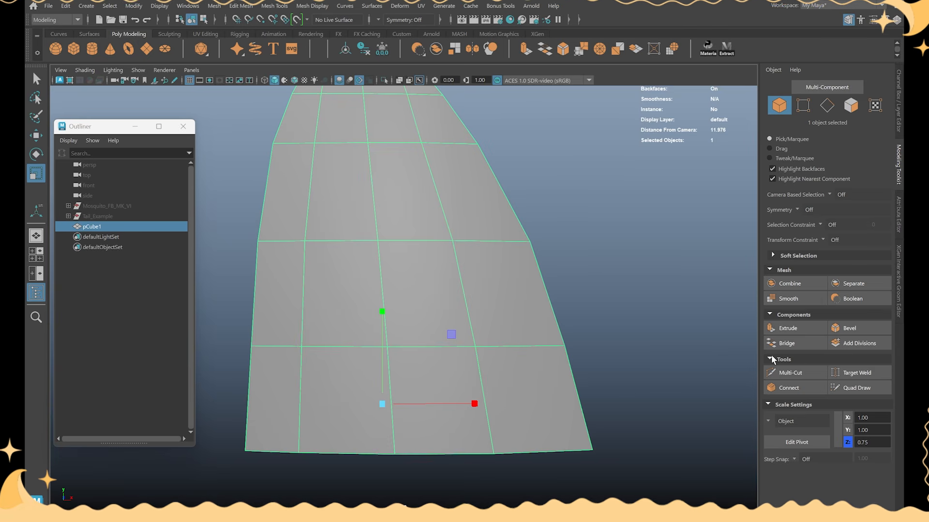
{"action": "scroll", "coordinate": [476, 264], "scroll_direction": "down", "scroll_amount": 2}
Step: Show the Tail_Example reference, move it along X to about -9.79 beside the fin, and examine its wireframe topology
{"action": "left_click", "coordinate": [107, 216]}
{"action": "key", "text": "shift+h"}
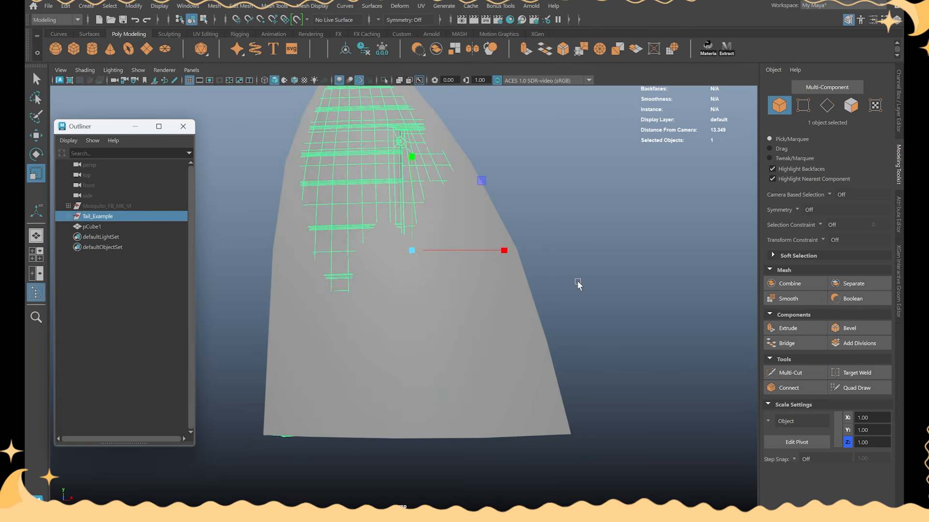
{"action": "scroll", "coordinate": [578, 283], "scroll_direction": "down", "scroll_amount": 3}
{"action": "key", "text": "w"}
{"action": "left_click_drag", "start_coordinate": [489, 264], "coordinate": [719, 265]}
{"action": "middle_click_drag", "start_coordinate": [719, 265], "coordinate": [522, 232], "text": "alt"}
{"action": "scroll", "coordinate": [535, 327], "scroll_direction": "up", "scroll_amount": 2}
{"action": "scroll", "coordinate": [535, 326], "scroll_direction": "up", "scroll_amount": 3}
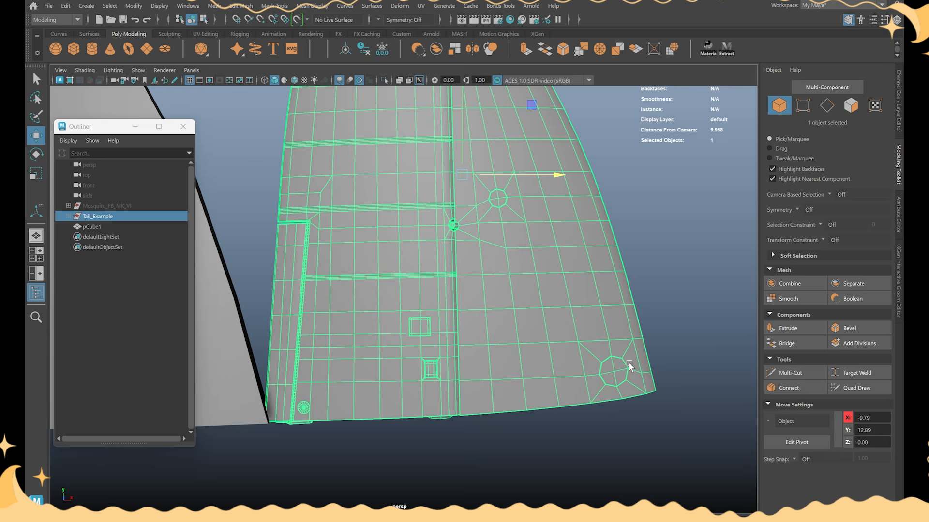
{"action": "middle_click_drag", "start_coordinate": [593, 347], "coordinate": [627, 410], "text": "alt"}
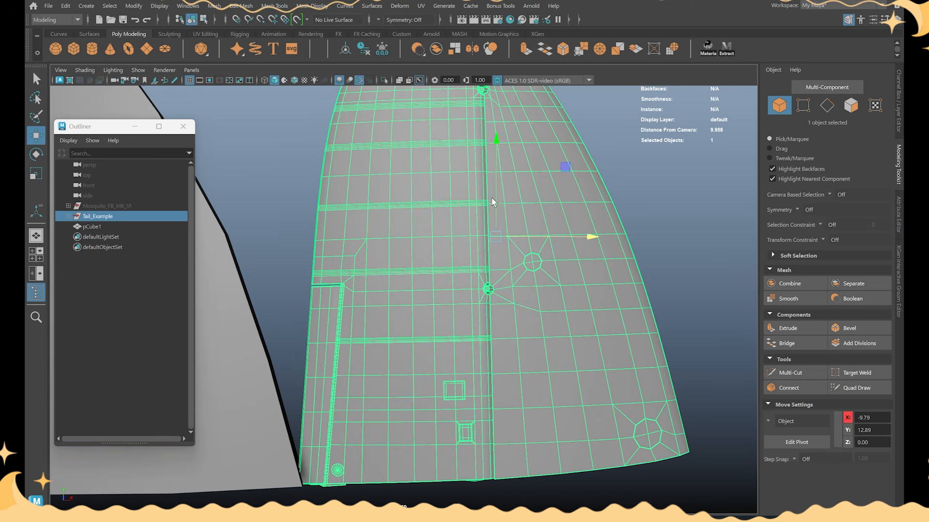
Step: Hide the Tail_Example reference again and select the fin mesh
{"action": "scroll", "coordinate": [315, 231], "scroll_direction": "down", "scroll_amount": 3}
{"action": "middle_click_drag", "start_coordinate": [364, 224], "coordinate": [446, 250], "text": "alt"}
{"action": "key", "text": "h"}
{"action": "left_click", "coordinate": [343, 264]}
{"action": "middle_click_drag", "start_coordinate": [391, 256], "coordinate": [538, 237], "text": "alt"}
{"action": "scroll", "coordinate": [544, 250], "scroll_direction": "up", "scroll_amount": 1}
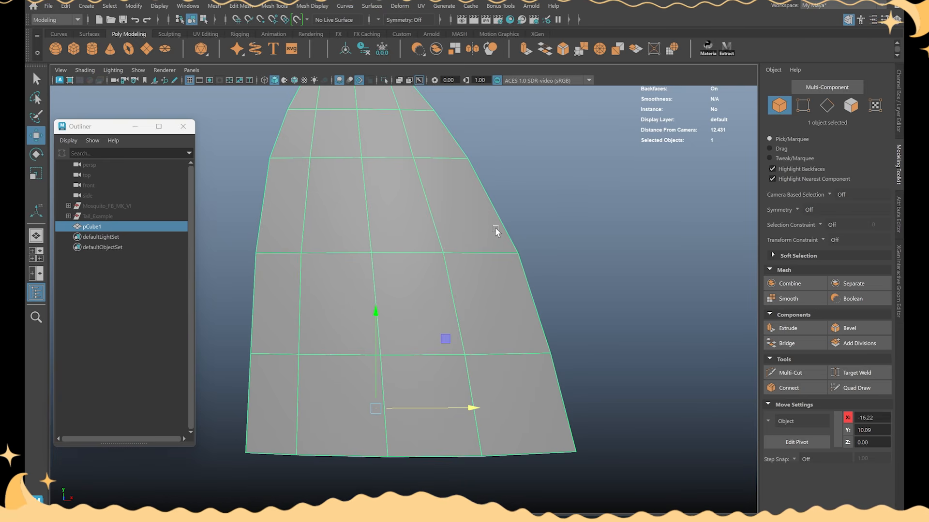
Step: Insert two horizontal edge loops with Multi-Cut across the middle of the fin, each centred between existing rows
{"action": "left_click_drag", "start_coordinate": [496, 229], "coordinate": [460, 224], "text": "alt"}
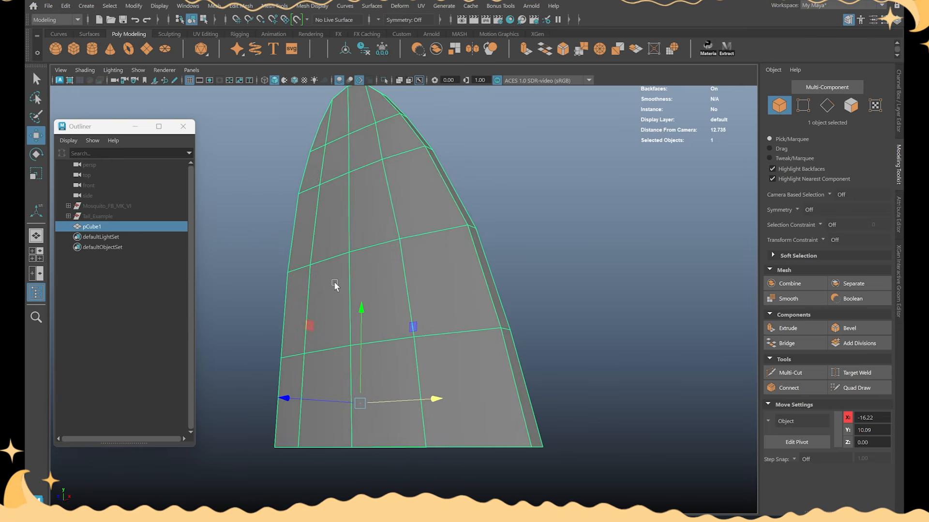
{"action": "left_click_drag", "start_coordinate": [334, 281], "coordinate": [378, 269], "text": "alt"}
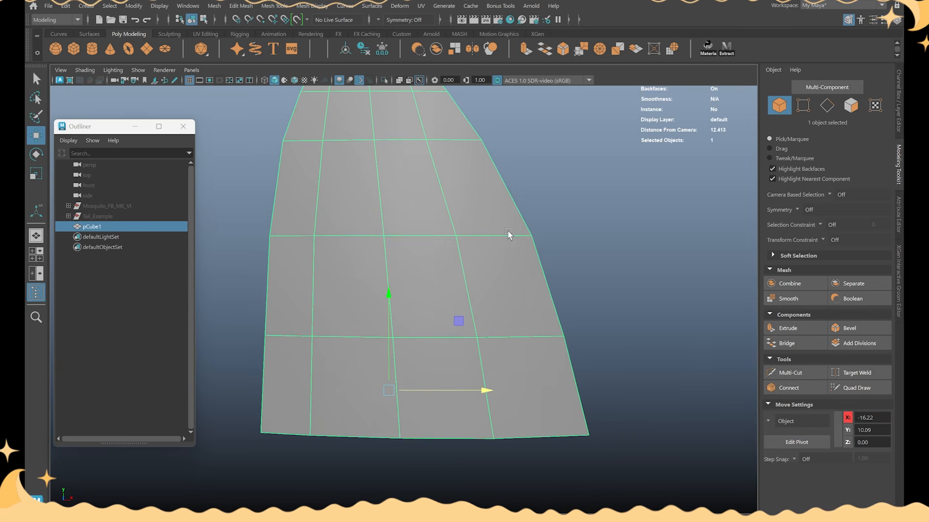
{"action": "left_click", "coordinate": [801, 374]}
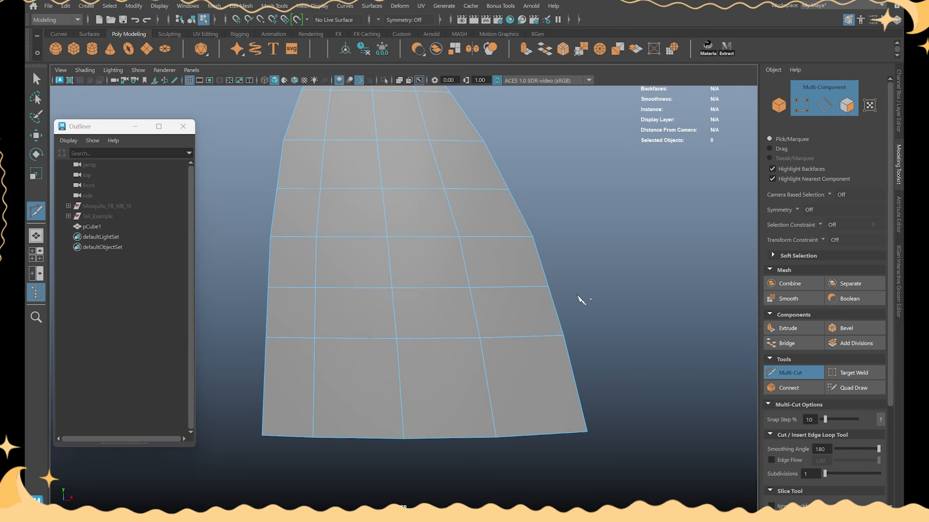
Step: Apply Edge Flow to the fin's horizontal edge loops one at a time, working from the lowest loop upward
{"action": "key", "text": "w"}
{"action": "left_click", "coordinate": [828, 108]}
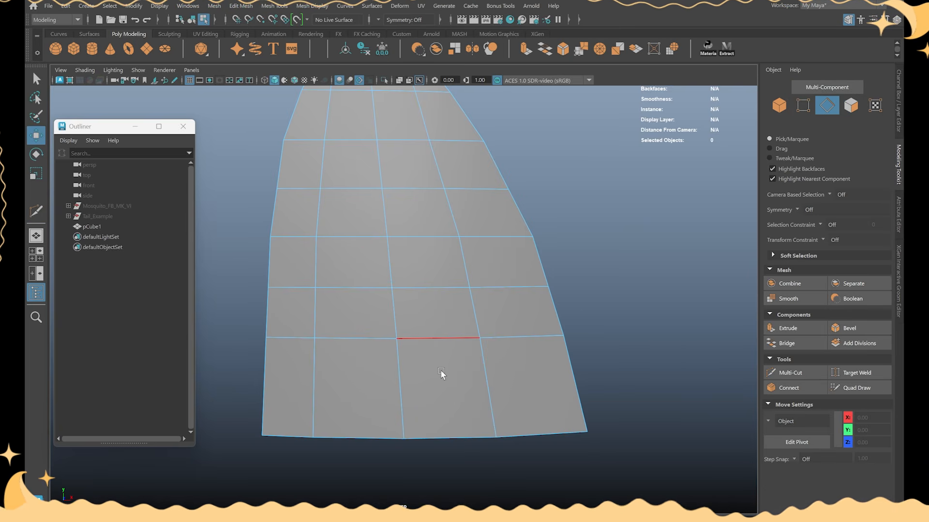
{"action": "double_click", "coordinate": [433, 338]}
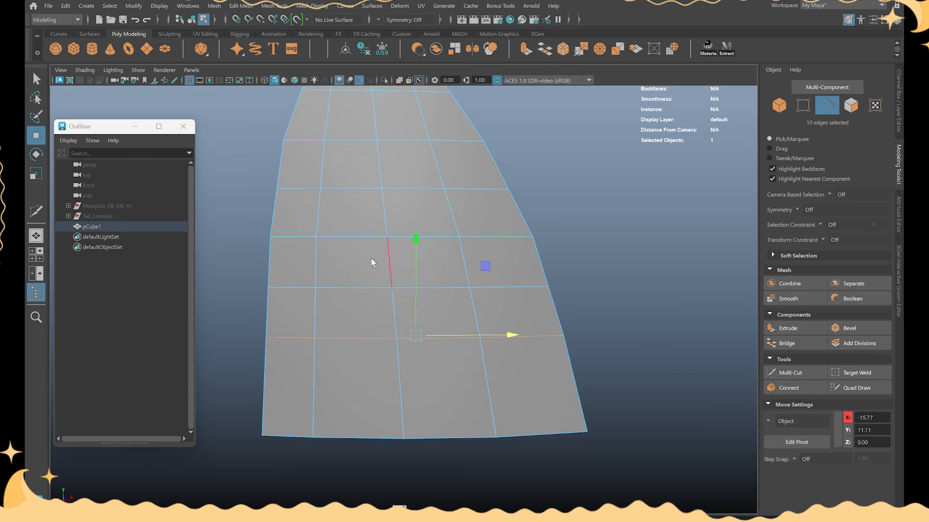
{"action": "key", "text": "g"}
{"action": "double_click", "coordinate": [357, 292]}
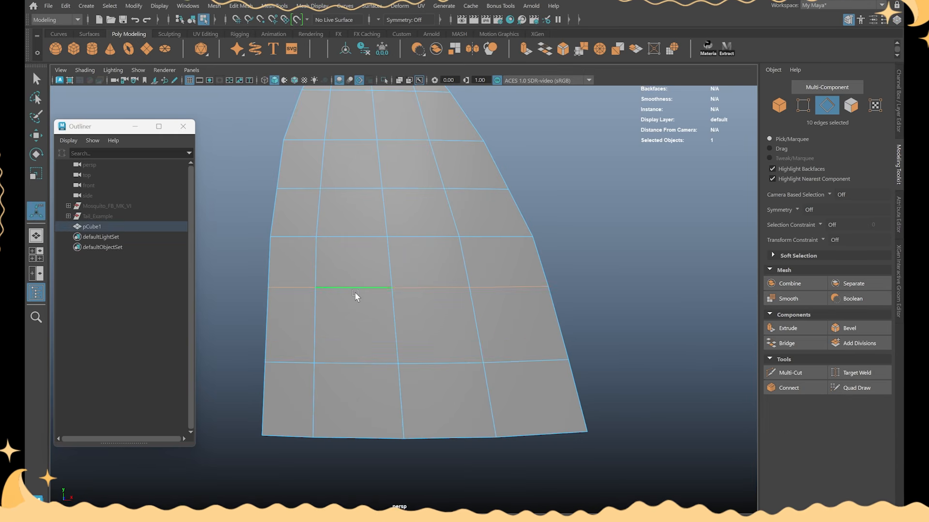
{"action": "key", "text": "g"}
{"action": "double_click", "coordinate": [352, 357]}
{"action": "key", "text": "g"}
{"action": "left_click", "coordinate": [350, 303]}
{"action": "double_click", "coordinate": [349, 303]}
{"action": "key", "text": "g"}
{"action": "double_click", "coordinate": [346, 240]}
{"action": "key", "text": "g"}
{"action": "double_click", "coordinate": [346, 206]}
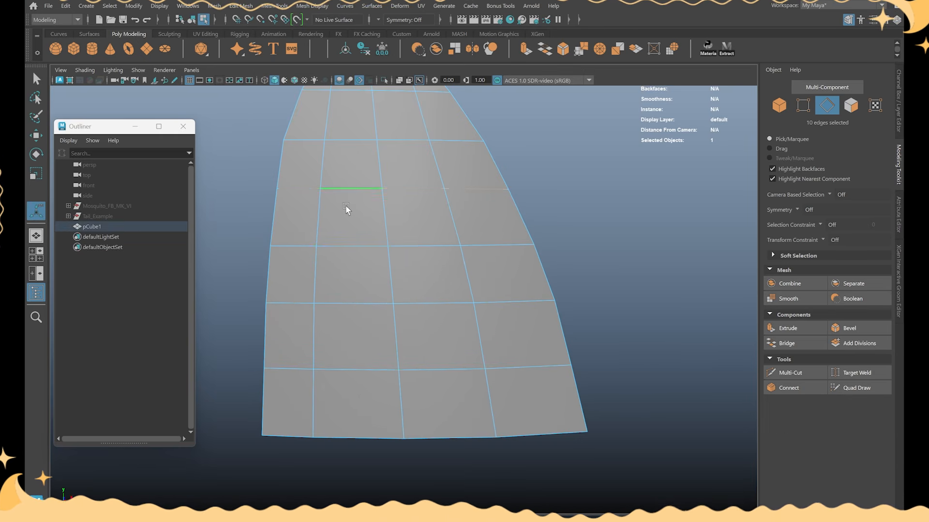
{"action": "key", "text": "g"}
{"action": "double_click", "coordinate": [352, 152]}
{"action": "key", "text": "g"}
Step: Repeat Edge Flow on the fin's horizontal loops from the upper rows back down to even out their spacing
{"action": "double_click", "coordinate": [353, 191]}
{"action": "key", "text": "g"}
{"action": "double_click", "coordinate": [356, 246]}
{"action": "key", "text": "g"}
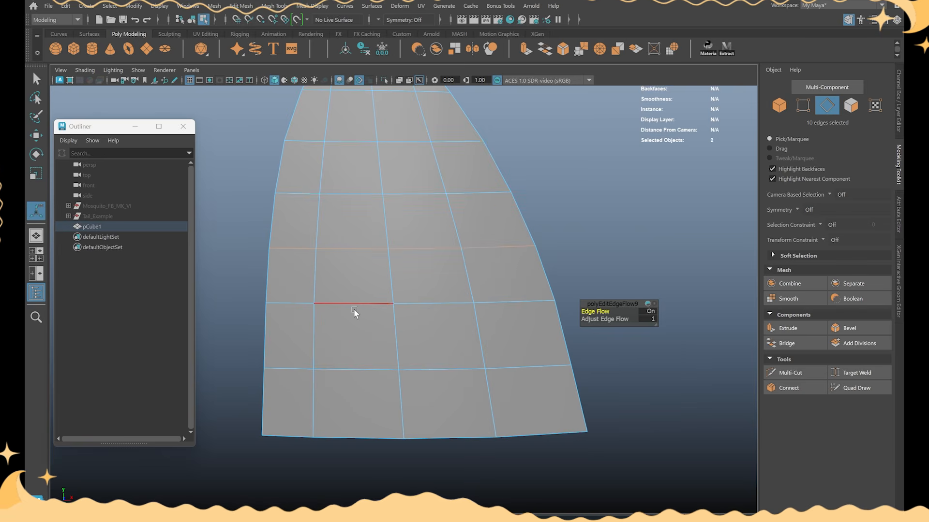
{"action": "double_click", "coordinate": [356, 306]}
{"action": "key", "text": "g"}
{"action": "double_click", "coordinate": [352, 369]}
{"action": "key", "text": "g"}
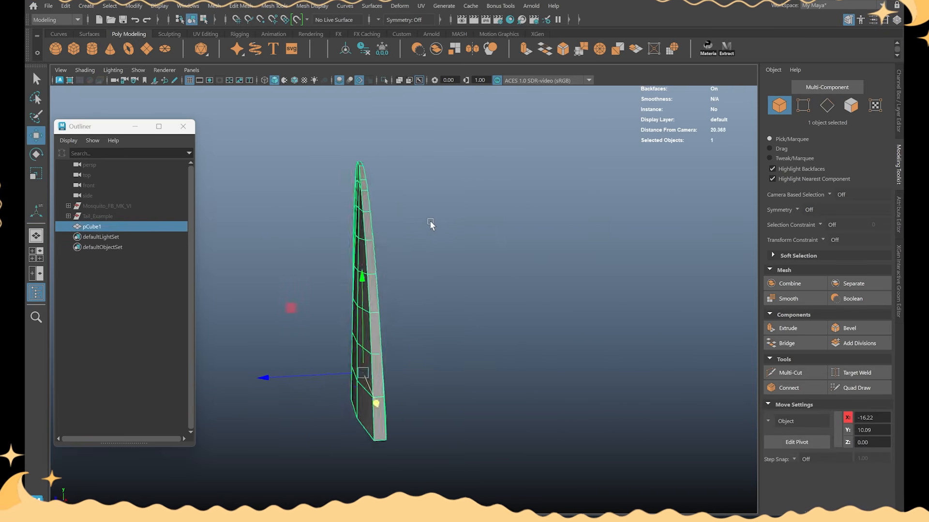
Step: Show the Tail_Example reference and set its Translate X to 0 so it overlays the fin
{"action": "left_click_drag", "start_coordinate": [430, 220], "coordinate": [498, 220], "text": "alt"}
{"action": "scroll", "coordinate": [285, 229], "scroll_direction": "up", "scroll_amount": 2}
{"action": "scroll", "coordinate": [285, 230], "scroll_direction": "up", "scroll_amount": 1}
{"action": "left_click", "coordinate": [109, 216]}
{"action": "key", "text": "shift+h"}
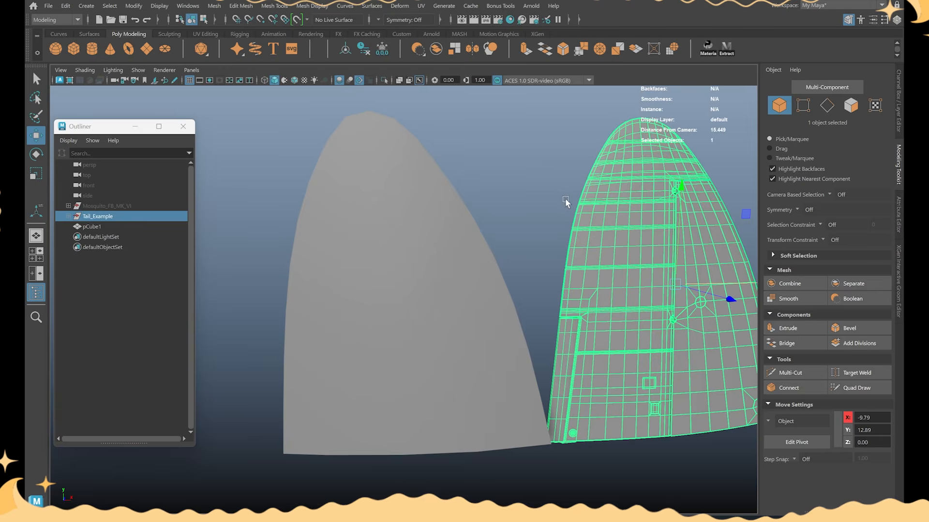
{"action": "middle_click_drag", "start_coordinate": [565, 199], "coordinate": [526, 197], "text": "alt"}
{"action": "left_click", "coordinate": [901, 95]}
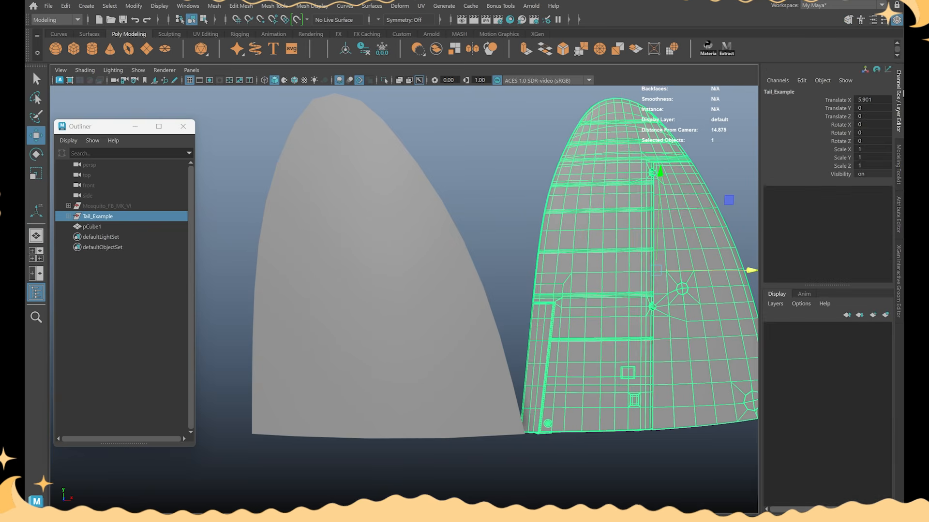
{"action": "left_click", "coordinate": [879, 99]}
{"action": "type", "text": "0"}
{"action": "key", "text": "Return"}
{"action": "key", "text": "super"}
Step: Compare the fin's smooth preview with the overlaid tail reference in wireframe and shaded display from several angles
{"action": "left_click", "coordinate": [469, 305]}
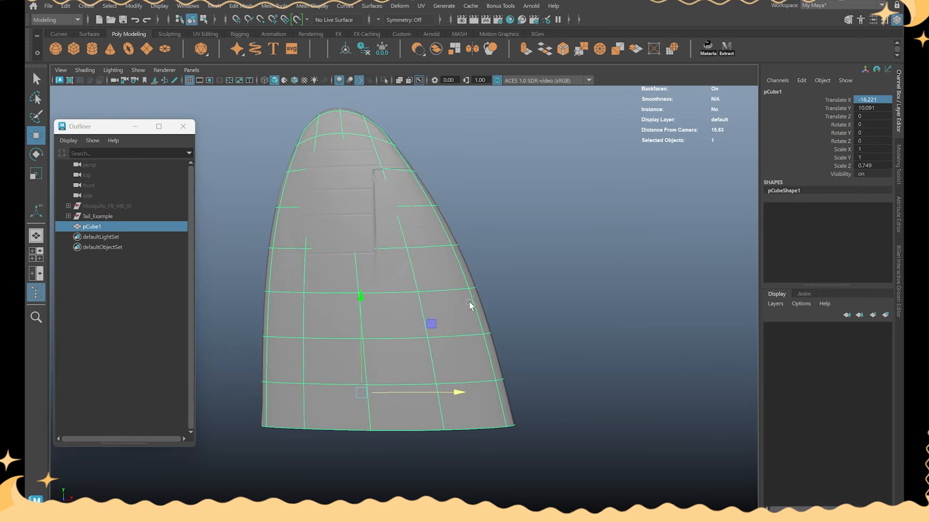
{"action": "mouse_move", "coordinate": [470, 305]}
{"action": "left_mouse_down", "text": "alt"}
{"action": "mouse_move", "coordinate": [514, 261]}
{"action": "mouse_move", "coordinate": [553, 297]}
{"action": "mouse_move", "coordinate": [519, 261]}
{"action": "mouse_move", "coordinate": [457, 266]}
{"action": "mouse_move", "coordinate": [521, 276]}
{"action": "mouse_move", "coordinate": [476, 279]}
{"action": "mouse_move", "coordinate": [506, 272]}
{"action": "left_mouse_up", "text": "alt"}
{"action": "key", "text": "4"}
{"action": "key", "text": "5"}
{"action": "scroll", "coordinate": [456, 266], "scroll_direction": "up", "scroll_amount": 3}
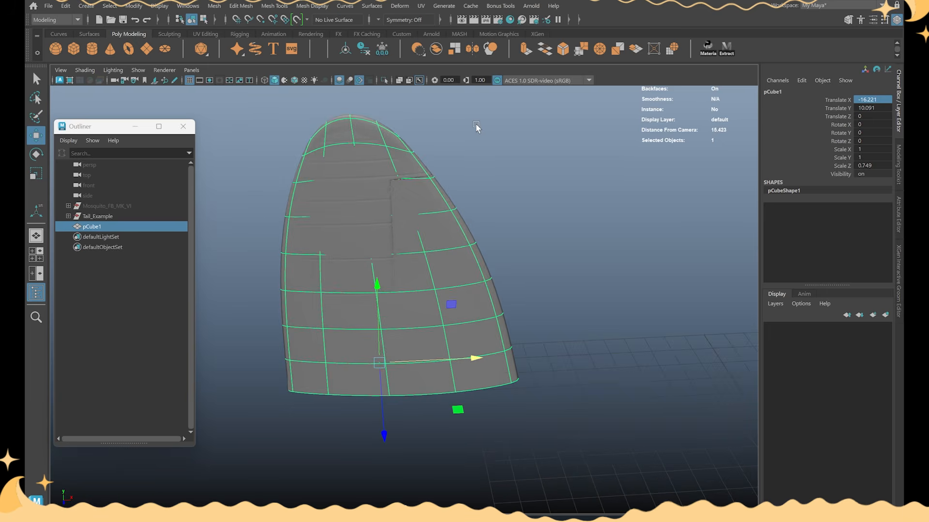
{"action": "left_click_drag", "start_coordinate": [477, 129], "coordinate": [437, 196], "text": "alt"}
{"action": "left_click", "coordinate": [387, 210]}
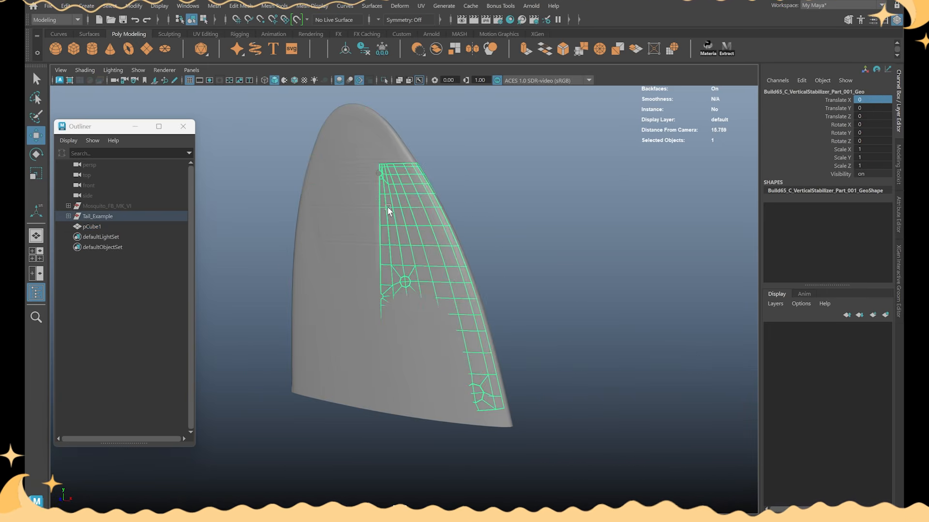
Step: Move the whole Tail_Example group along X clear of the fin and hide it
{"action": "left_click", "coordinate": [104, 216]}
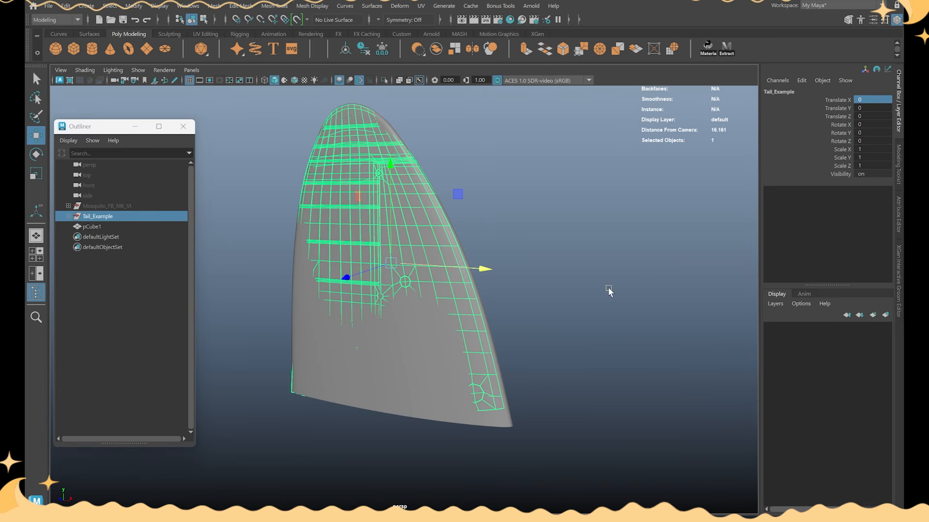
{"action": "left_click_drag", "start_coordinate": [473, 271], "coordinate": [812, 278]}
{"action": "key", "text": "h"}
{"action": "left_click_drag", "start_coordinate": [508, 208], "coordinate": [539, 207], "text": "alt"}
Step: Make a hidden duplicate of the fin named pCube_low_bkp as a backup, and select the original fin in unsmoothed display
{"action": "left_click", "coordinate": [455, 241]}
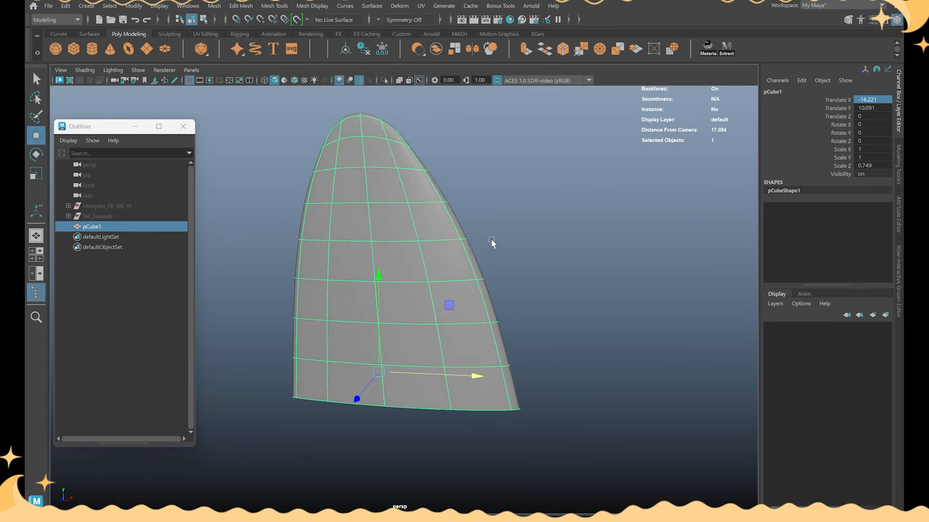
{"action": "key", "text": "f"}
{"action": "left_click_drag", "start_coordinate": [460, 234], "coordinate": [499, 222], "text": "alt"}
{"action": "key", "text": "ctrl+d"}
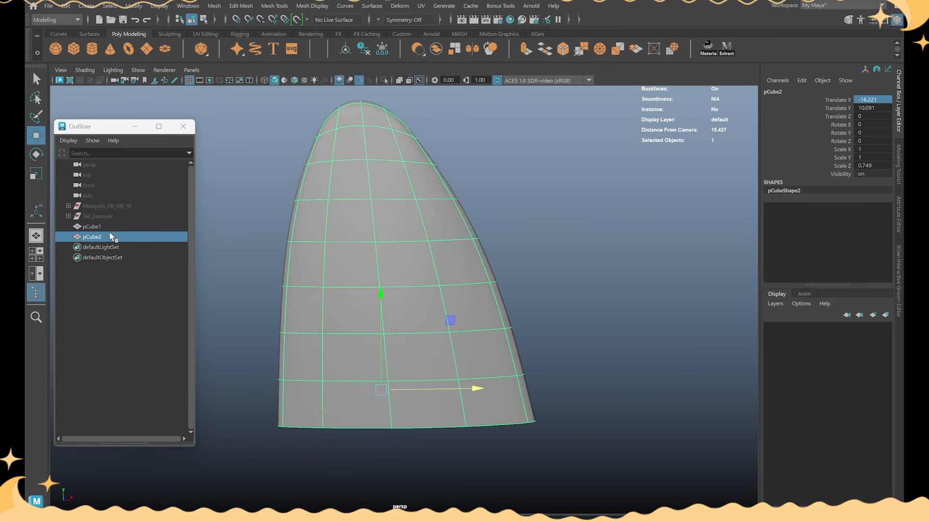
{"action": "double_click", "coordinate": [112, 236]}
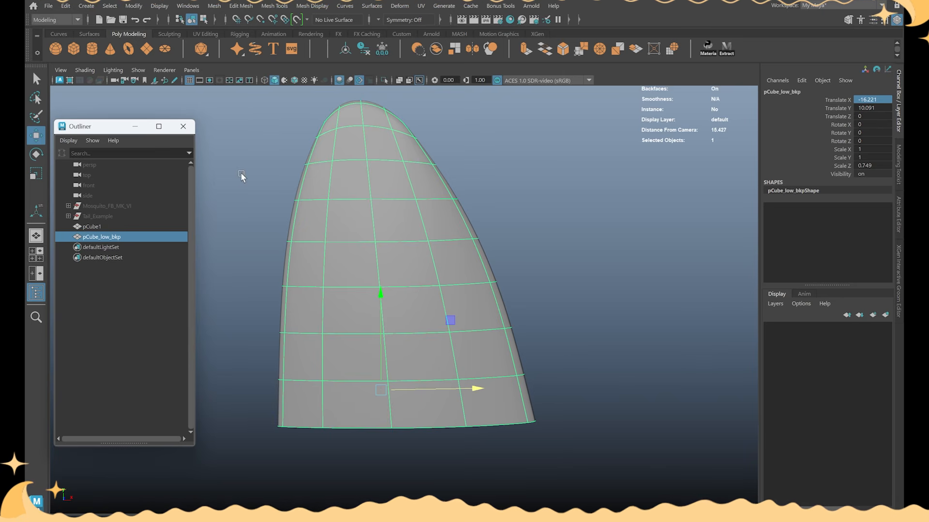
{"action": "key", "text": "ctrl+h"}
{"action": "left_click", "coordinate": [439, 190]}
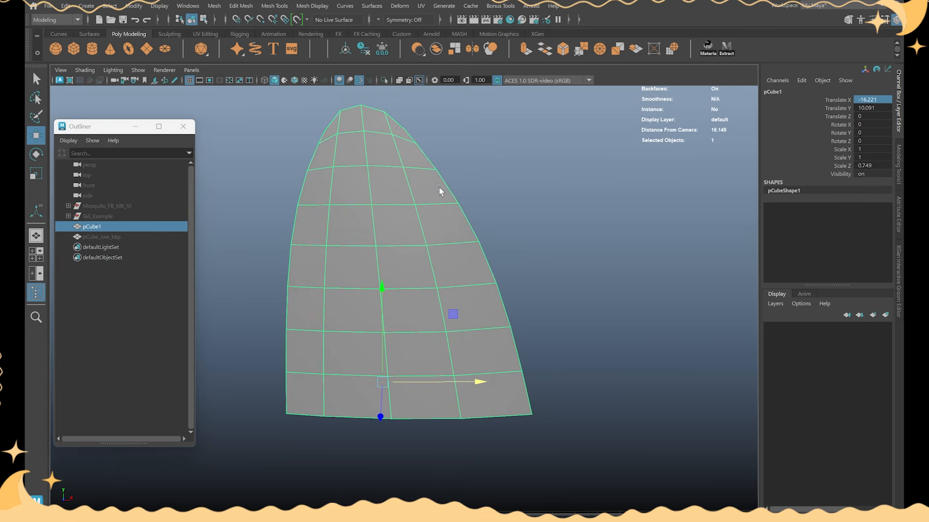
Step: Apply Edit Edge Flow to the border edges around the rounded tip of pCube1
{"action": "scroll", "coordinate": [431, 162], "scroll_direction": "up", "scroll_amount": 5}
{"action": "key", "text": "1"}
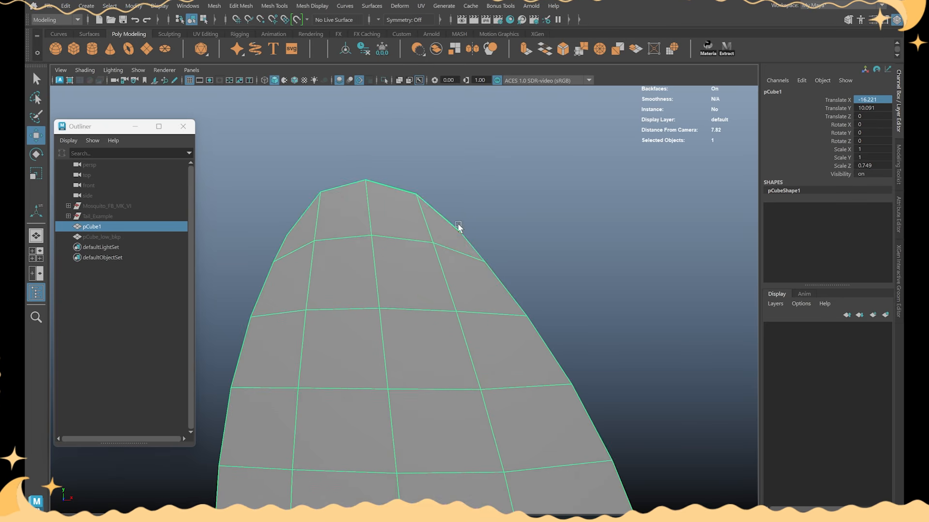
{"action": "key", "text": "F10"}
{"action": "left_click_drag", "start_coordinate": [373, 177], "coordinate": [386, 183], "text": "alt"}
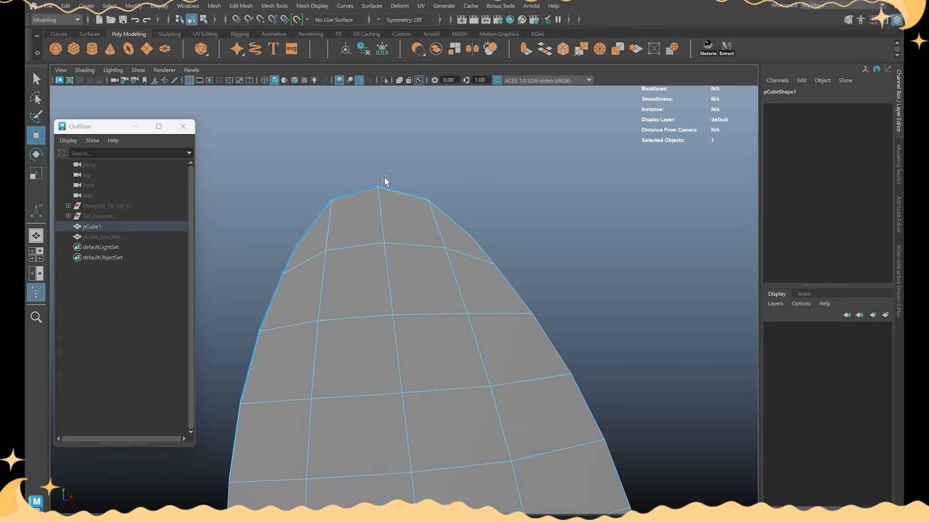
{"action": "scroll", "coordinate": [388, 217], "scroll_direction": "up", "scroll_amount": 1}
{"action": "left_click_drag", "start_coordinate": [341, 223], "coordinate": [371, 252], "text": "alt"}
{"action": "left_click", "coordinate": [330, 231]}
{"action": "key", "text": "g"}
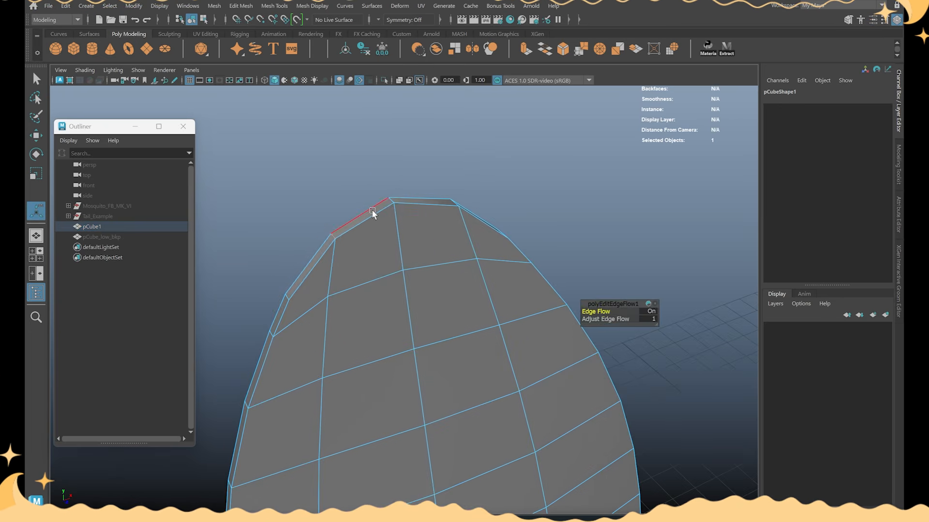
{"action": "left_click", "coordinate": [455, 203]}
{"action": "left_click_drag", "start_coordinate": [454, 203], "coordinate": [433, 267], "text": "alt"}
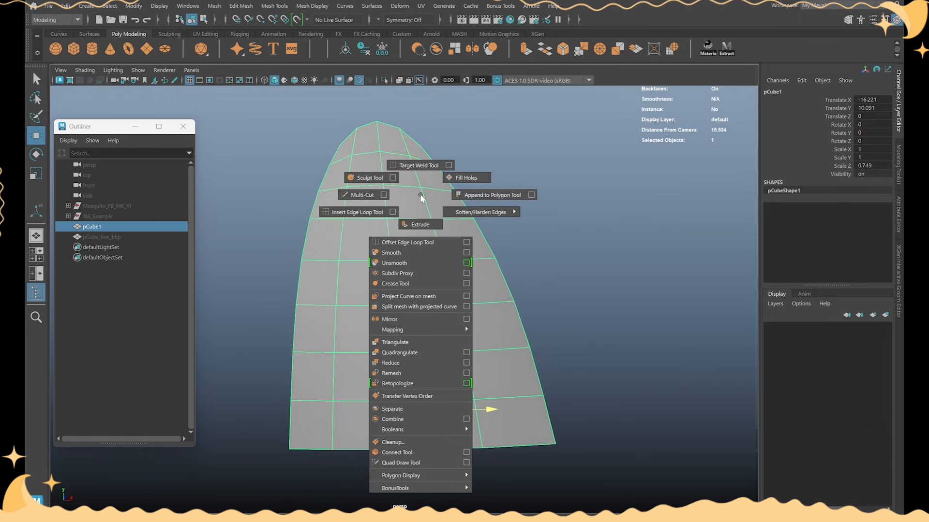
Step: Smooth the pCube1 mesh with 1 division and return to object selection
{"action": "right_click_drag", "start_coordinate": [420, 194], "coordinate": [406, 252]}
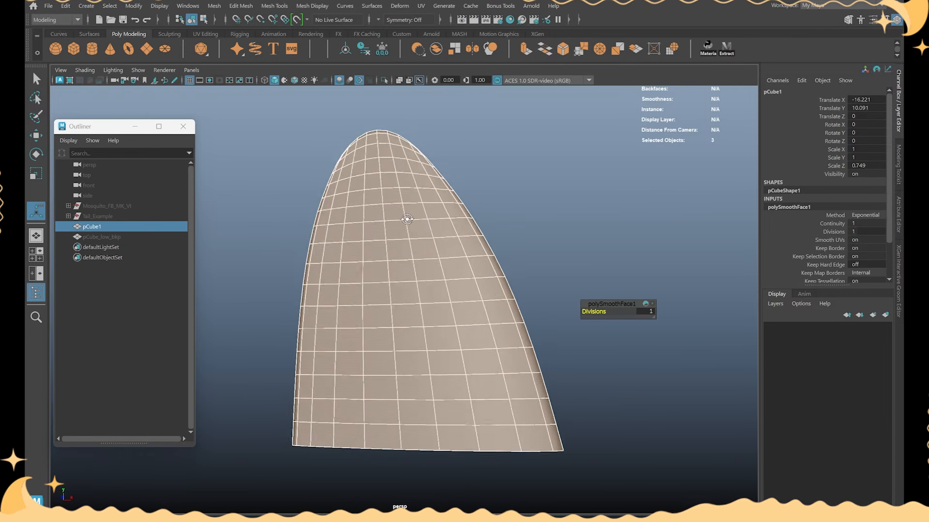
{"action": "left_click_drag", "start_coordinate": [407, 219], "coordinate": [455, 225], "text": "alt"}
{"action": "key", "text": "w"}
{"action": "left_click", "coordinate": [455, 225]}
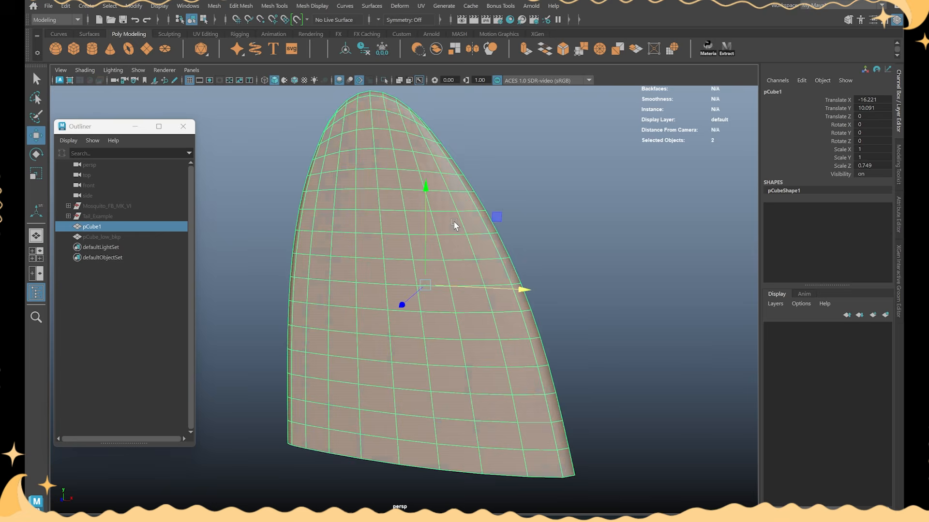
Step: Unhide the Tail_Example group and frame it beside the smoothed pCube1
{"action": "right_click_drag", "start_coordinate": [454, 225], "coordinate": [307, 232], "text": "alt"}
{"action": "key", "text": "ctrl+shift+h"}
{"action": "middle_click_drag", "start_coordinate": [542, 284], "coordinate": [485, 263], "text": "alt"}
{"action": "scroll", "coordinate": [485, 263], "scroll_direction": "up", "scroll_amount": 2}
{"action": "left_click", "coordinate": [488, 279]}
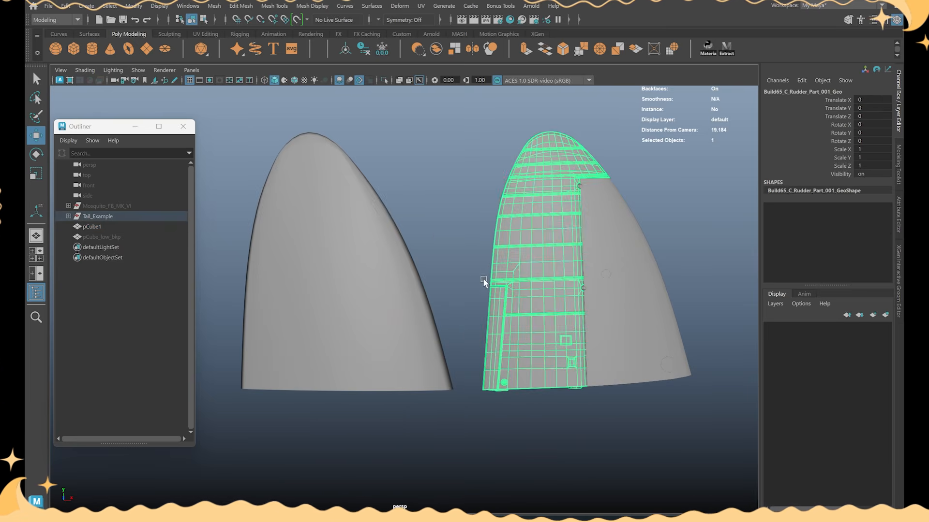
{"action": "left_click", "coordinate": [482, 278]}
Step: Try smoothing pCube1 by one more division and show wireframe on shaded to compare its density with Tail_Example
{"action": "left_click", "coordinate": [355, 280]}
{"action": "key", "text": "t"}
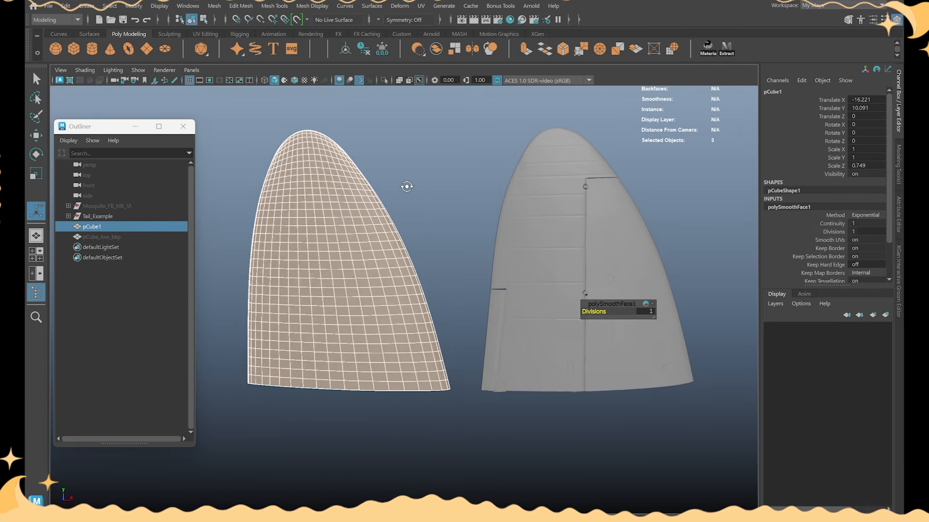
{"action": "left_click", "coordinate": [650, 240]}
{"action": "left_click", "coordinate": [457, 163]}
{"action": "left_click", "coordinate": [294, 80]}
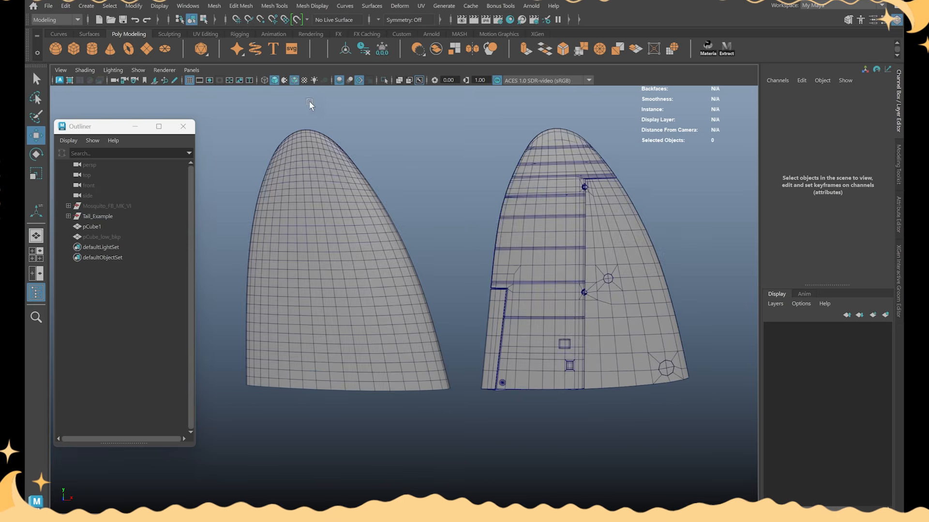
{"action": "scroll", "coordinate": [352, 165], "scroll_direction": "up", "scroll_amount": 2}
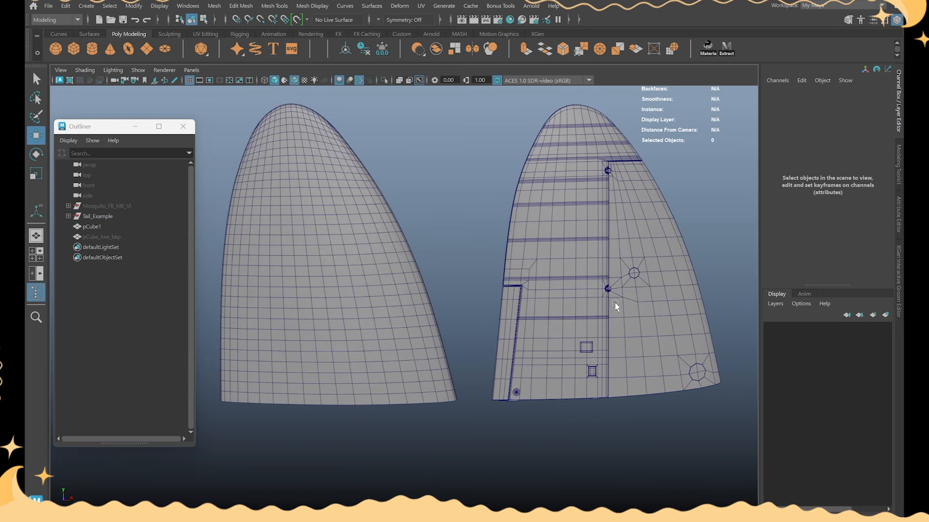
{"action": "left_click_drag", "start_coordinate": [400, 260], "coordinate": [445, 221]}
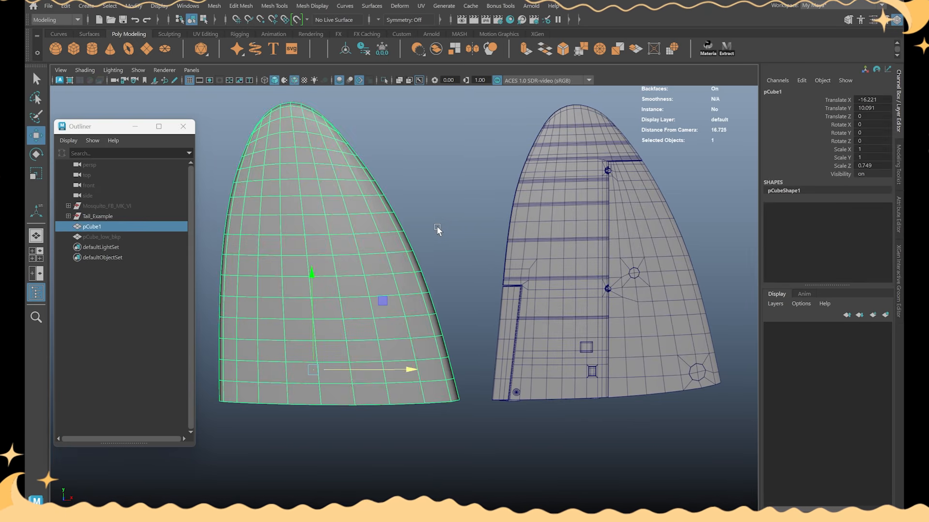
Step: Turn off the shaded wireframe and examine the surface and open lower edge of Tail_Example's vertical stabilizer from several angles
{"action": "left_click_drag", "start_coordinate": [607, 300], "coordinate": [378, 223], "text": "alt"}
{"action": "scroll", "coordinate": [486, 285], "scroll_direction": "up", "scroll_amount": 3}
{"action": "mouse_move", "coordinate": [486, 277]}
{"action": "left_mouse_down", "text": "alt"}
{"action": "mouse_move", "coordinate": [487, 292]}
{"action": "mouse_move", "coordinate": [501, 295]}
{"action": "mouse_move", "coordinate": [333, 285]}
{"action": "left_mouse_up", "text": "alt"}
{"action": "scroll", "coordinate": [375, 295], "scroll_direction": "up", "scroll_amount": 3}
{"action": "left_click", "coordinate": [294, 81]}
{"action": "left_click", "coordinate": [406, 170]}
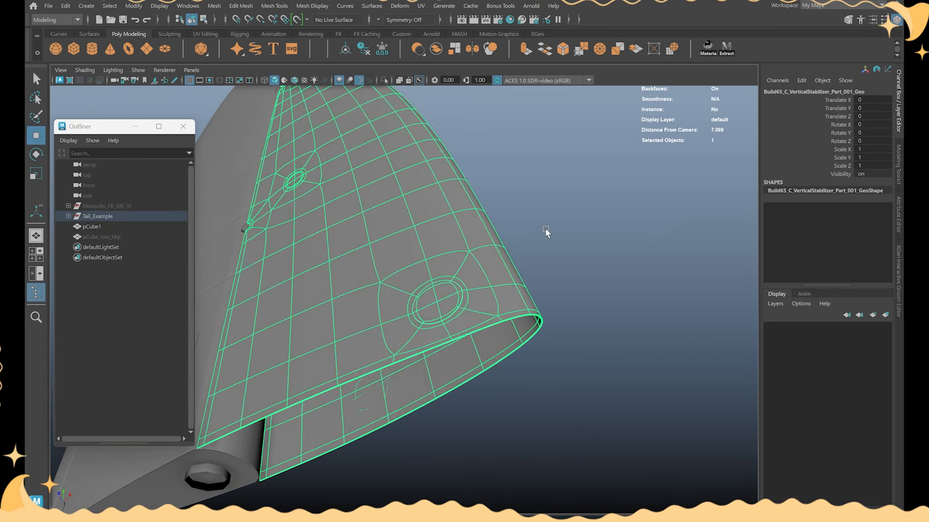
{"action": "left_click", "coordinate": [545, 232]}
{"action": "mouse_move", "coordinate": [545, 232]}
{"action": "left_mouse_down", "text": "alt"}
{"action": "mouse_move", "coordinate": [555, 246]}
{"action": "mouse_move", "coordinate": [520, 230]}
{"action": "mouse_move", "coordinate": [346, 306]}
{"action": "left_mouse_up", "text": "alt"}
{"action": "scroll", "coordinate": [561, 247], "scroll_direction": "down", "scroll_amount": 3}
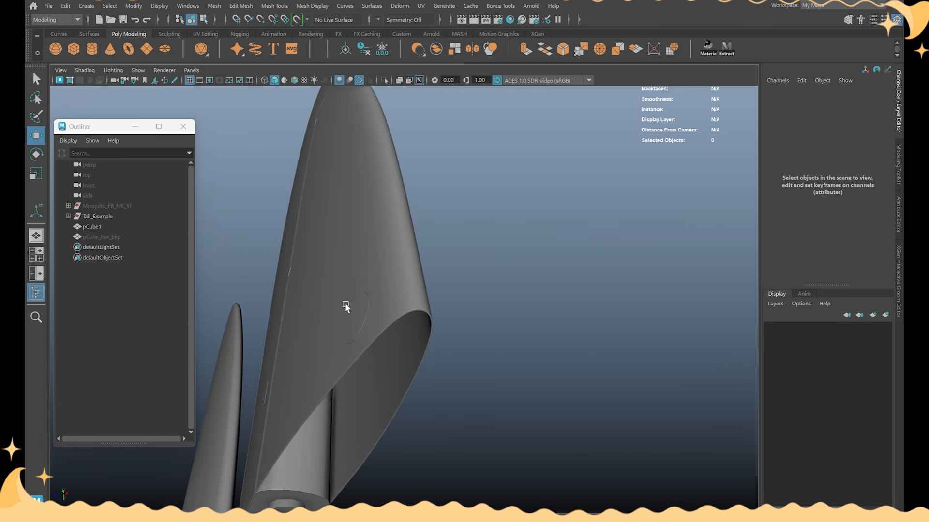
{"action": "left_click", "coordinate": [368, 278]}
{"action": "left_click_drag", "start_coordinate": [349, 270], "coordinate": [439, 264], "text": "alt"}
{"action": "left_click", "coordinate": [439, 264]}
{"action": "left_click_drag", "start_coordinate": [484, 237], "coordinate": [457, 268], "text": "alt"}
{"action": "left_click", "coordinate": [457, 268]}
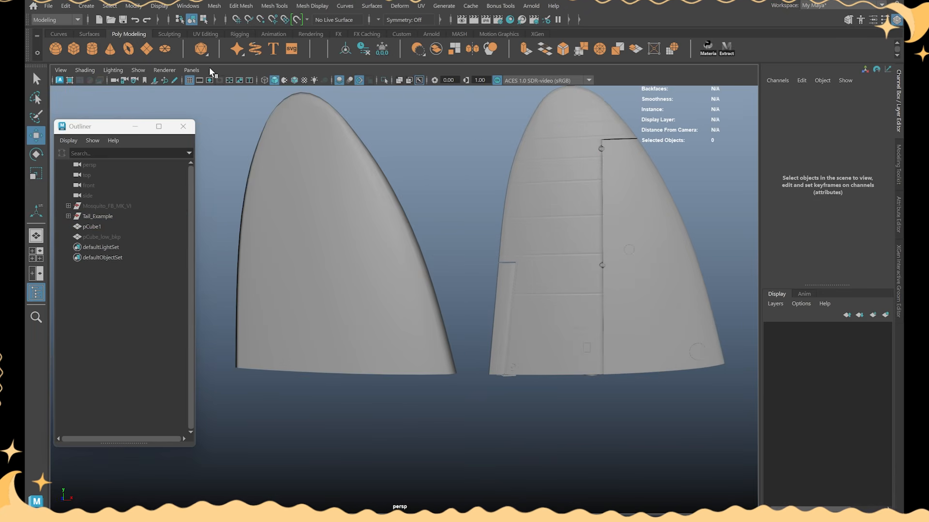
Step: Show wireframe on shaded and try smoothing pCube1 three times with 1 division each
{"action": "left_click", "coordinate": [294, 81]}
{"action": "left_click", "coordinate": [405, 179]}
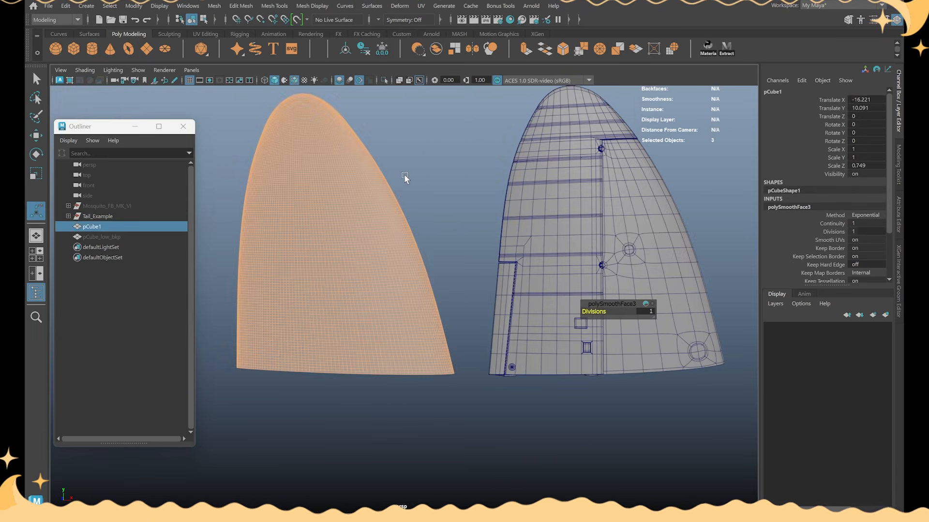
{"action": "left_click_drag", "start_coordinate": [405, 179], "coordinate": [420, 218], "text": "alt"}
{"action": "left_click", "coordinate": [441, 192]}
{"action": "left_click", "coordinate": [358, 261]}
{"action": "key", "text": "w"}
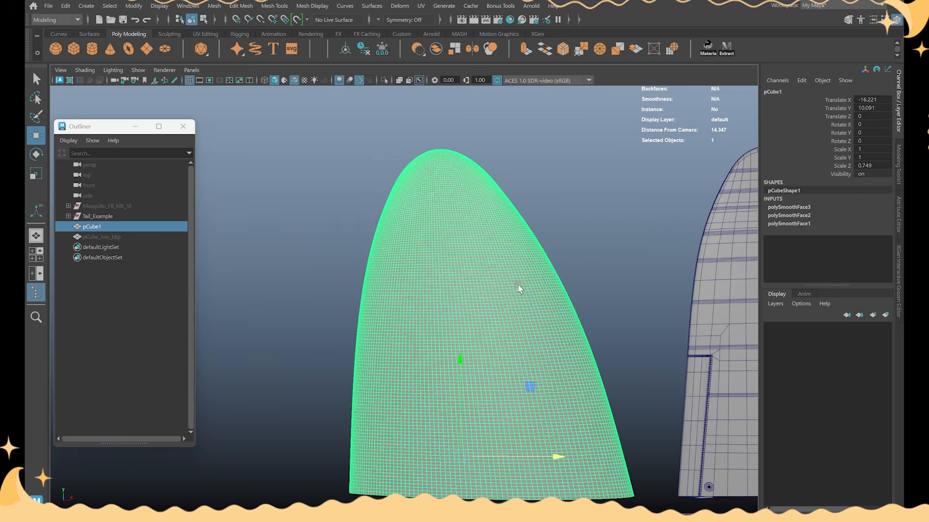
Step: Compare the dense mesh of pCube1 with the topology around Tail_Example's panel lines and round details
{"action": "middle_click_drag", "start_coordinate": [518, 285], "coordinate": [419, 220], "text": "alt"}
{"action": "middle_click_drag", "start_coordinate": [531, 223], "coordinate": [176, 234], "text": "alt"}
{"action": "scroll", "coordinate": [321, 303], "scroll_direction": "up", "scroll_amount": 6}
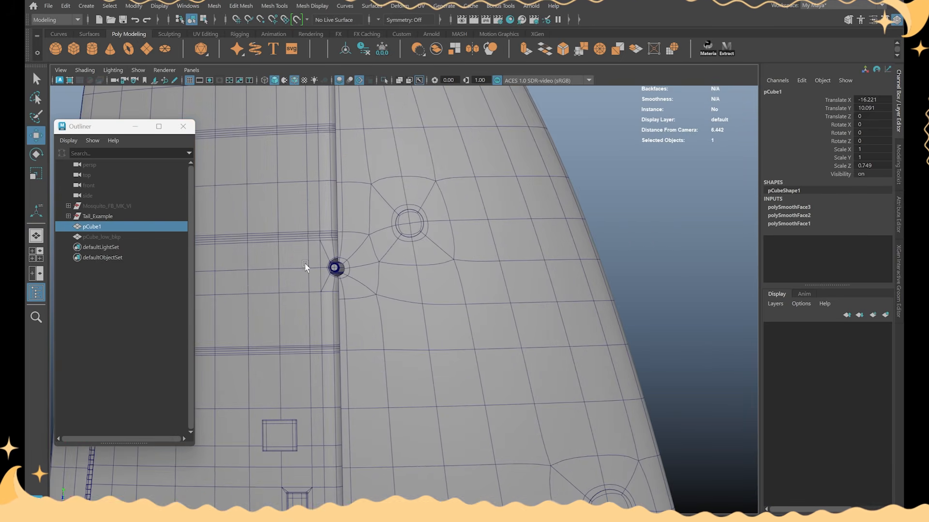
{"action": "scroll", "coordinate": [304, 266], "scroll_direction": "up", "scroll_amount": 3}
{"action": "right_click_drag", "start_coordinate": [343, 260], "coordinate": [33, 236], "text": "alt"}
{"action": "middle_click_drag", "start_coordinate": [197, 242], "coordinate": [463, 255], "text": "alt"}
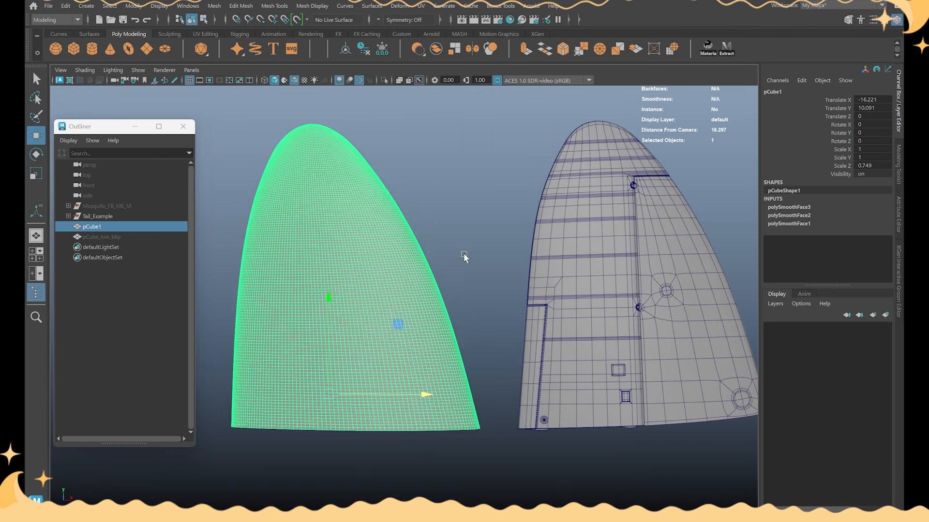
{"action": "scroll", "coordinate": [428, 297], "scroll_direction": "up", "scroll_amount": 2}
{"action": "left_click_drag", "start_coordinate": [457, 226], "coordinate": [468, 271], "text": "alt"}
{"action": "left_click", "coordinate": [498, 248]}
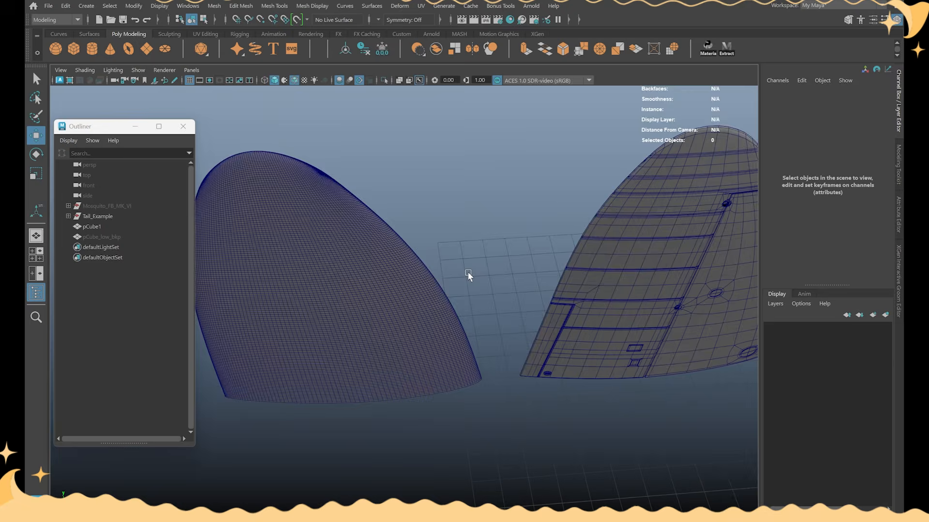
{"action": "left_click", "coordinate": [469, 263]}
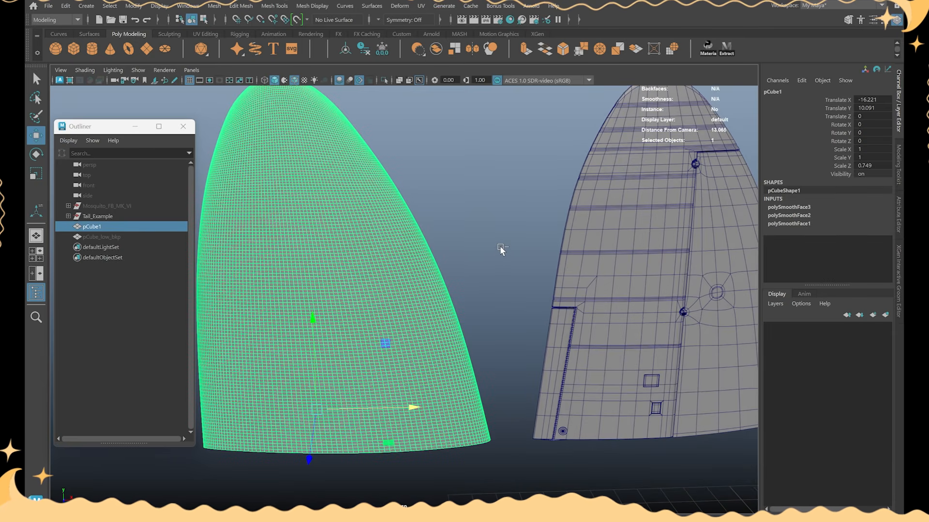
Step: Undo the extra smoothing on pCube1 to get back to its lighter mesh
{"action": "key", "text": "ctrl+z"}
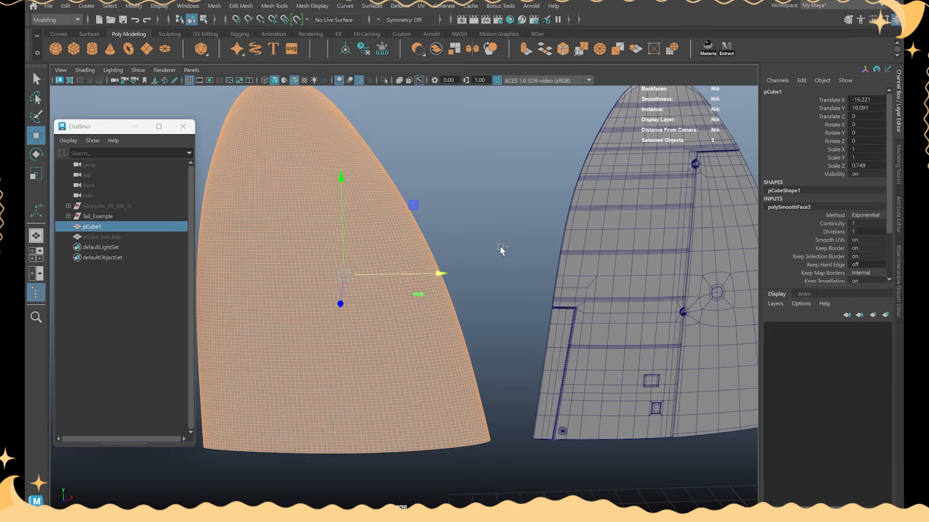
{"action": "left_click_drag", "start_coordinate": [500, 247], "coordinate": [450, 264], "text": "alt"}
{"action": "left_click", "coordinate": [497, 240]}
{"action": "left_click", "coordinate": [400, 252]}
{"action": "left_click", "coordinate": [416, 242]}
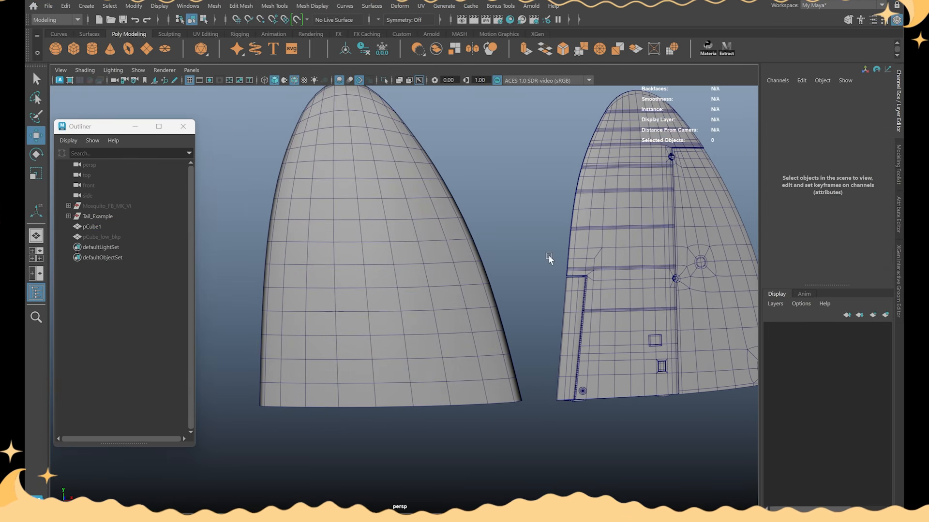
Step: Try smoothing Tail_Example's vertical stabilizer part and inspect the edge flow around its round details
{"action": "left_click", "coordinate": [655, 265]}
{"action": "left_click_drag", "start_coordinate": [655, 265], "coordinate": [509, 267], "text": "alt"}
{"action": "left_click", "coordinate": [479, 280]}
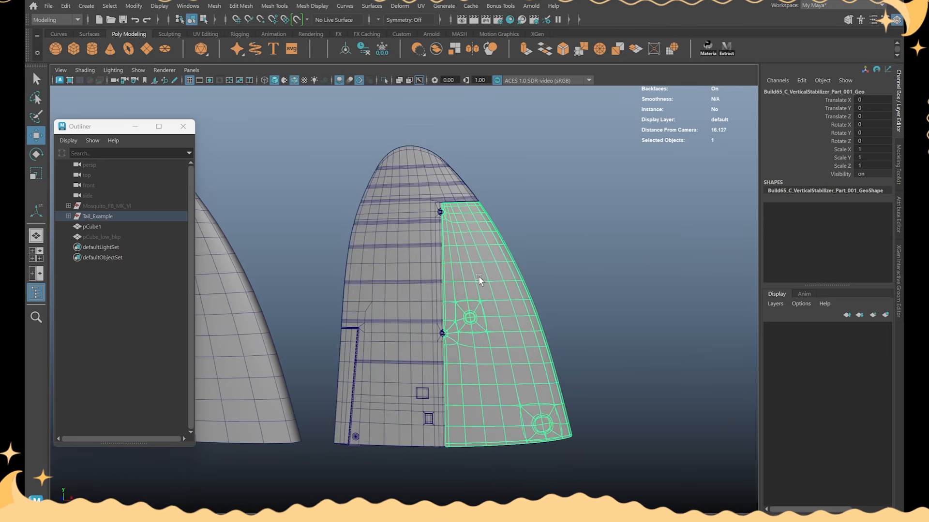
{"action": "right_click_drag", "start_coordinate": [479, 279], "coordinate": [523, 279], "text": "alt"}
{"action": "right_click", "coordinate": [535, 222]}
{"action": "left_click", "coordinate": [625, 213]}
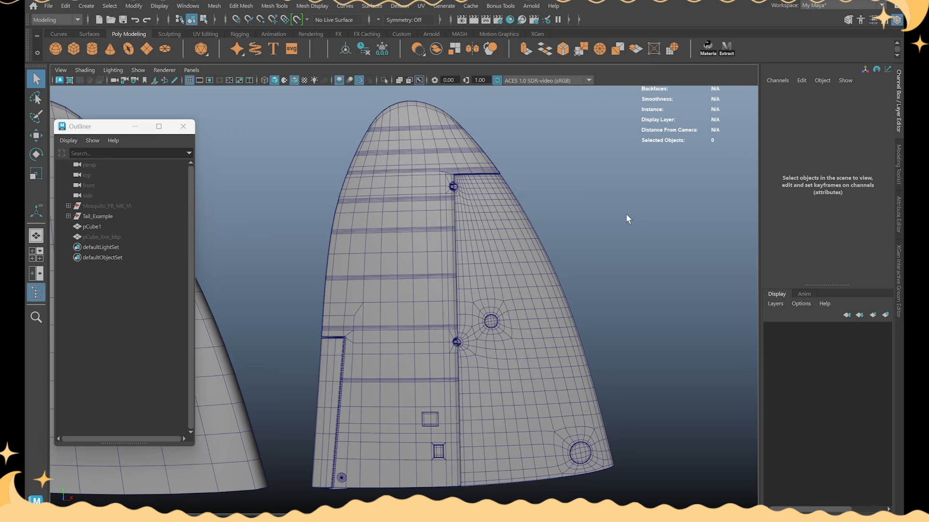
{"action": "left_click_drag", "start_coordinate": [626, 213], "coordinate": [574, 251], "text": "alt"}
{"action": "middle_click_drag", "start_coordinate": [574, 251], "coordinate": [605, 278], "text": "alt"}
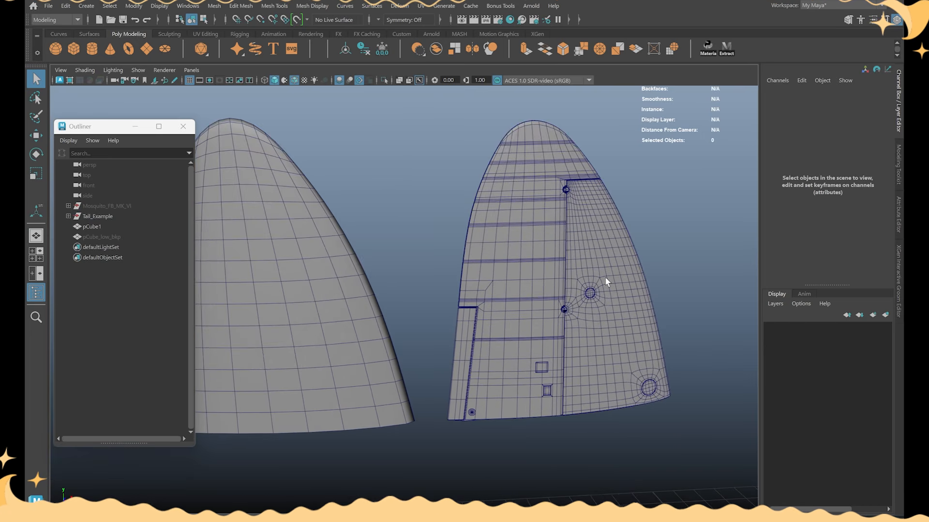
{"action": "scroll", "coordinate": [617, 270], "scroll_direction": "up", "scroll_amount": 5}
{"action": "middle_click_drag", "start_coordinate": [454, 290], "coordinate": [422, 200], "text": "alt"}
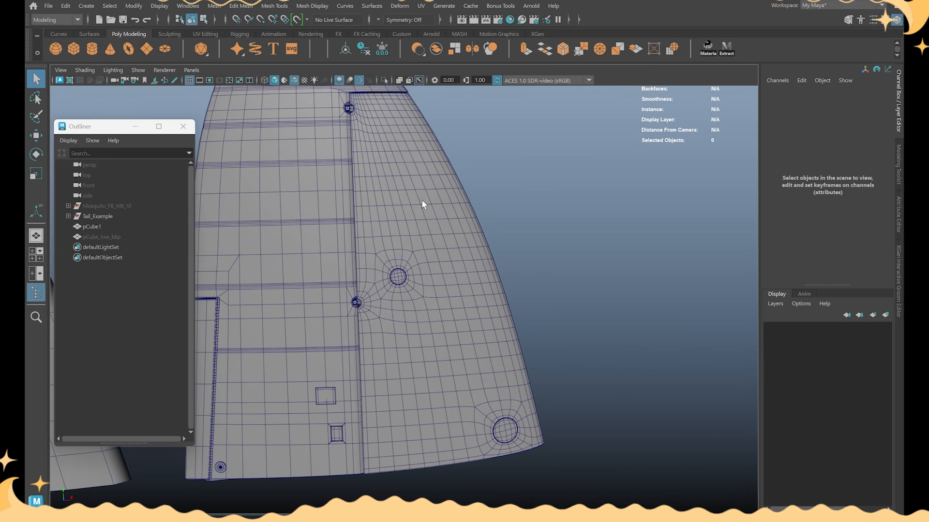
Step: Undo the smoothing of the vertical stabilizer part
{"action": "left_click", "coordinate": [459, 213]}
{"action": "key", "text": "ctrl+z"}
{"action": "right_click_drag", "start_coordinate": [511, 186], "coordinate": [428, 169]}
{"action": "middle_click_drag", "start_coordinate": [428, 169], "coordinate": [637, 179], "text": "alt"}
{"action": "key", "text": "w"}
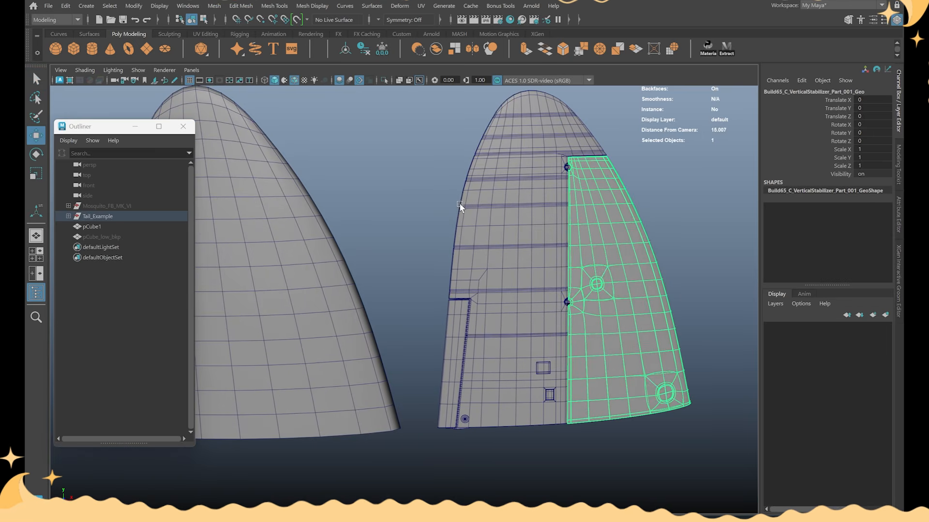
Step: Select the Tail_Example group and set its Translate X to 0
{"action": "left_click", "coordinate": [97, 216]}
{"action": "double_click", "coordinate": [881, 99]}
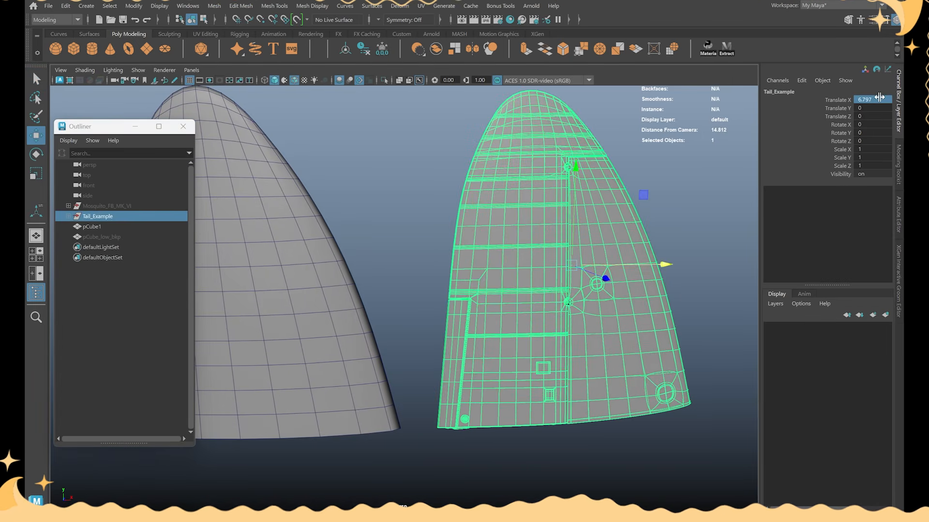
{"action": "type", "text": "0"}
{"action": "key", "text": "Return"}
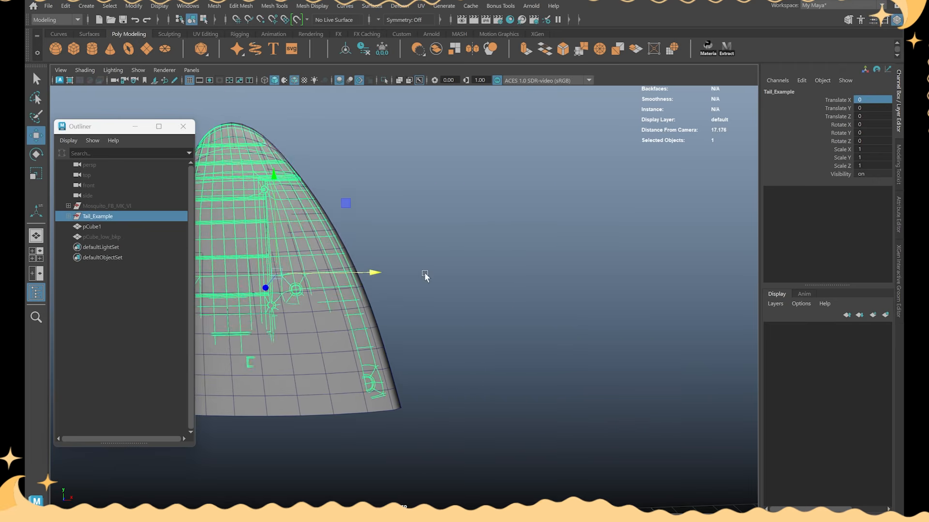
Step: Hide and show pCube1 repeatedly to compare its silhouette with the overlapping Tail_Example
{"action": "left_click_drag", "start_coordinate": [425, 276], "coordinate": [504, 337], "text": "alt"}
{"action": "left_click", "coordinate": [588, 293]}
{"action": "left_click_drag", "start_coordinate": [588, 293], "coordinate": [426, 166], "text": "alt"}
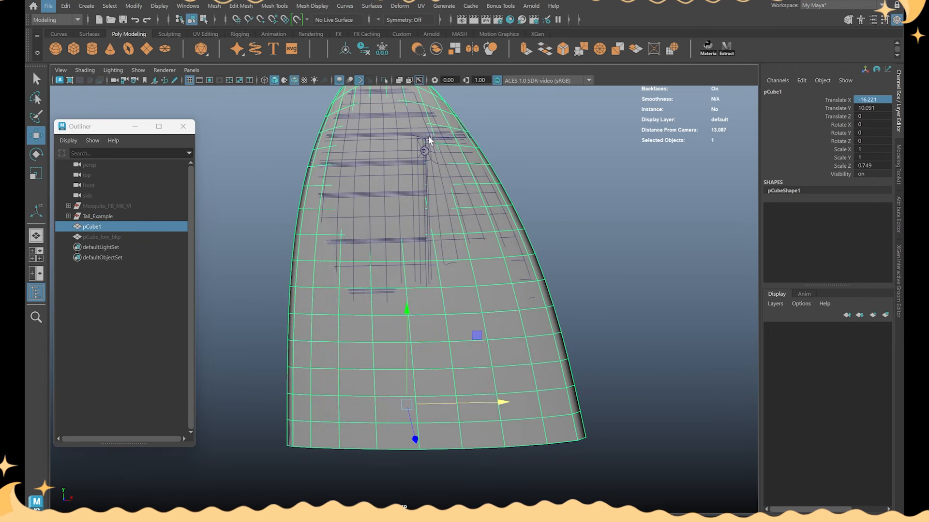
{"action": "key", "text": "ctrl+h"}
{"action": "key", "text": "shift+h"}
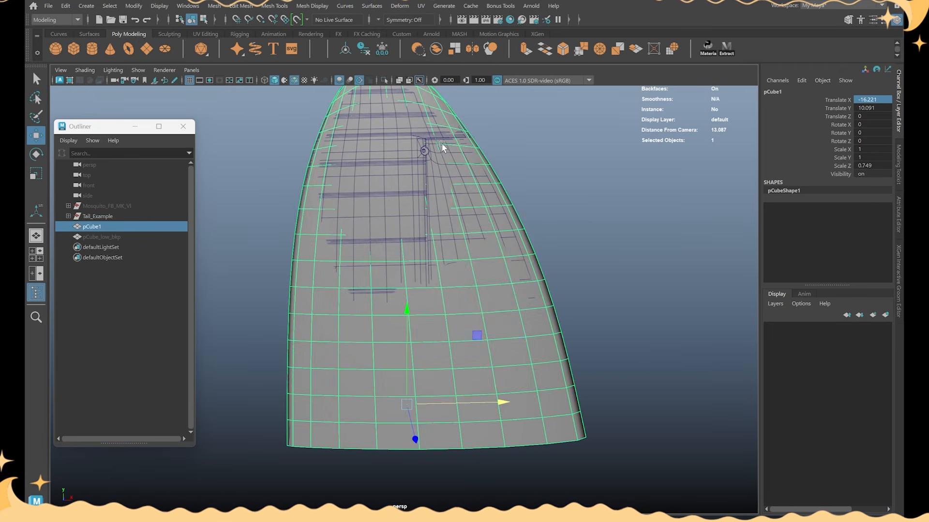
{"action": "key", "text": "ctrl+h"}
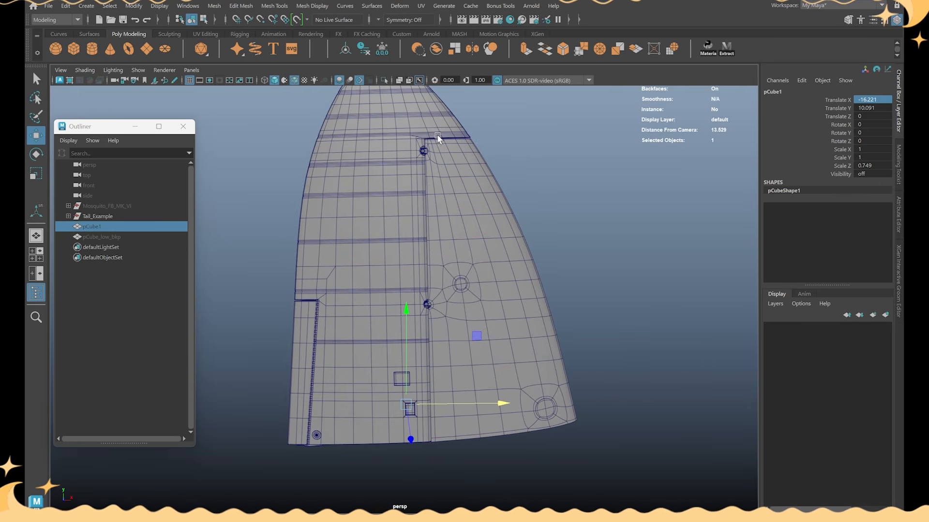
{"action": "key", "text": "shift+h"}
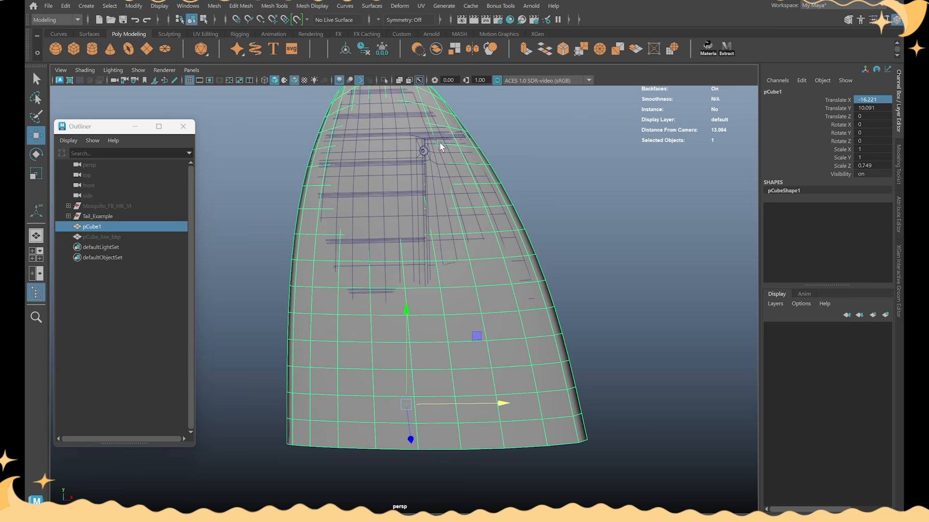
{"action": "left_click_drag", "start_coordinate": [435, 213], "coordinate": [436, 214], "text": "alt"}
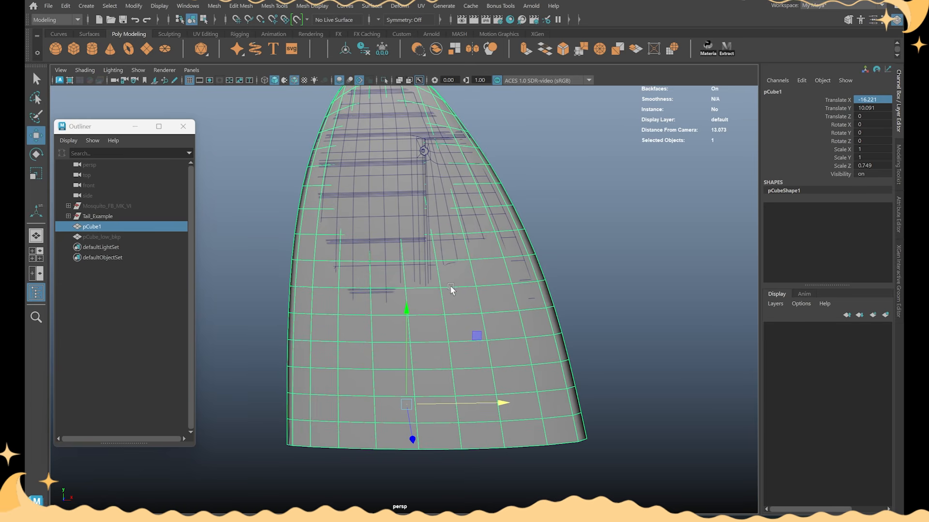
Step: Switch to the front orthographic view with pCube1 and Tail_Example overlaid in wireframe
{"action": "key", "text": "space"}
{"action": "key", "text": "space"}
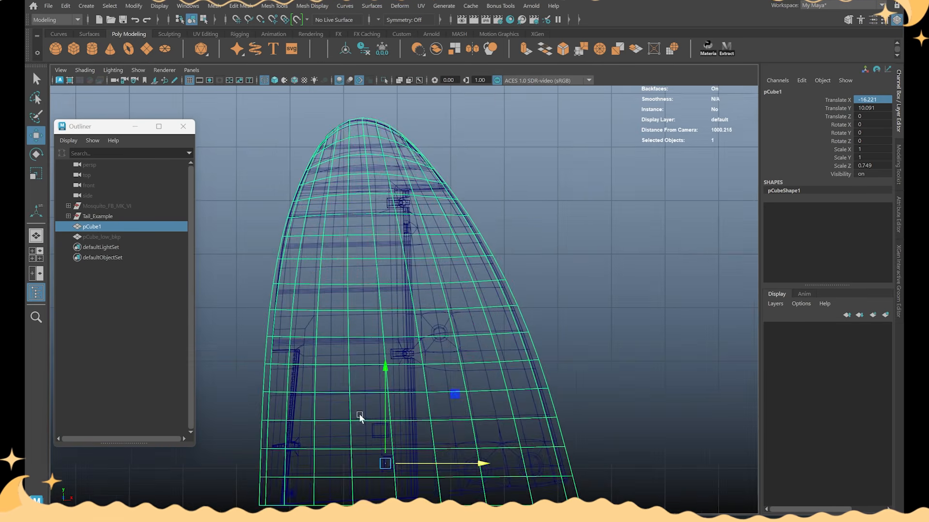
Step: Compare pCube1 with the Tail_Example in the front view and isolate pCube1 in the perspective view
{"action": "right_click_drag", "start_coordinate": [578, 309], "coordinate": [507, 309], "text": "alt"}
{"action": "middle_click_drag", "start_coordinate": [507, 309], "coordinate": [507, 252], "text": "alt"}
{"action": "right_click_drag", "start_coordinate": [506, 252], "coordinate": [562, 287], "text": "alt"}
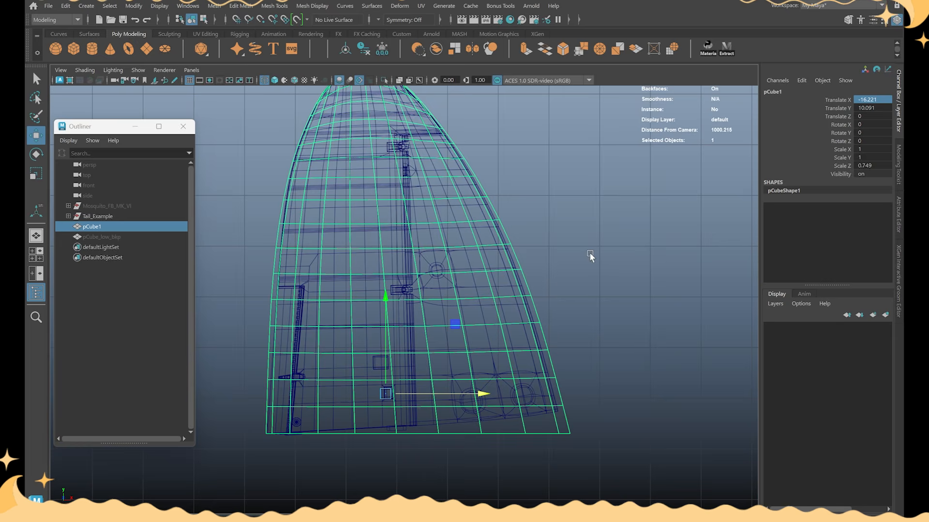
{"action": "key", "text": "space"}
{"action": "key", "text": "space"}
{"action": "mouse_move", "coordinate": [553, 172]}
{"action": "left_mouse_down", "text": "alt"}
{"action": "mouse_move", "coordinate": [501, 178]}
{"action": "mouse_move", "coordinate": [503, 190]}
{"action": "mouse_move", "coordinate": [460, 213]}
{"action": "mouse_move", "coordinate": [549, 196]}
{"action": "mouse_move", "coordinate": [427, 203]}
{"action": "mouse_move", "coordinate": [477, 201]}
{"action": "mouse_move", "coordinate": [442, 201]}
{"action": "mouse_move", "coordinate": [440, 177]}
{"action": "left_mouse_up", "text": "alt"}
{"action": "key", "text": "ctrl+1"}
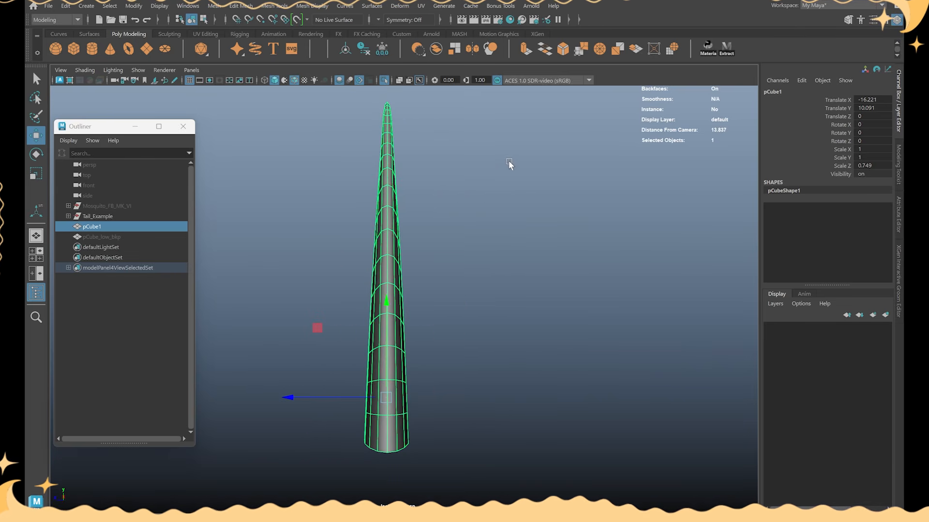
Step: Delete the faces on one side of pCube1 so only half of the fin's thickness remains
{"action": "left_click", "coordinate": [509, 161]}
{"action": "mouse_move", "coordinate": [455, 339]}
{"action": "left_mouse_down", "text": "alt"}
{"action": "mouse_move", "coordinate": [452, 321]}
{"action": "mouse_move", "coordinate": [440, 339]}
{"action": "left_mouse_up", "text": "alt"}
{"action": "key", "text": "q"}
{"action": "left_click", "coordinate": [382, 394]}
{"action": "middle_click_drag", "start_coordinate": [440, 338], "coordinate": [441, 341], "text": "alt"}
{"action": "key", "text": "Delete"}
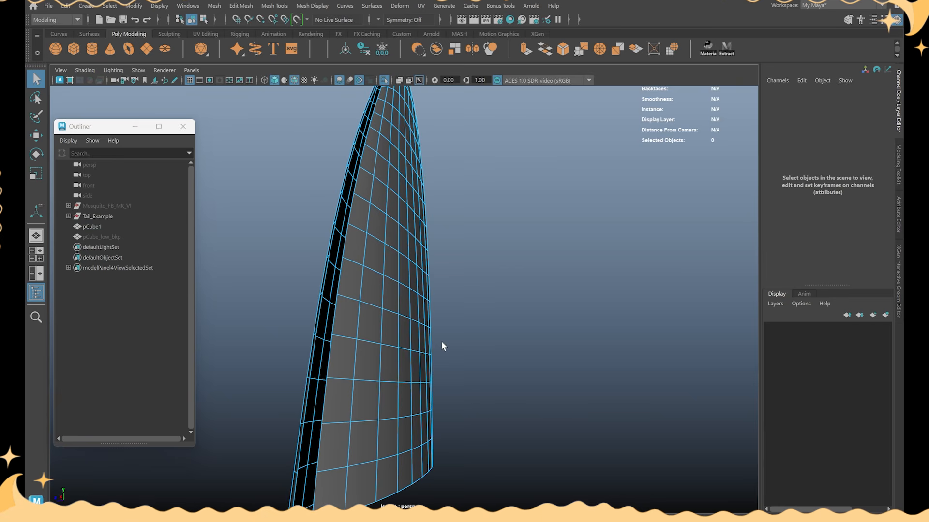
{"action": "double_click", "coordinate": [400, 323]}
{"action": "key", "text": "Delete"}
Step: Return pCube1 to object mode and switch back to the front orthographic wireframe view with Tail_Example overlaid
{"action": "scroll", "coordinate": [400, 323], "scroll_direction": "down", "scroll_amount": 4}
{"action": "left_click_drag", "start_coordinate": [400, 323], "coordinate": [503, 210], "text": "alt"}
{"action": "right_click_drag", "start_coordinate": [503, 209], "coordinate": [564, 184]}
{"action": "left_click_drag", "start_coordinate": [564, 184], "coordinate": [598, 209], "text": "alt"}
{"action": "scroll", "coordinate": [598, 210], "scroll_direction": "up", "scroll_amount": 4}
{"action": "left_click_drag", "start_coordinate": [537, 246], "coordinate": [580, 251], "text": "alt"}
{"action": "left_click", "coordinate": [551, 247]}
{"action": "key", "text": "ctrl+z"}
{"action": "key", "text": "space"}
{"action": "key", "text": "space"}
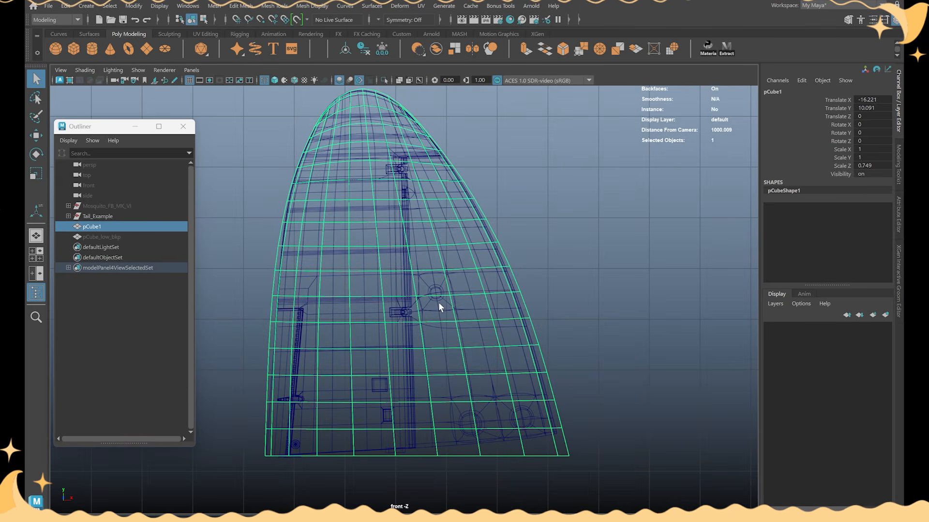
Step: Select pCube1's vertical edge loop nearest the reference rudder's hinge line and activate the Scale tool
{"action": "scroll", "coordinate": [533, 224], "scroll_direction": "up", "scroll_amount": 1}
{"action": "key", "text": "F10"}
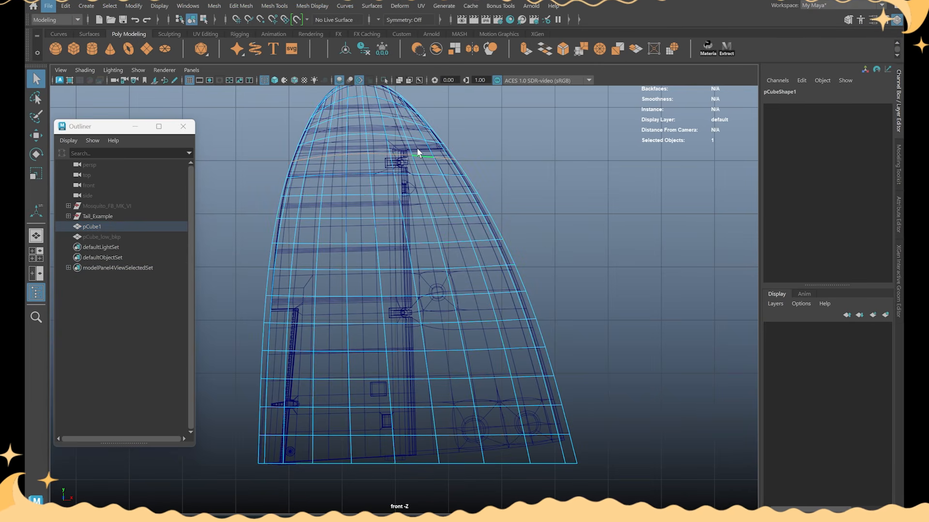
{"action": "scroll", "coordinate": [438, 132], "scroll_direction": "up", "scroll_amount": 3}
{"action": "scroll", "coordinate": [489, 261], "scroll_direction": "down", "scroll_amount": 2}
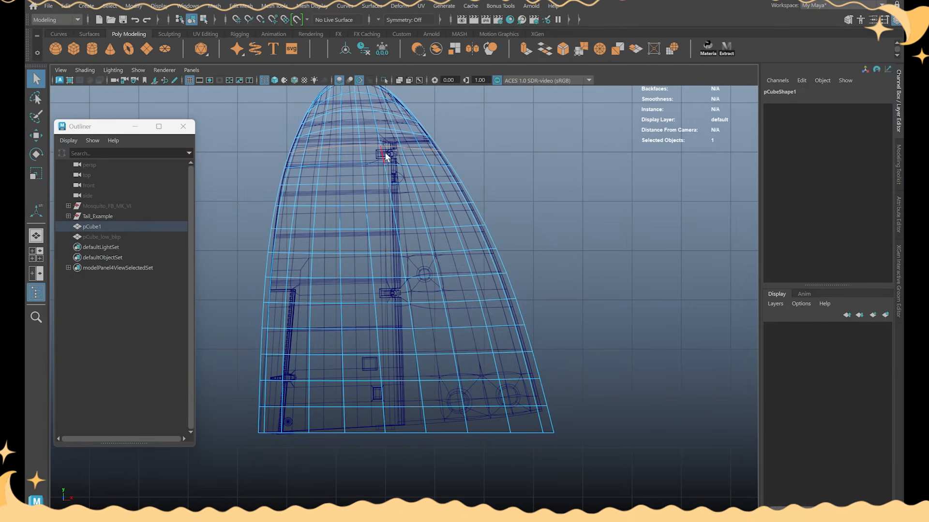
{"action": "left_click", "coordinate": [421, 416]}
{"action": "key", "text": "w"}
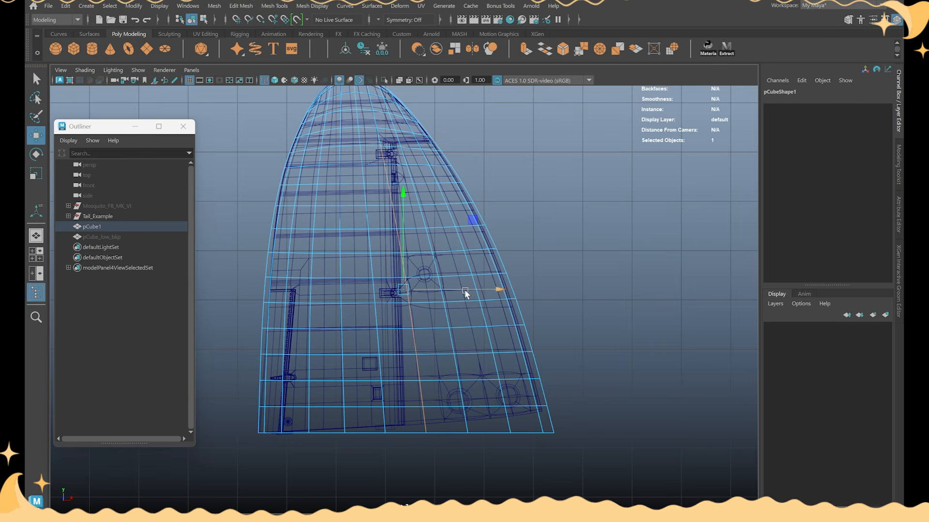
{"action": "key", "text": "r"}
{"action": "mouse_move", "coordinate": [495, 290]}
{"action": "left_mouse_down"}
{"action": "mouse_move", "coordinate": [430, 294]}
{"action": "mouse_move", "coordinate": [496, 283]}
{"action": "left_mouse_up"}
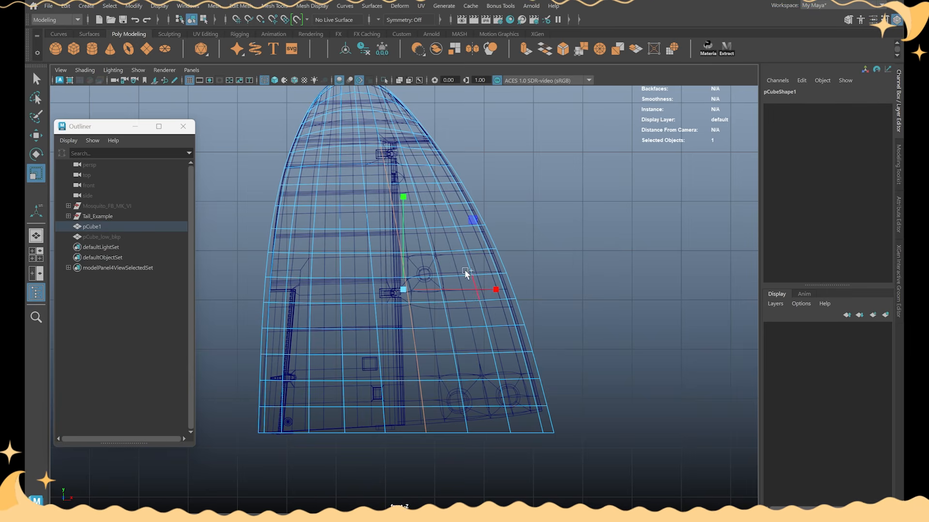
Step: Try the Edge Slide transform constraint from the Modeling Toolkit and set the constraint back to Off
{"action": "left_click", "coordinate": [899, 164]}
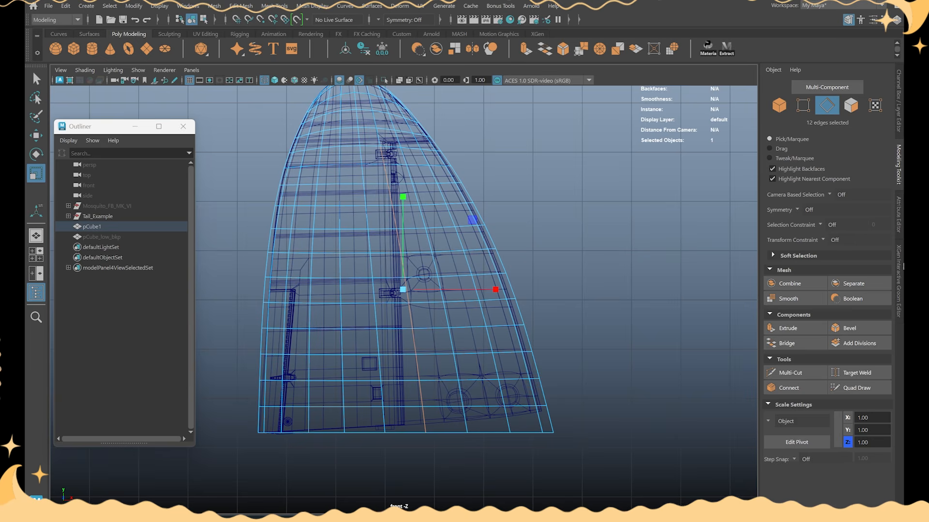
{"action": "left_click", "coordinate": [825, 240]}
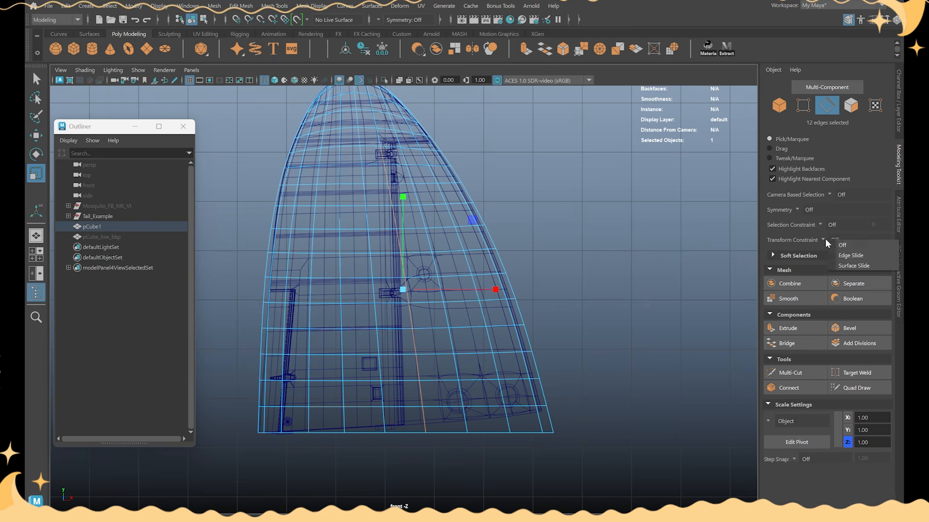
{"action": "left_click", "coordinate": [852, 255]}
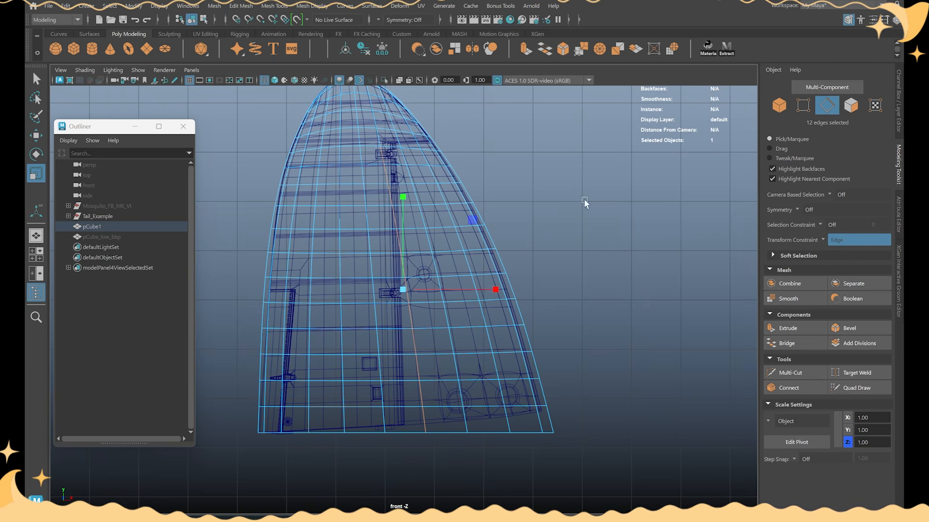
{"action": "left_click", "coordinate": [822, 239]}
{"action": "left_click", "coordinate": [843, 241]}
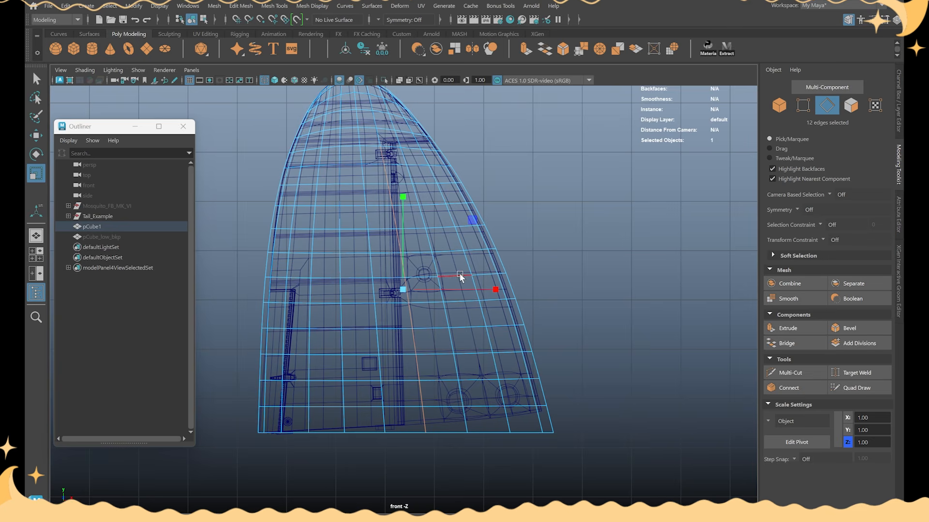
Step: Scale the selected edge loop flat along X so it runs as a straight vertical line
{"action": "middle_click_drag", "start_coordinate": [468, 263], "coordinate": [475, 270], "text": "alt"}
{"action": "left_click_drag", "start_coordinate": [483, 300], "coordinate": [458, 298]}
{"action": "key", "text": "w"}
{"action": "key", "text": "r"}
{"action": "key", "text": "w"}
{"action": "key", "text": "r"}
Step: Undo the stray edge selection and slide the straightened loop along X to the reference rudder's hinge line
{"action": "key", "text": "ctrl+z"}
{"action": "key", "text": "ctrl+z"}
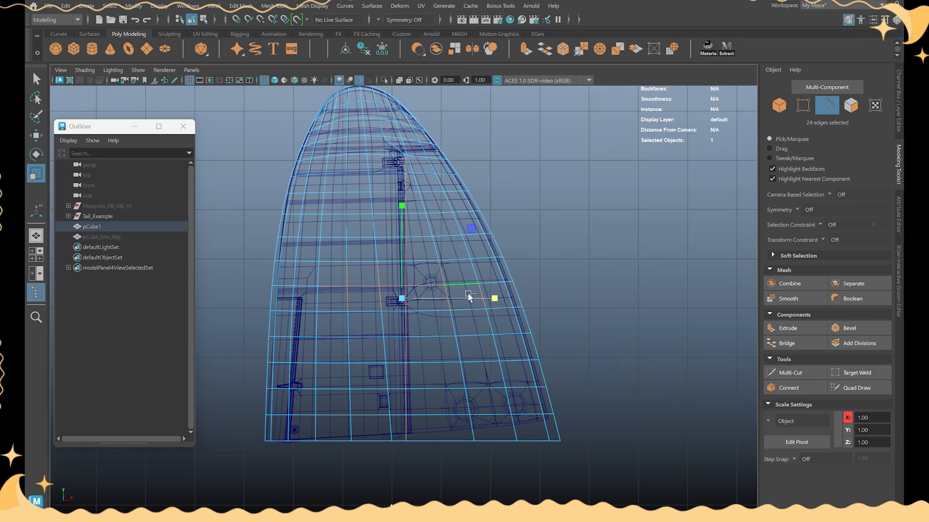
{"action": "key", "text": "ctrl+z"}
{"action": "key", "text": "w"}
{"action": "left_click_drag", "start_coordinate": [446, 300], "coordinate": [441, 299], "text": "ctrl+shift"}
{"action": "key", "text": "r"}
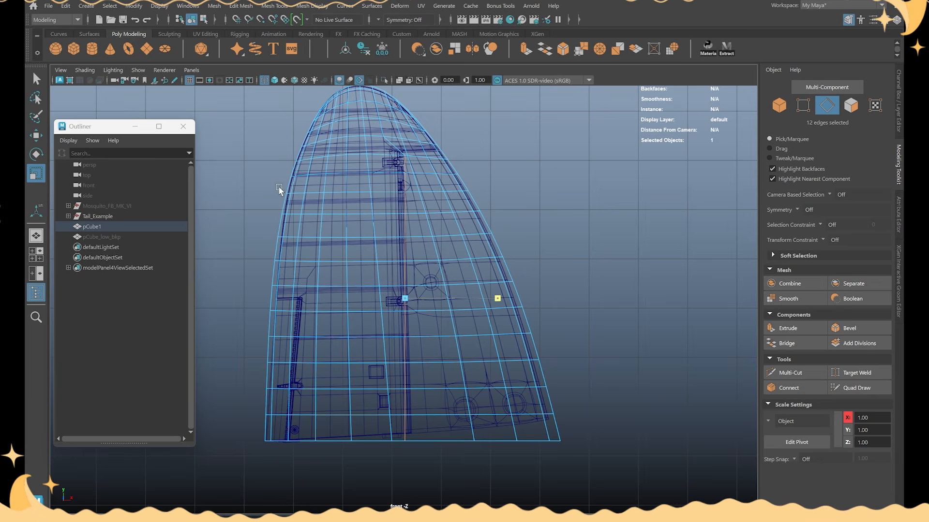
Step: Select the horizontal edge loop at the upper end of the straightened vertical loop and flatten it along Y
{"action": "scroll", "coordinate": [477, 286], "scroll_direction": "up", "scroll_amount": 5}
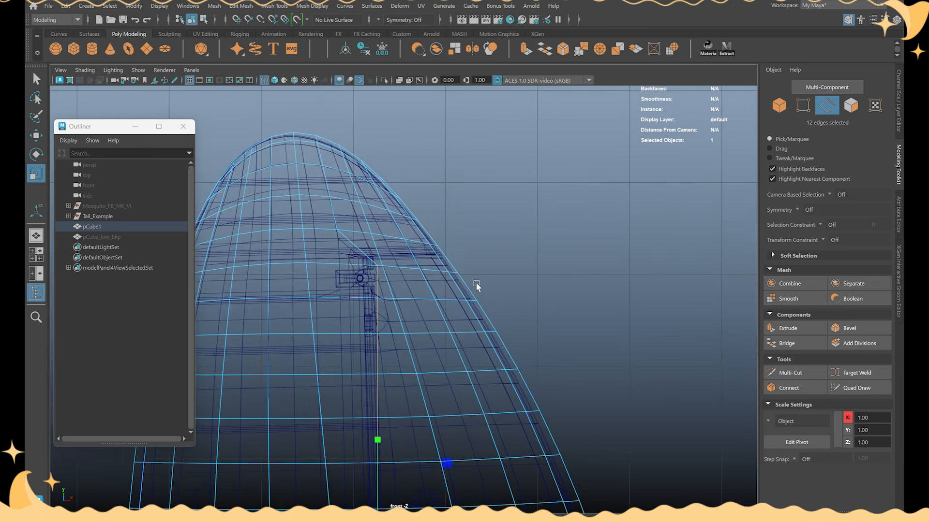
{"action": "scroll", "coordinate": [477, 287], "scroll_direction": "up", "scroll_amount": 3}
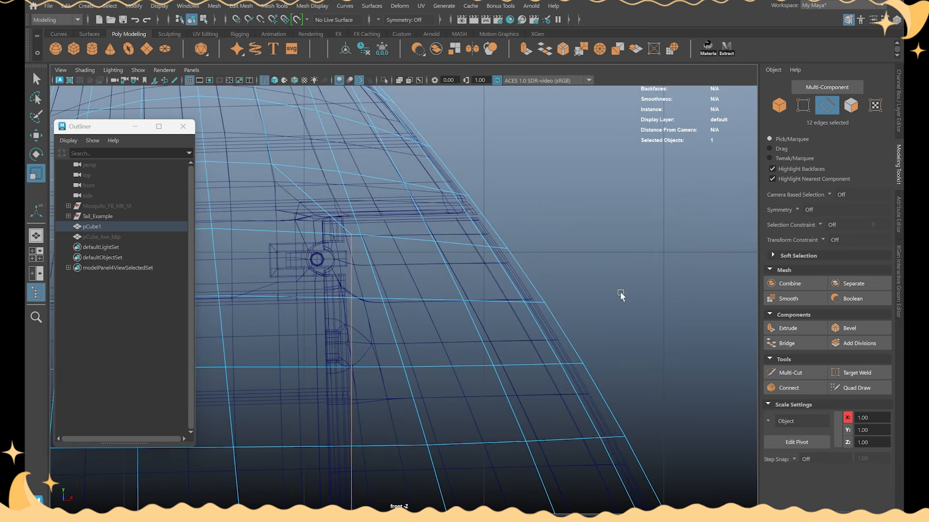
{"action": "key", "text": "q"}
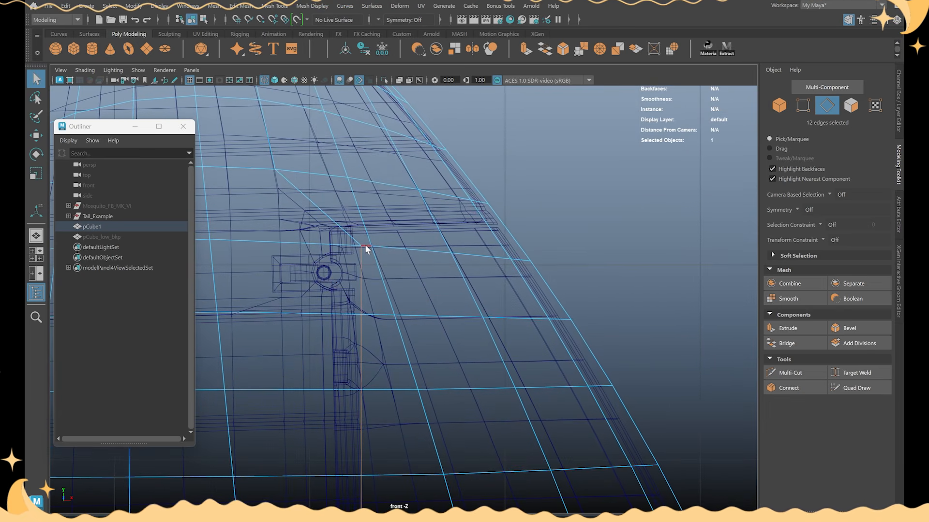
{"action": "double_click", "coordinate": [371, 246]}
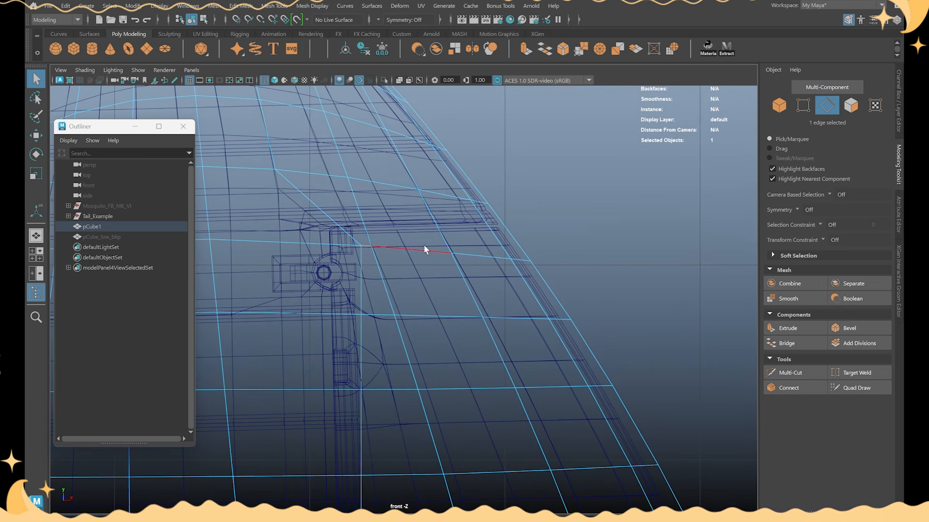
{"action": "scroll", "coordinate": [532, 254], "scroll_direction": "down", "scroll_amount": 3}
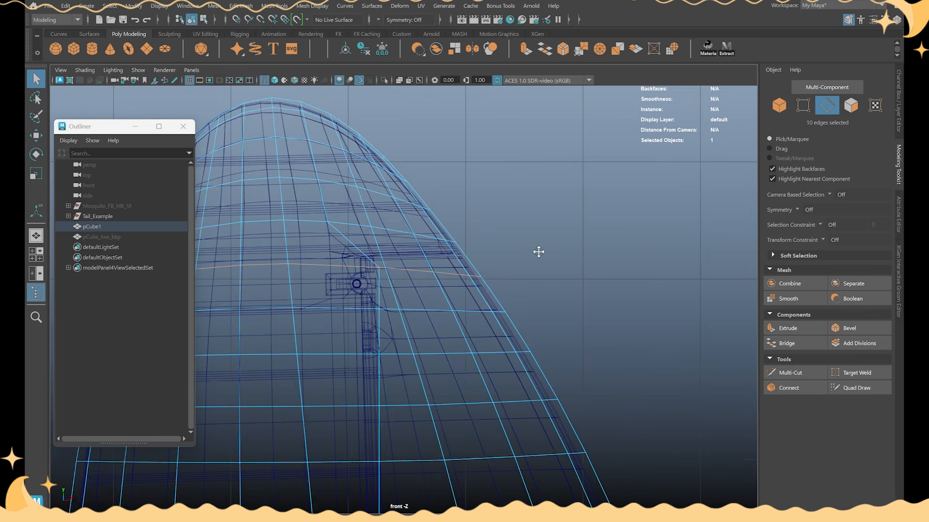
{"action": "mouse_move", "coordinate": [538, 252]}
{"action": "middle_mouse_down", "text": "alt"}
{"action": "mouse_move", "coordinate": [635, 236]}
{"action": "mouse_move", "coordinate": [622, 386]}
{"action": "mouse_move", "coordinate": [622, 378]}
{"action": "middle_mouse_up", "text": "alt"}
{"action": "key", "text": "w"}
{"action": "key", "text": "r"}
{"action": "scroll", "coordinate": [610, 224], "scroll_direction": "down", "scroll_amount": 5}
{"action": "middle_click_drag", "start_coordinate": [610, 279], "coordinate": [588, 208], "text": "alt"}
{"action": "scroll", "coordinate": [588, 208], "scroll_direction": "up", "scroll_amount": 3}
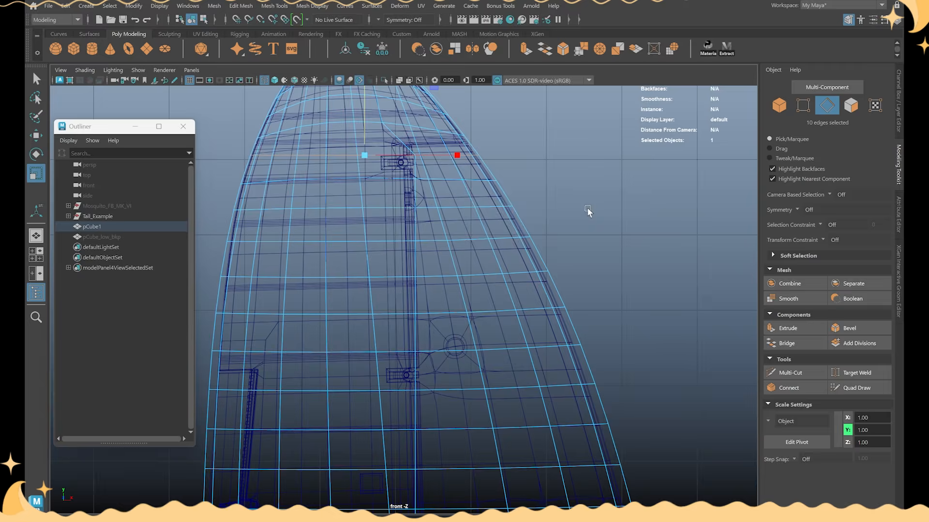
Step: Return pCube1 to object mode in the perspective view and check its edge flow against the Tail_Example
{"action": "key", "text": "space"}
{"action": "key", "text": "space"}
{"action": "right_click_drag", "start_coordinate": [557, 188], "coordinate": [591, 166]}
{"action": "left_click_drag", "start_coordinate": [591, 166], "coordinate": [555, 205], "text": "alt"}
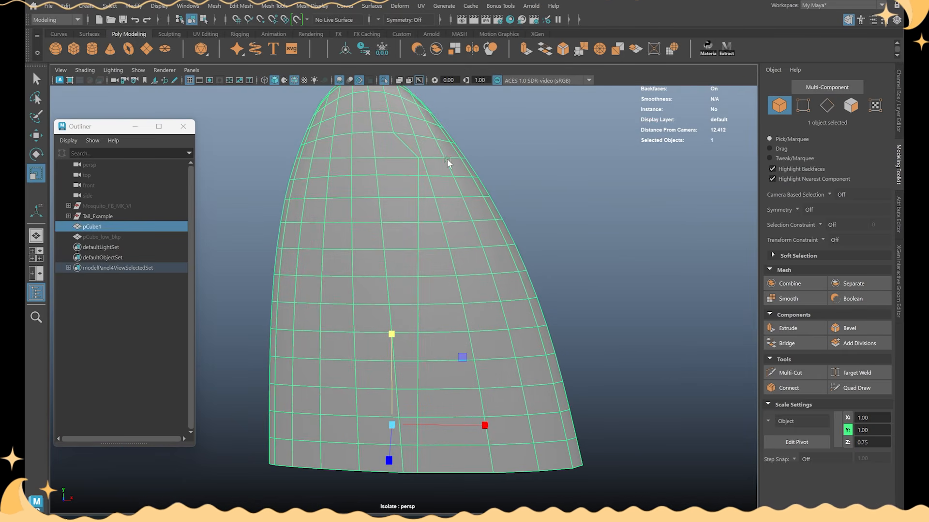
{"action": "left_click_drag", "start_coordinate": [429, 155], "coordinate": [524, 167], "text": "alt"}
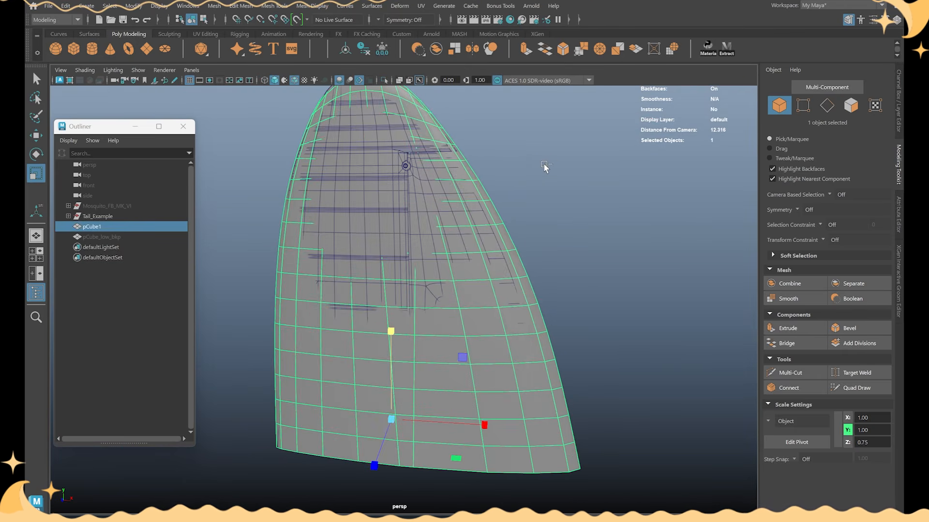
{"action": "left_click_drag", "start_coordinate": [577, 151], "coordinate": [543, 194], "text": "alt"}
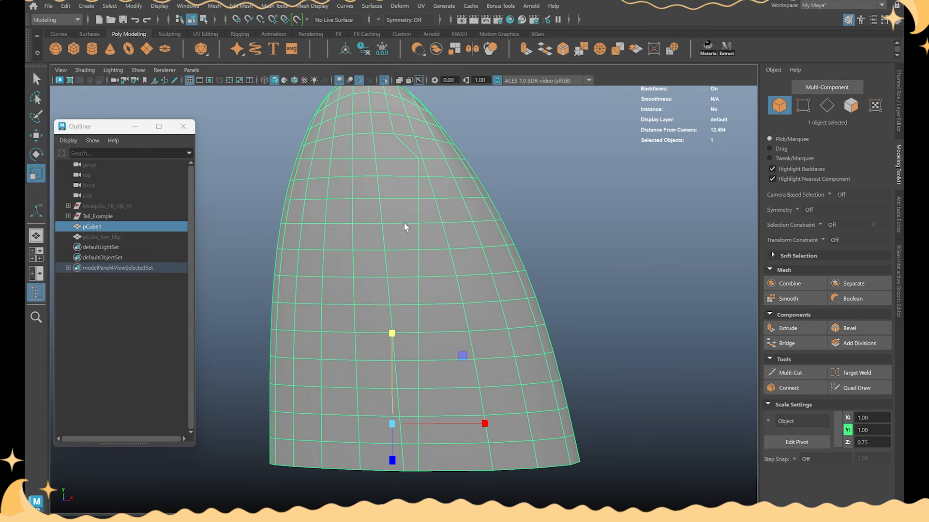
Step: Inspect the isolated fin's surface shading and edge flow from several angles, with and without smooth mesh preview
{"action": "left_click", "coordinate": [583, 157]}
{"action": "left_click_drag", "start_coordinate": [584, 157], "coordinate": [398, 215], "text": "alt"}
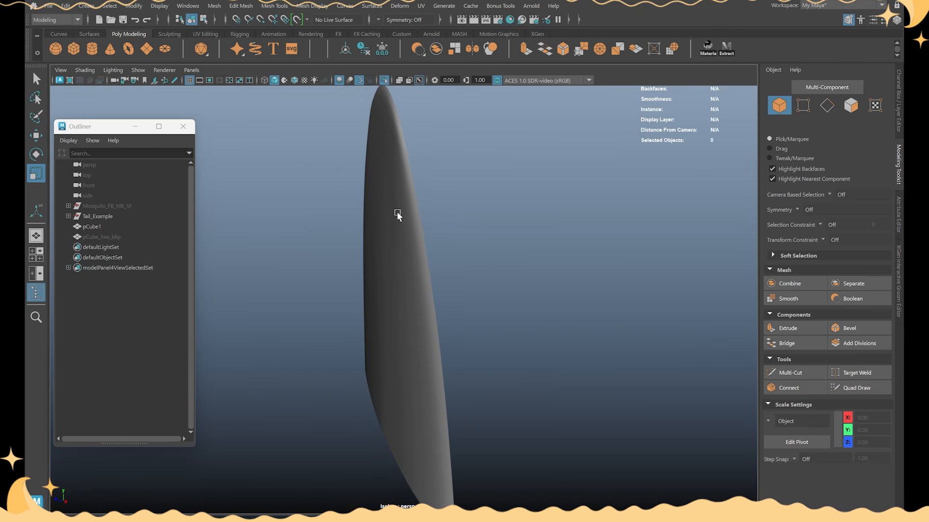
{"action": "left_click_drag", "start_coordinate": [424, 266], "coordinate": [474, 203], "text": "alt"}
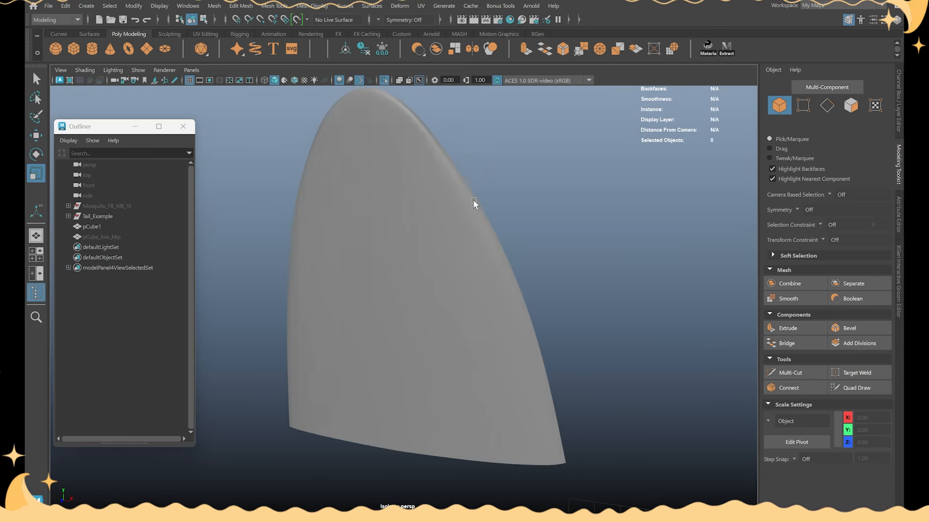
{"action": "left_click", "coordinate": [474, 203]}
{"action": "left_click_drag", "start_coordinate": [526, 187], "coordinate": [413, 167], "text": "alt"}
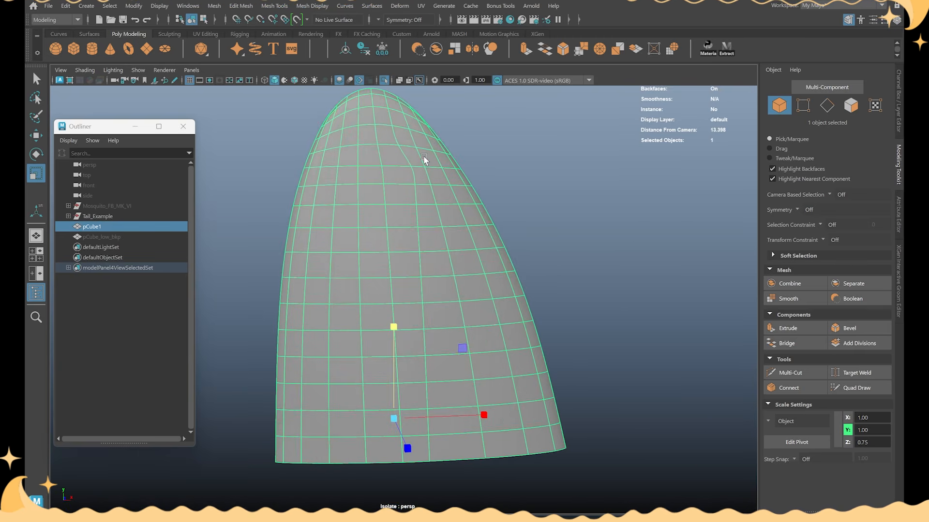
{"action": "key", "text": "1"}
{"action": "left_click_drag", "start_coordinate": [482, 176], "coordinate": [485, 182], "text": "alt"}
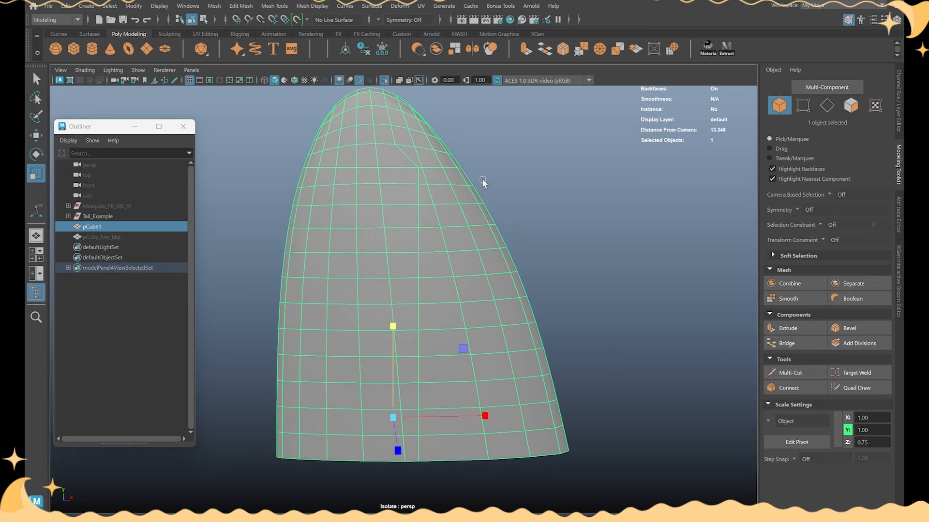
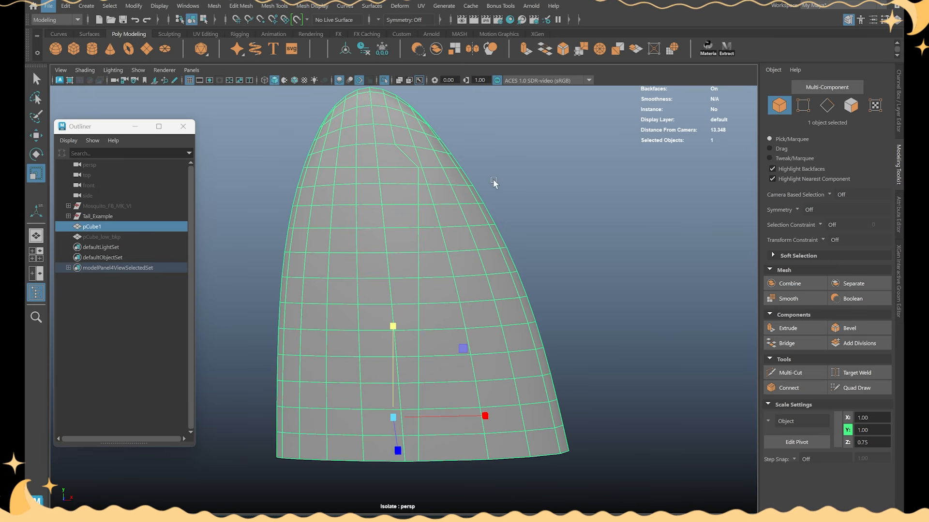
Step: Select the 48 rudder faces behind the straight vertical loop and below the flattened horizontal loop, and extract them as a separate piece
{"action": "left_click_drag", "start_coordinate": [545, 208], "coordinate": [518, 214], "text": "alt"}
{"action": "right_click", "coordinate": [530, 194]}
{"action": "left_click", "coordinate": [530, 224]}
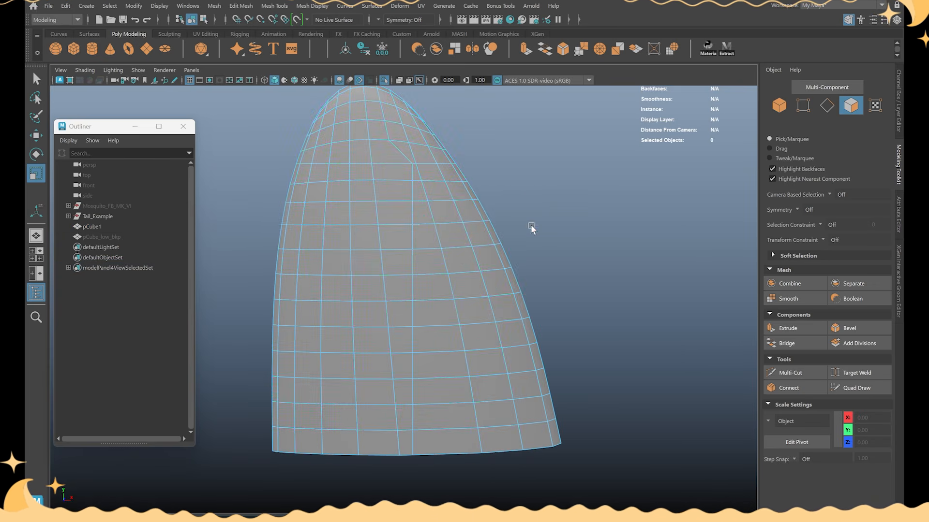
{"action": "left_click_drag", "start_coordinate": [613, 464], "coordinate": [420, 174]}
{"action": "mouse_move", "coordinate": [624, 275]}
{"action": "left_mouse_down", "text": "alt"}
{"action": "mouse_move", "coordinate": [535, 276]}
{"action": "mouse_move", "coordinate": [636, 275]}
{"action": "left_mouse_up", "text": "alt"}
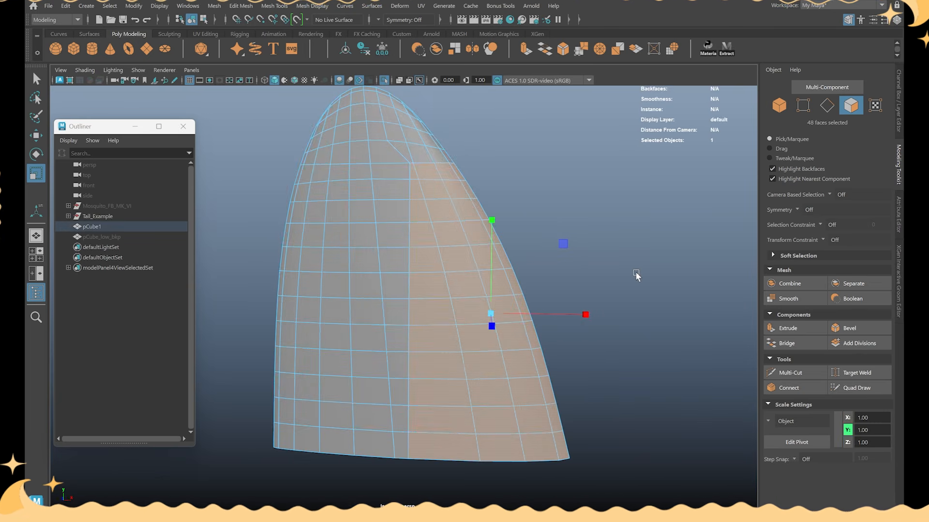
{"action": "left_click", "coordinate": [241, 6]}
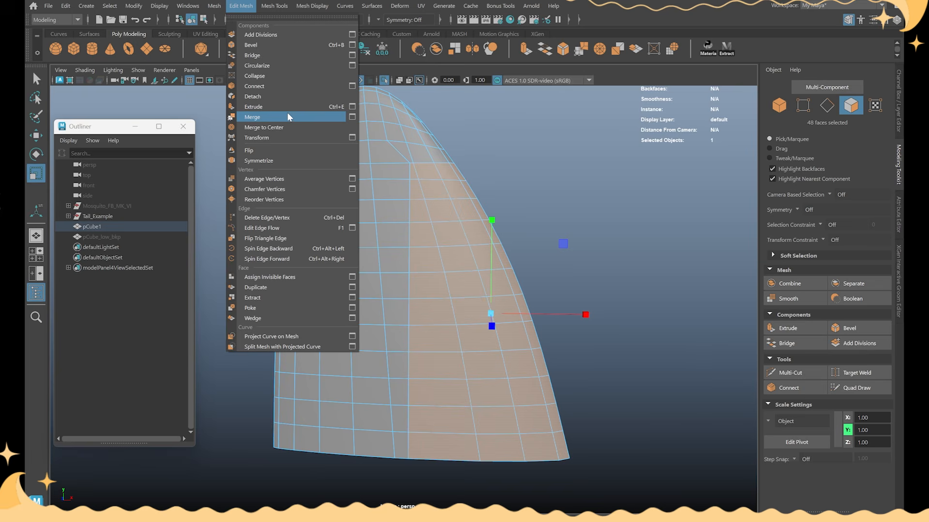
{"action": "left_click", "coordinate": [280, 298]}
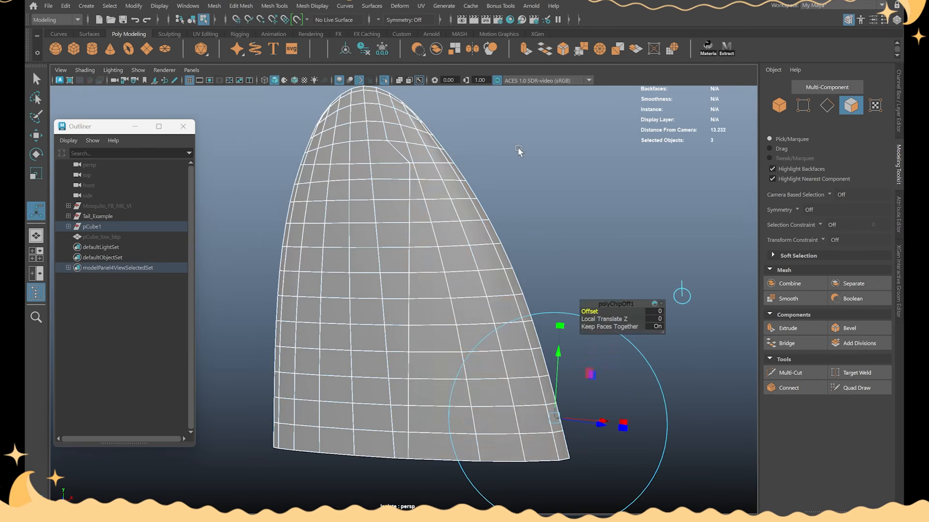
{"action": "key", "text": "w"}
{"action": "right_click_drag", "start_coordinate": [519, 151], "coordinate": [571, 131]}
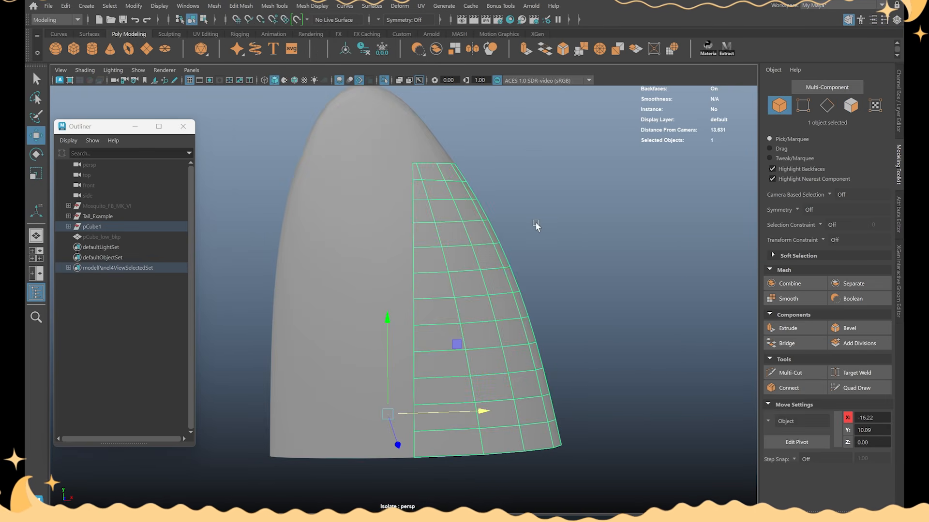
Step: Toggle the visibility of the extracted rudder piece to examine the cutout in the remaining fin
{"action": "left_click_drag", "start_coordinate": [536, 223], "coordinate": [547, 220], "text": "alt"}
{"action": "key", "text": "h"}
{"action": "key", "text": "h"}
{"action": "right_click_drag", "start_coordinate": [557, 202], "coordinate": [493, 207], "text": "alt"}
{"action": "left_click_drag", "start_coordinate": [494, 207], "coordinate": [463, 207], "text": "alt"}
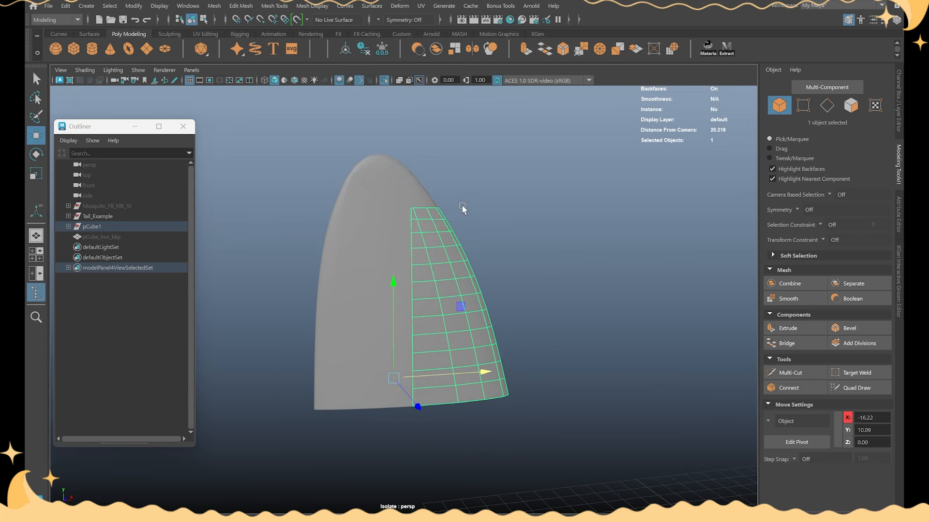
{"action": "right_click_drag", "start_coordinate": [462, 207], "coordinate": [533, 262], "text": "alt"}
{"action": "right_click_drag", "start_coordinate": [517, 217], "coordinate": [452, 224], "text": "alt"}
{"action": "key", "text": "h"}
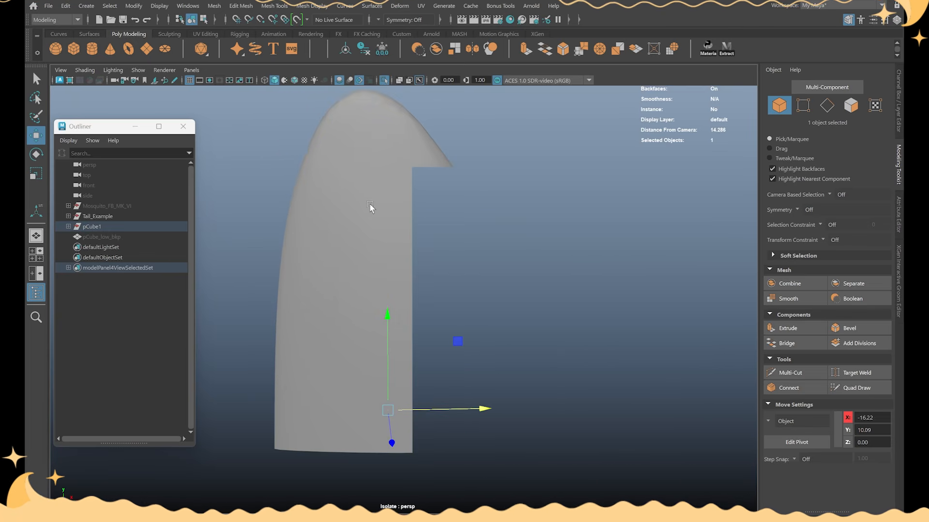
Step: Alternately hide and show the fin and the rudder piece, and examine how the two meshes meet along the hinge line
{"action": "key", "text": "h"}
{"action": "left_click", "coordinate": [359, 207]}
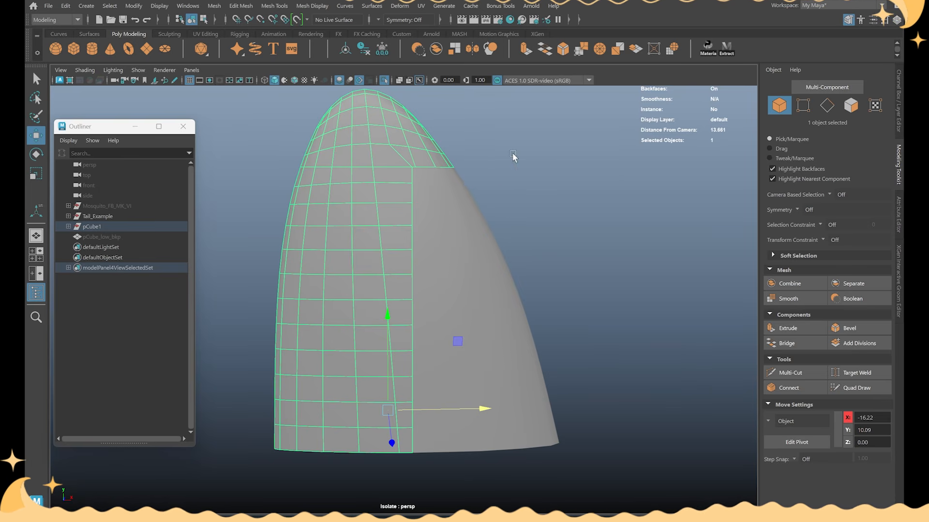
{"action": "left_click", "coordinate": [457, 208]}
{"action": "key", "text": "h"}
{"action": "left_click", "coordinate": [359, 206]}
{"action": "key", "text": "h"}
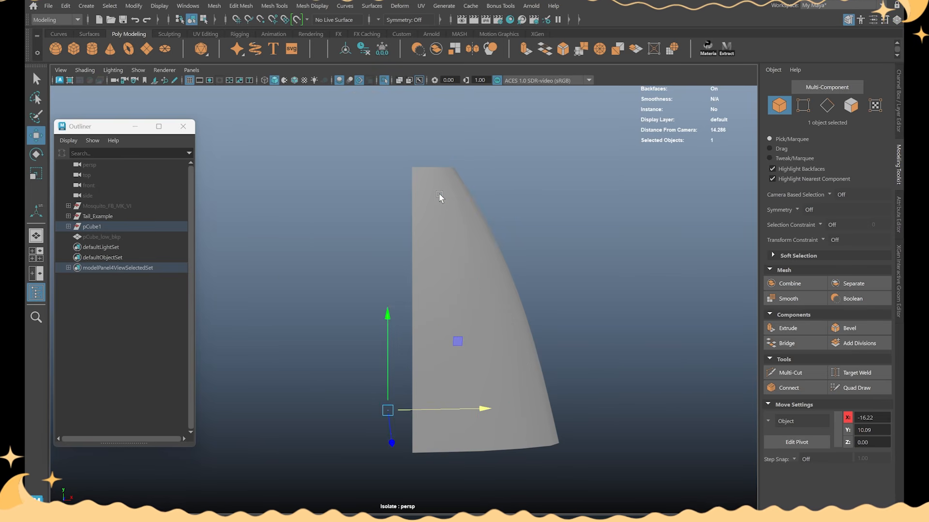
{"action": "key", "text": "h"}
{"action": "left_click", "coordinate": [510, 344]}
{"action": "left_click_drag", "start_coordinate": [457, 445], "coordinate": [454, 426], "text": "alt"}
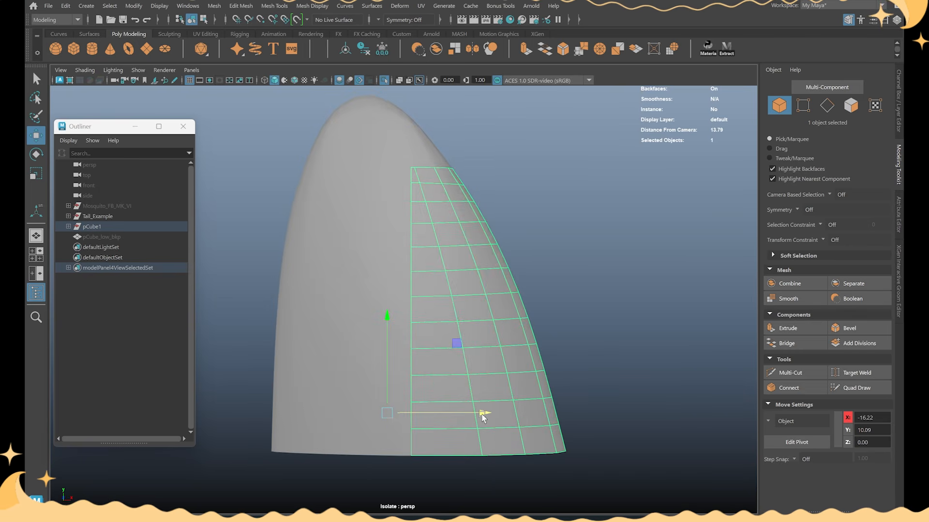
{"action": "left_click", "coordinate": [353, 277]}
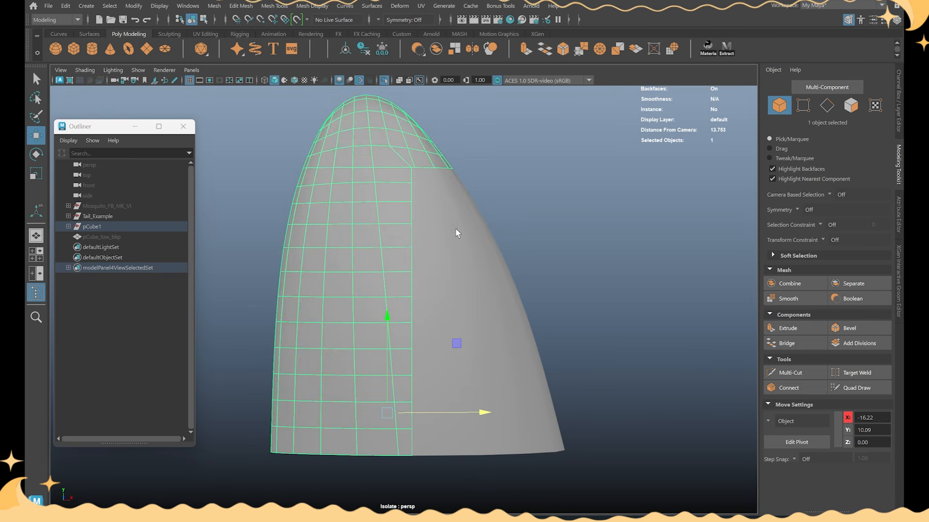
{"action": "left_click", "coordinate": [462, 337], "text": "shift"}
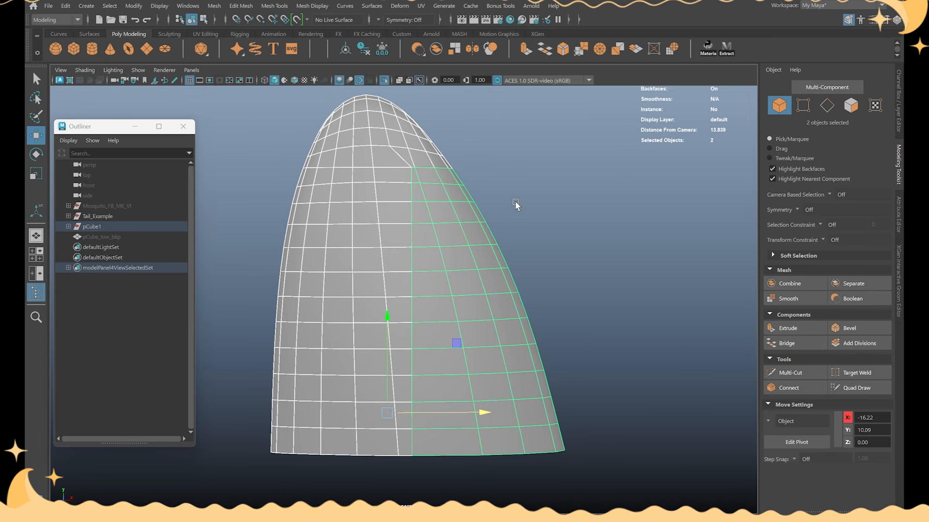
{"action": "left_click_drag", "start_coordinate": [515, 205], "coordinate": [485, 207], "text": "alt"}
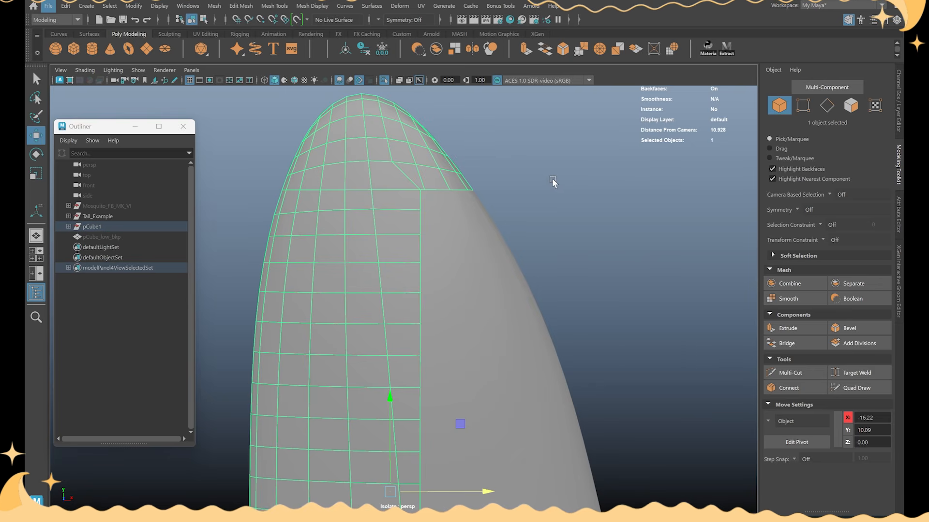
Step: Insert a vertical edge loop with Multi-Cut in the fin's column just ahead of the hinge line
{"action": "scroll", "coordinate": [553, 182], "scroll_direction": "down", "scroll_amount": 3}
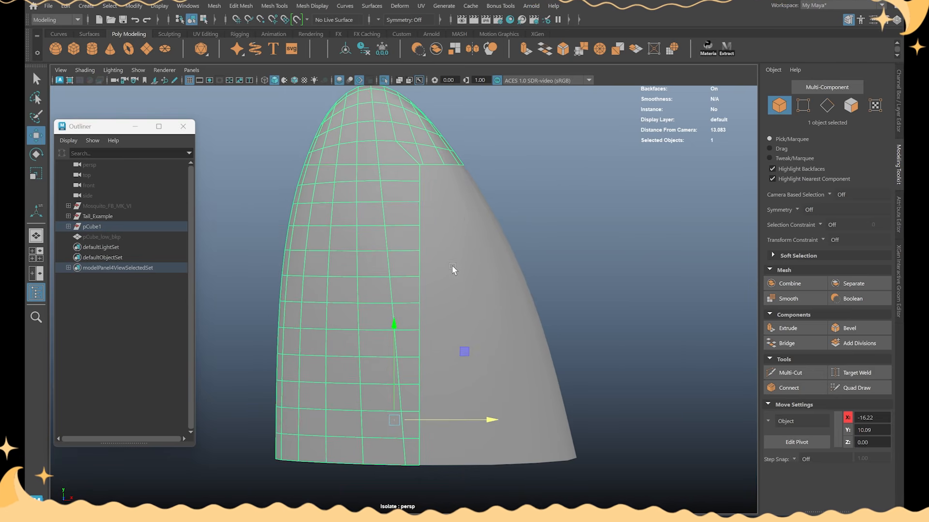
{"action": "right_click_drag", "start_coordinate": [486, 154], "coordinate": [485, 126]}
{"action": "scroll", "coordinate": [496, 207], "scroll_direction": "up", "scroll_amount": 2}
{"action": "key", "text": "q"}
{"action": "left_click", "coordinate": [498, 215]}
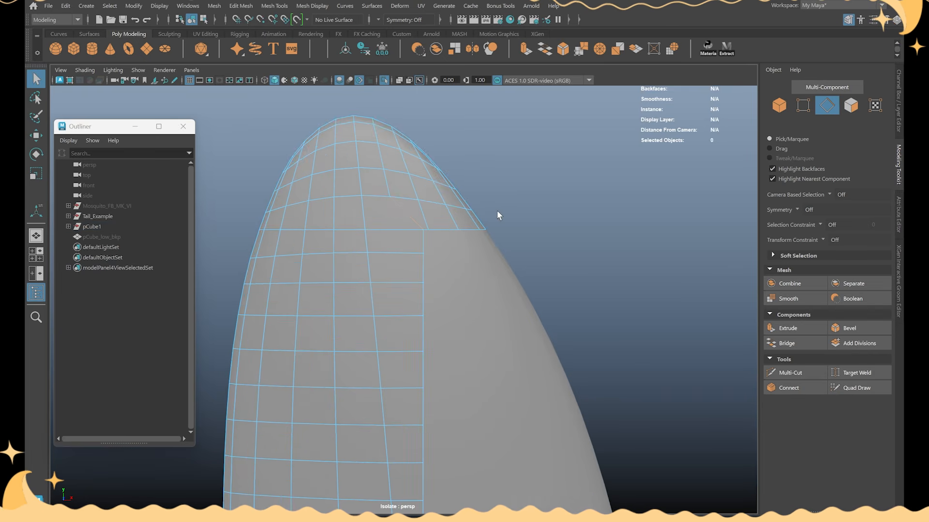
{"action": "scroll", "coordinate": [395, 229], "scroll_direction": "down", "scroll_amount": 1}
{"action": "middle_click_drag", "start_coordinate": [394, 228], "coordinate": [413, 194], "text": "alt"}
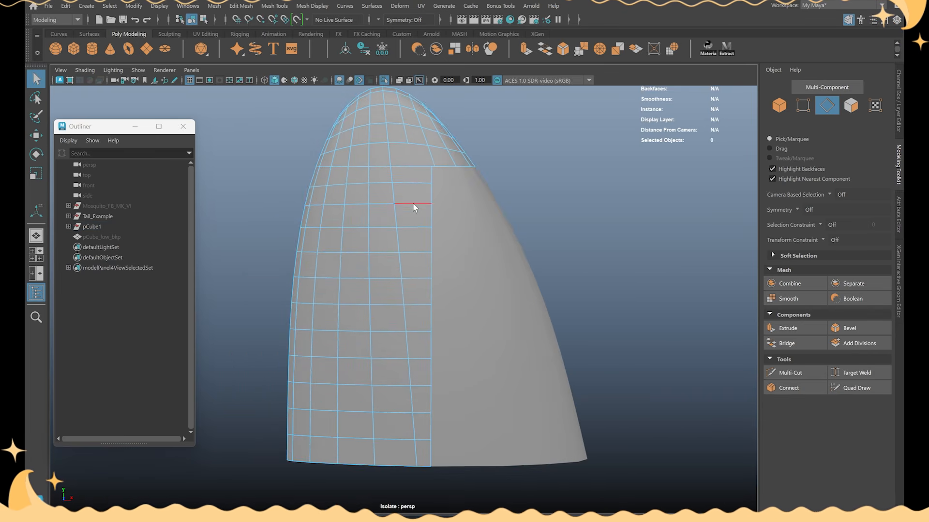
{"action": "right_click_drag", "start_coordinate": [418, 168], "coordinate": [415, 177], "text": "shift"}
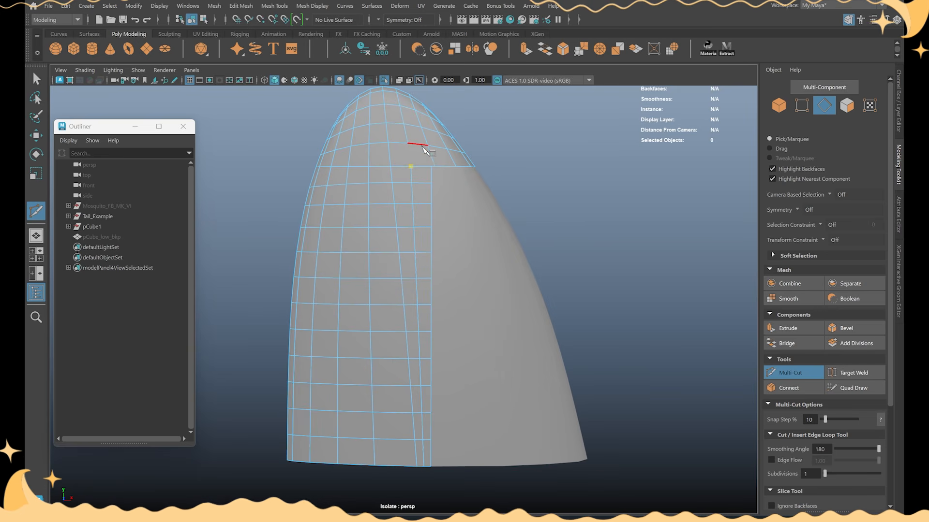
{"action": "key", "text": "w"}
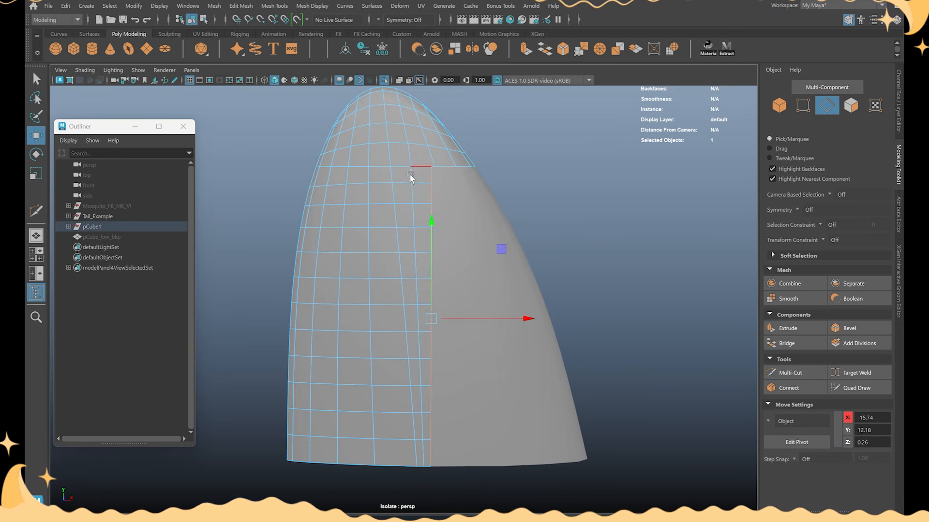
Step: Apply Edit Edge Flow repeatedly to the fin's vertical edge loops ahead of the hinge line to even out their spacing
{"action": "double_click", "coordinate": [391, 155]}
{"action": "key", "text": "g"}
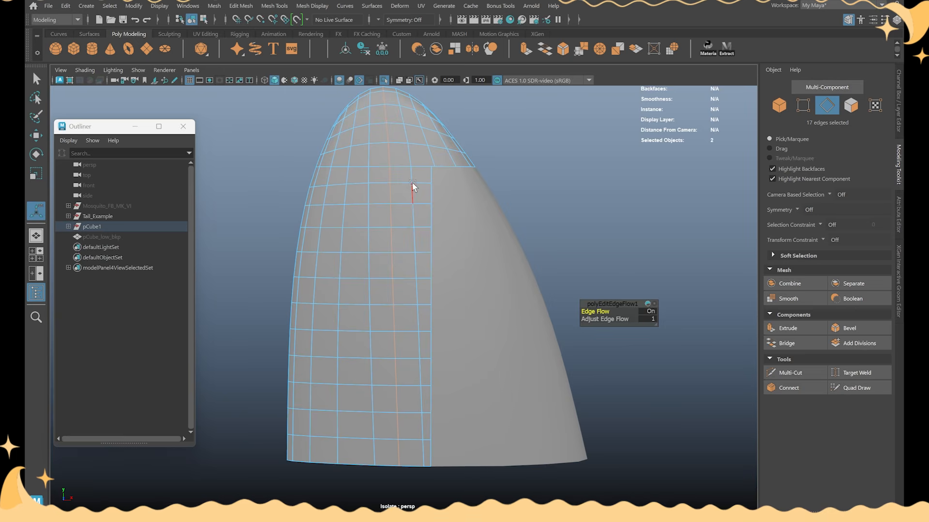
{"action": "key", "text": "g"}
{"action": "key", "text": "g"}
{"action": "key", "text": "g"}
{"action": "key", "text": "g"}
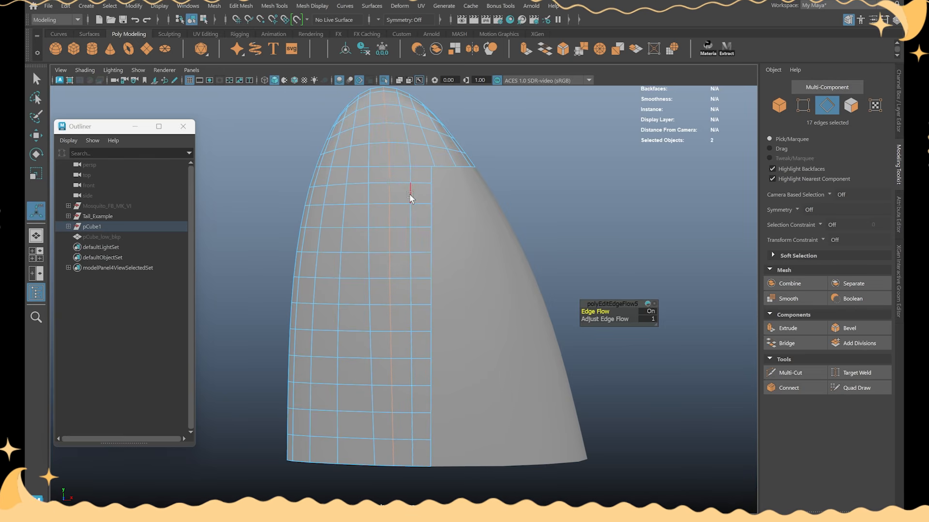
{"action": "key", "text": "g"}
{"action": "key", "text": "g"}
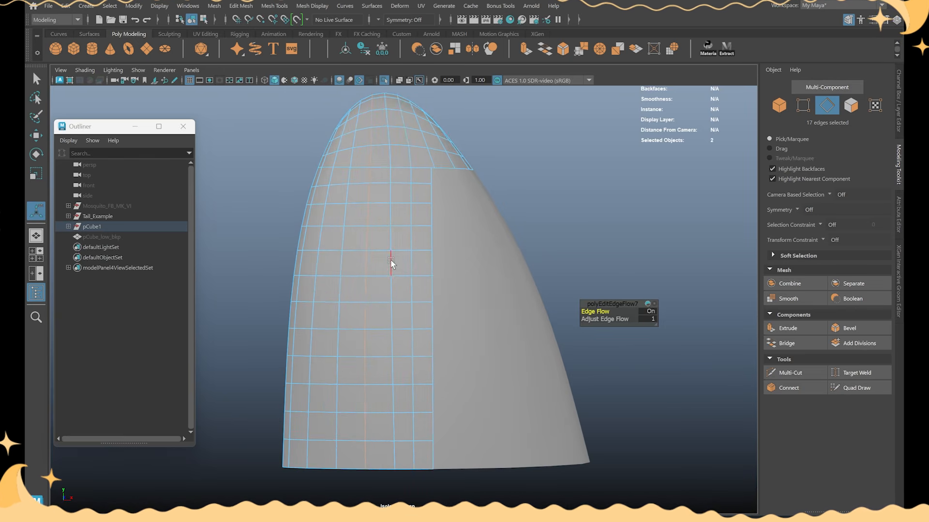
{"action": "key", "text": "g"}
{"action": "key", "text": "g"}
{"action": "key", "text": "g"}
{"action": "key", "text": "g"}
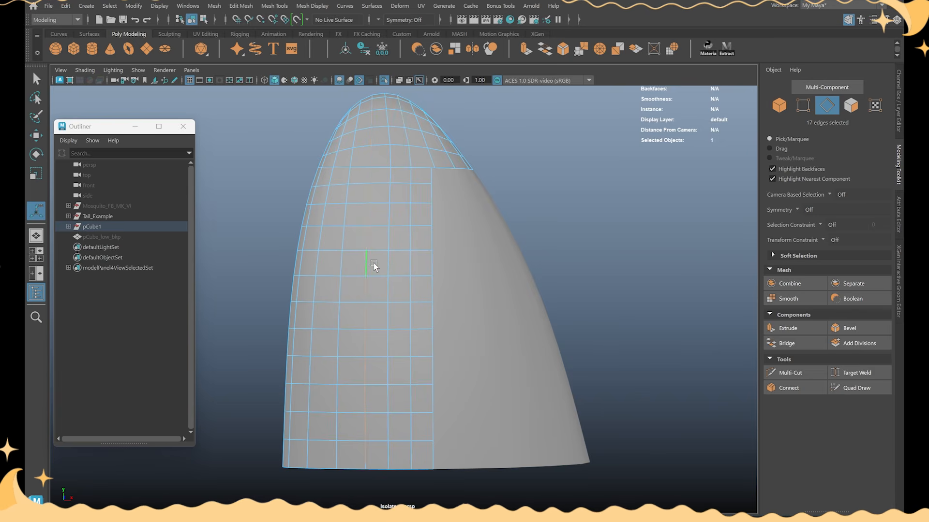
{"action": "key", "text": "g"}
{"action": "key", "text": "g"}
{"action": "key", "text": "g"}
{"action": "key", "text": "g"}
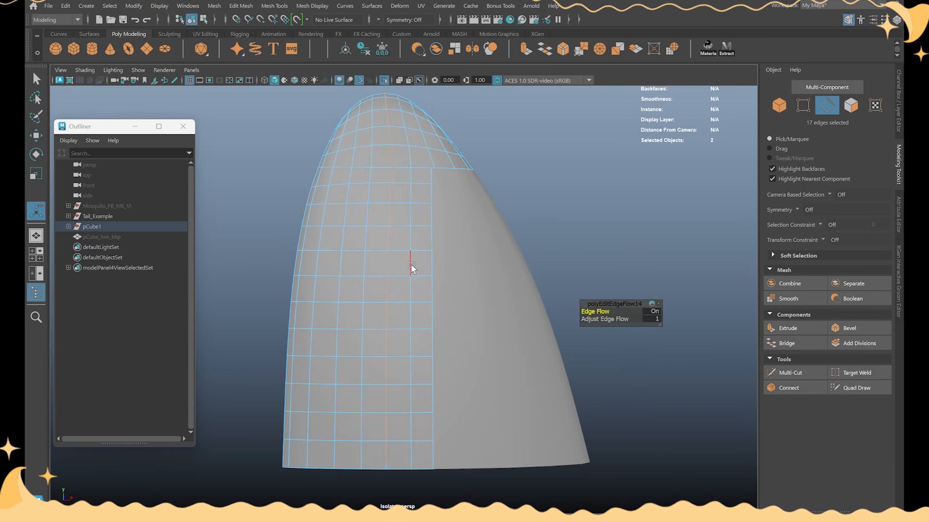
Step: Return to object mode and inspect the fin's shading from several angles with the wireframe overlay toggled
{"action": "right_click_drag", "start_coordinate": [504, 212], "coordinate": [544, 189]}
{"action": "left_click_drag", "start_coordinate": [543, 189], "coordinate": [520, 245], "text": "alt"}
{"action": "left_click", "coordinate": [463, 142]}
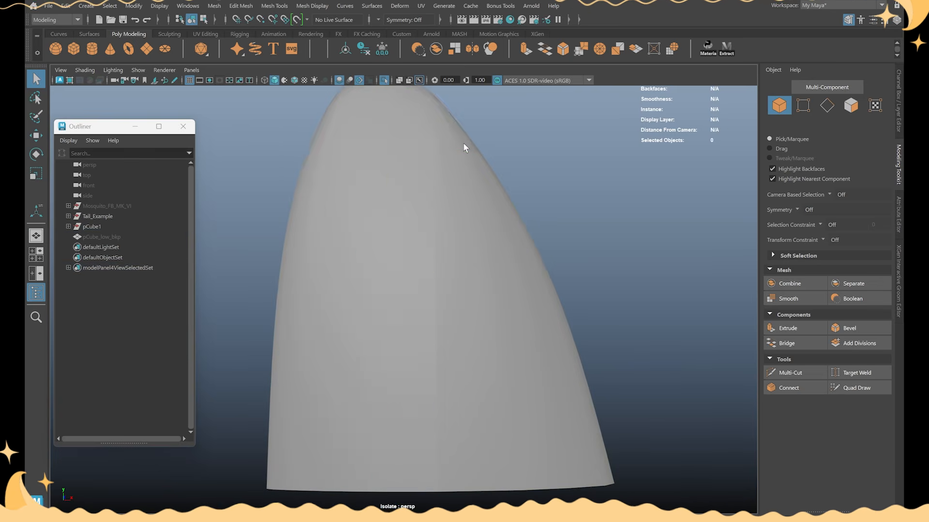
{"action": "left_click", "coordinate": [294, 80]}
{"action": "mouse_move", "coordinate": [542, 184]}
{"action": "left_mouse_down", "text": "alt"}
{"action": "mouse_move", "coordinate": [575, 190]}
{"action": "mouse_move", "coordinate": [508, 243]}
{"action": "mouse_move", "coordinate": [518, 245]}
{"action": "mouse_move", "coordinate": [508, 224]}
{"action": "left_mouse_up", "text": "alt"}
{"action": "left_click", "coordinate": [294, 79]}
{"action": "mouse_move", "coordinate": [474, 126]}
{"action": "left_mouse_down", "text": "alt"}
{"action": "mouse_move", "coordinate": [518, 155]}
{"action": "mouse_move", "coordinate": [485, 288]}
{"action": "mouse_move", "coordinate": [591, 234]}
{"action": "mouse_move", "coordinate": [536, 264]}
{"action": "left_mouse_up", "text": "alt"}
Step: Merge the stray vertex beside the upper corner of the fin's rudder cutout into the corner vertex with Target Weld
{"action": "left_click", "coordinate": [509, 269]}
{"action": "key", "text": "F9"}
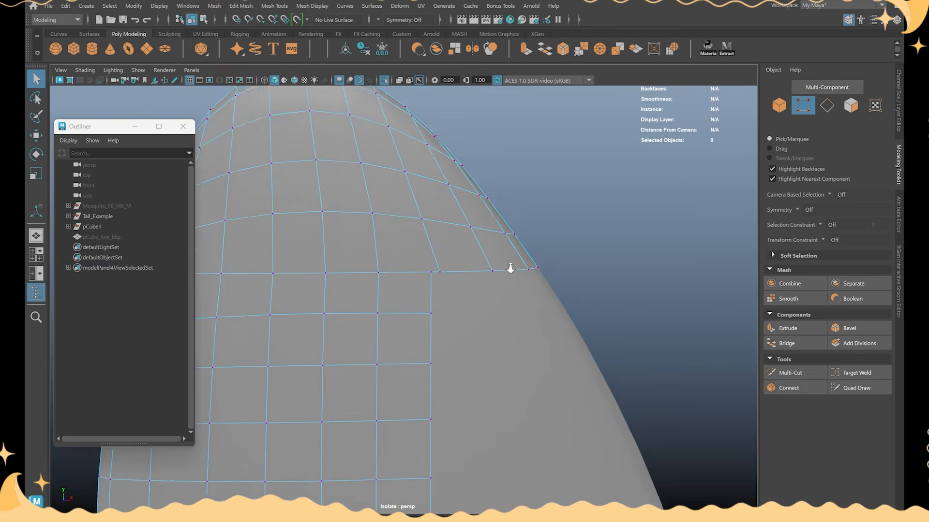
{"action": "scroll", "coordinate": [510, 269], "scroll_direction": "up", "scroll_amount": 3}
{"action": "left_click_drag", "start_coordinate": [435, 243], "coordinate": [421, 235], "text": "alt"}
{"action": "left_click", "coordinate": [420, 240]}
{"action": "right_click_drag", "start_coordinate": [593, 191], "coordinate": [591, 169], "text": "shift"}
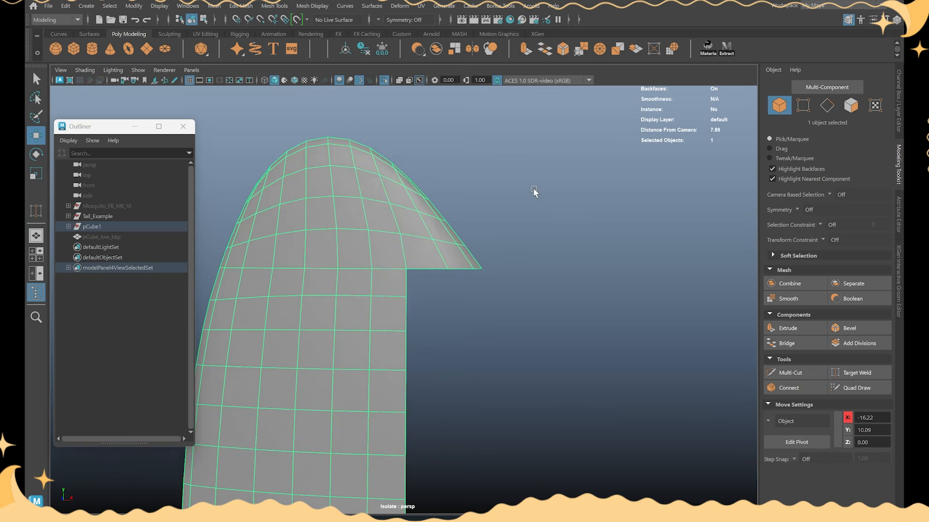
Step: Take the fin out of isolation and insert a vertical edge loop with Multi-Cut in the rudder's column beside the hinge line
{"action": "left_click_drag", "start_coordinate": [534, 191], "coordinate": [485, 197], "text": "alt"}
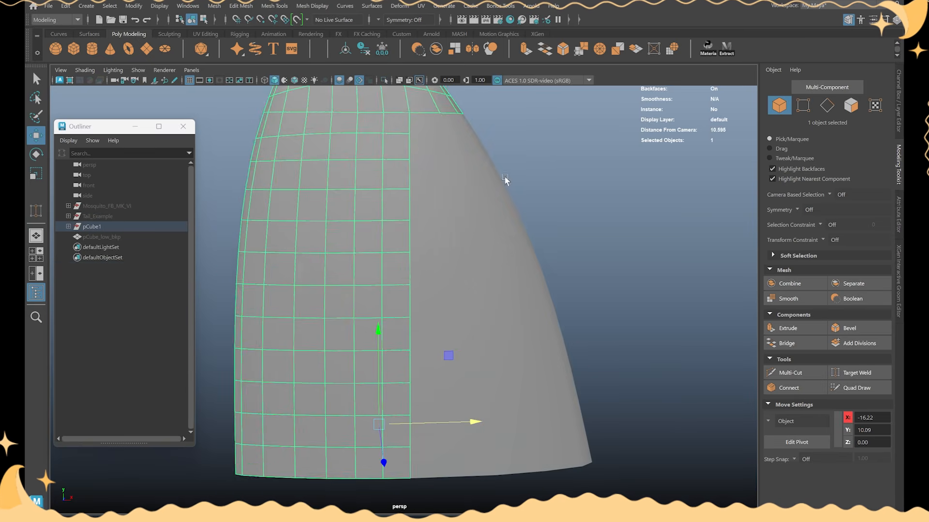
{"action": "scroll", "coordinate": [580, 184], "scroll_direction": "down", "scroll_amount": 2}
{"action": "left_click_drag", "start_coordinate": [472, 238], "coordinate": [524, 231], "text": "alt"}
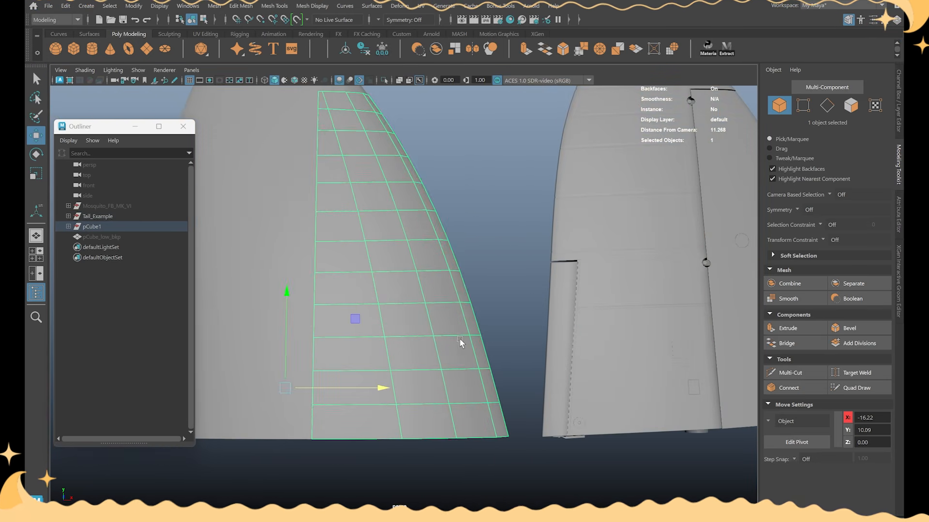
{"action": "left_click_drag", "start_coordinate": [459, 338], "coordinate": [500, 356], "text": "alt"}
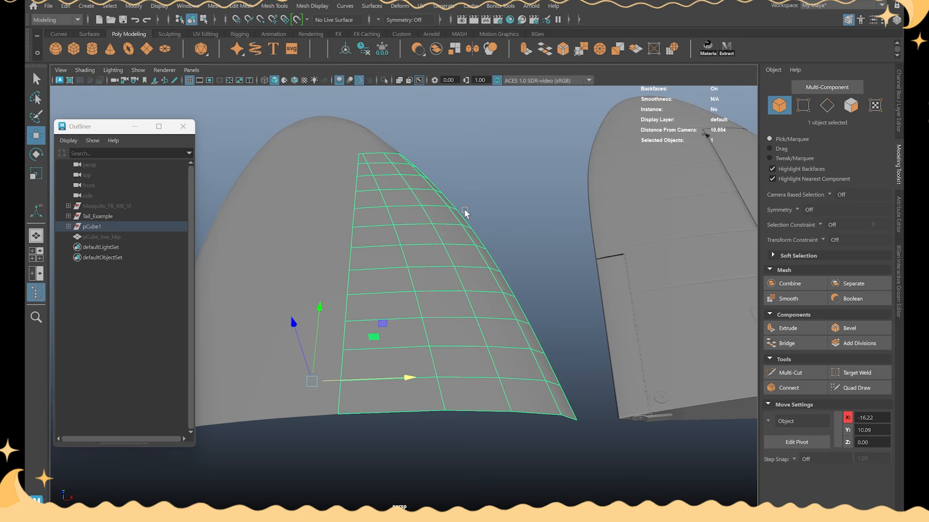
{"action": "scroll", "coordinate": [492, 261], "scroll_direction": "up", "scroll_amount": 3}
{"action": "left_click", "coordinate": [790, 373]}
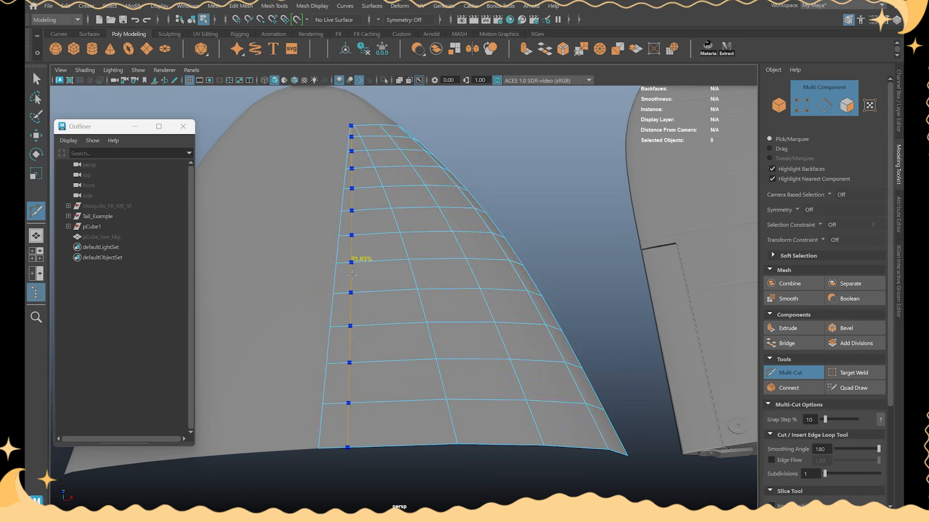
{"action": "left_click", "coordinate": [377, 262]}
{"action": "key", "text": "q"}
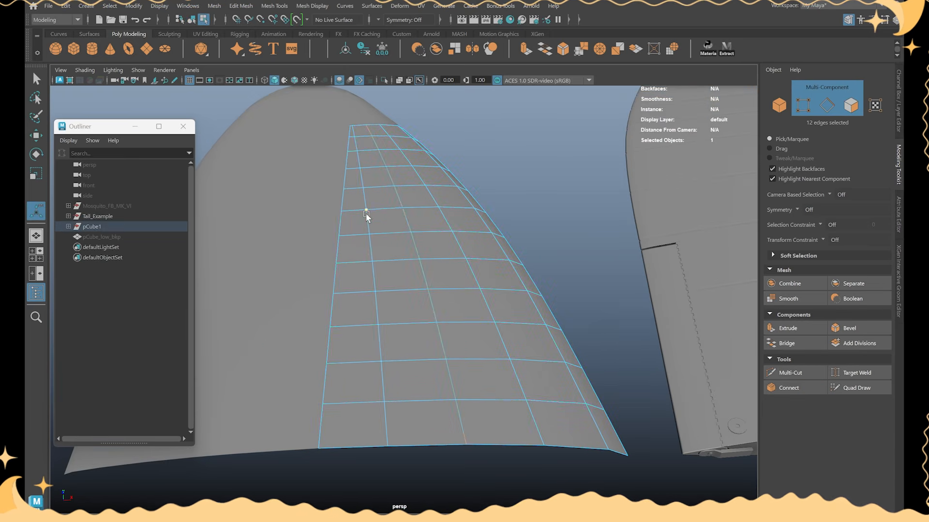
Step: Even out the rudder's vertical edge loops with Edit Edge Flow and clear the edge selection
{"action": "key", "text": "g"}
{"action": "left_click", "coordinate": [827, 106]}
{"action": "left_click", "coordinate": [537, 130]}
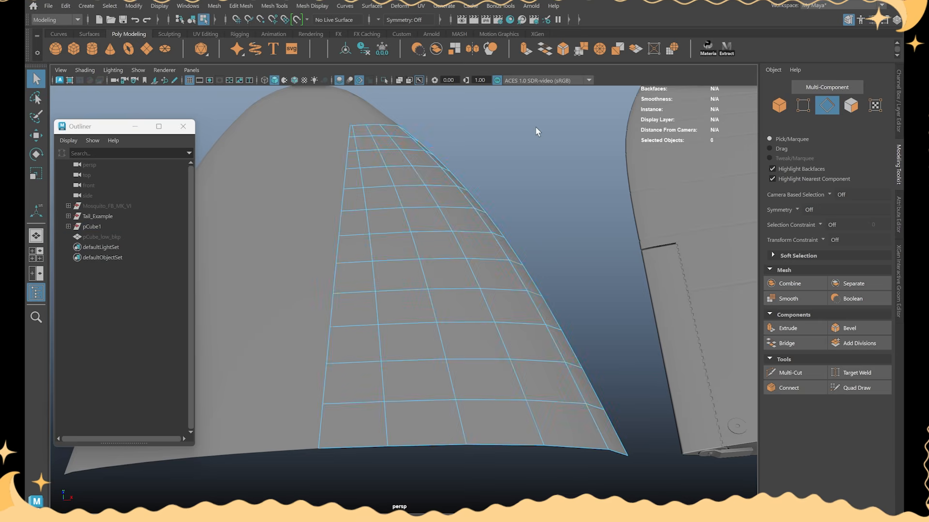
Step: Shift the single vertex near the top of the rudder's hinge edge sideways along Z with soft selection off
{"action": "left_click_drag", "start_coordinate": [537, 131], "coordinate": [440, 173], "text": "alt"}
{"action": "left_click_drag", "start_coordinate": [444, 100], "coordinate": [437, 135], "text": "alt"}
{"action": "key", "text": "F9"}
{"action": "left_click", "coordinate": [353, 212]}
{"action": "key", "text": "f"}
{"action": "left_click_drag", "start_coordinate": [397, 195], "coordinate": [462, 244], "text": "alt"}
{"action": "key", "text": "w"}
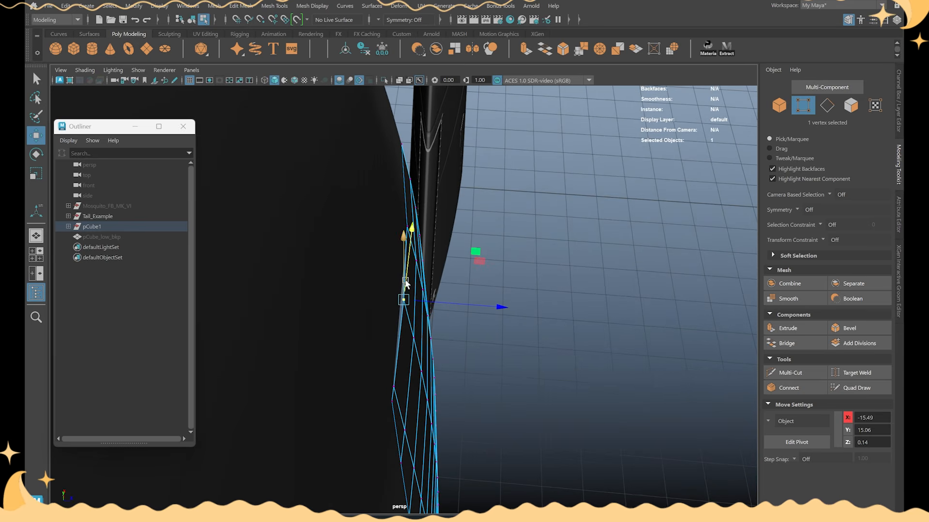
{"action": "left_click_drag", "start_coordinate": [415, 286], "coordinate": [558, 336], "text": "alt"}
{"action": "key", "text": "b"}
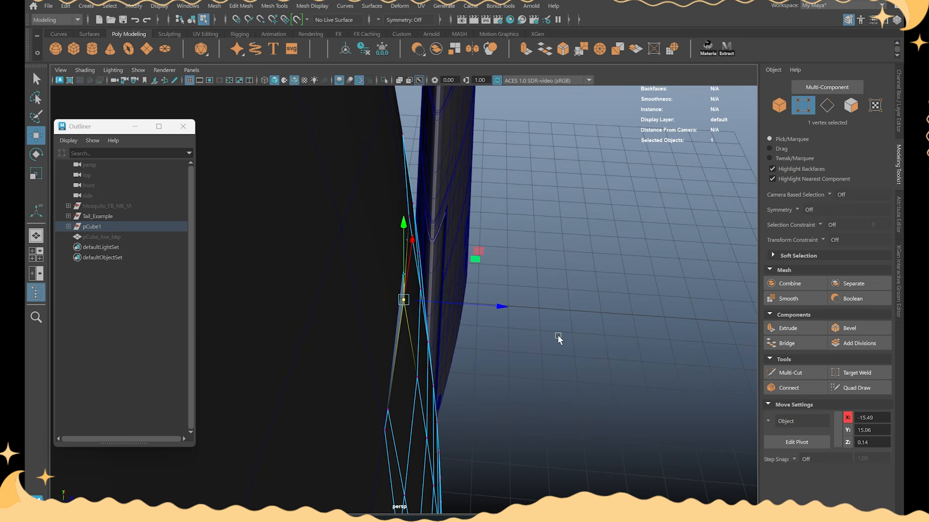
{"action": "left_click_drag", "start_coordinate": [433, 303], "coordinate": [486, 267]}
Step: Smooth the rudder's uppermost interior horizontal edge loop with Edit Edge Flow and slide it up to line up with the fin's row
{"action": "key", "text": "F10"}
{"action": "double_click", "coordinate": [454, 397]}
{"action": "left_click_drag", "start_coordinate": [520, 404], "coordinate": [583, 345], "text": "alt"}
{"action": "key", "text": "g"}
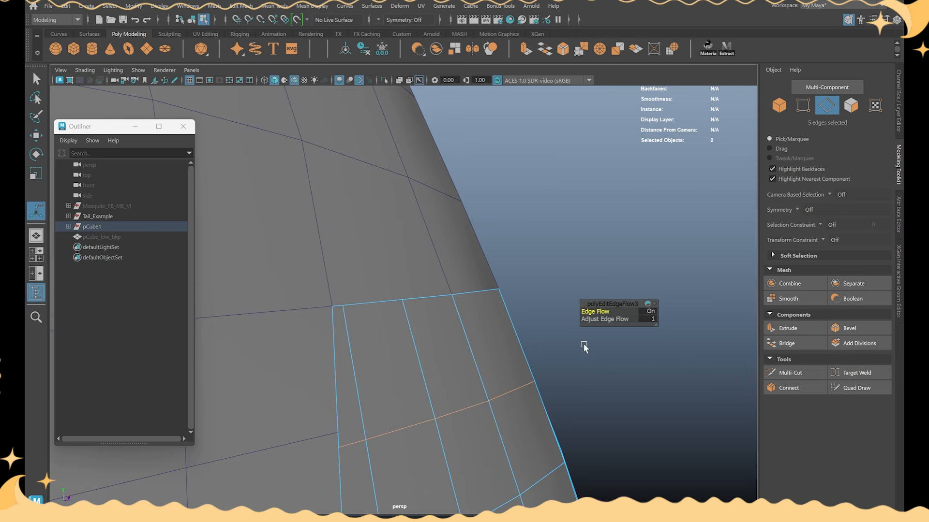
{"action": "key", "text": "w"}
{"action": "middle_click_drag", "start_coordinate": [454, 380], "coordinate": [454, 367], "text": "shift"}
{"action": "right_click_drag", "start_coordinate": [566, 290], "coordinate": [565, 291]}
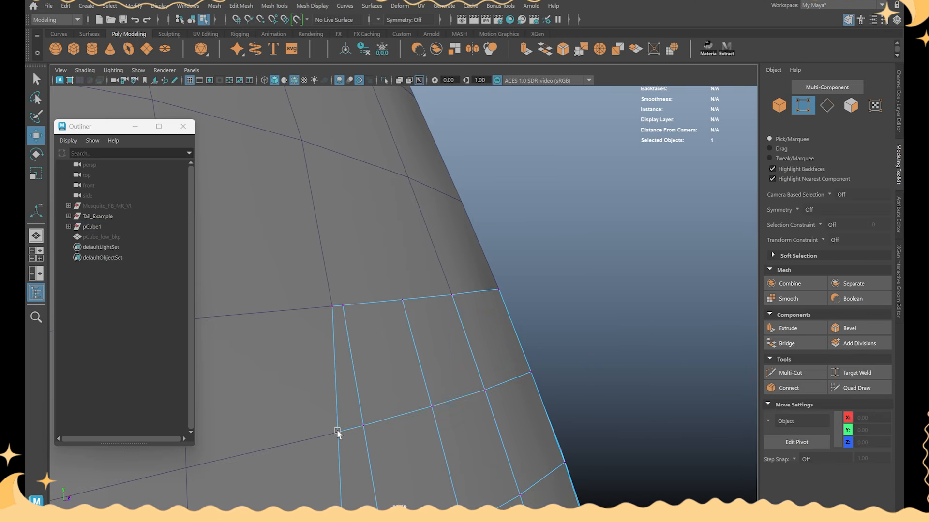
{"action": "left_click", "coordinate": [338, 431]}
{"action": "left_click_drag", "start_coordinate": [338, 431], "coordinate": [395, 381], "text": "alt"}
Step: Turn on smooth mesh preview for the rudder in object mode and inspect its seam with the fin without the wireframe overlay
{"action": "right_click_drag", "start_coordinate": [446, 227], "coordinate": [530, 211]}
{"action": "left_click_drag", "start_coordinate": [530, 211], "coordinate": [441, 323], "text": "alt"}
{"action": "left_click", "coordinate": [441, 323]}
{"action": "key", "text": "3"}
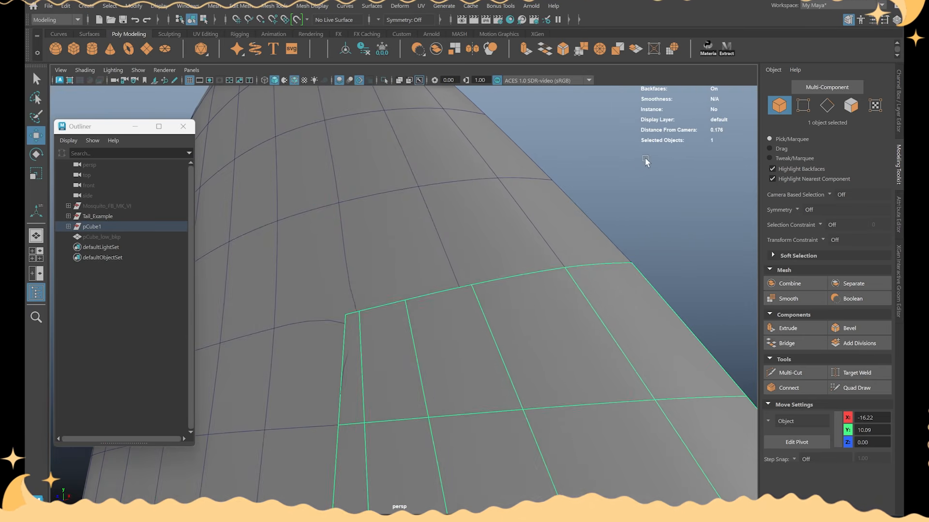
{"action": "left_click", "coordinate": [647, 161]}
{"action": "left_click_drag", "start_coordinate": [647, 162], "coordinate": [568, 221], "text": "alt"}
{"action": "left_click", "coordinate": [292, 79]}
{"action": "mouse_move", "coordinate": [542, 184]}
{"action": "left_mouse_down", "text": "alt"}
{"action": "mouse_move", "coordinate": [426, 262]}
{"action": "mouse_move", "coordinate": [484, 239]}
{"action": "mouse_move", "coordinate": [471, 235]}
{"action": "left_mouse_up", "text": "alt"}
{"action": "left_click", "coordinate": [435, 251]}
{"action": "left_click", "coordinate": [412, 245]}
{"action": "key", "text": "F9"}
{"action": "left_click", "coordinate": [409, 226]}
{"action": "key", "text": "b"}
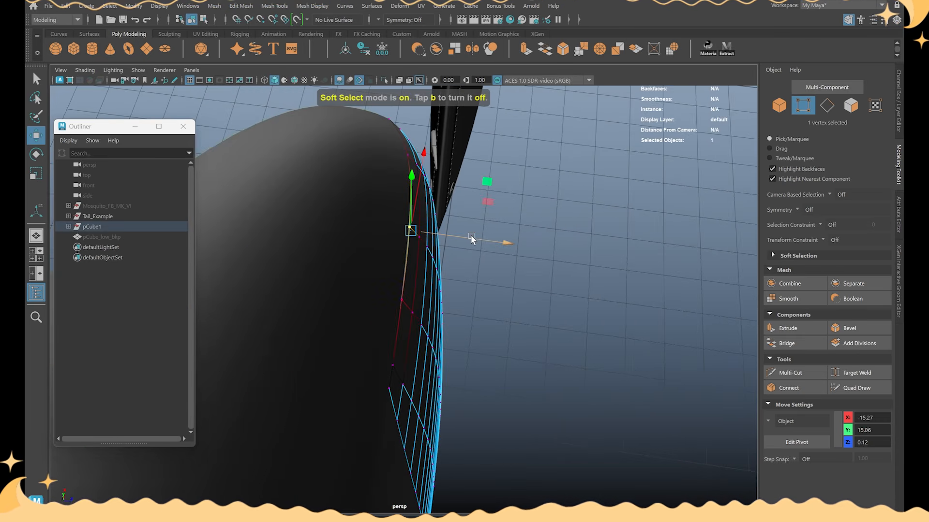
{"action": "key", "text": "b"}
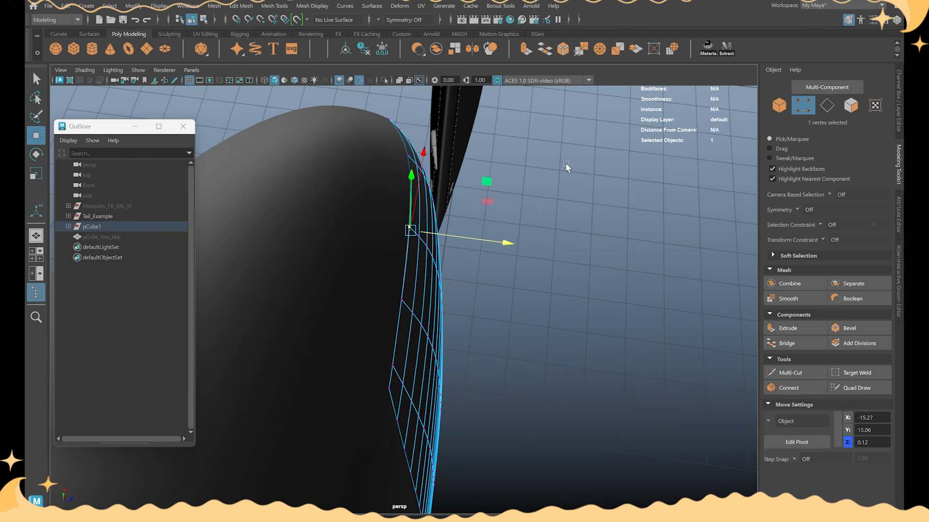
Step: Return to object mode and compare the shading and outline of the assembled fin and rudder with the Tail_Example
{"action": "key", "text": "F8"}
{"action": "left_click", "coordinate": [566, 167]}
{"action": "left_click_drag", "start_coordinate": [565, 167], "coordinate": [467, 189], "text": "alt"}
{"action": "right_click_drag", "start_coordinate": [467, 188], "coordinate": [249, 196], "text": "alt"}
{"action": "left_click_drag", "start_coordinate": [503, 312], "coordinate": [475, 315], "text": "alt"}
{"action": "middle_click_drag", "start_coordinate": [475, 316], "coordinate": [463, 249], "text": "alt"}
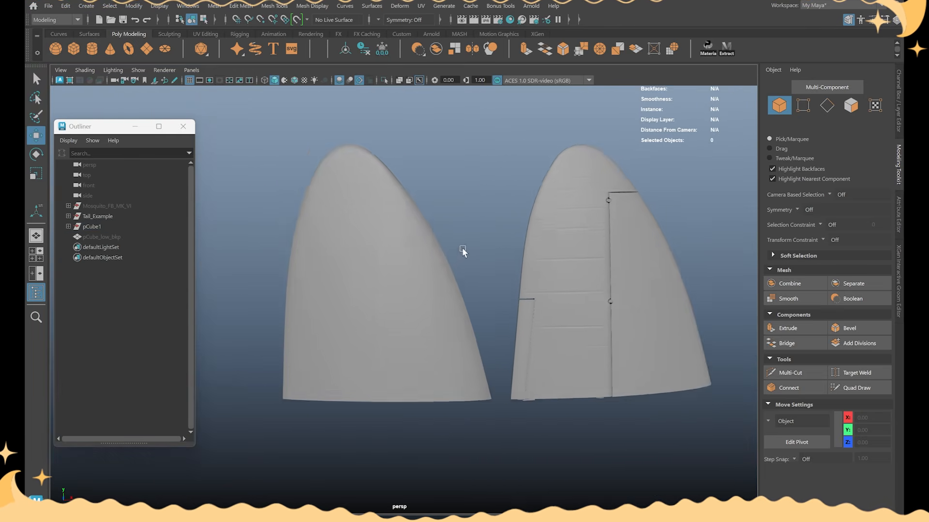
{"action": "scroll", "coordinate": [462, 247], "scroll_direction": "up", "scroll_amount": 2}
{"action": "left_click_drag", "start_coordinate": [455, 213], "coordinate": [477, 252], "text": "alt"}
{"action": "left_click_drag", "start_coordinate": [518, 265], "coordinate": [344, 166]}
{"action": "left_click_drag", "start_coordinate": [446, 187], "coordinate": [481, 218], "text": "alt"}
{"action": "left_click", "coordinate": [473, 184]}
Step: Select a two-by-two block of faces near the lower trailing edge of the rudder
{"action": "left_click", "coordinate": [455, 246]}
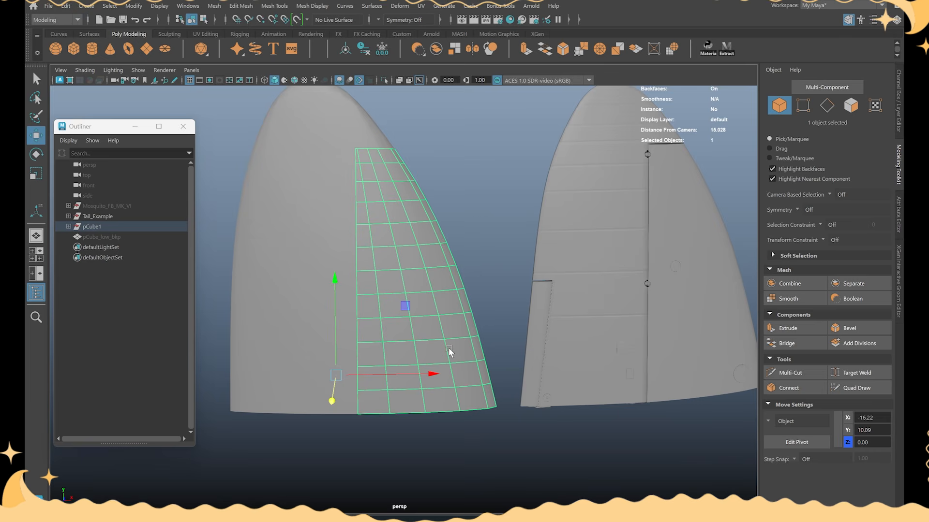
{"action": "left_click_drag", "start_coordinate": [457, 374], "coordinate": [442, 290], "text": "alt"}
{"action": "right_click_drag", "start_coordinate": [435, 217], "coordinate": [456, 263], "text": "shift"}
{"action": "key", "text": "w"}
{"action": "right_click_drag", "start_coordinate": [538, 237], "coordinate": [474, 297], "text": "alt"}
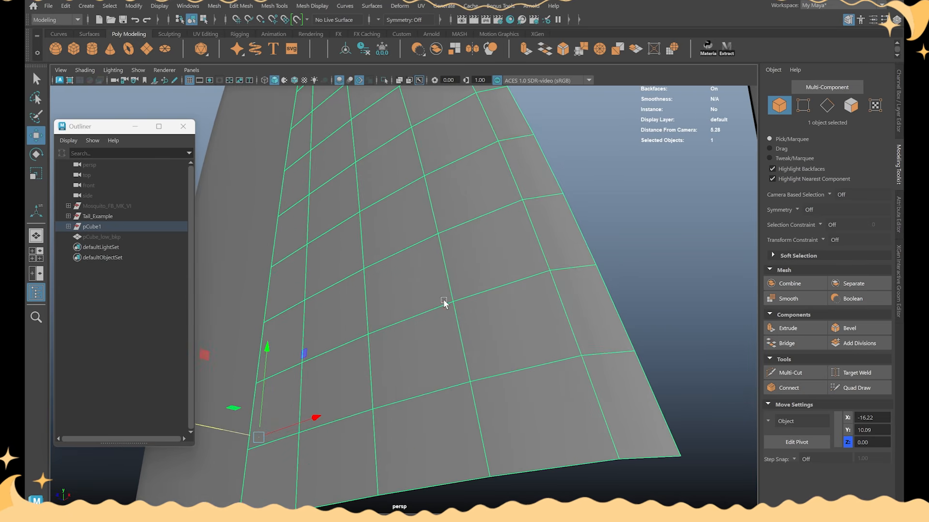
{"action": "left_click_drag", "start_coordinate": [444, 299], "coordinate": [721, 153], "text": "alt"}
{"action": "left_click", "coordinate": [853, 107]}
{"action": "left_click", "coordinate": [454, 298]}
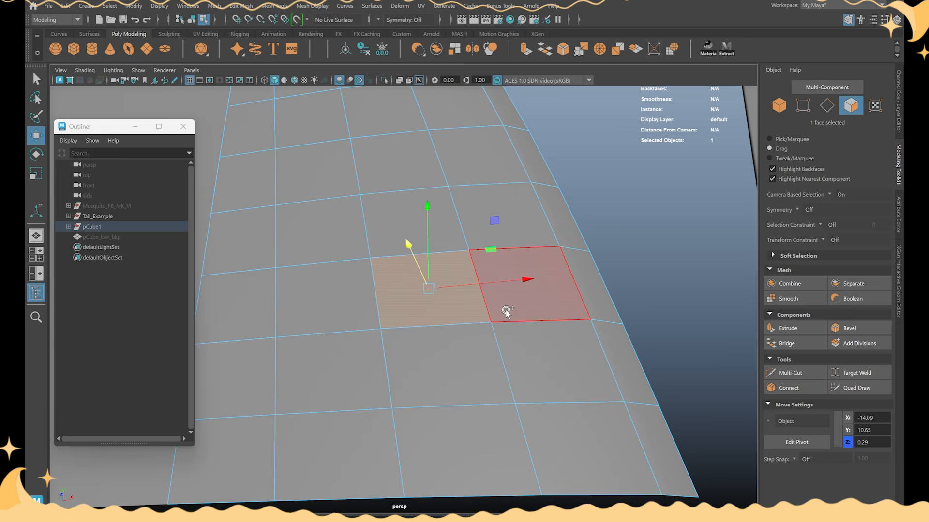
{"action": "left_click_drag", "start_coordinate": [506, 311], "coordinate": [515, 277], "text": "shift"}
{"action": "scroll", "coordinate": [512, 276], "scroll_direction": "down", "scroll_amount": 3}
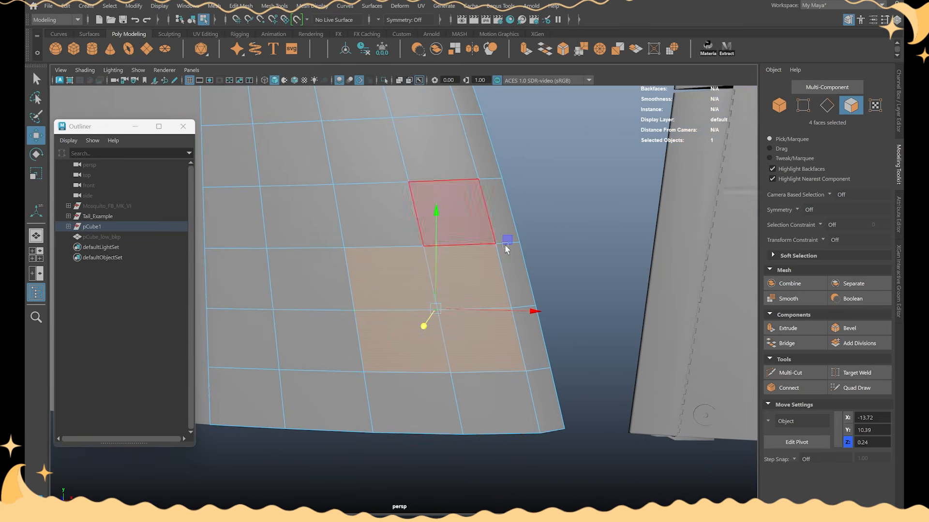
{"action": "scroll", "coordinate": [450, 217], "scroll_direction": "up", "scroll_amount": 2}
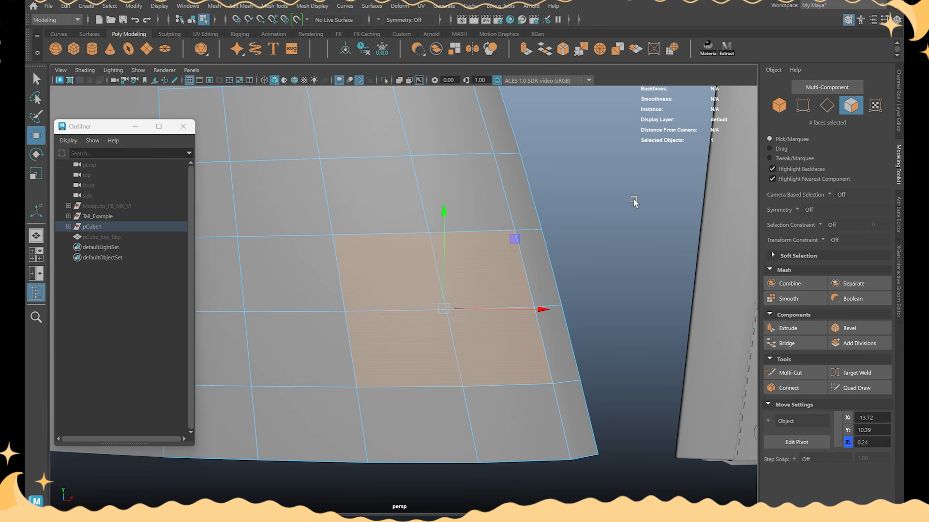
{"action": "left_click_drag", "start_coordinate": [618, 254], "coordinate": [621, 253], "text": "alt"}
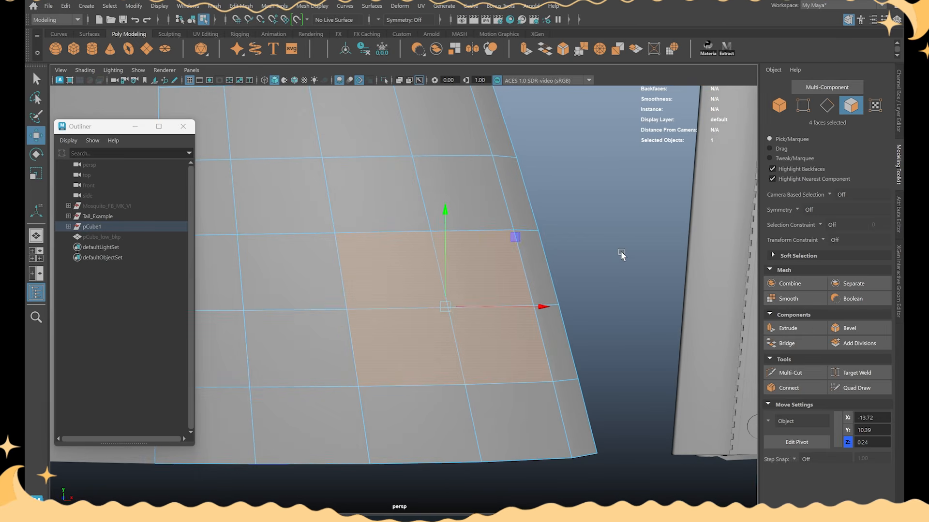
{"action": "left_click_drag", "start_coordinate": [718, 230], "coordinate": [657, 232], "text": "alt"}
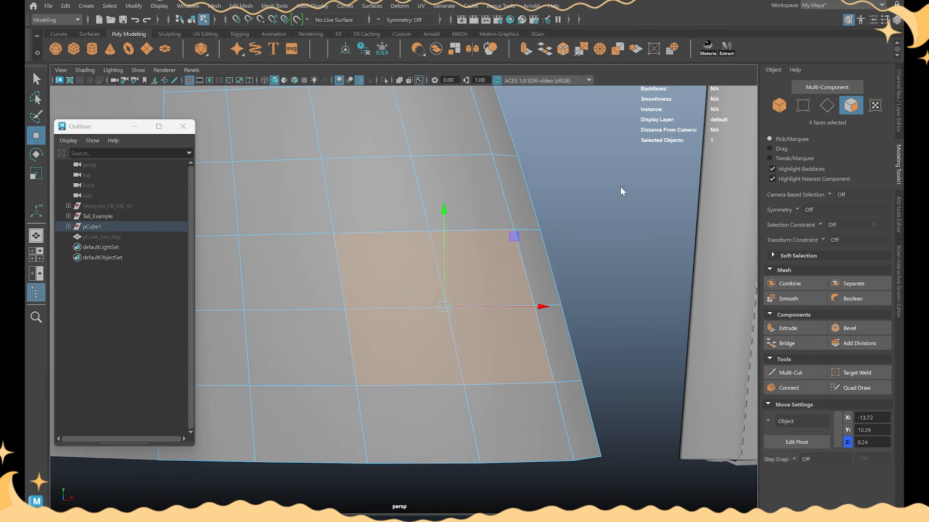
Step: Extrude the selected rudder faces with an inward offset and circularize the resulting four inner faces
{"action": "right_click_drag", "start_coordinate": [620, 187], "coordinate": [612, 214], "text": "shift"}
{"action": "left_click_drag", "start_coordinate": [613, 213], "coordinate": [603, 223], "text": "alt"}
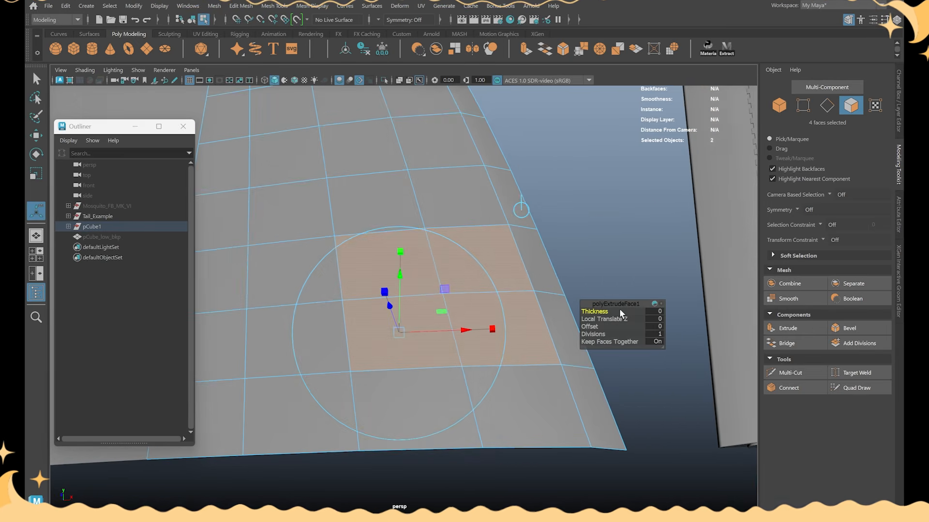
{"action": "left_click_drag", "start_coordinate": [589, 326], "coordinate": [595, 266]}
{"action": "key", "text": "w"}
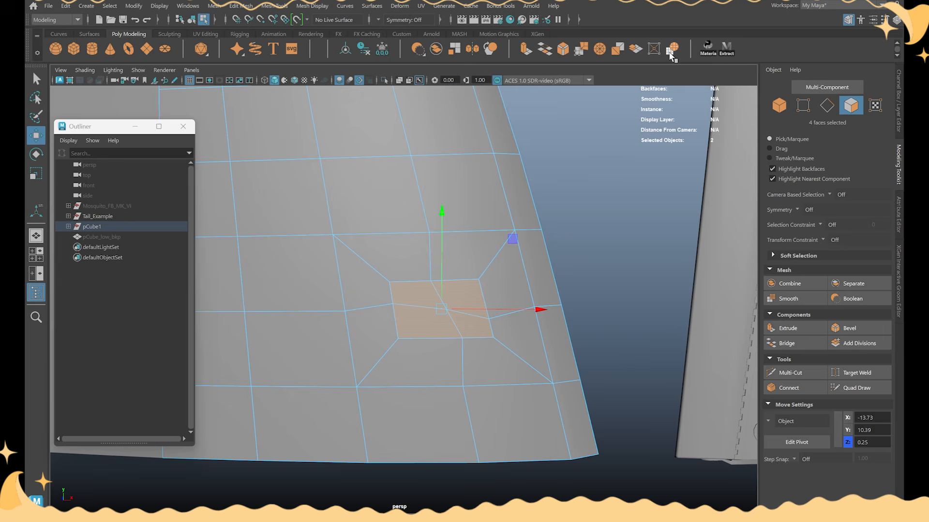
{"action": "left_click", "coordinate": [671, 51]}
{"action": "left_click_drag", "start_coordinate": [543, 171], "coordinate": [559, 248], "text": "alt"}
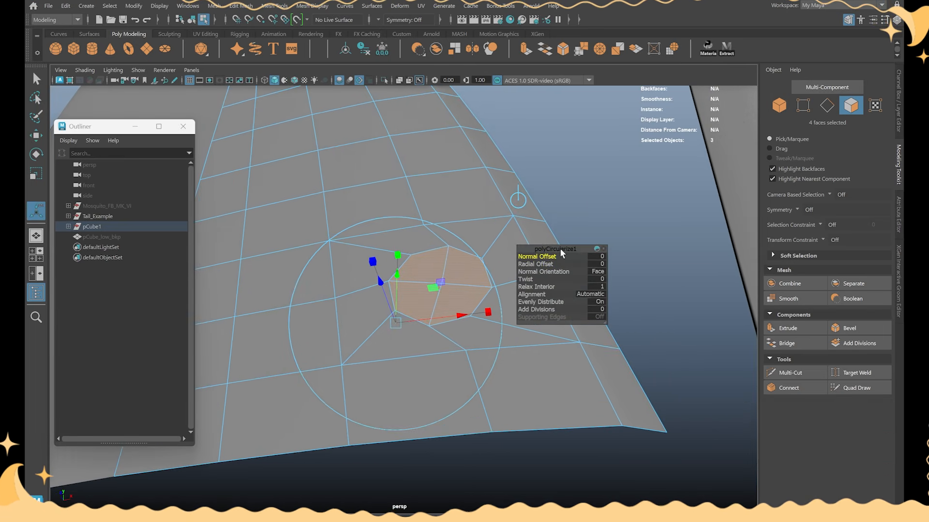
Step: Try Surface (per-vertex) alignment on the circularized faces and switch it back to Automatic
{"action": "left_click", "coordinate": [589, 293]}
{"action": "left_click", "coordinate": [613, 309]}
{"action": "left_click_drag", "start_coordinate": [629, 274], "coordinate": [621, 295], "text": "alt"}
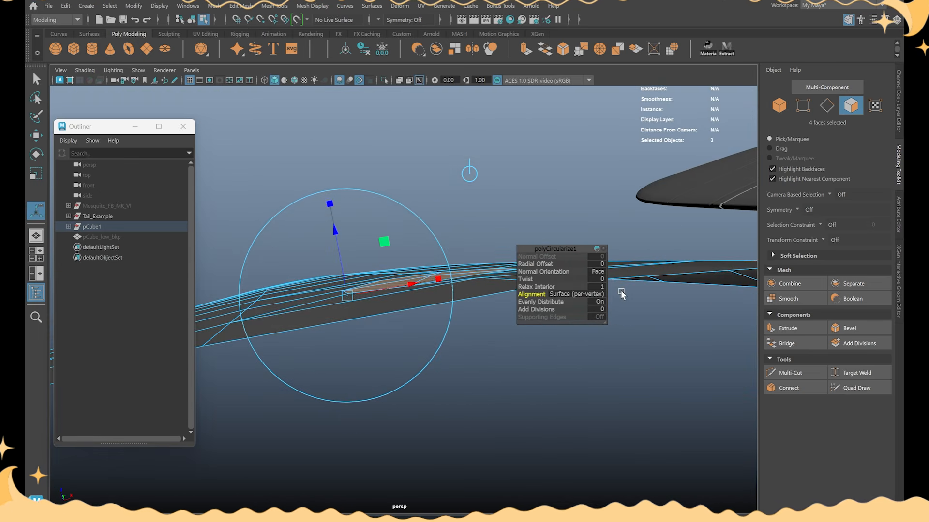
{"action": "left_click", "coordinate": [592, 295]}
{"action": "left_click", "coordinate": [615, 300]}
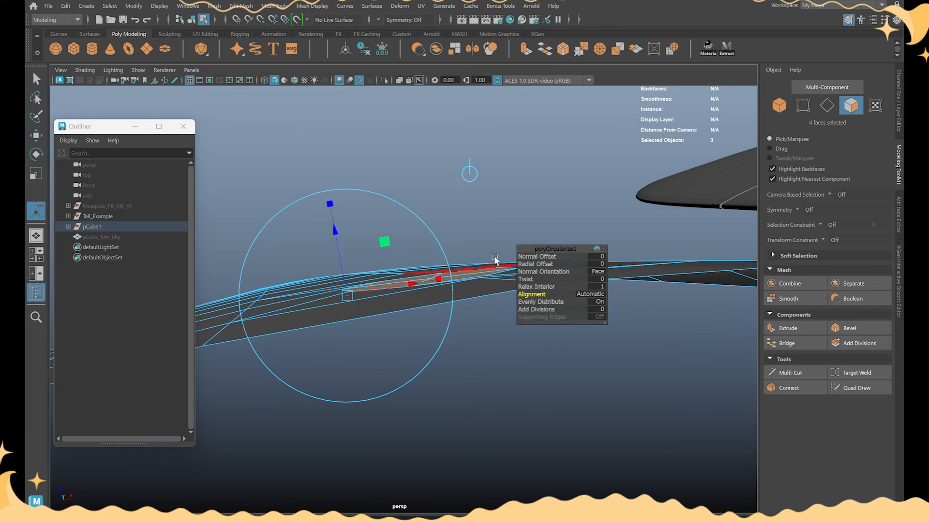
{"action": "mouse_move", "coordinate": [378, 280]}
{"action": "left_mouse_down", "text": "alt"}
{"action": "mouse_move", "coordinate": [462, 269]}
{"action": "mouse_move", "coordinate": [391, 301]}
{"action": "mouse_move", "coordinate": [357, 345]}
{"action": "mouse_move", "coordinate": [477, 342]}
{"action": "mouse_move", "coordinate": [480, 328]}
{"action": "mouse_move", "coordinate": [436, 303]}
{"action": "mouse_move", "coordinate": [408, 304]}
{"action": "mouse_move", "coordinate": [442, 320]}
{"action": "mouse_move", "coordinate": [398, 386]}
{"action": "left_mouse_up", "text": "alt"}
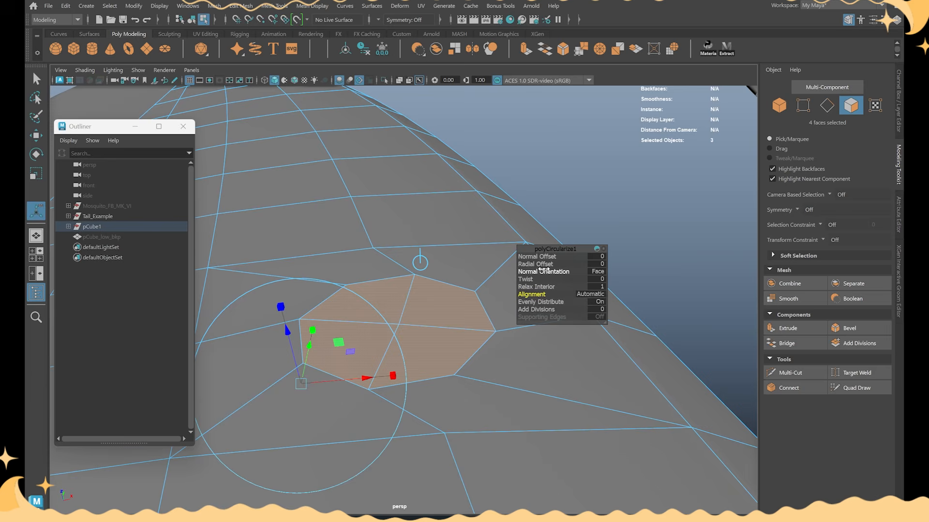
Step: Set the circularized faces to Surface (per-vertex) alignment, with radial offset 0.02 and twist 21.97
{"action": "left_click", "coordinate": [599, 294]}
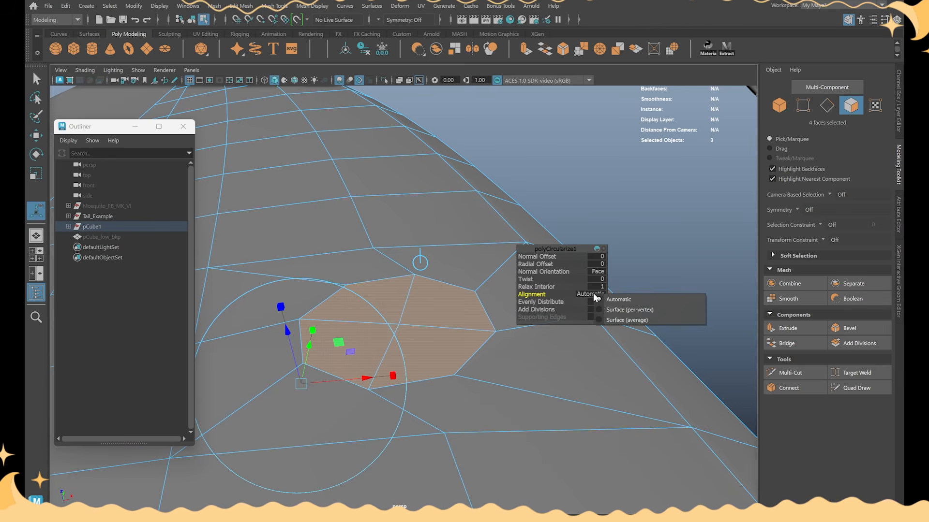
{"action": "left_click", "coordinate": [617, 312]}
{"action": "left_click_drag", "start_coordinate": [532, 339], "coordinate": [357, 309], "text": "alt"}
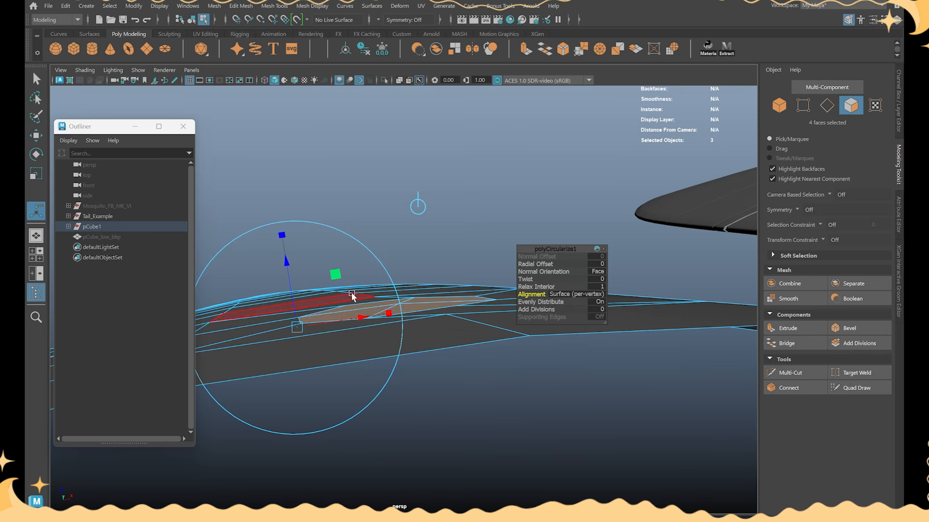
{"action": "left_click_drag", "start_coordinate": [367, 360], "coordinate": [415, 264], "text": "alt"}
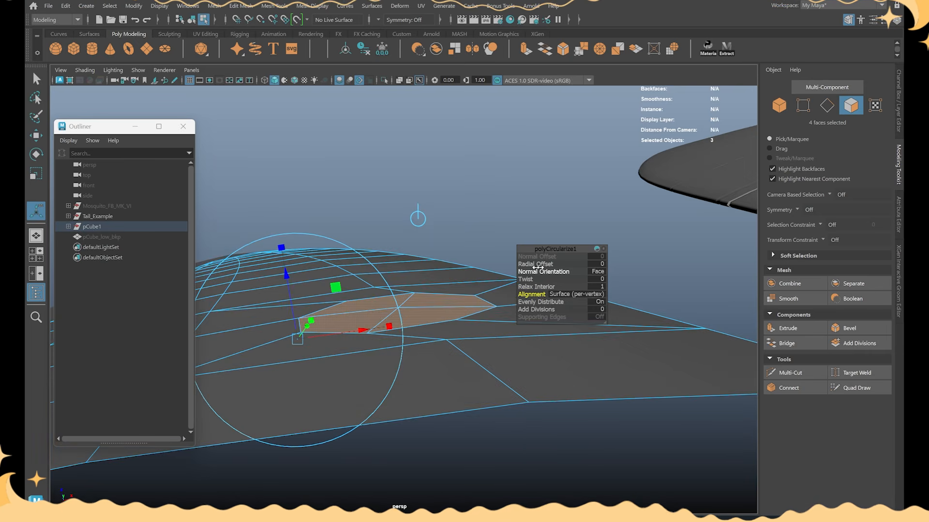
{"action": "left_click_drag", "start_coordinate": [532, 264], "coordinate": [580, 281]}
{"action": "left_click_drag", "start_coordinate": [517, 196], "coordinate": [561, 280], "text": "alt"}
{"action": "left_click_drag", "start_coordinate": [562, 241], "coordinate": [528, 262], "text": "alt"}
{"action": "left_click_drag", "start_coordinate": [540, 236], "coordinate": [532, 184], "text": "alt"}
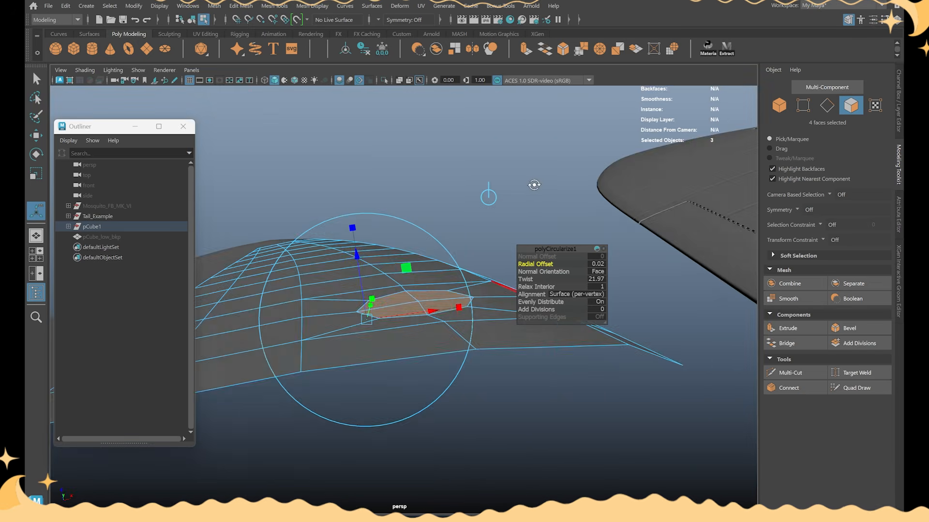
Step: Extrude the circular faces inward into a shallow recess and return the rudder to object mode
{"action": "key", "text": "w"}
{"action": "right_click_drag", "start_coordinate": [535, 190], "coordinate": [504, 190], "text": "alt"}
{"action": "left_click_drag", "start_coordinate": [504, 190], "coordinate": [499, 239], "text": "alt"}
{"action": "right_click_drag", "start_coordinate": [499, 239], "coordinate": [476, 196], "text": "alt"}
{"action": "left_click_drag", "start_coordinate": [476, 198], "coordinate": [434, 210], "text": "alt"}
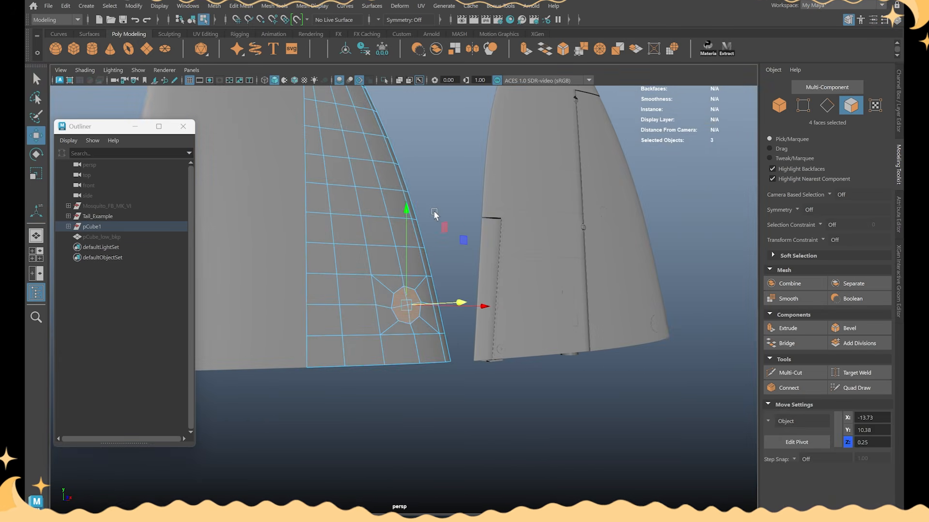
{"action": "right_click_drag", "start_coordinate": [434, 211], "coordinate": [475, 223], "text": "alt"}
{"action": "left_click_drag", "start_coordinate": [460, 242], "coordinate": [422, 230], "text": "alt"}
{"action": "left_click", "coordinate": [472, 343]}
{"action": "key", "text": "w"}
{"action": "right_click_drag", "start_coordinate": [430, 193], "coordinate": [536, 168]}
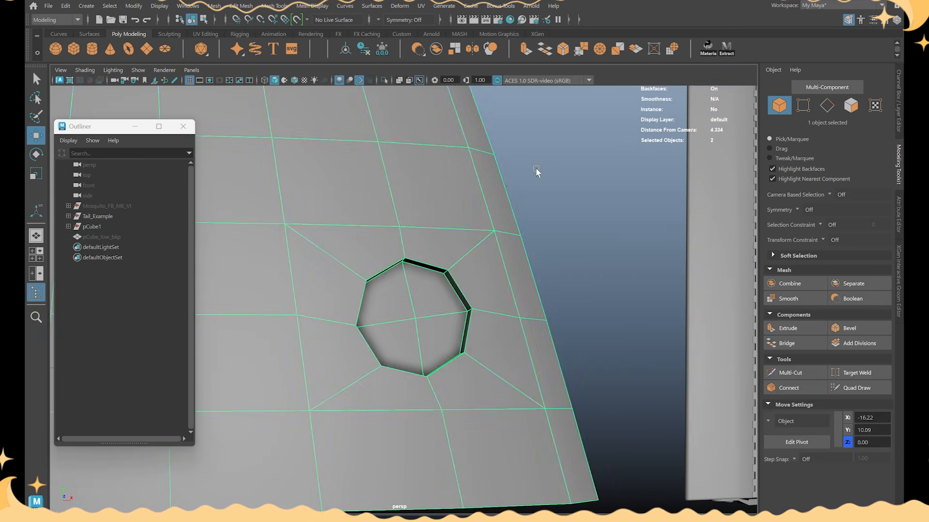
{"action": "left_click", "coordinate": [536, 169]}
{"action": "left_click_drag", "start_coordinate": [536, 169], "coordinate": [488, 220], "text": "alt"}
{"action": "left_click", "coordinate": [543, 250]}
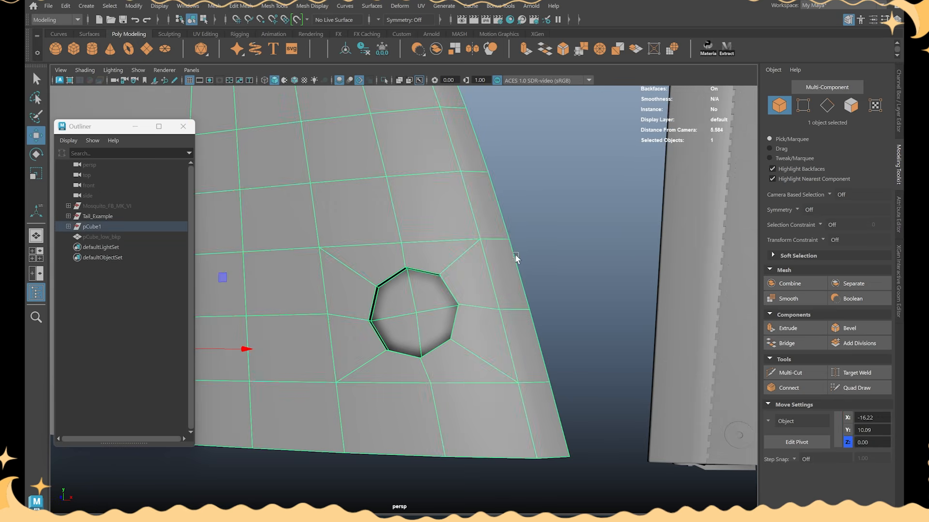
Step: Select the ring of wall faces inside the round recess and convert it to its perimeter edges
{"action": "left_click_drag", "start_coordinate": [514, 257], "coordinate": [476, 255], "text": "alt"}
{"action": "scroll", "coordinate": [477, 255], "scroll_direction": "up", "scroll_amount": 5}
{"action": "right_click_drag", "start_coordinate": [441, 226], "coordinate": [435, 258]}
{"action": "left_click_drag", "start_coordinate": [435, 257], "coordinate": [498, 253], "text": "alt"}
{"action": "left_click", "coordinate": [441, 260]}
{"action": "key", "text": "q"}
{"action": "left_click_drag", "start_coordinate": [499, 312], "coordinate": [479, 227], "text": "alt"}
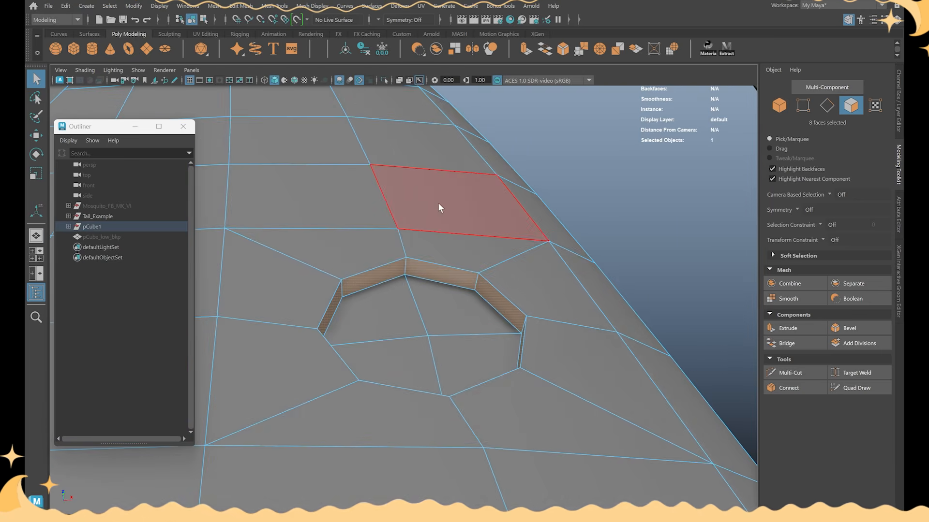
{"action": "right_click_drag", "start_coordinate": [470, 252], "coordinate": [503, 202], "text": "ctrl"}
{"action": "left_click_drag", "start_coordinate": [503, 202], "coordinate": [467, 281], "text": "alt"}
Step: Crease the upper and lower rim edges of the recess strongly with the Crease Tool
{"action": "right_click_drag", "start_coordinate": [426, 229], "coordinate": [411, 273], "text": "shift"}
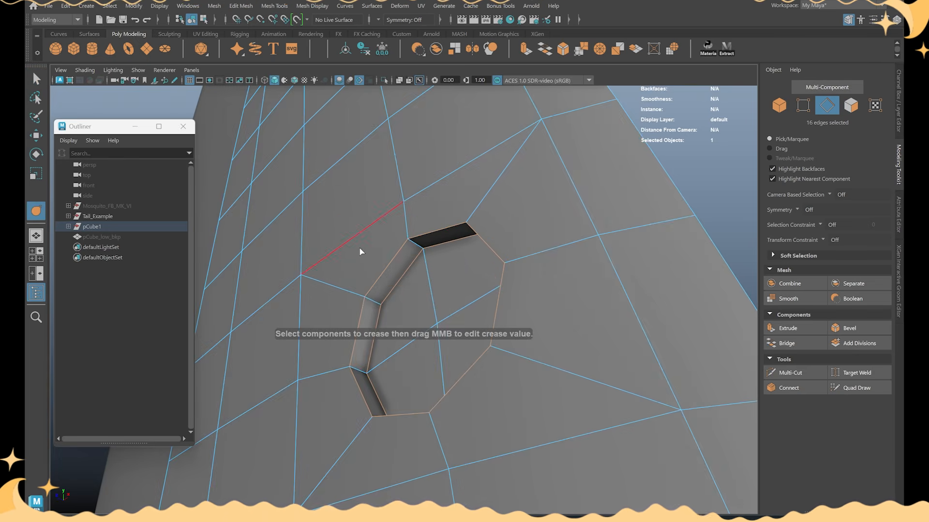
{"action": "middle_click_drag", "start_coordinate": [323, 240], "coordinate": [640, 220]}
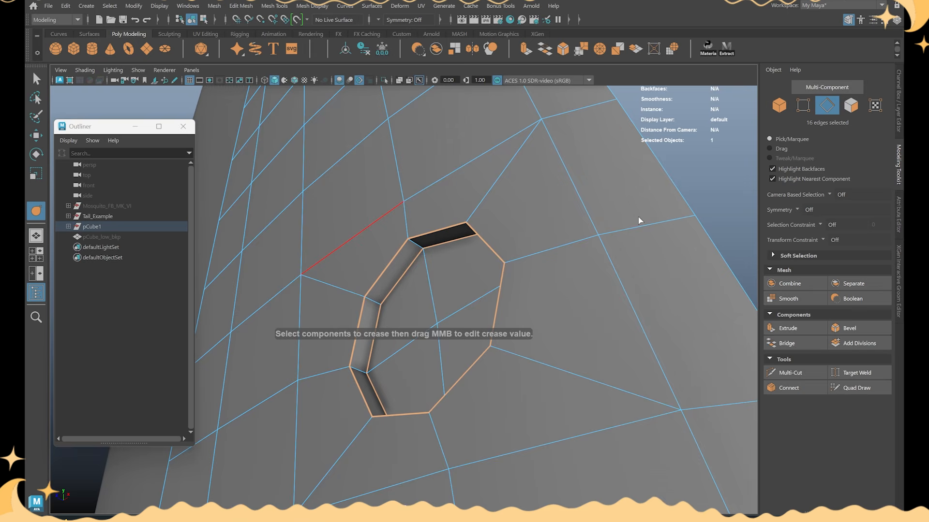
{"action": "key", "text": "w"}
Step: Return to object mode and turn on smooth mesh preview for the rudder with the creased recess
{"action": "left_click", "coordinate": [779, 104]}
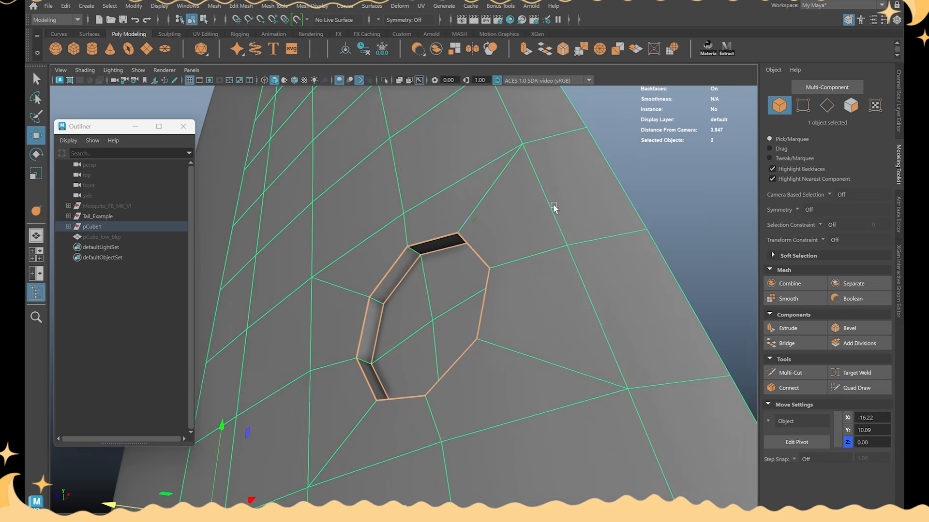
{"action": "left_click_drag", "start_coordinate": [554, 206], "coordinate": [626, 216], "text": "alt"}
{"action": "left_click", "coordinate": [510, 271]}
{"action": "left_click_drag", "start_coordinate": [422, 245], "coordinate": [425, 242], "text": "alt"}
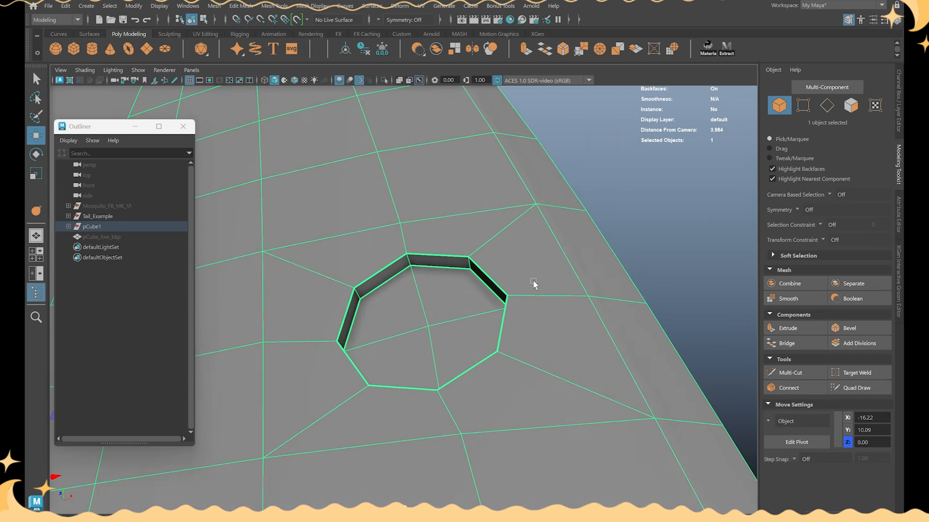
{"action": "scroll", "coordinate": [534, 284], "scroll_direction": "down", "scroll_amount": 3}
{"action": "key", "text": "3"}
{"action": "left_click", "coordinate": [577, 244]}
{"action": "left_click_drag", "start_coordinate": [576, 244], "coordinate": [460, 270], "text": "alt"}
{"action": "left_click", "coordinate": [481, 298]}
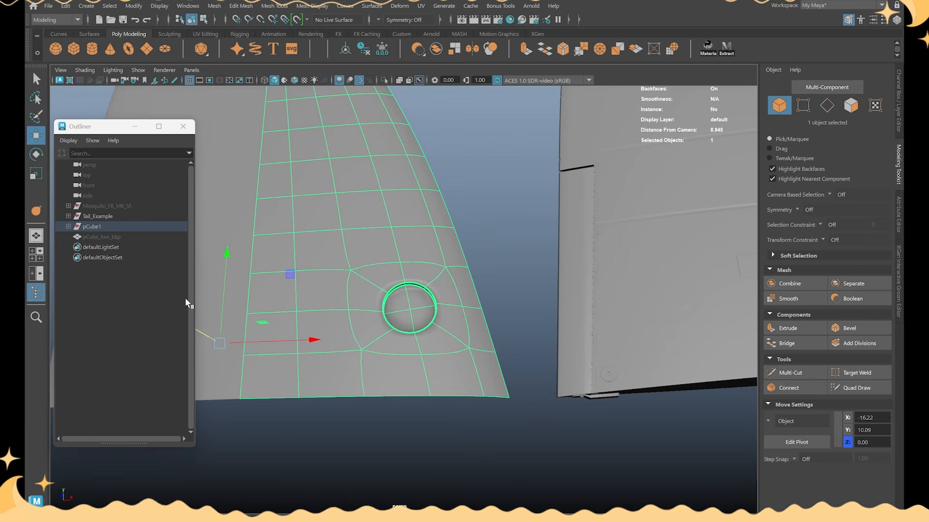
Step: Inspect the smoothed round recess and its surrounding edge flow, with and without the wireframe, beside the Tail_Example
{"action": "right_click_drag", "start_coordinate": [505, 242], "coordinate": [414, 251], "text": "alt"}
{"action": "left_click", "coordinate": [489, 246]}
{"action": "middle_click_drag", "start_coordinate": [414, 250], "coordinate": [444, 288], "text": "alt"}
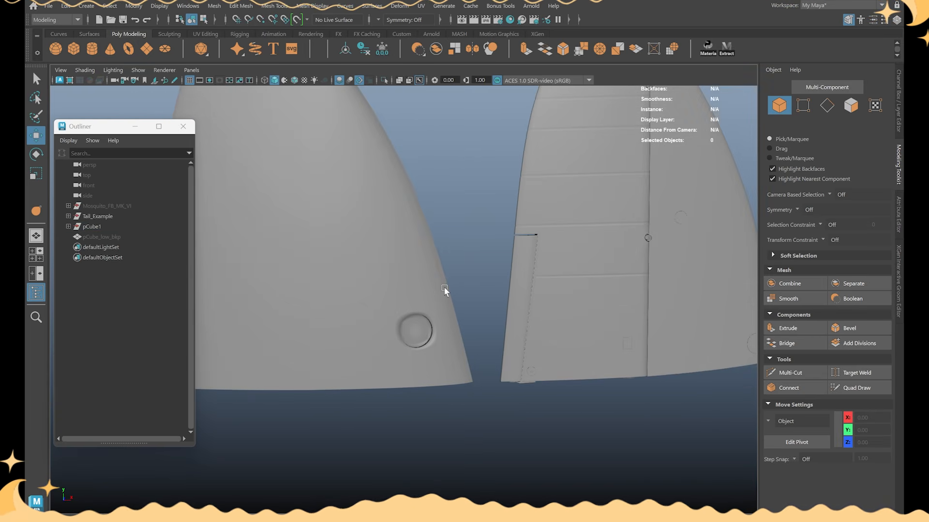
{"action": "left_click_drag", "start_coordinate": [445, 289], "coordinate": [387, 315], "text": "alt"}
{"action": "left_click", "coordinate": [457, 313]}
{"action": "left_click_drag", "start_coordinate": [458, 312], "coordinate": [460, 218], "text": "alt"}
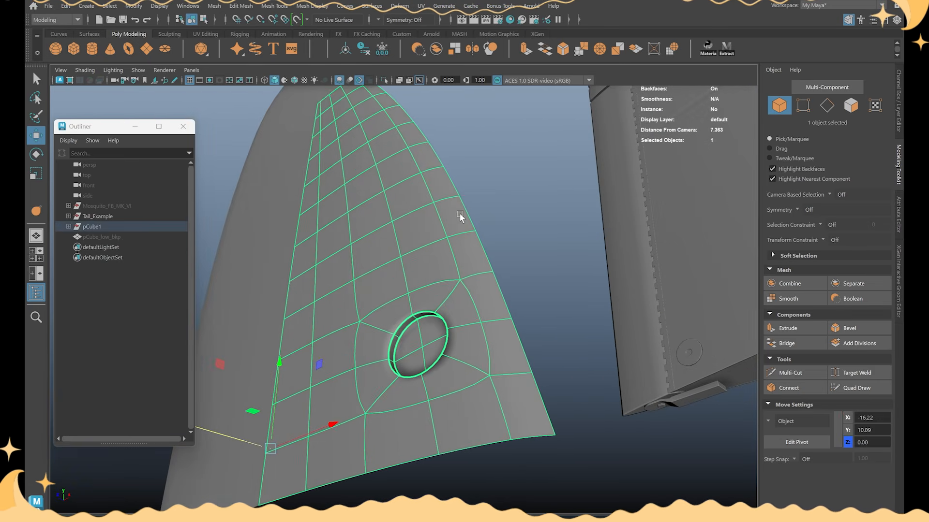
{"action": "left_click_drag", "start_coordinate": [481, 287], "coordinate": [462, 270], "text": "alt"}
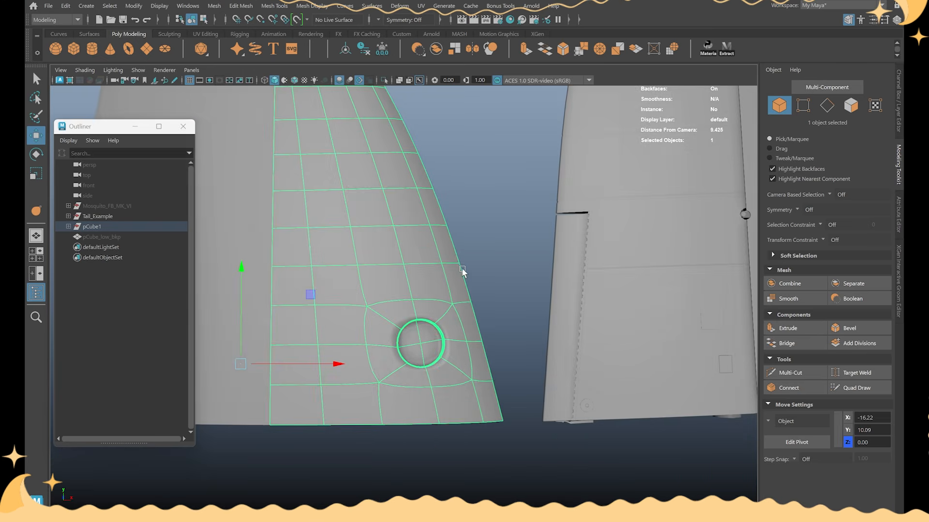
{"action": "left_click_drag", "start_coordinate": [485, 218], "coordinate": [492, 257], "text": "alt"}
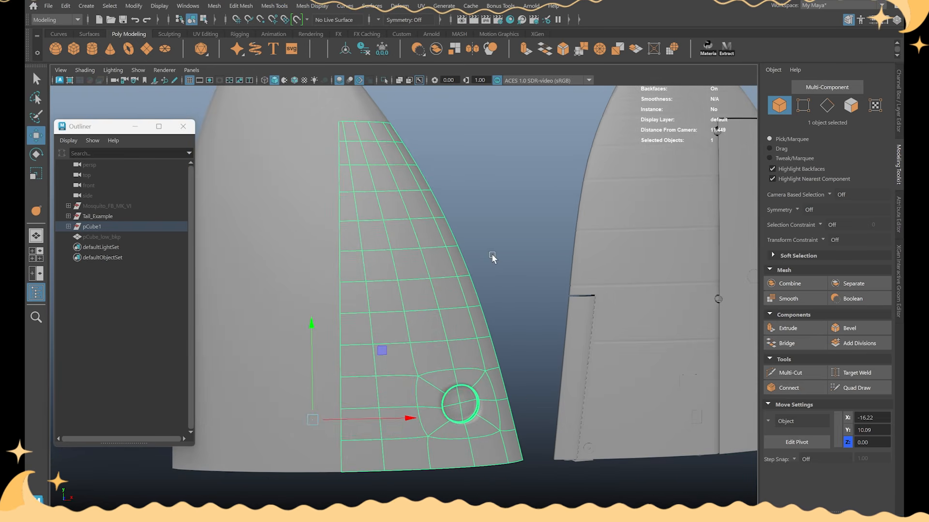
Step: Select a two-by-two block of faces in the upper part of the rudder and extrude it with offset 0.16
{"action": "right_click", "coordinate": [479, 173]}
{"action": "left_click", "coordinate": [478, 202]}
{"action": "scroll", "coordinate": [449, 181], "scroll_direction": "up", "scroll_amount": 5}
{"action": "left_click", "coordinate": [402, 180]}
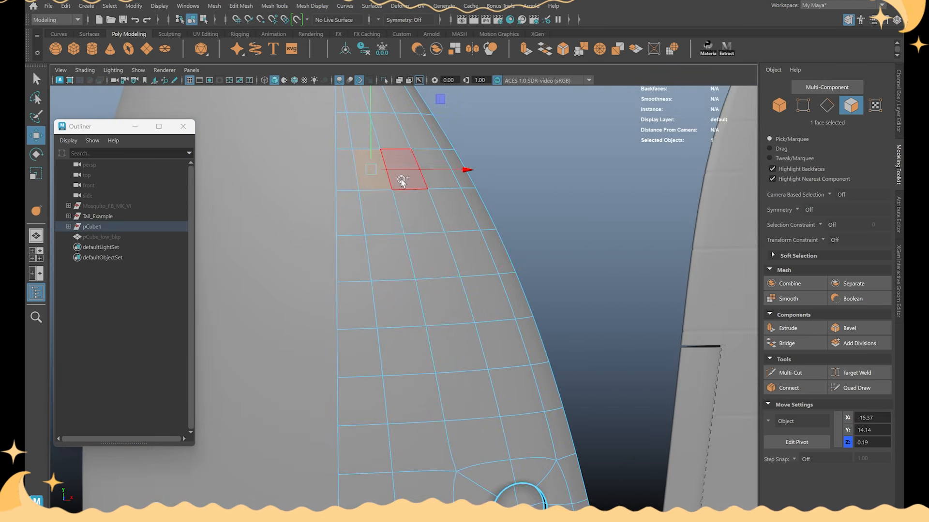
{"action": "left_click_drag", "start_coordinate": [382, 204], "coordinate": [378, 205], "text": "shift"}
{"action": "key", "text": "f"}
{"action": "scroll", "coordinate": [300, 208], "scroll_direction": "down", "scroll_amount": 5}
{"action": "right_click_drag", "start_coordinate": [419, 189], "coordinate": [419, 217], "text": "shift"}
{"action": "mouse_move", "coordinate": [525, 271]}
{"action": "left_mouse_down"}
{"action": "mouse_move", "coordinate": [535, 271]}
{"action": "mouse_move", "coordinate": [526, 271]}
{"action": "left_mouse_up"}
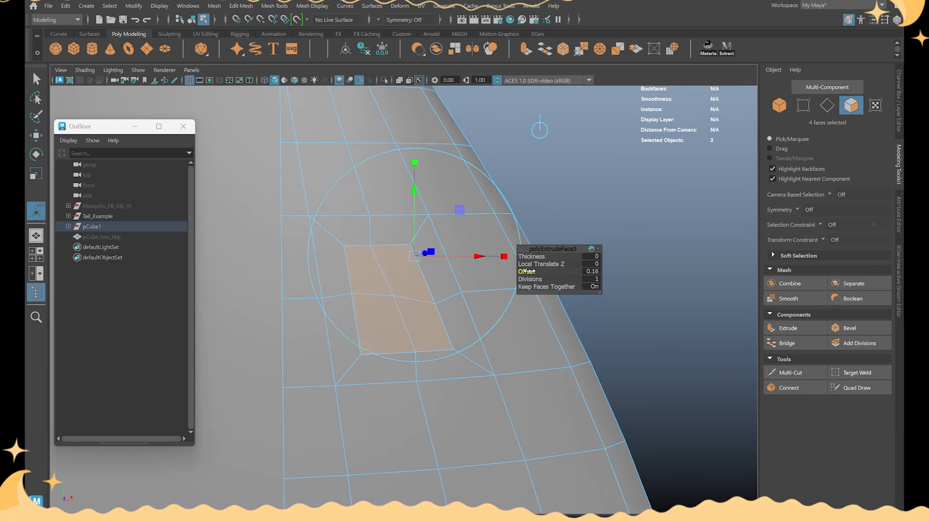
Step: Circularize the upper inset faces with Surface (per-vertex) alignment and a twist of -24.3
{"action": "left_click", "coordinate": [676, 48]}
{"action": "left_click", "coordinate": [599, 294]}
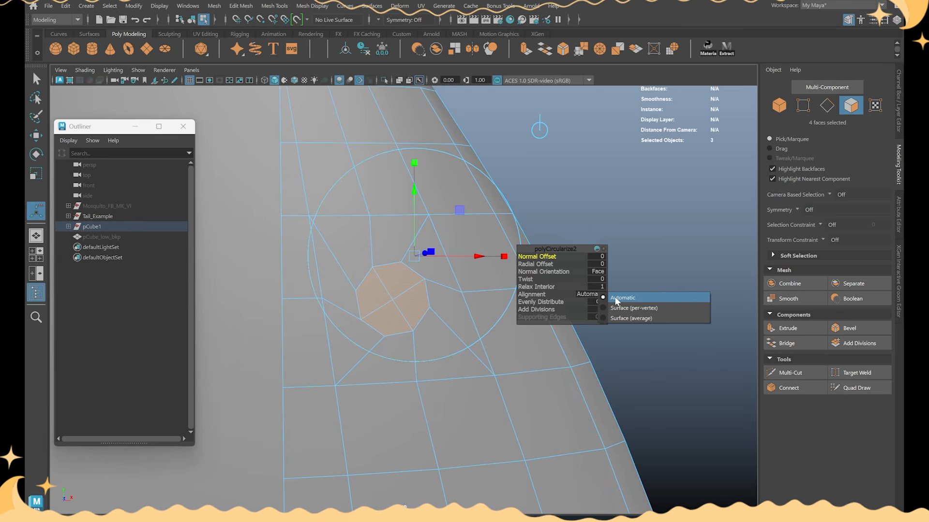
{"action": "left_click", "coordinate": [635, 308]}
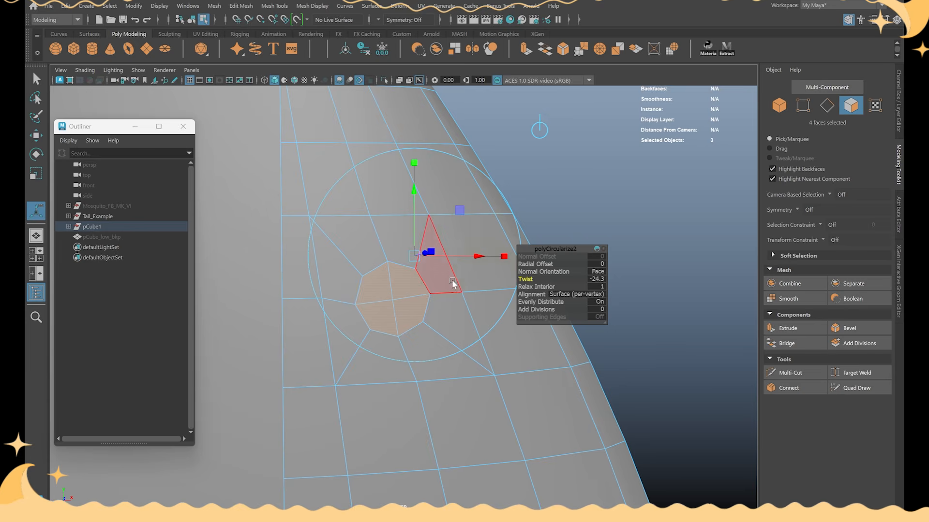
{"action": "left_click_drag", "start_coordinate": [357, 281], "coordinate": [472, 322], "text": "alt"}
{"action": "key", "text": "w"}
Step: Extrude the upper circular faces and push them inward into a shallow recess
{"action": "right_click_drag", "start_coordinate": [467, 236], "coordinate": [464, 266], "text": "shift"}
{"action": "left_click_drag", "start_coordinate": [464, 266], "coordinate": [484, 290], "text": "alt"}
{"action": "left_click_drag", "start_coordinate": [479, 283], "coordinate": [427, 269]}
Step: Select the upper recess's wall faces, convert them to perimeter edges and crease those edges strongly
{"action": "key", "text": "q"}
{"action": "left_click", "coordinate": [410, 291]}
{"action": "right_click_drag", "start_coordinate": [426, 228], "coordinate": [479, 213], "text": "ctrl"}
{"action": "right_click_drag", "start_coordinate": [440, 242], "coordinate": [445, 289], "text": "shift"}
{"action": "middle_click_drag", "start_coordinate": [464, 291], "coordinate": [734, 294]}
{"action": "key", "text": "w"}
Step: Return to object mode, smooth-preview the rudder and view both recesses on the tail beside the Tail_Example
{"action": "right_click_drag", "start_coordinate": [472, 220], "coordinate": [525, 203]}
{"action": "key", "text": "3"}
{"action": "left_click", "coordinate": [645, 201]}
{"action": "right_click_drag", "start_coordinate": [645, 201], "coordinate": [456, 340], "text": "alt"}
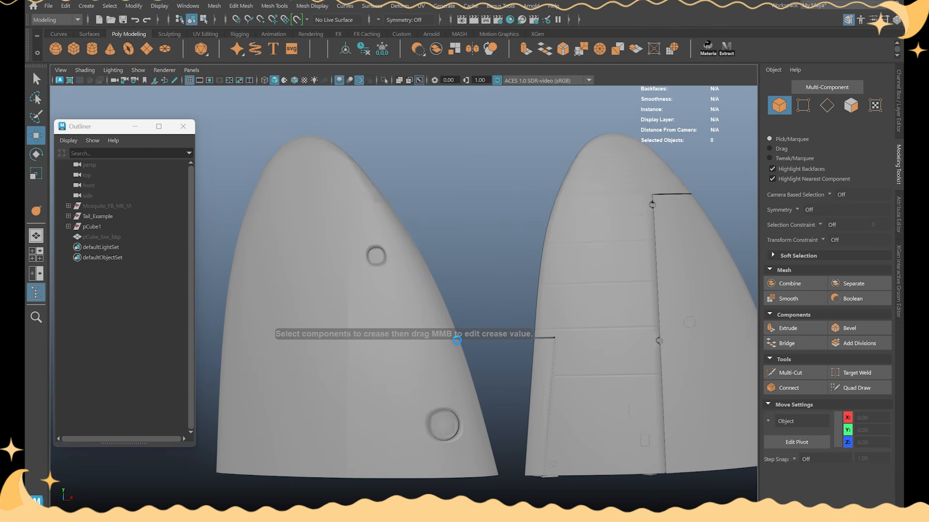
Step: Select the rudder half, duplicate it and delete the duplicate's construction history
{"action": "left_click", "coordinate": [412, 301]}
{"action": "left_click_drag", "start_coordinate": [421, 307], "coordinate": [402, 347], "text": "alt"}
{"action": "left_click_drag", "start_coordinate": [600, 286], "coordinate": [629, 283], "text": "alt"}
{"action": "left_click", "coordinate": [898, 101]}
{"action": "left_click_drag", "start_coordinate": [362, 169], "coordinate": [409, 191], "text": "alt"}
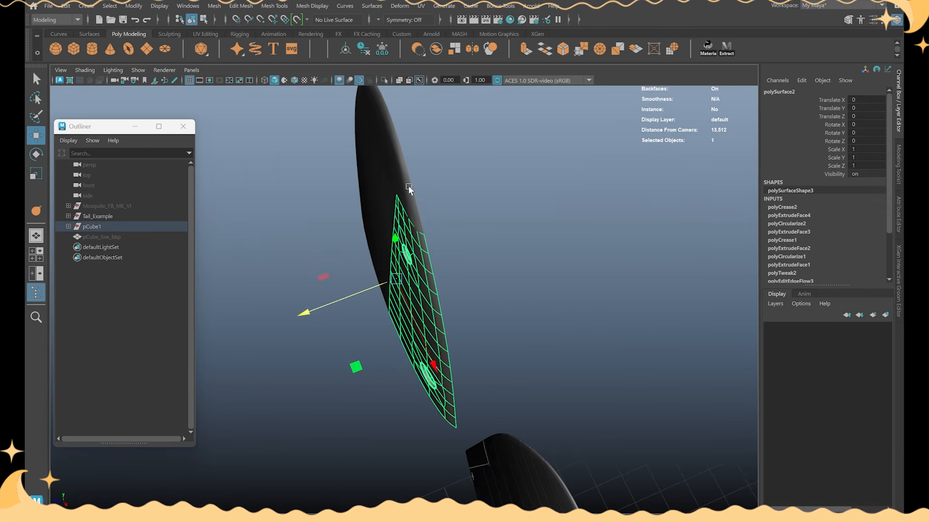
{"action": "key", "text": "space"}
{"action": "key", "text": "space"}
{"action": "key", "text": "space"}
{"action": "key", "text": "space"}
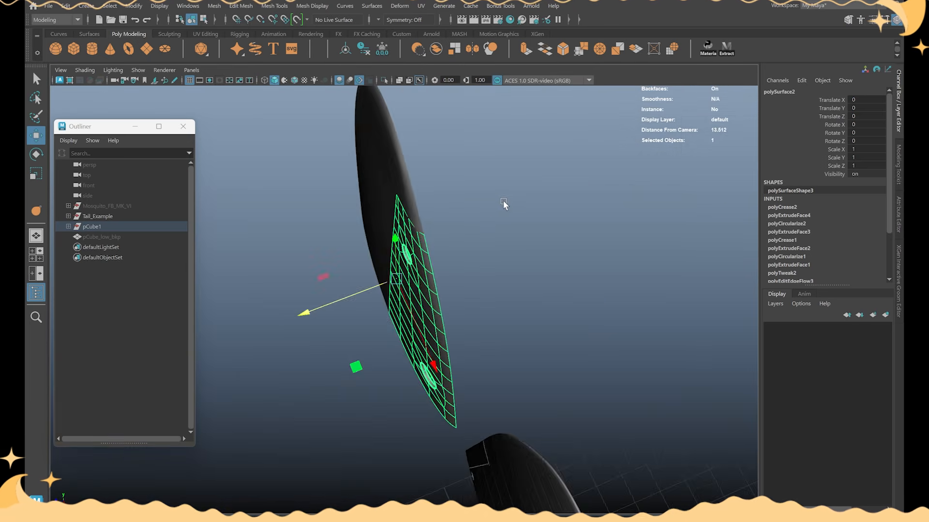
{"action": "left_click_drag", "start_coordinate": [504, 203], "coordinate": [391, 293], "text": "alt"}
{"action": "key", "text": "alt+shift+d"}
Step: Mirror the duplicated rudder half to the opposite side by setting its Scale Z to -1
{"action": "left_click_drag", "start_coordinate": [484, 270], "coordinate": [596, 267], "text": "alt"}
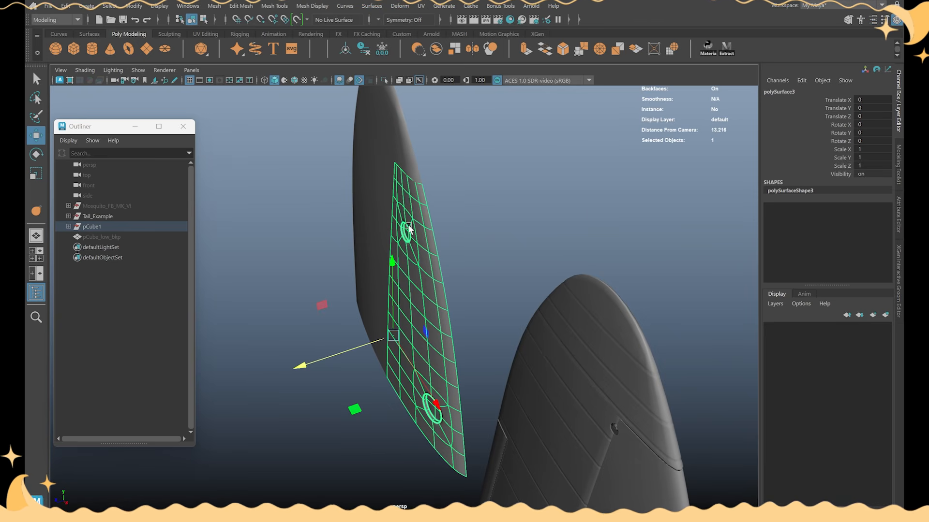
{"action": "left_click_drag", "start_coordinate": [607, 193], "coordinate": [668, 186], "text": "alt"}
{"action": "left_click_drag", "start_coordinate": [825, 181], "coordinate": [629, 223], "text": "alt"}
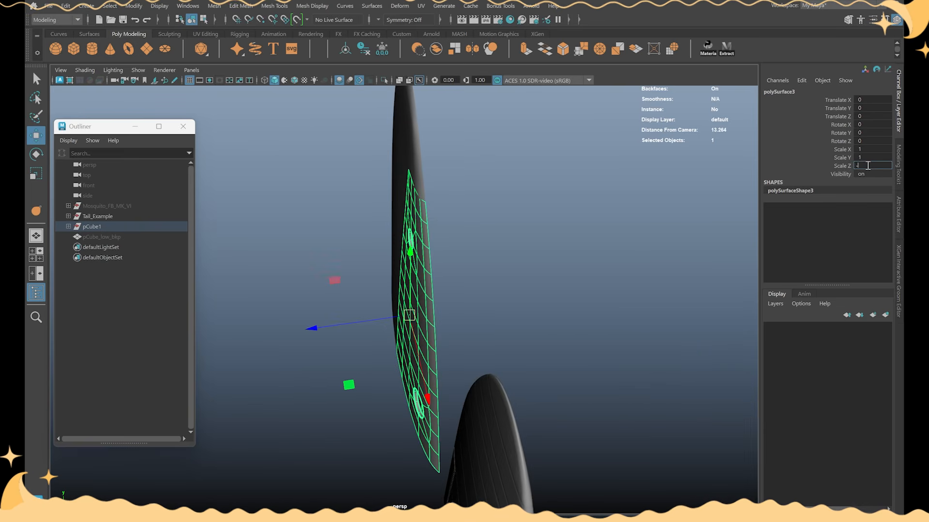
{"action": "type", "text": "1"}
{"action": "key", "text": "Return"}
{"action": "left_click_drag", "start_coordinate": [472, 313], "coordinate": [483, 333], "text": "alt"}
Step: Add the original rudder half to the selection and combine both halves into one mesh
{"action": "left_click", "coordinate": [427, 284], "text": "shift"}
{"action": "left_click_drag", "start_coordinate": [532, 285], "coordinate": [571, 168], "text": "alt"}
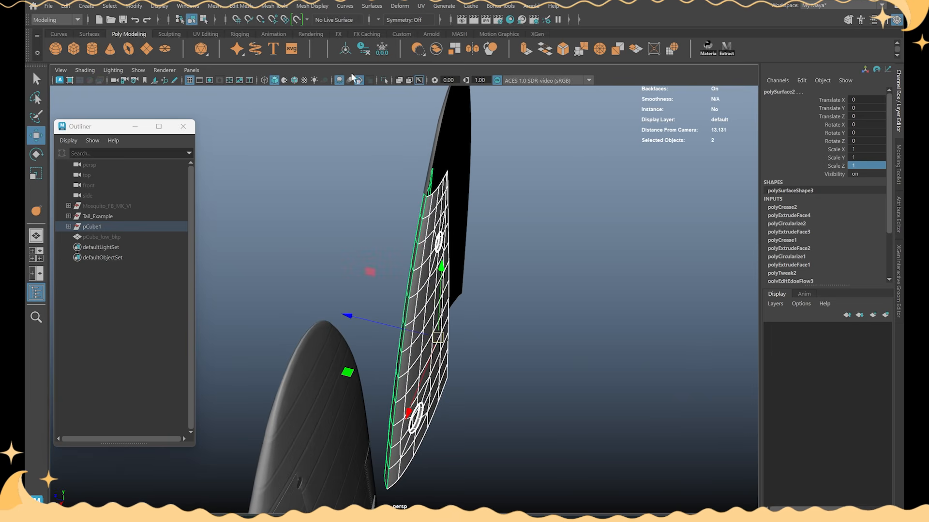
{"action": "left_click", "coordinate": [214, 6]}
{"action": "left_click", "coordinate": [246, 49]}
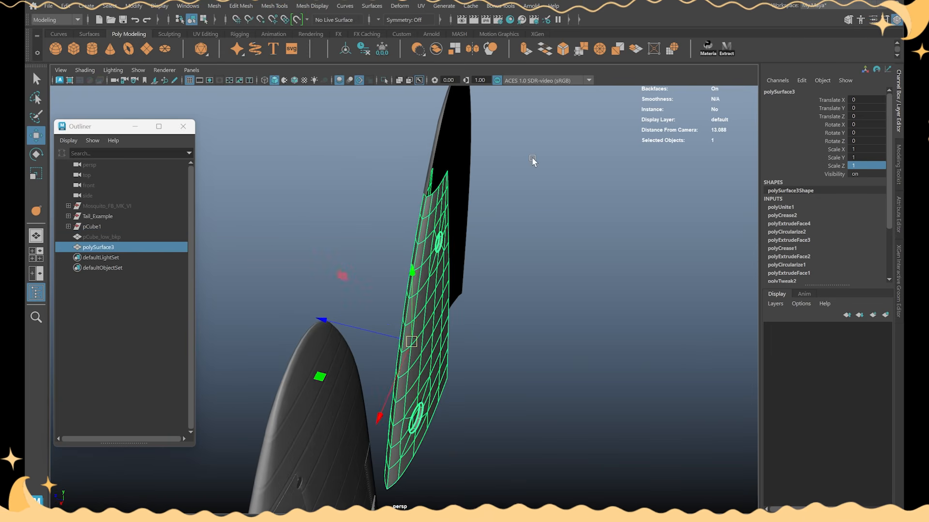
{"action": "left_click_drag", "start_coordinate": [532, 156], "coordinate": [514, 191], "text": "alt"}
Step: Merge the combined rudder's vertices to join the two halves along their shared edge
{"action": "left_click", "coordinate": [240, 6]}
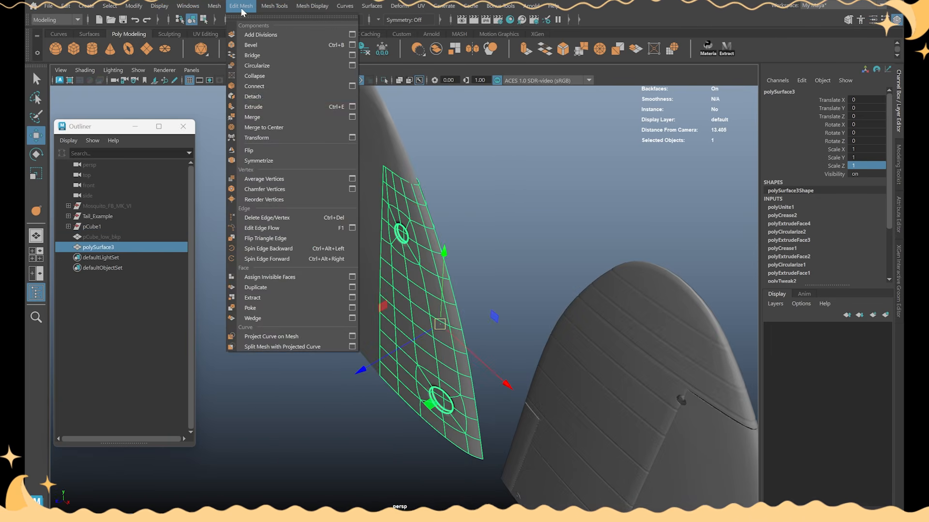
{"action": "left_click", "coordinate": [252, 117]}
{"action": "left_click_drag", "start_coordinate": [269, 121], "coordinate": [491, 214], "text": "alt"}
{"action": "scroll", "coordinate": [490, 175], "scroll_direction": "up", "scroll_amount": 5}
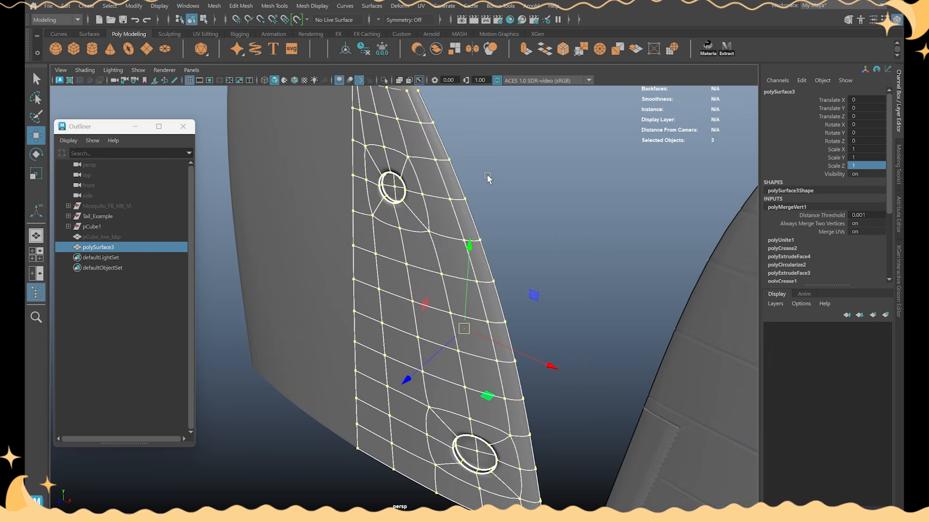
Step: Delete the merged rudder's history and isolate it in unsmoothed display
{"action": "key", "text": "ctrl+1"}
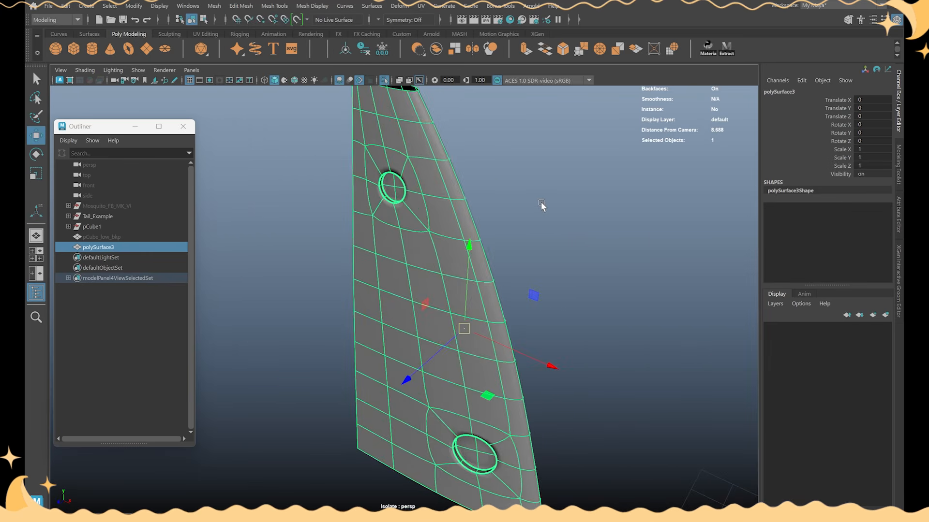
{"action": "left_click", "coordinate": [538, 203]}
{"action": "key", "text": "f"}
{"action": "left_click_drag", "start_coordinate": [486, 227], "coordinate": [357, 194], "text": "alt"}
{"action": "left_click", "coordinate": [399, 314]}
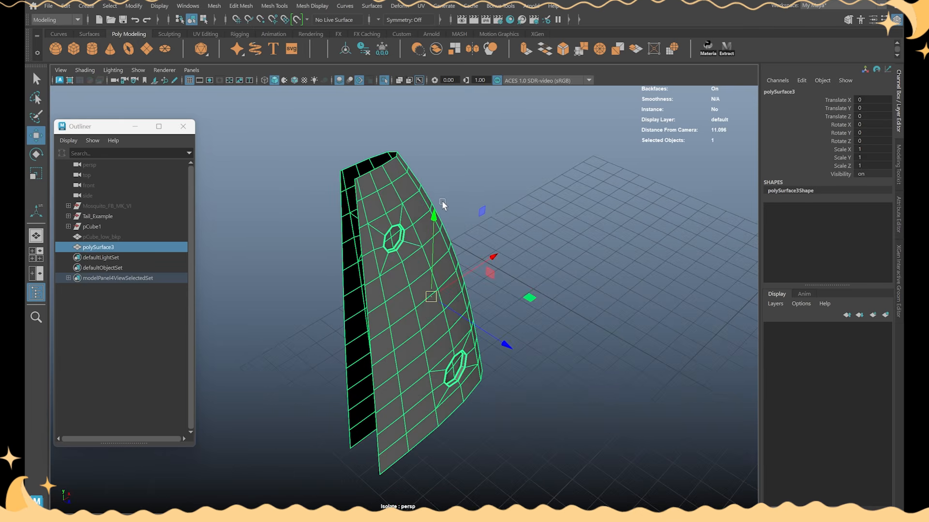
Step: Bridge opposing edges at the upper end of the rudder's open hinge side and across its open underside
{"action": "key", "text": "F10"}
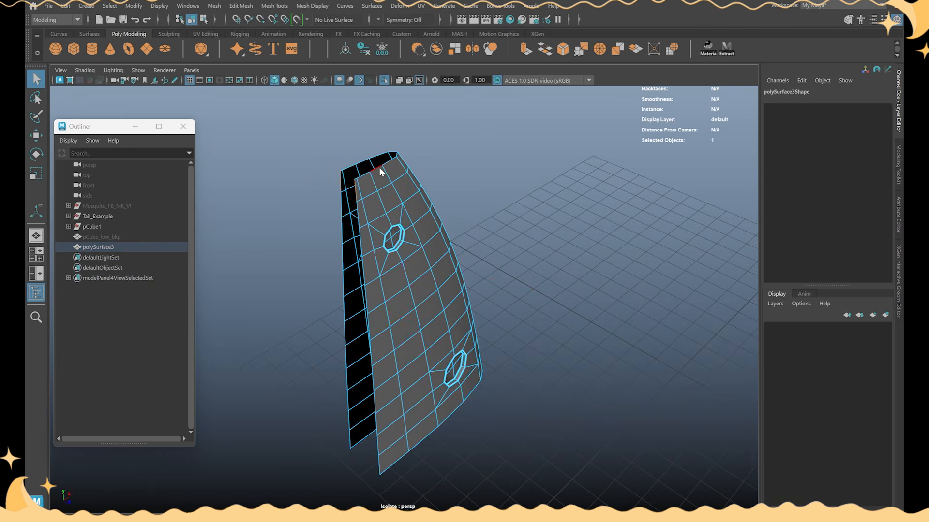
{"action": "right_click_drag", "start_coordinate": [380, 171], "coordinate": [380, 268], "text": "shift"}
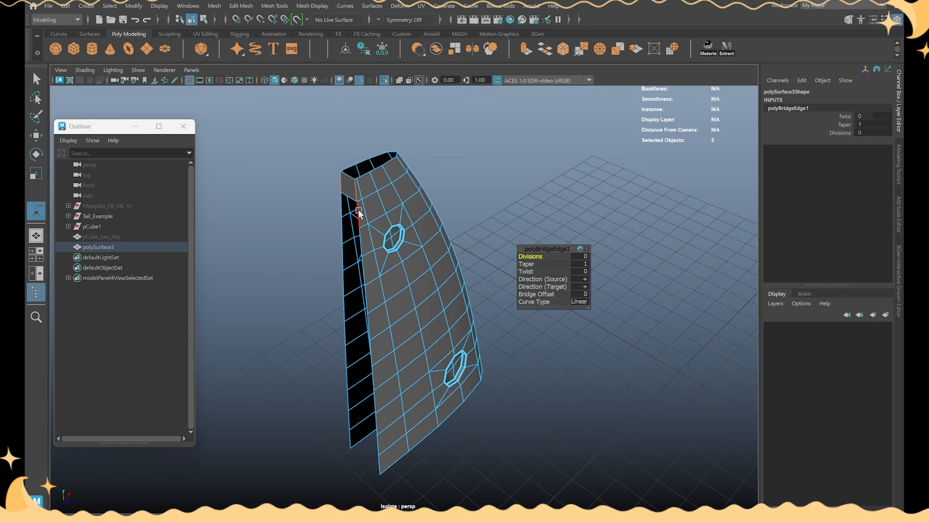
{"action": "left_click", "coordinate": [503, 313]}
{"action": "left_click_drag", "start_coordinate": [504, 313], "coordinate": [489, 344], "text": "alt"}
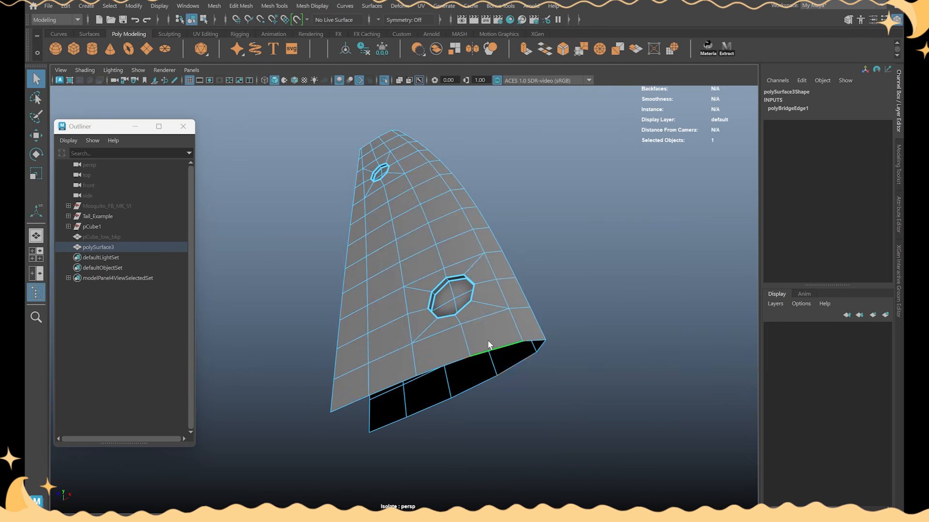
{"action": "right_click_drag", "start_coordinate": [500, 360], "coordinate": [462, 358], "text": "shift"}
{"action": "left_click", "coordinate": [462, 358]}
Step: Bridge further opposing edge pairs across the rudder's open top
{"action": "left_click_drag", "start_coordinate": [485, 364], "coordinate": [361, 147], "text": "alt"}
{"action": "right_click_drag", "start_coordinate": [375, 162], "coordinate": [374, 259], "text": "shift"}
{"action": "left_click_drag", "start_coordinate": [375, 259], "coordinate": [427, 210], "text": "alt"}
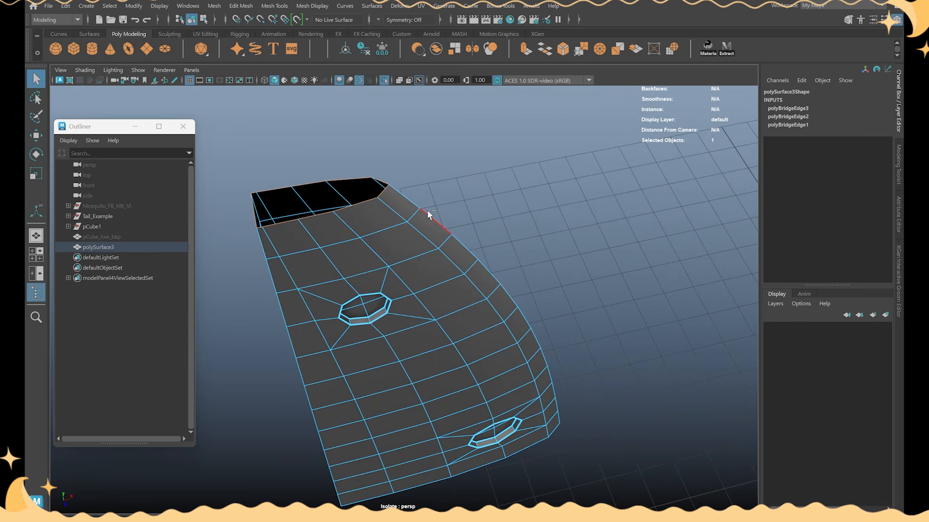
{"action": "right_click_drag", "start_coordinate": [255, 215], "coordinate": [291, 271], "text": "shift"}
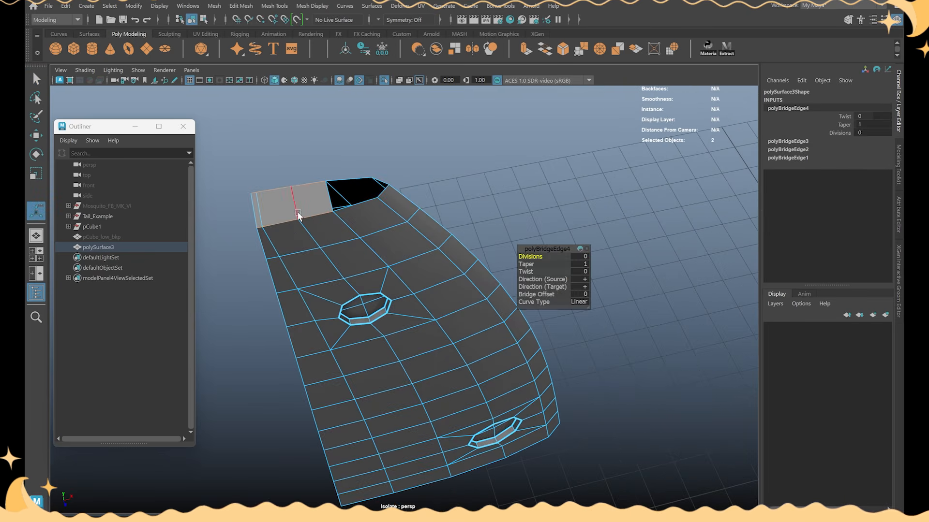
Step: Fill the rudder's remaining openings and cut connecting edges across the new caps with Multi-Cut
{"action": "left_click_drag", "start_coordinate": [291, 271], "coordinate": [384, 259], "text": "alt"}
{"action": "left_click", "coordinate": [459, 304]}
{"action": "left_click", "coordinate": [321, 301]}
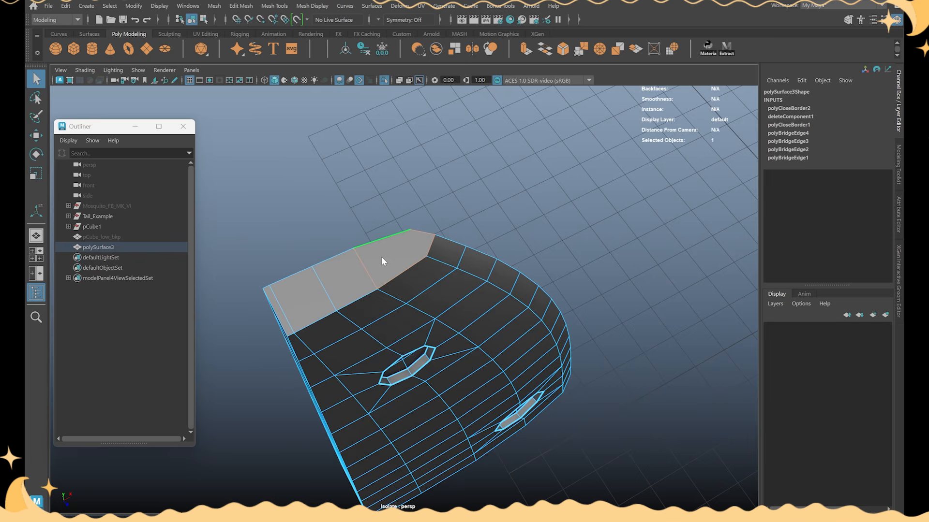
{"action": "right_click_drag", "start_coordinate": [384, 259], "coordinate": [366, 257], "text": "shift"}
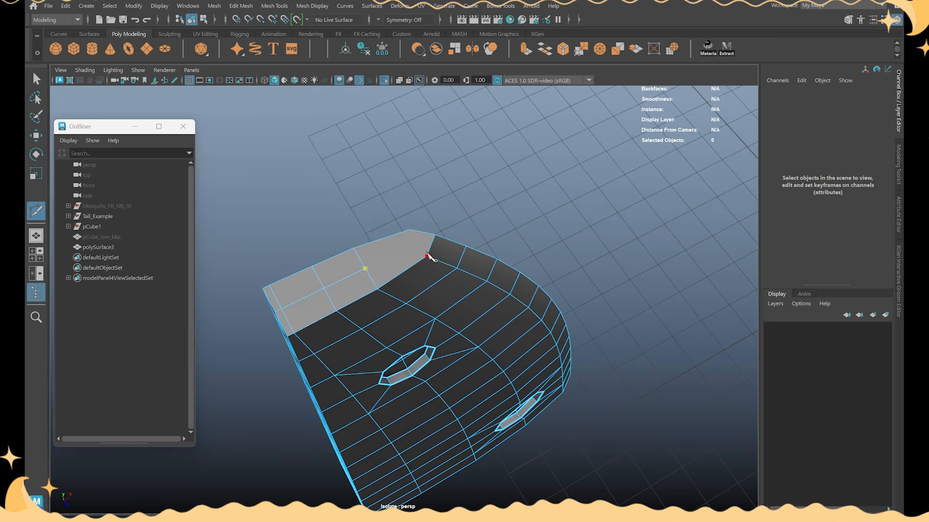
{"action": "left_click_drag", "start_coordinate": [510, 260], "coordinate": [546, 288], "text": "alt"}
{"action": "left_click", "coordinate": [534, 313]}
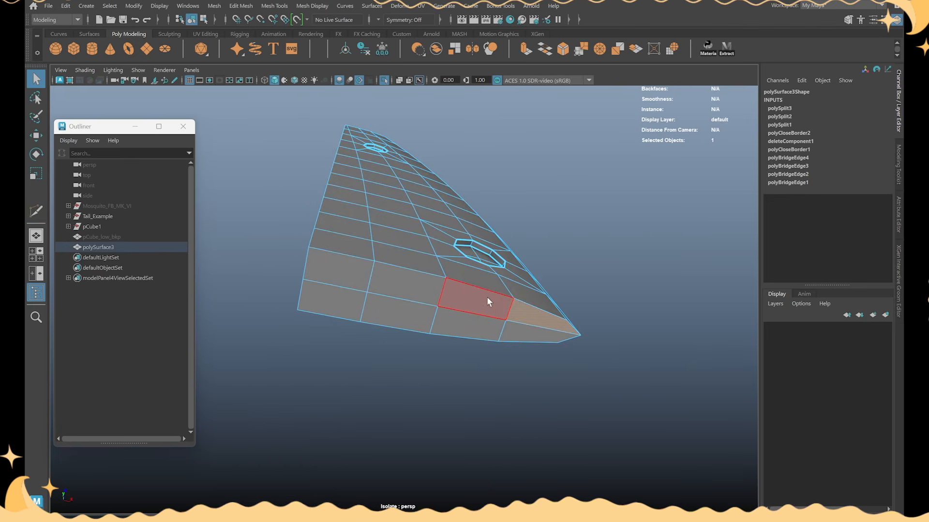
{"action": "key", "text": "alt+Tab"}
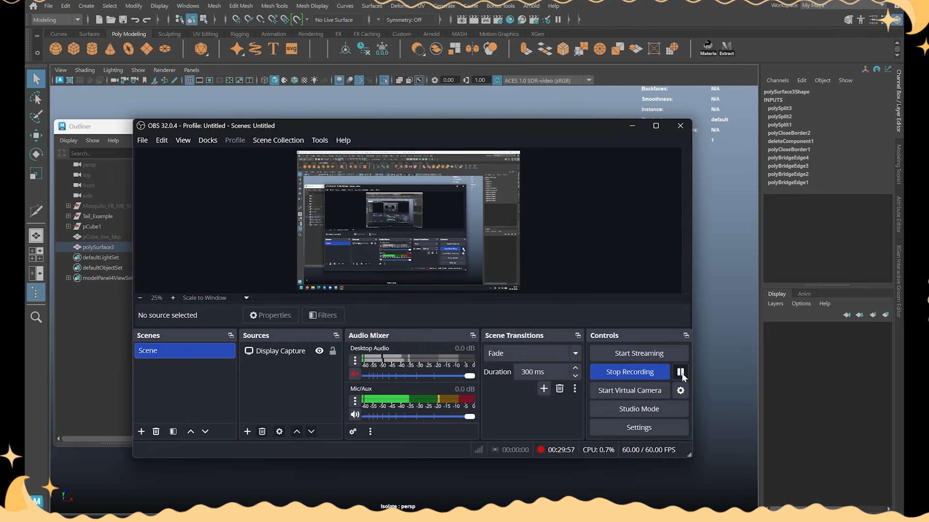
{"action": "left_click", "coordinate": [632, 126]}
Step: Delete the capped rudder's construction history and return to face selection
{"action": "key", "text": "w"}
{"action": "right_click_drag", "start_coordinate": [396, 170], "coordinate": [438, 145]}
{"action": "right_click_drag", "start_coordinate": [458, 181], "coordinate": [459, 211]}
{"action": "left_click_drag", "start_coordinate": [472, 266], "coordinate": [487, 221], "text": "alt"}
Step: Select all cap faces along the rudder's underside, hinge side and top
{"action": "key", "text": "q"}
{"action": "left_click", "coordinate": [520, 269]}
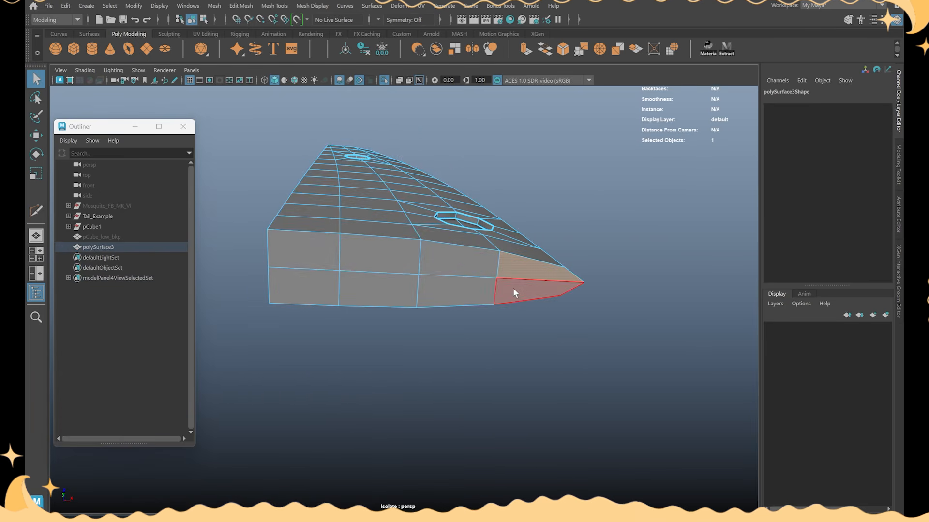
{"action": "left_click_drag", "start_coordinate": [330, 251], "coordinate": [460, 312], "text": "alt"}
{"action": "left_click", "coordinate": [460, 313]}
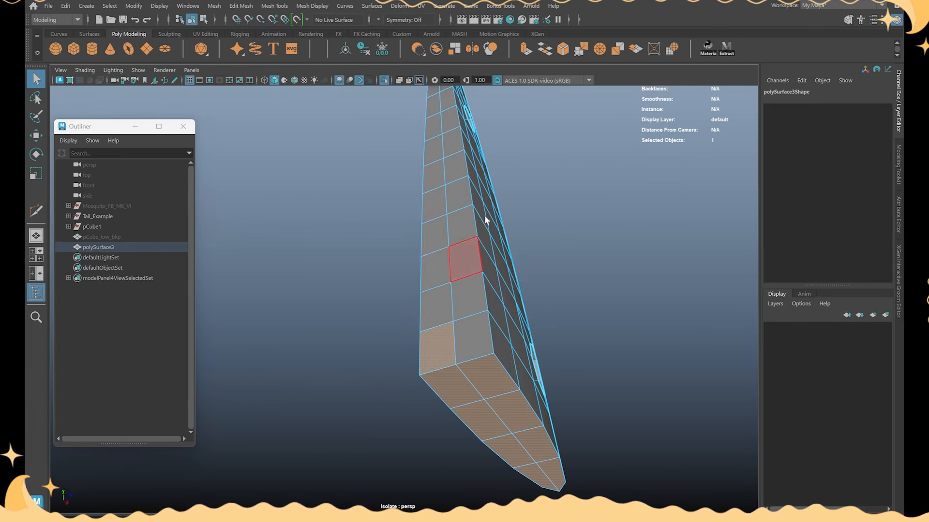
{"action": "scroll", "coordinate": [483, 215], "scroll_direction": "down", "scroll_amount": 5}
{"action": "left_click_drag", "start_coordinate": [484, 216], "coordinate": [492, 290], "text": "alt"}
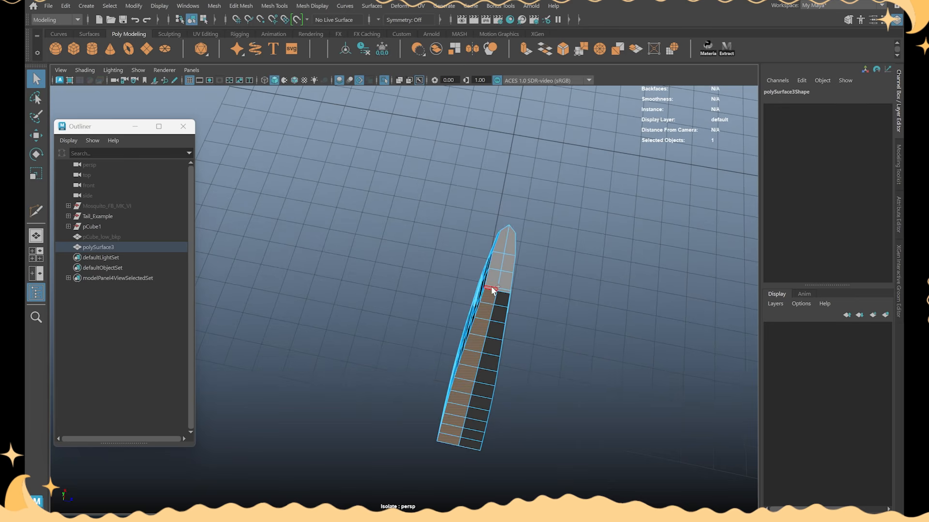
{"action": "left_click_drag", "start_coordinate": [496, 248], "coordinate": [399, 266], "text": "alt"}
{"action": "left_click", "coordinate": [400, 265]}
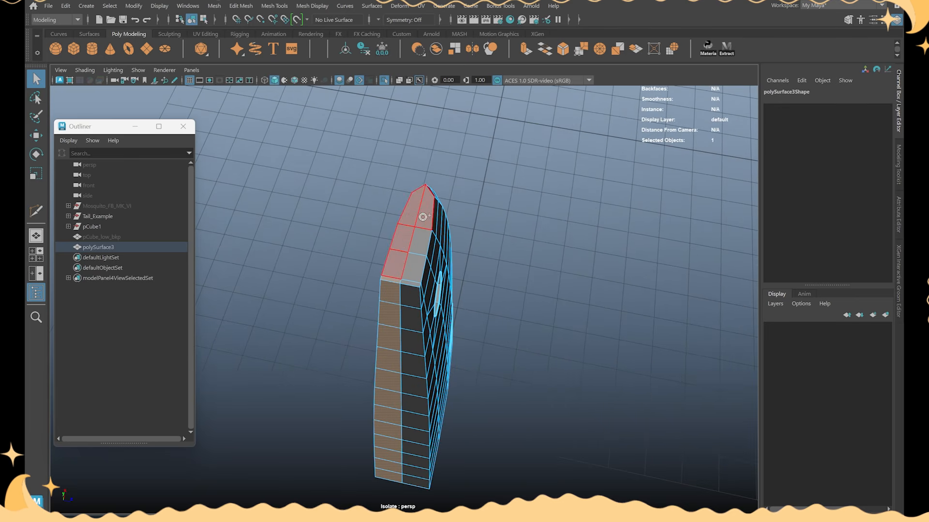
{"action": "left_click_drag", "start_coordinate": [413, 298], "coordinate": [448, 165], "text": "alt"}
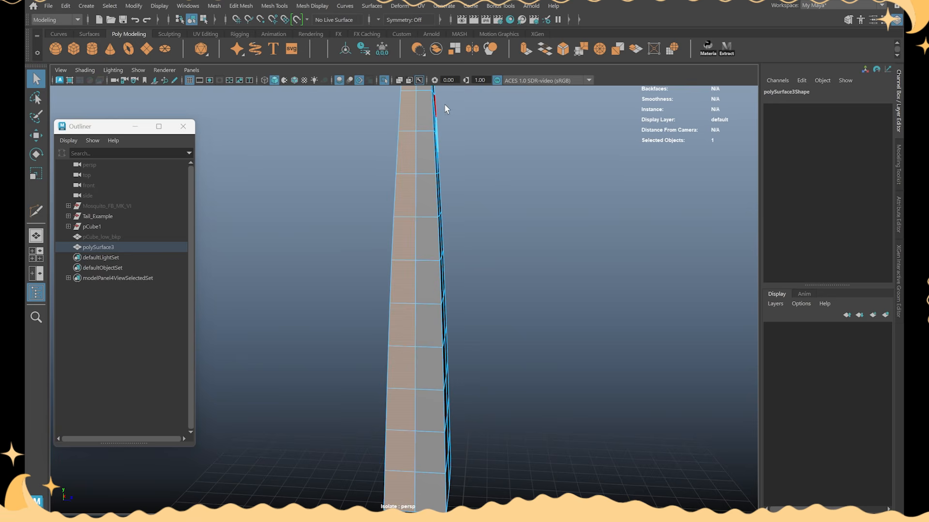
{"action": "left_click_drag", "start_coordinate": [445, 108], "coordinate": [391, 113], "text": "alt"}
{"action": "left_click_drag", "start_coordinate": [449, 222], "coordinate": [362, 219], "text": "alt"}
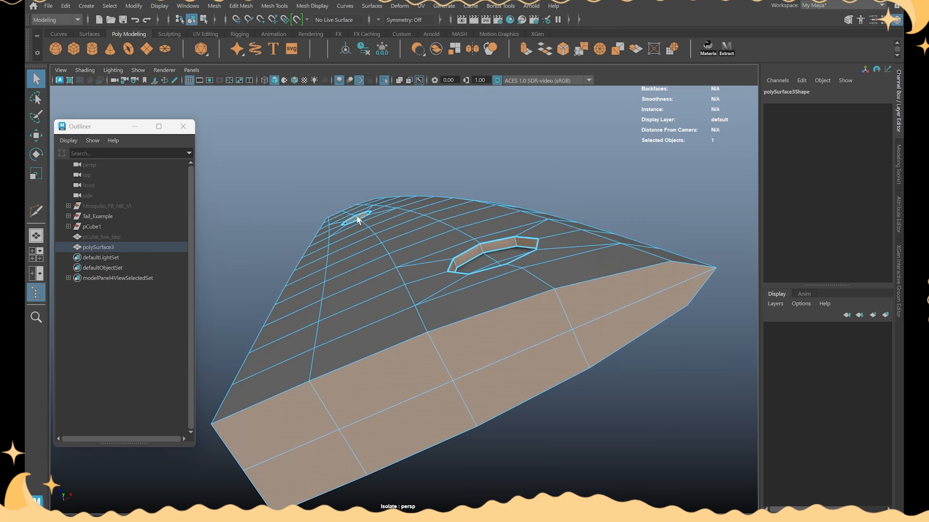
{"action": "left_click_drag", "start_coordinate": [362, 218], "coordinate": [422, 230], "text": "alt"}
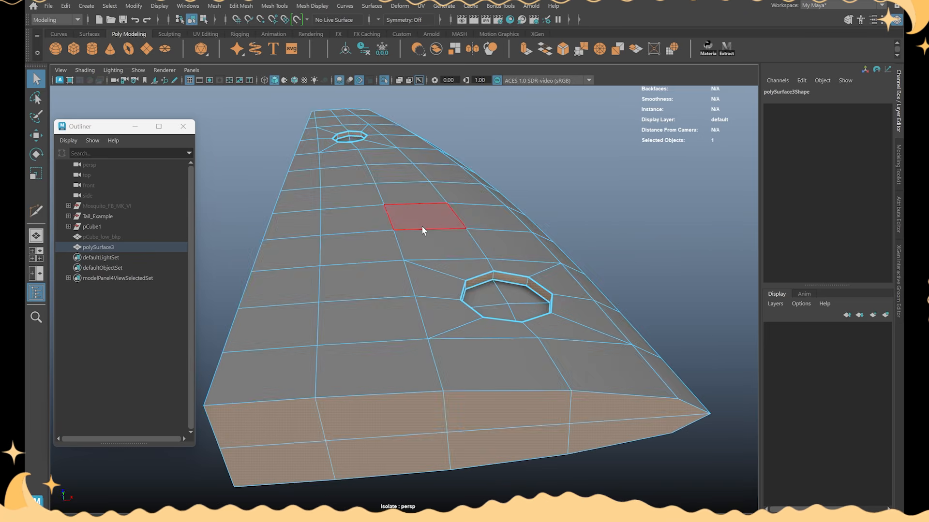
Step: Convert the cap faces to their perimeter edges and add the edges around both round recesses to the selection
{"action": "right_click", "coordinate": [392, 188], "text": "ctrl"}
{"action": "right_click_drag", "start_coordinate": [391, 187], "coordinate": [453, 118], "text": "ctrl"}
{"action": "left_click_drag", "start_coordinate": [452, 118], "coordinate": [264, 344], "text": "alt"}
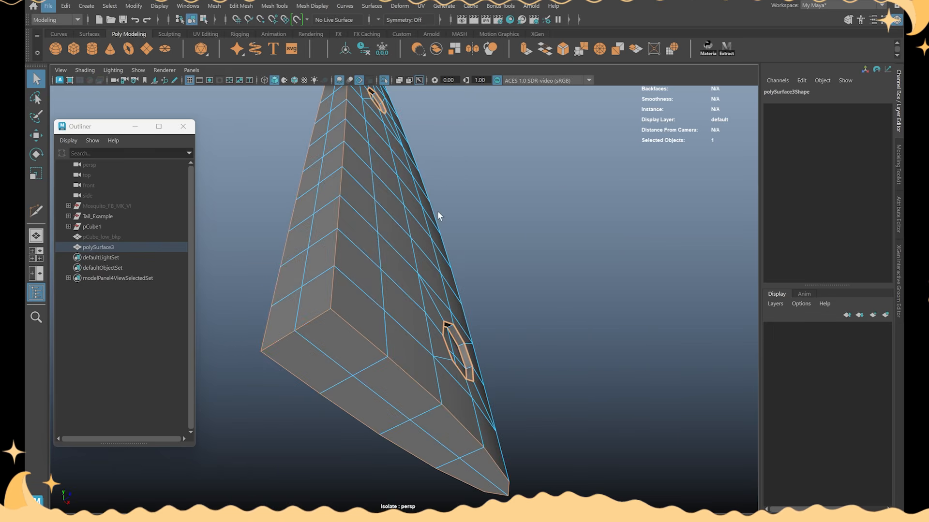
Step: Bevel the selected perimeter and recess edges with Chamfer off and a Fraction of 1
{"action": "right_click_drag", "start_coordinate": [437, 211], "coordinate": [489, 209], "text": "shift"}
{"action": "left_click_drag", "start_coordinate": [489, 209], "coordinate": [571, 267], "text": "alt"}
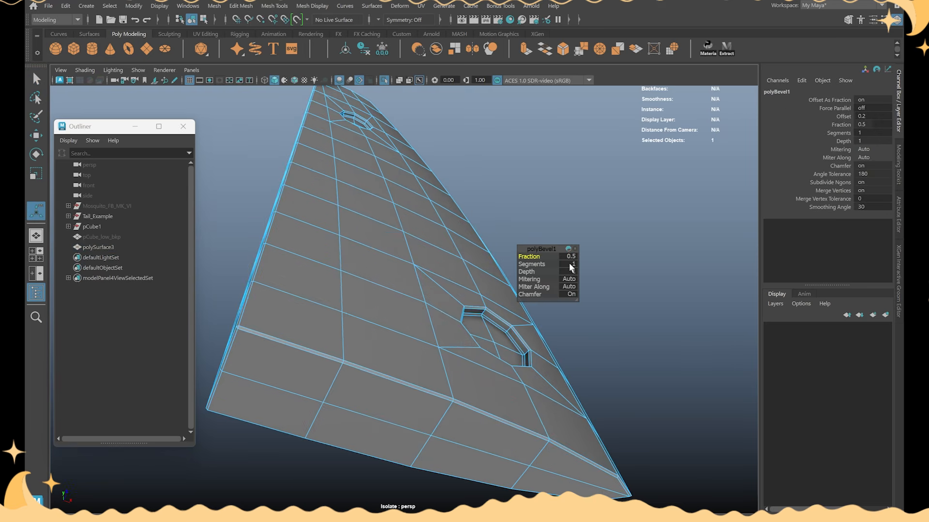
{"action": "left_click", "coordinate": [571, 295]}
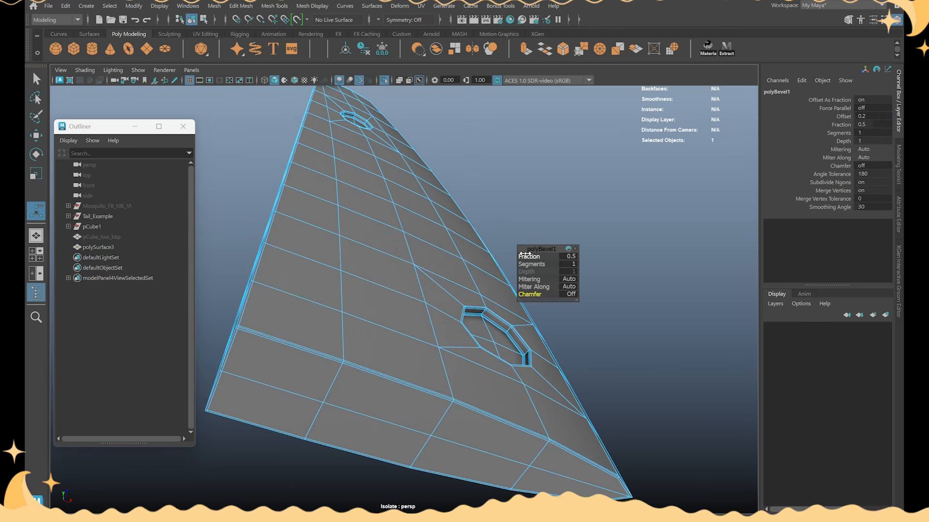
{"action": "left_click_drag", "start_coordinate": [522, 256], "coordinate": [531, 256]}
{"action": "scroll", "coordinate": [469, 223], "scroll_direction": "down", "scroll_amount": 2}
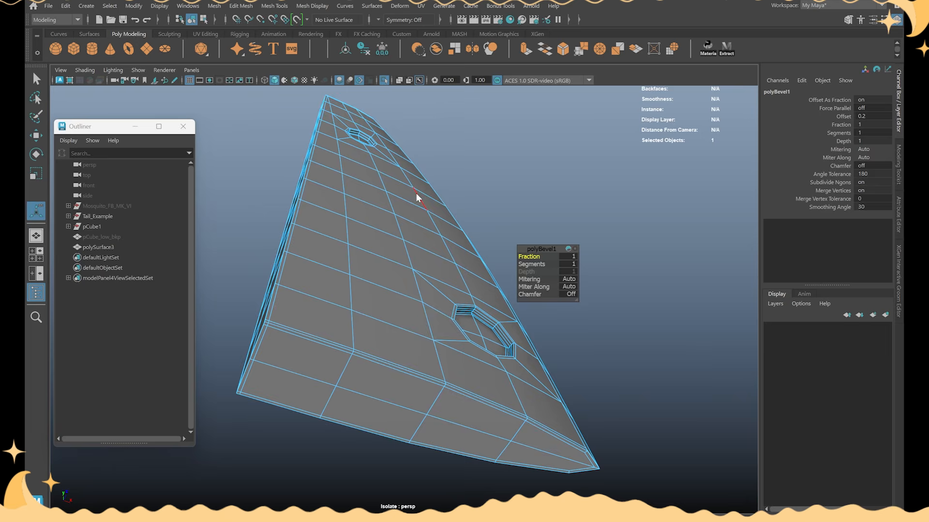
Step: Return to object mode and smooth-preview the isolated rudder to inspect its bevelled borders and recesses
{"action": "right_click_drag", "start_coordinate": [417, 197], "coordinate": [492, 168]}
{"action": "key", "text": "q"}
{"action": "key", "text": "3"}
{"action": "left_click", "coordinate": [492, 167]}
{"action": "scroll", "coordinate": [471, 175], "scroll_direction": "down", "scroll_amount": 3}
{"action": "left_click_drag", "start_coordinate": [452, 178], "coordinate": [526, 221], "text": "alt"}
{"action": "left_click", "coordinate": [432, 211]}
{"action": "key", "text": "f"}
{"action": "scroll", "coordinate": [455, 207], "scroll_direction": "up", "scroll_amount": 1}
{"action": "left_click", "coordinate": [468, 236]}
{"action": "left_click_drag", "start_coordinate": [410, 297], "coordinate": [383, 232], "text": "alt"}
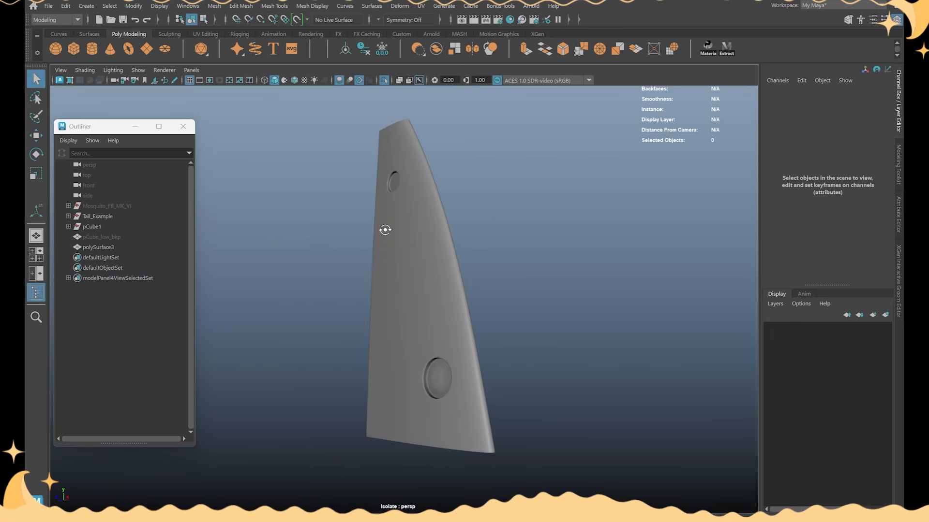
Step: Select the rudder and exit isolation to show it with the fin and the reference tail
{"action": "left_click", "coordinate": [460, 256]}
{"action": "left_click_drag", "start_coordinate": [460, 257], "coordinate": [332, 249], "text": "alt"}
{"action": "key", "text": "ctrl+1"}
{"action": "scroll", "coordinate": [331, 250], "scroll_direction": "down", "scroll_amount": 3}
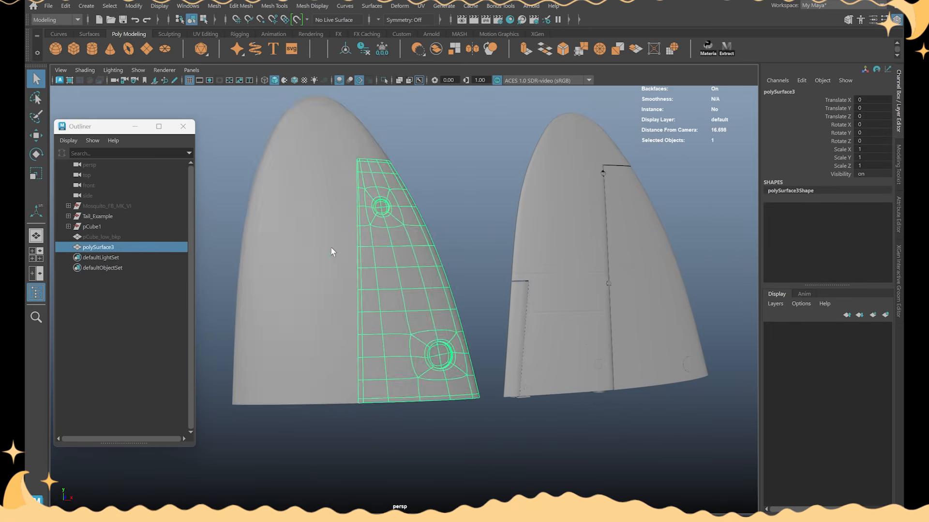
Step: Examine the fin beside the Tail_Example, focusing on the reference's front cut-out and panel details
{"action": "left_click", "coordinate": [333, 249]}
{"action": "key", "text": "f"}
{"action": "left_click_drag", "start_coordinate": [405, 225], "coordinate": [508, 233], "text": "alt"}
{"action": "scroll", "coordinate": [507, 233], "scroll_direction": "down", "scroll_amount": 3}
{"action": "middle_click_drag", "start_coordinate": [508, 234], "coordinate": [447, 213], "text": "alt"}
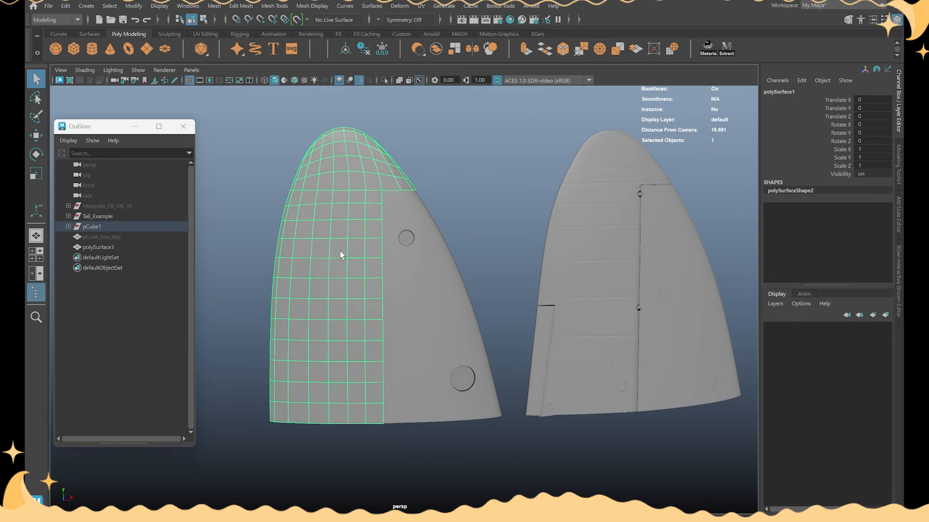
{"action": "right_click_drag", "start_coordinate": [339, 250], "coordinate": [512, 251], "text": "alt"}
{"action": "middle_click_drag", "start_coordinate": [646, 308], "coordinate": [535, 274], "text": "alt"}
{"action": "scroll", "coordinate": [523, 253], "scroll_direction": "up", "scroll_amount": 3}
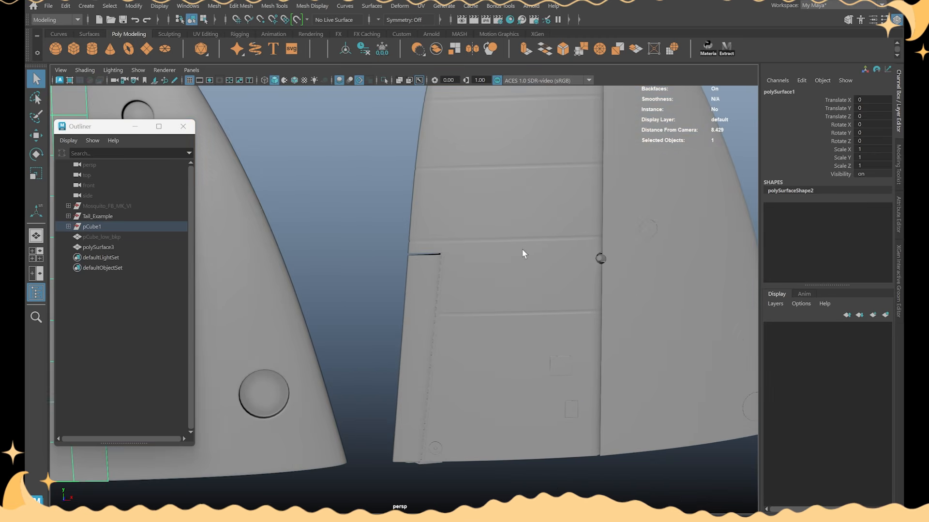
{"action": "left_click", "coordinate": [522, 248]}
{"action": "right_click_drag", "start_coordinate": [453, 261], "coordinate": [479, 274], "text": "alt"}
{"action": "middle_click_drag", "start_coordinate": [322, 253], "coordinate": [530, 265], "text": "alt"}
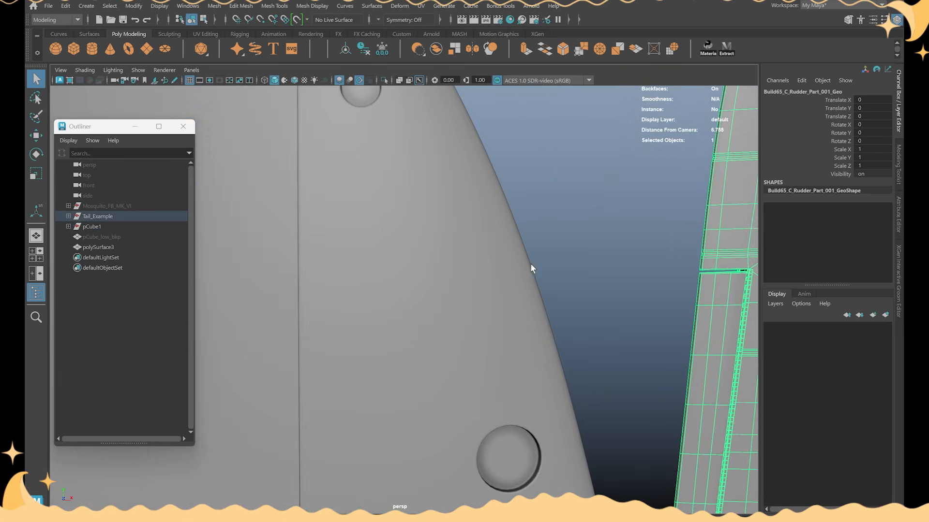
Step: Select the fin half, isolate it to check its edge grid, and exit isolation to show the whole scene
{"action": "right_click_drag", "start_coordinate": [530, 265], "coordinate": [431, 271], "text": "alt"}
{"action": "middle_click_drag", "start_coordinate": [430, 271], "coordinate": [488, 272], "text": "alt"}
{"action": "left_click", "coordinate": [423, 269]}
{"action": "right_click_drag", "start_coordinate": [422, 270], "coordinate": [494, 324], "text": "alt"}
{"action": "key", "text": "ctrl+1"}
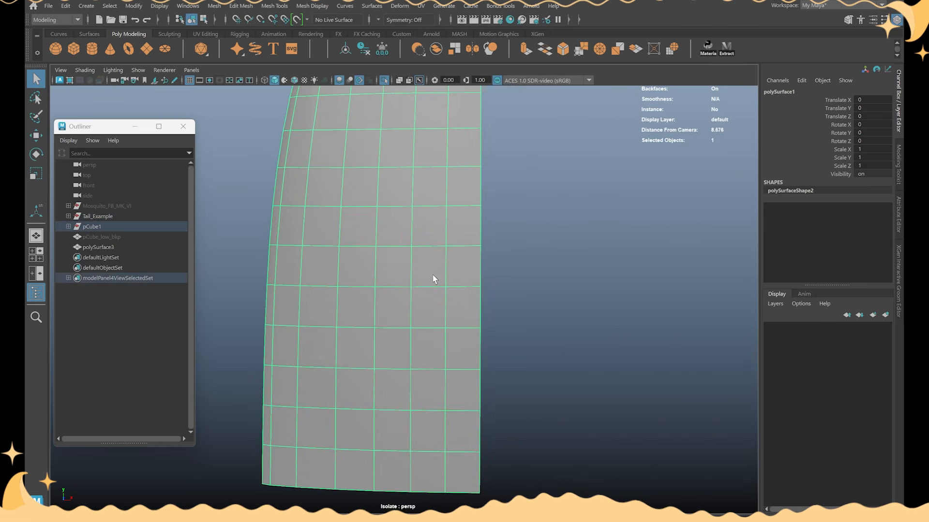
{"action": "left_click_drag", "start_coordinate": [483, 280], "coordinate": [500, 312], "text": "alt"}
{"action": "key", "text": "ctrl+1"}
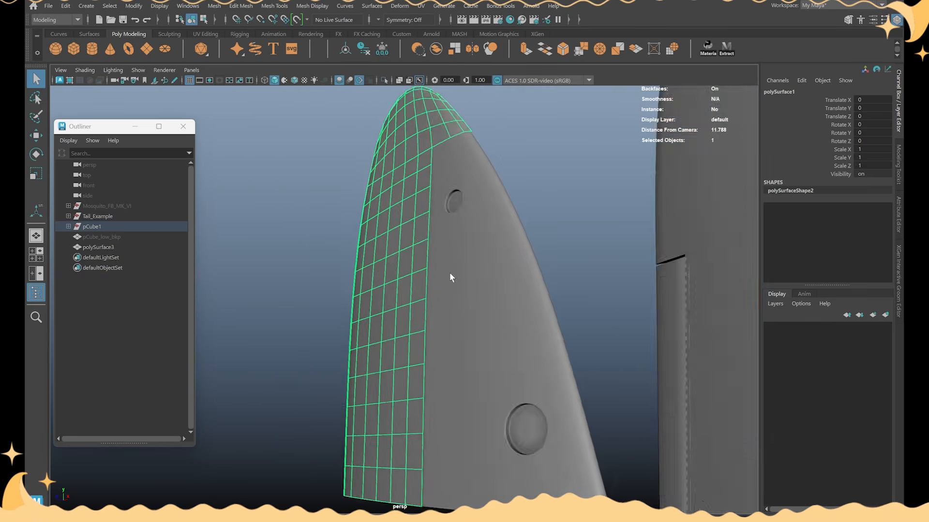
Step: Duplicate the fin half and mirror the copy to the opposite side with a Scale Z of -1
{"action": "scroll", "coordinate": [448, 271], "scroll_direction": "up", "scroll_amount": 5}
{"action": "key", "text": "w"}
{"action": "left_click_drag", "start_coordinate": [558, 259], "coordinate": [539, 290], "text": "alt"}
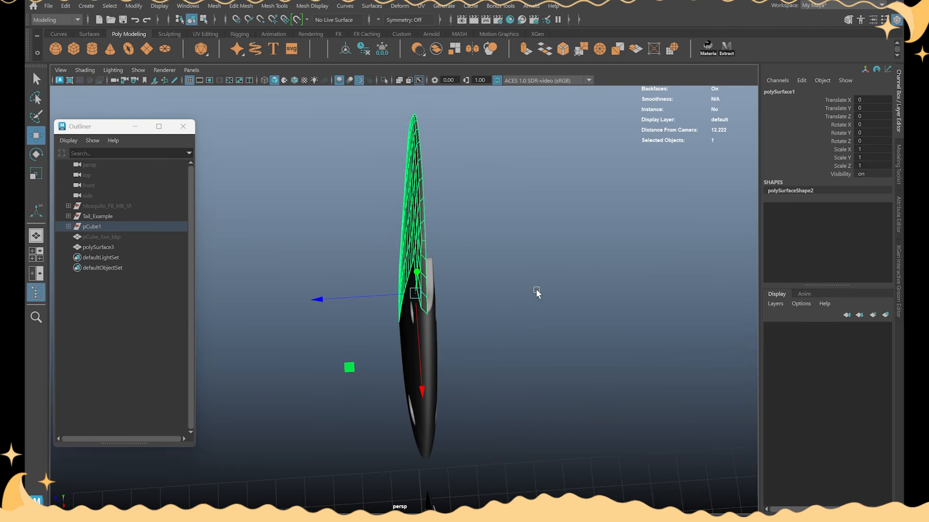
{"action": "left_click", "coordinate": [876, 165]}
{"action": "type", "text": "-1"}
{"action": "key", "text": "Return"}
{"action": "left_click_drag", "start_coordinate": [455, 268], "coordinate": [504, 249], "text": "alt"}
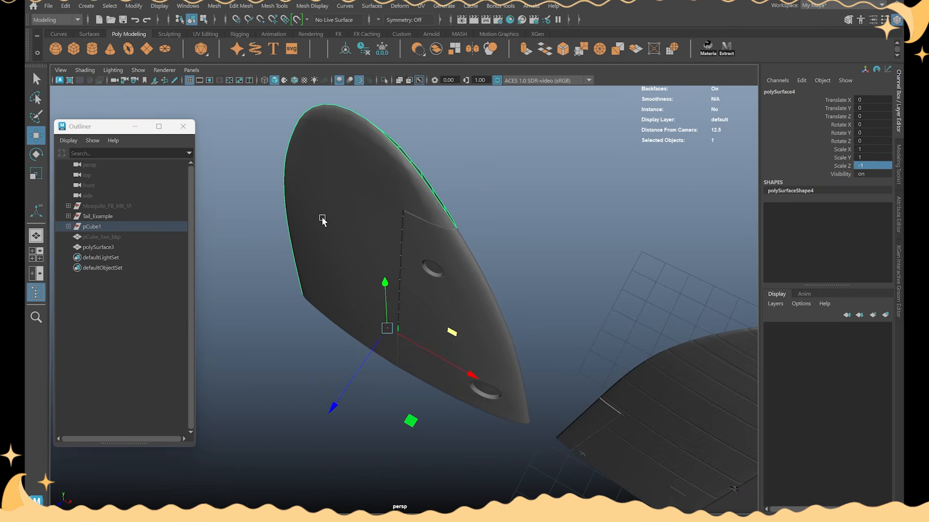
Step: Combine the original and mirrored fin halves into one mesh and merge their vertices
{"action": "left_click", "coordinate": [321, 216], "text": "shift"}
{"action": "left_click_drag", "start_coordinate": [455, 223], "coordinate": [489, 193], "text": "alt"}
{"action": "key", "text": "space"}
{"action": "left_click", "coordinate": [380, 201]}
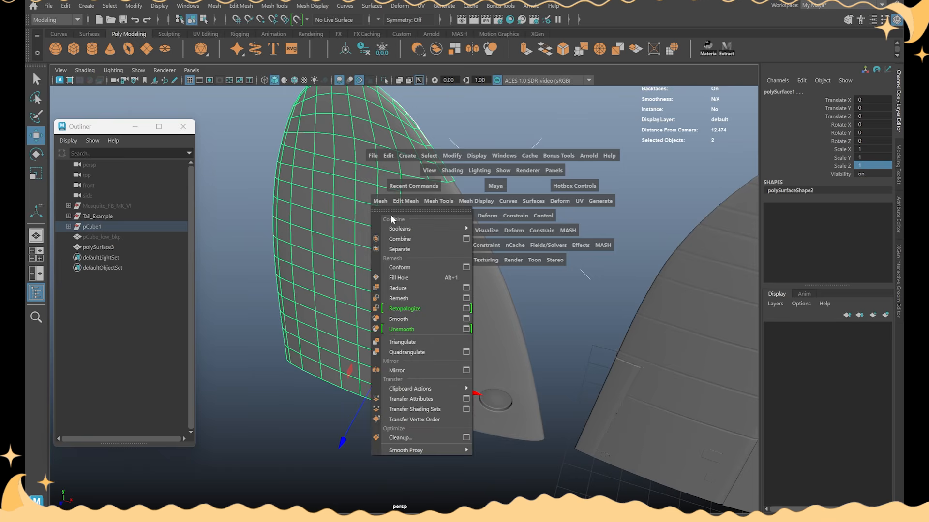
{"action": "left_click", "coordinate": [390, 218]}
{"action": "left_click_drag", "start_coordinate": [540, 204], "coordinate": [567, 203], "text": "alt"}
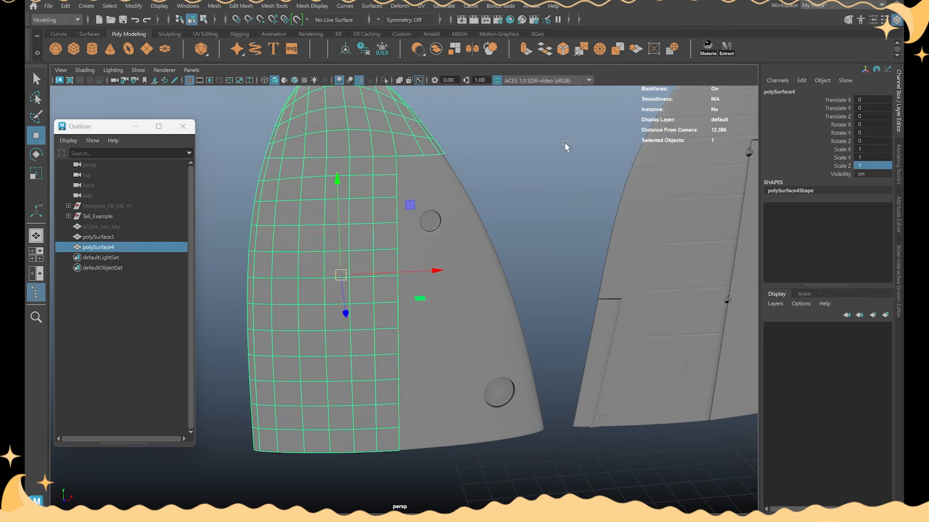
{"action": "key", "text": "space"}
{"action": "left_click", "coordinate": [479, 160]}
{"action": "left_click", "coordinate": [498, 269]}
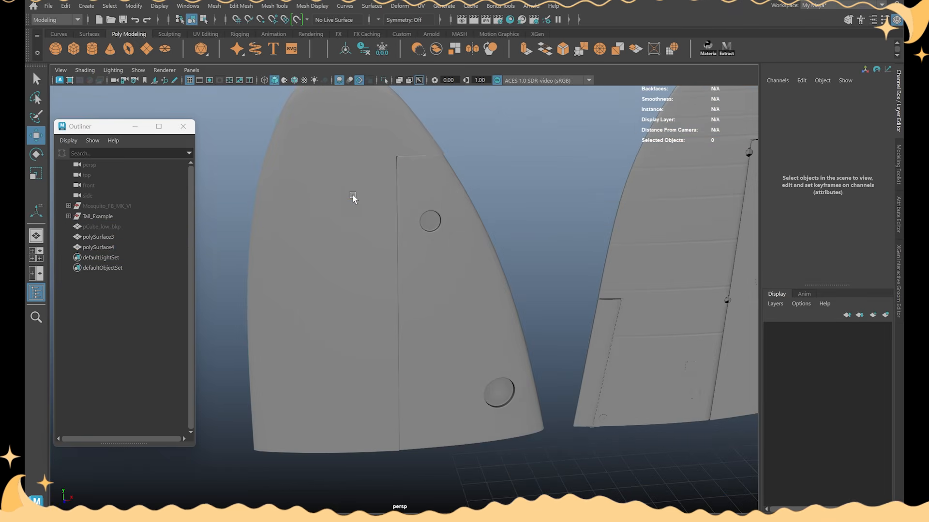
Step: Show the combined fin's edges and compare its grid with the horizontal panel lines on Tail_Example
{"action": "left_click", "coordinate": [352, 196]}
{"action": "left_click_drag", "start_coordinate": [367, 198], "coordinate": [477, 202], "text": "alt"}
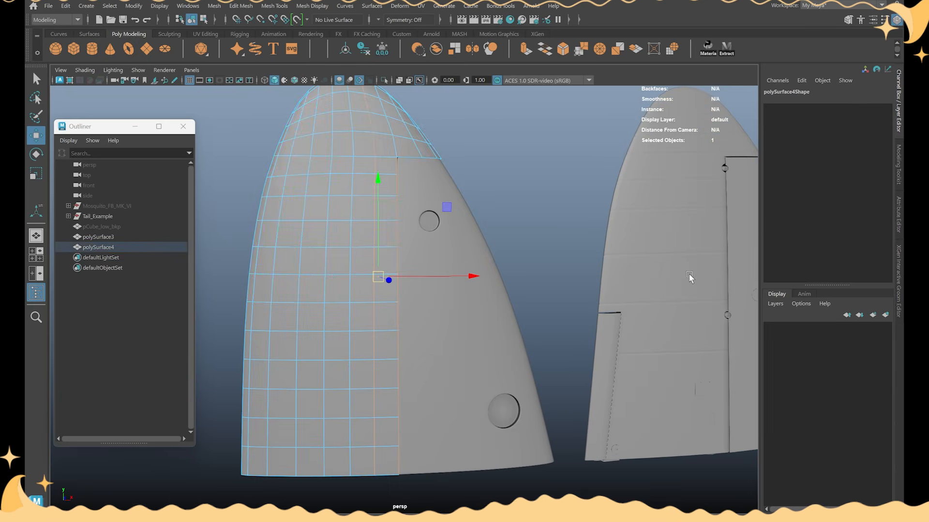
{"action": "middle_click_drag", "start_coordinate": [688, 274], "coordinate": [568, 264], "text": "alt"}
{"action": "scroll", "coordinate": [542, 276], "scroll_direction": "up", "scroll_amount": 5}
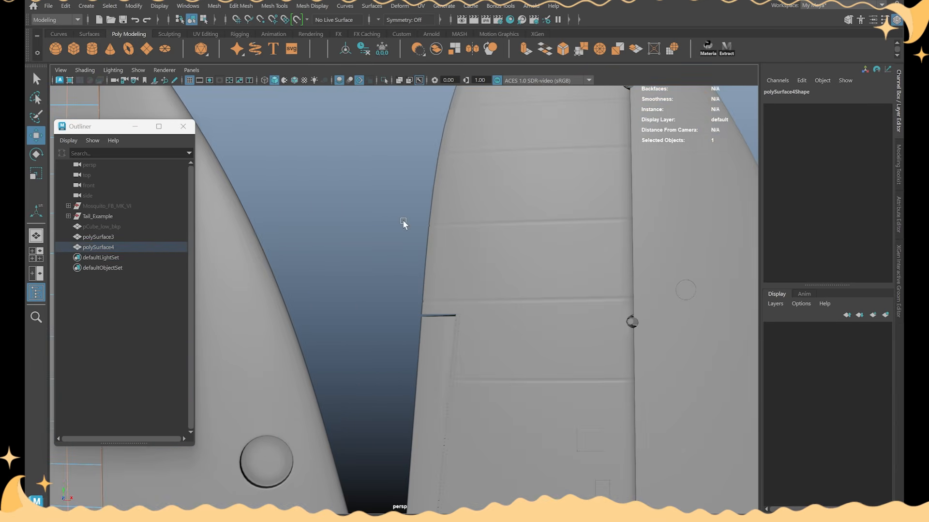
{"action": "middle_click_drag", "start_coordinate": [403, 224], "coordinate": [523, 240], "text": "alt"}
{"action": "scroll", "coordinate": [419, 252], "scroll_direction": "up", "scroll_amount": 3}
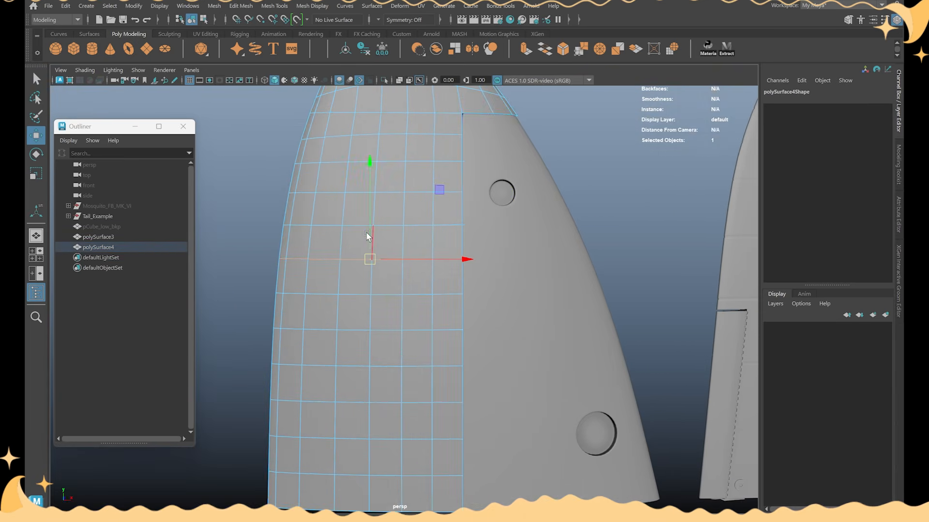
Step: Bevel the horizontal edge loop around the middle of the fin with a Fraction of 0.08
{"action": "key", "text": "r"}
{"action": "middle_click_drag", "start_coordinate": [351, 343], "coordinate": [375, 295], "text": "alt"}
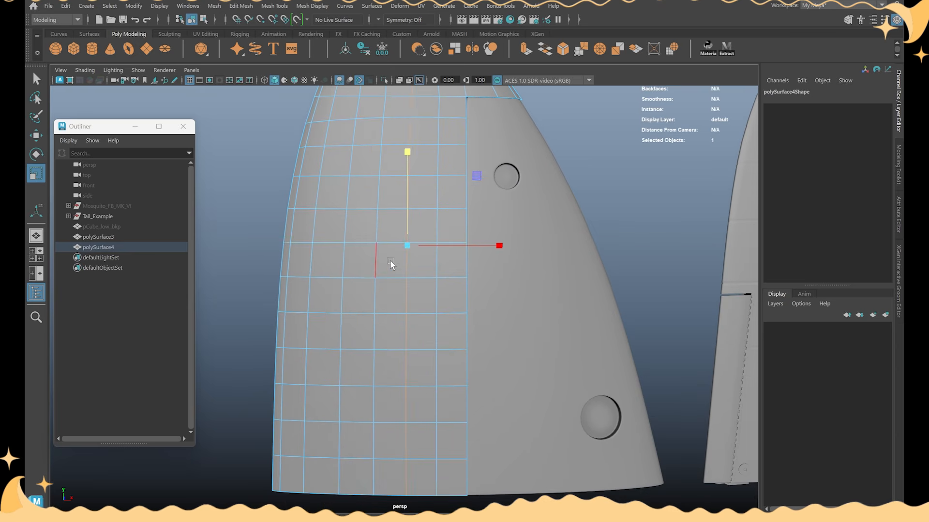
{"action": "double_click", "coordinate": [390, 277]}
{"action": "left_click_drag", "start_coordinate": [374, 252], "coordinate": [371, 278]}
{"action": "double_click", "coordinate": [390, 241]}
{"action": "middle_click_drag", "start_coordinate": [400, 220], "coordinate": [401, 261], "text": "alt"}
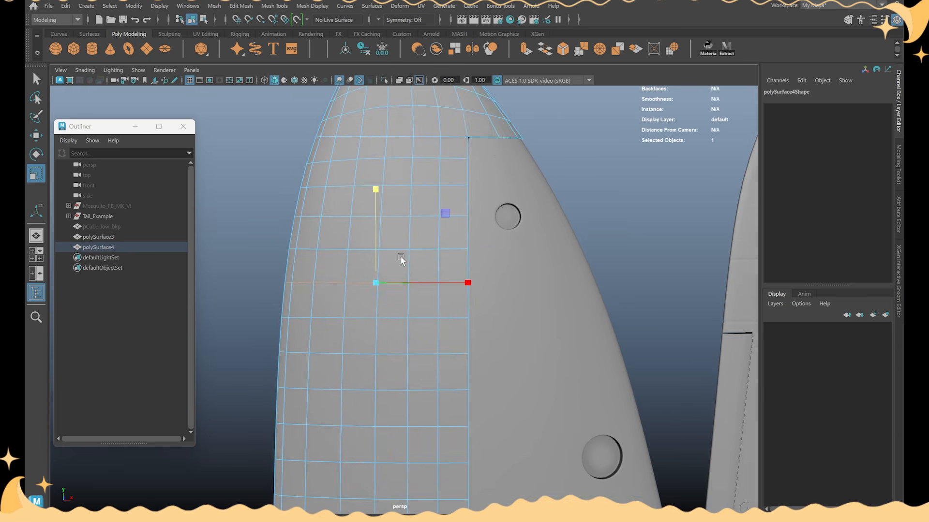
{"action": "scroll", "coordinate": [401, 261], "scroll_direction": "up", "scroll_amount": 3}
{"action": "right_click_drag", "start_coordinate": [392, 209], "coordinate": [449, 210], "text": "shift"}
{"action": "middle_click_drag", "start_coordinate": [388, 226], "coordinate": [413, 223], "text": "alt"}
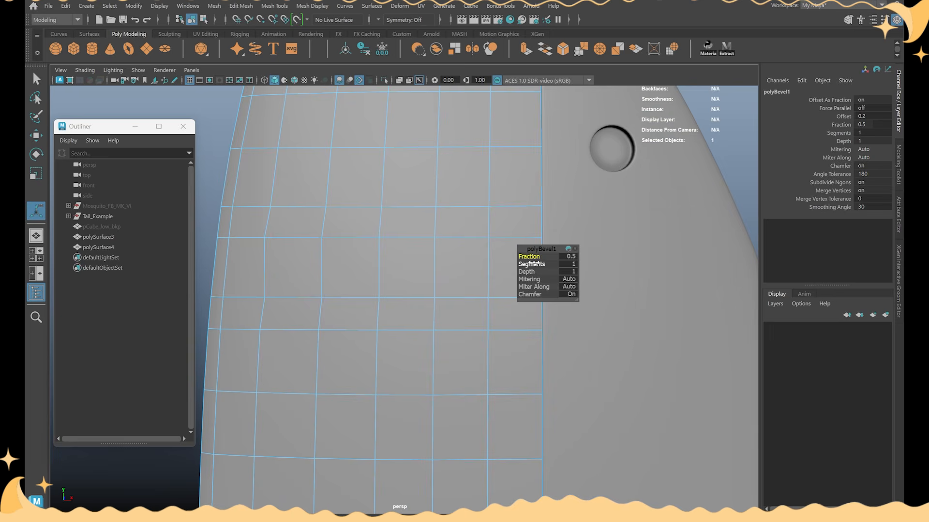
{"action": "left_click_drag", "start_coordinate": [529, 257], "coordinate": [516, 256]}
{"action": "right_click_drag", "start_coordinate": [517, 259], "coordinate": [398, 230], "text": "alt"}
{"action": "left_click_drag", "start_coordinate": [398, 230], "coordinate": [429, 290], "text": "alt"}
{"action": "right_click_drag", "start_coordinate": [429, 290], "coordinate": [506, 307], "text": "alt"}
{"action": "scroll", "coordinate": [426, 205], "scroll_direction": "up", "scroll_amount": 3}
{"action": "key", "text": "w"}
{"action": "scroll", "coordinate": [408, 202], "scroll_direction": "up", "scroll_amount": 3}
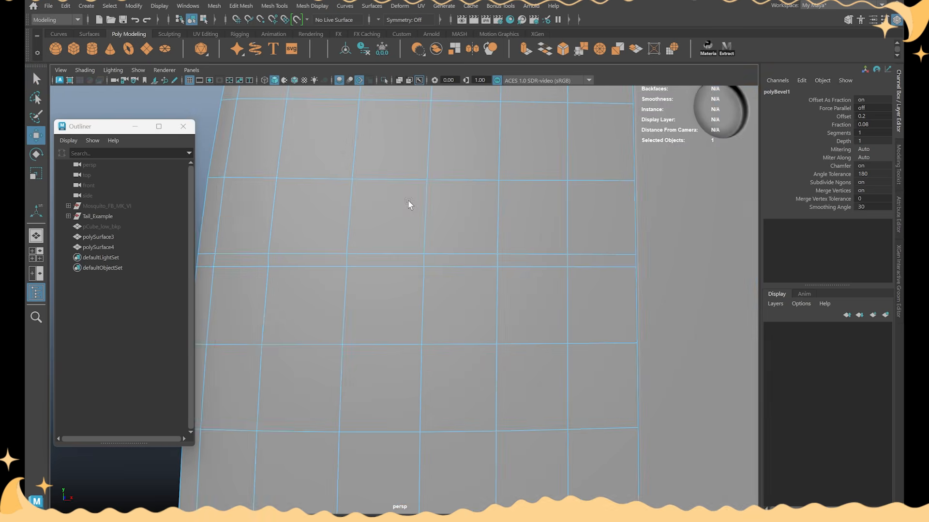
Step: Insert a centred edge loop between the two bevelled loops on the fin with the Multi-Cut tool
{"action": "mouse_move", "coordinate": [429, 201]}
{"action": "right_mouse_down", "text": "shift"}
{"action": "mouse_move", "coordinate": [344, 200]}
{"action": "mouse_move", "coordinate": [430, 201]}
{"action": "right_mouse_up", "text": "shift"}
{"action": "right_click_drag", "start_coordinate": [422, 205], "coordinate": [367, 220]}
{"action": "middle_click", "coordinate": [428, 251], "text": "ctrl"}
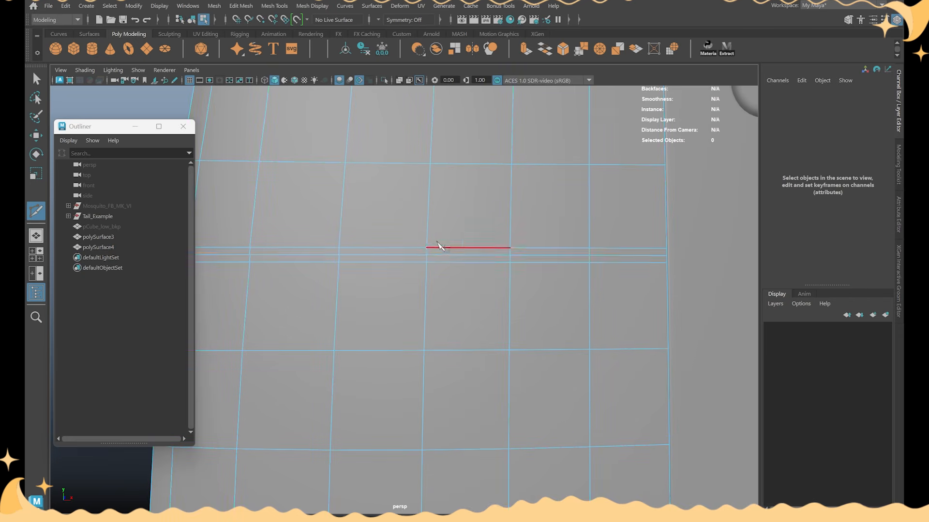
{"action": "key", "text": "w"}
Step: Scale the centre loop inward to form a panel groove and move its front-edge vertices inward to match
{"action": "left_click_drag", "start_coordinate": [338, 236], "coordinate": [413, 293], "text": "alt"}
{"action": "double_click", "coordinate": [368, 252]}
{"action": "key", "text": "r"}
{"action": "middle_click_drag", "start_coordinate": [413, 292], "coordinate": [524, 283], "text": "alt"}
{"action": "right_click_drag", "start_coordinate": [380, 251], "coordinate": [298, 264]}
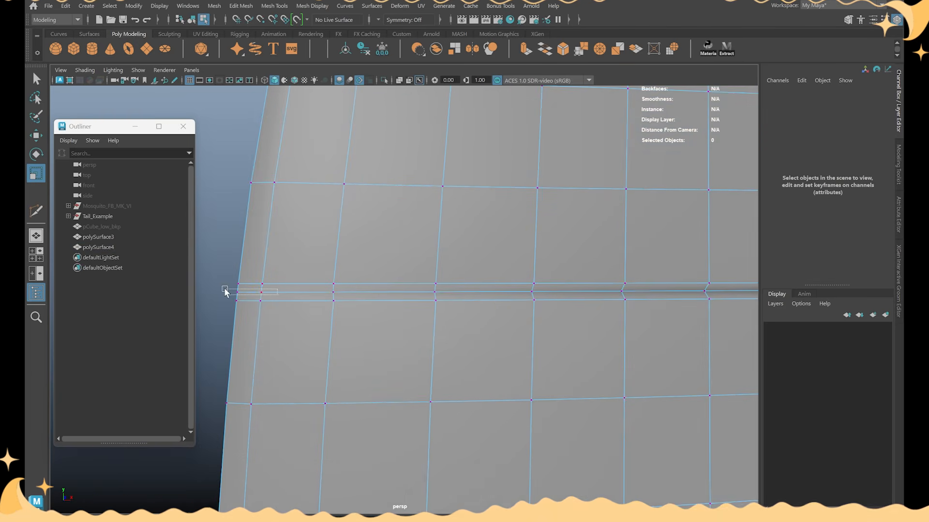
{"action": "key", "text": "w"}
{"action": "left_click_drag", "start_coordinate": [224, 289], "coordinate": [287, 291]}
Step: Insert support edge loops just above and below the groove and return to object mode to inspect it
{"action": "key", "text": "g"}
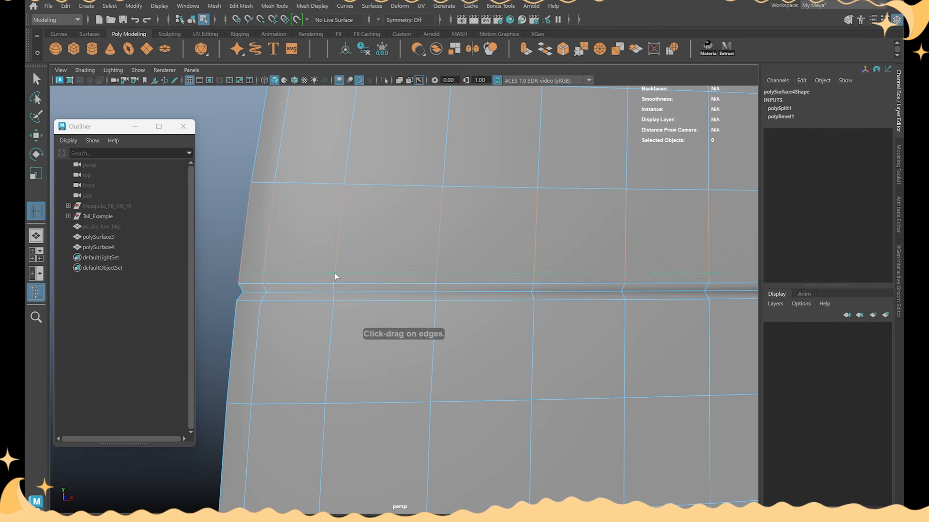
{"action": "left_click", "coordinate": [335, 275]}
{"action": "left_click", "coordinate": [333, 305]}
{"action": "key", "text": "w"}
{"action": "right_click_drag", "start_coordinate": [339, 226], "coordinate": [391, 207]}
{"action": "scroll", "coordinate": [460, 222], "scroll_direction": "down", "scroll_amount": 5}
{"action": "left_click_drag", "start_coordinate": [460, 220], "coordinate": [425, 218], "text": "alt"}
{"action": "middle_click_drag", "start_coordinate": [623, 255], "coordinate": [625, 236], "text": "alt"}
{"action": "scroll", "coordinate": [604, 237], "scroll_direction": "up", "scroll_amount": 8}
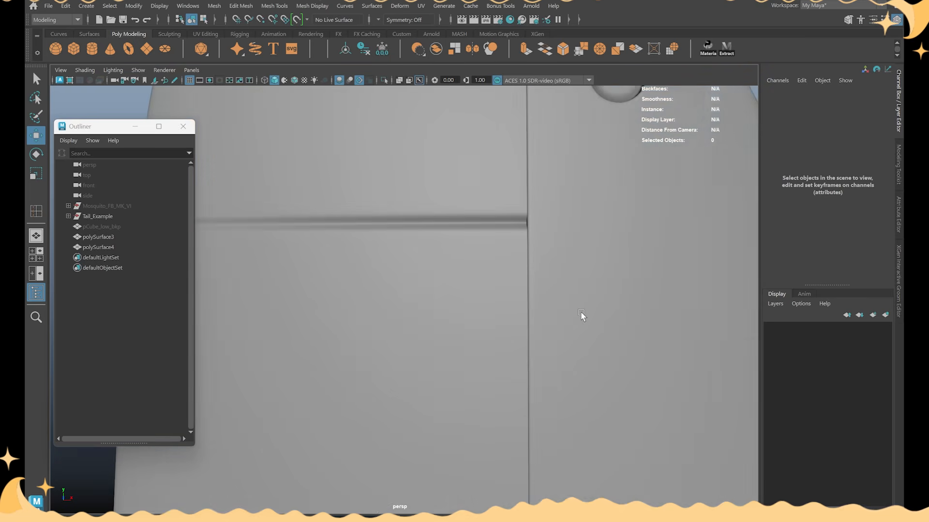
{"action": "scroll", "coordinate": [581, 312], "scroll_direction": "up", "scroll_amount": 1}
Step: Select the groove's centre edge loop on the fin and check how the groove wraps around the front edge
{"action": "left_click", "coordinate": [421, 234]}
{"action": "left_click_drag", "start_coordinate": [422, 234], "coordinate": [448, 184], "text": "alt"}
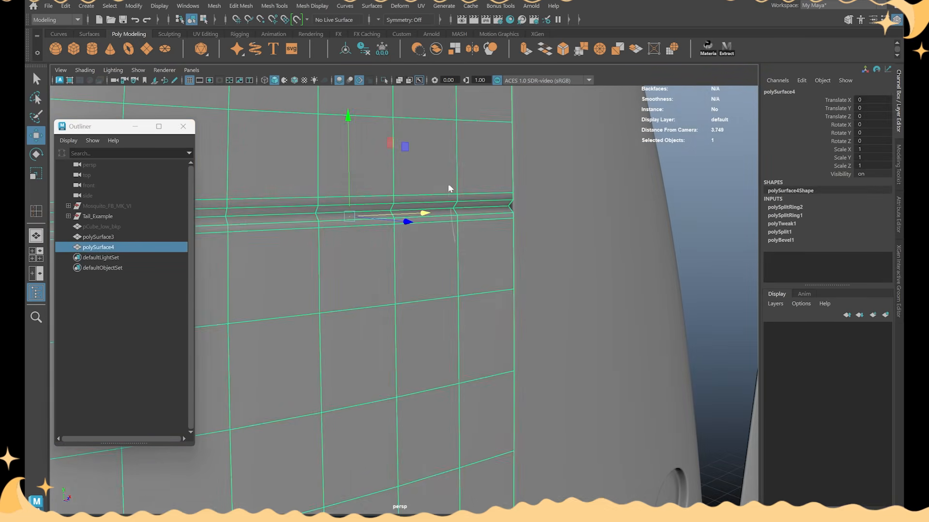
{"action": "right_click_drag", "start_coordinate": [448, 184], "coordinate": [448, 150]}
{"action": "left_click", "coordinate": [440, 202]}
{"action": "key", "text": "q"}
{"action": "double_click", "coordinate": [417, 213]}
{"action": "left_click_drag", "start_coordinate": [338, 217], "coordinate": [441, 226], "text": "alt"}
{"action": "key", "text": "w"}
{"action": "key", "text": "r"}
{"action": "left_click", "coordinate": [519, 170]}
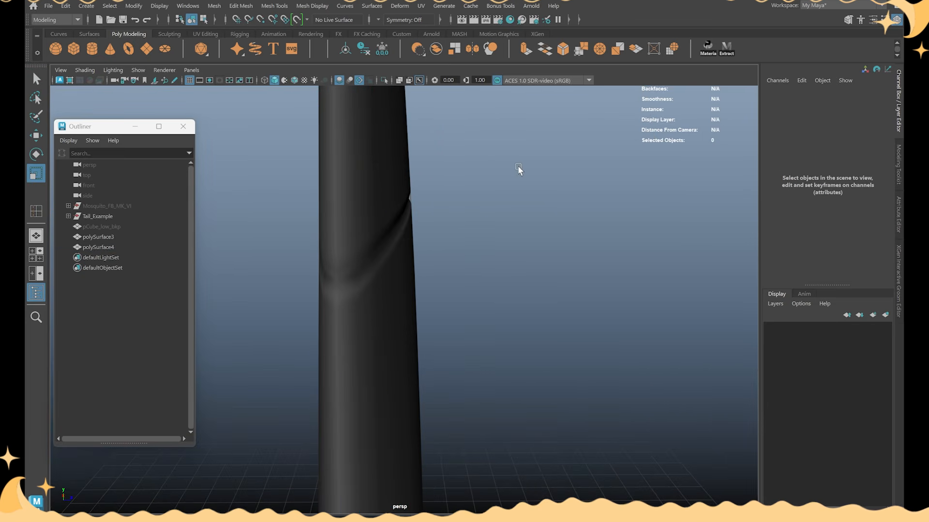
Step: Smooth-preview the fin and view it with the rudder beside the reference tail
{"action": "left_click", "coordinate": [344, 242]}
{"action": "key", "text": "3"}
{"action": "left_click", "coordinate": [512, 213]}
{"action": "left_click_drag", "start_coordinate": [513, 213], "coordinate": [531, 205], "text": "alt"}
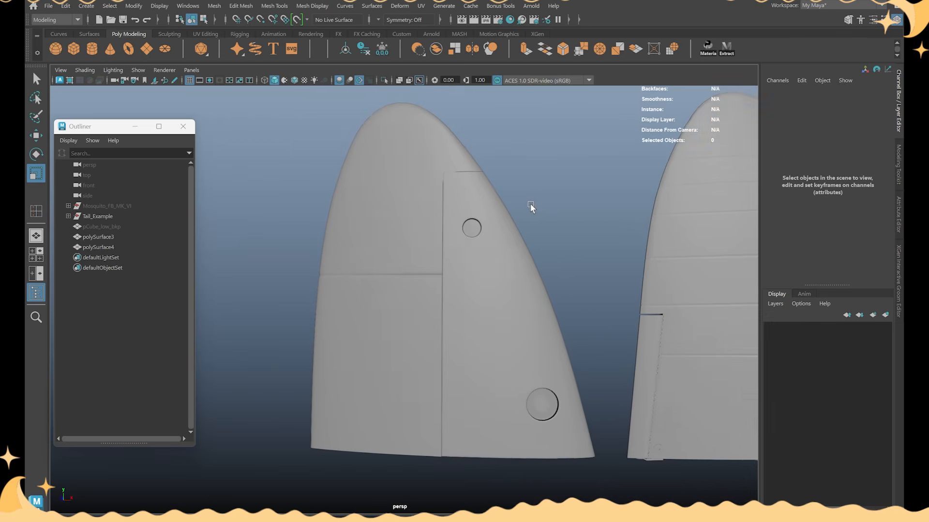
{"action": "right_click_drag", "start_coordinate": [531, 205], "coordinate": [386, 285], "text": "alt"}
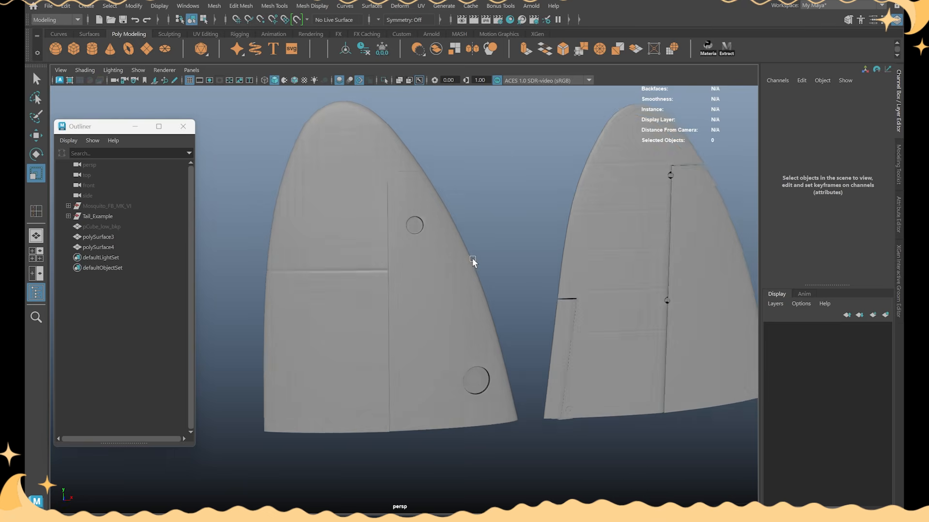
Step: Compare the fin's groove and topology with the panel lines and lower cut-out on Tail_Example
{"action": "left_click", "coordinate": [472, 258]}
{"action": "left_click_drag", "start_coordinate": [472, 257], "coordinate": [505, 411], "text": "alt"}
{"action": "left_click_drag", "start_coordinate": [228, 104], "coordinate": [484, 218]}
{"action": "left_click_drag", "start_coordinate": [499, 184], "coordinate": [504, 147], "text": "alt"}
{"action": "left_click", "coordinate": [521, 156]}
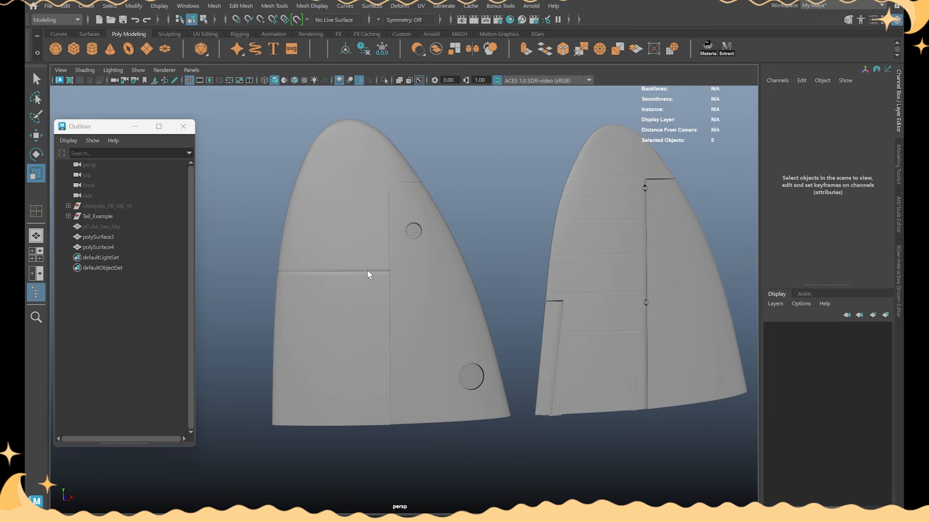
{"action": "left_click", "coordinate": [367, 257]}
{"action": "mouse_move", "coordinate": [367, 257]}
{"action": "left_mouse_down", "text": "alt"}
{"action": "mouse_move", "coordinate": [363, 263]}
{"action": "mouse_move", "coordinate": [369, 249]}
{"action": "left_mouse_up", "text": "alt"}
{"action": "key", "text": "alt"}
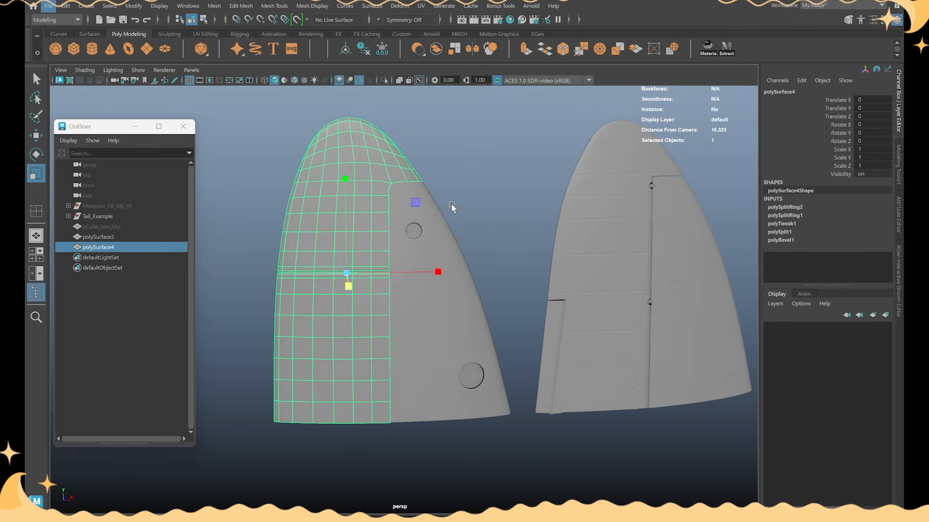
{"action": "left_click_drag", "start_coordinate": [472, 205], "coordinate": [468, 200], "text": "alt"}
{"action": "right_click_drag", "start_coordinate": [511, 307], "coordinate": [539, 317], "text": "alt"}
{"action": "middle_click_drag", "start_coordinate": [539, 317], "coordinate": [357, 299], "text": "alt"}
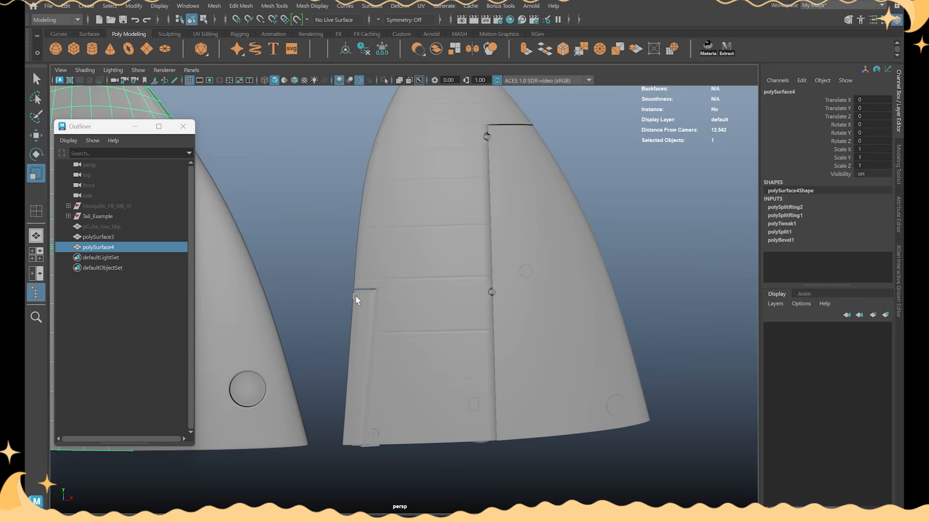
{"action": "middle_click_drag", "start_coordinate": [452, 302], "coordinate": [629, 301], "text": "alt"}
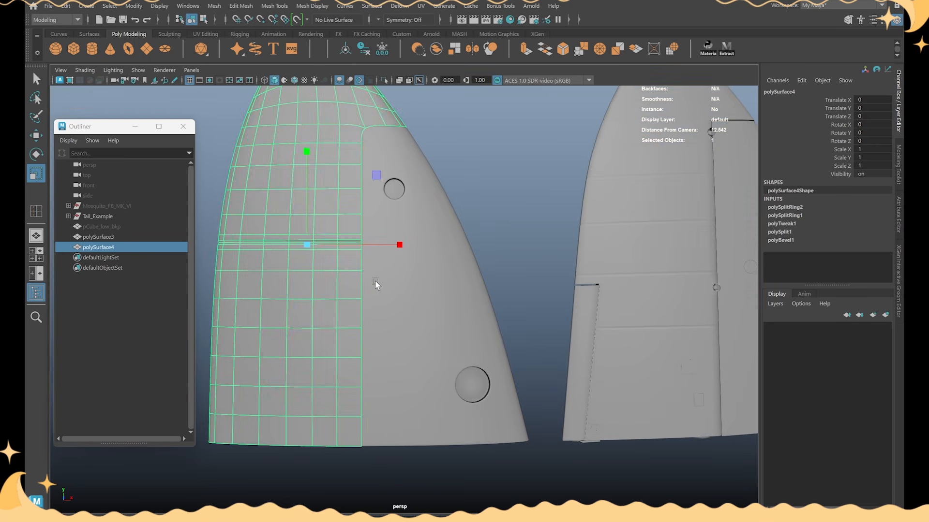
Step: Inspect the fin and rudder from both sides, checking the panel groove, rudder gap and round recesses
{"action": "left_click", "coordinate": [102, 237]}
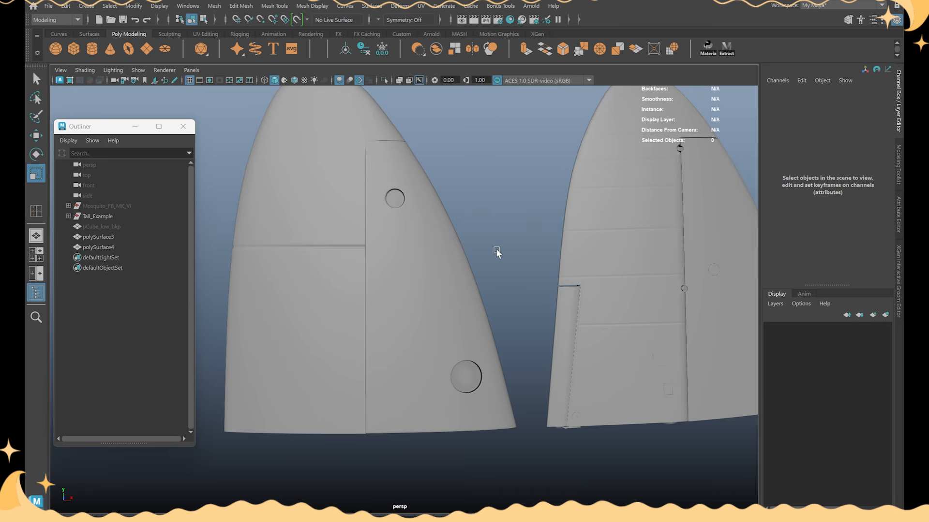
{"action": "scroll", "coordinate": [468, 255], "scroll_direction": "down", "scroll_amount": 2}
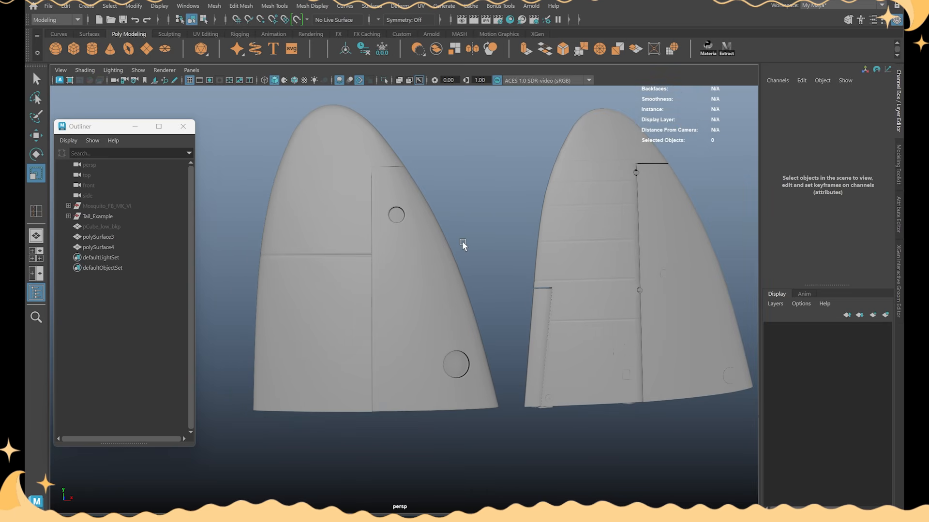
{"action": "scroll", "coordinate": [463, 241], "scroll_direction": "up", "scroll_amount": 1}
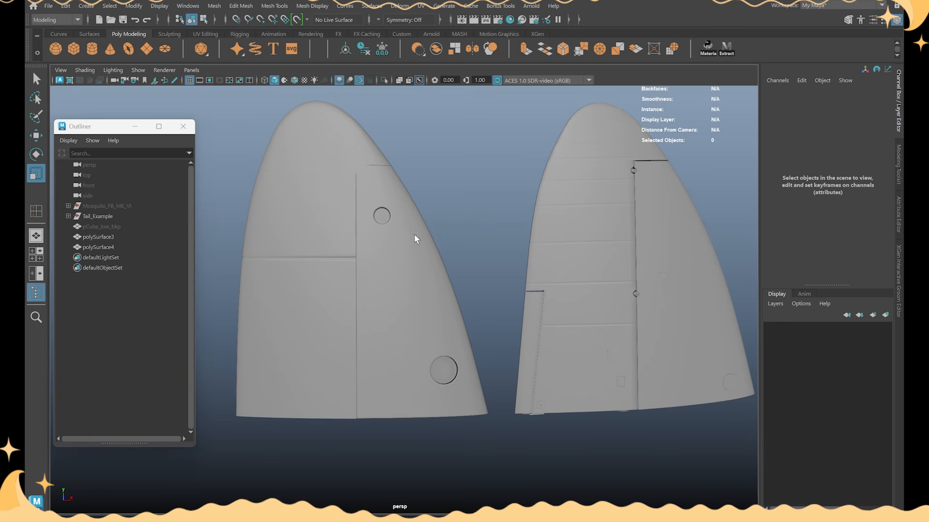
{"action": "left_click", "coordinate": [382, 251]}
{"action": "left_click", "coordinate": [319, 281]}
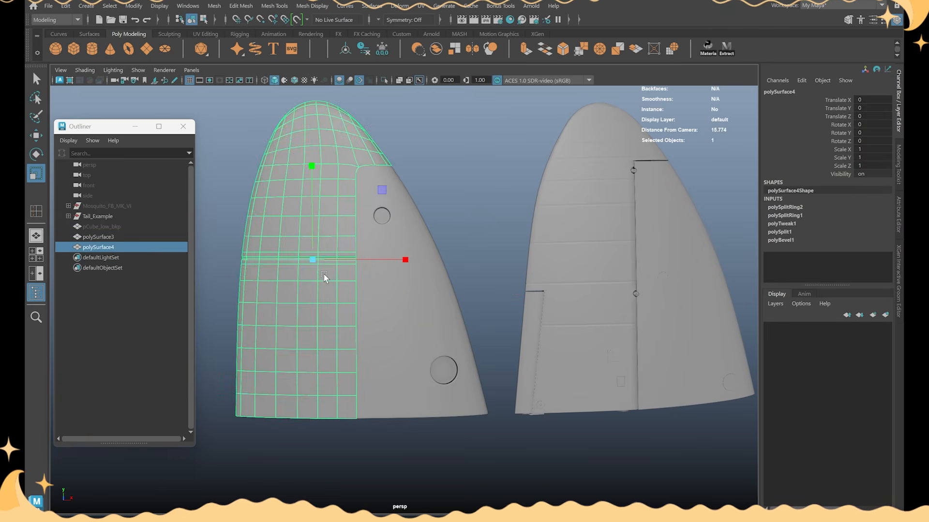
{"action": "scroll", "coordinate": [331, 285], "scroll_direction": "up", "scroll_amount": 1}
{"action": "left_click", "coordinate": [459, 233]}
{"action": "left_click_drag", "start_coordinate": [459, 233], "coordinate": [616, 205], "text": "alt"}
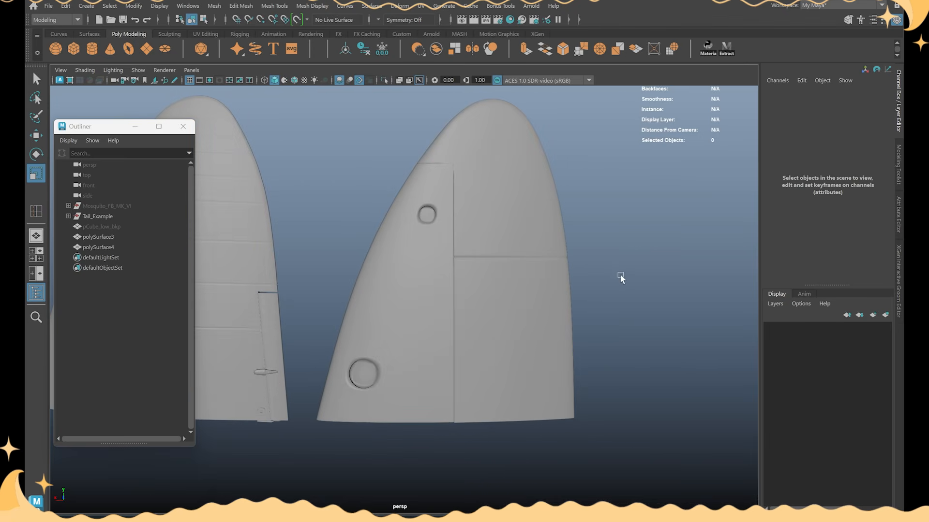
{"action": "left_click_drag", "start_coordinate": [621, 276], "coordinate": [486, 250], "text": "alt"}
{"action": "right_click_drag", "start_coordinate": [402, 250], "coordinate": [419, 265], "text": "alt"}
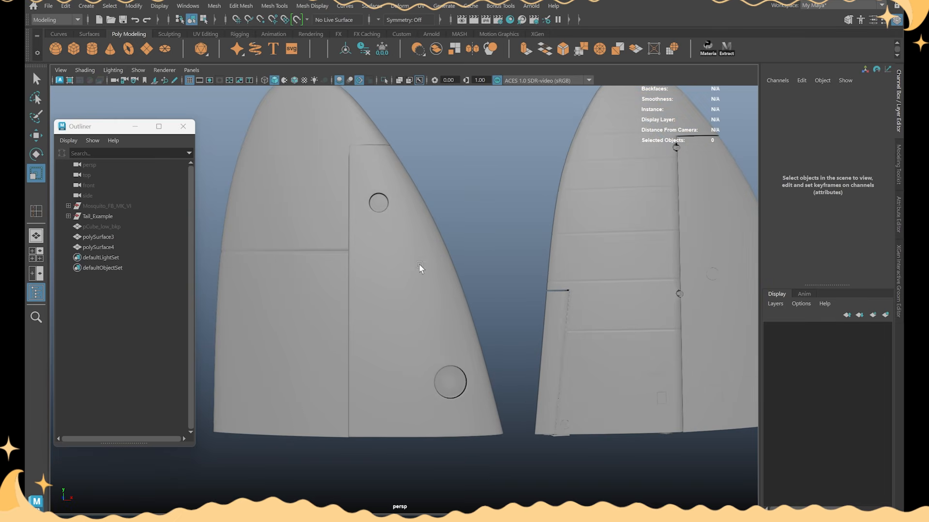
Step: Select the rudder and examine its topology and thickness from the front and the end
{"action": "left_click", "coordinate": [407, 260]}
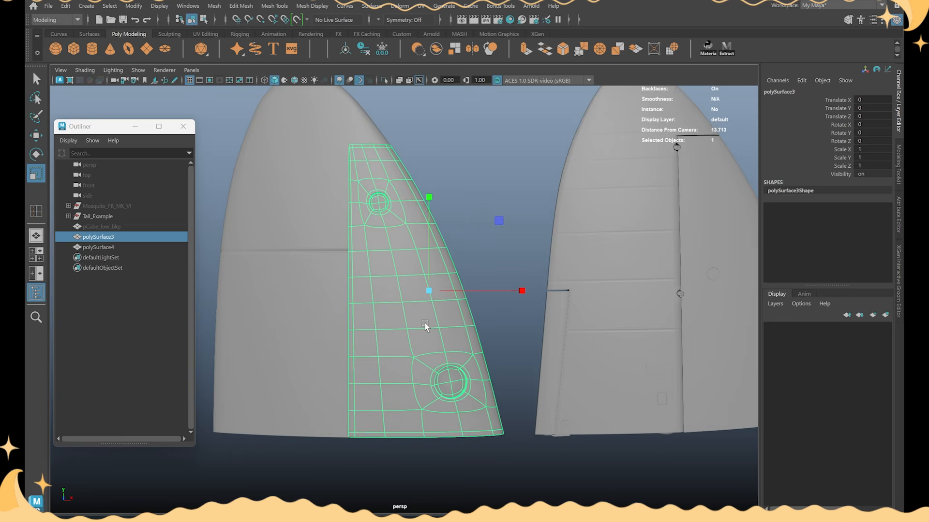
{"action": "scroll", "coordinate": [425, 323], "scroll_direction": "up", "scroll_amount": 1}
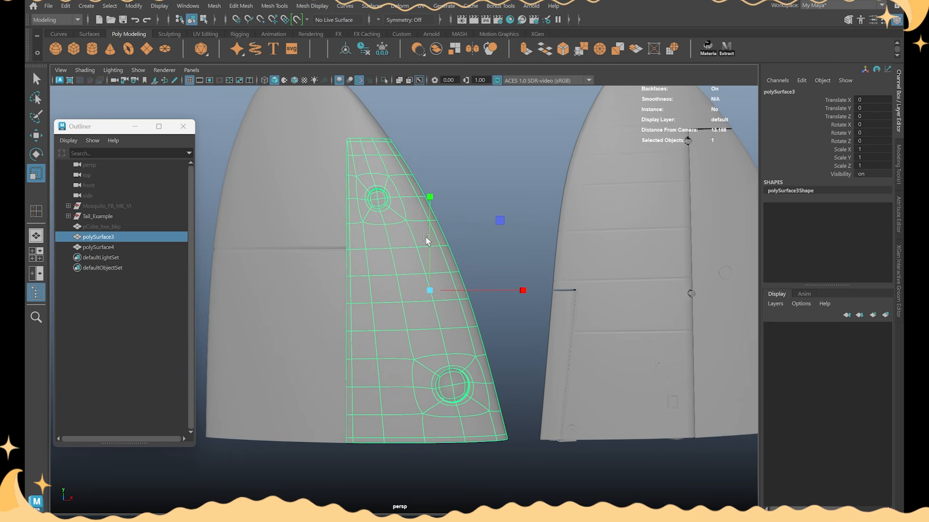
{"action": "left_click_drag", "start_coordinate": [425, 237], "coordinate": [435, 271], "text": "alt"}
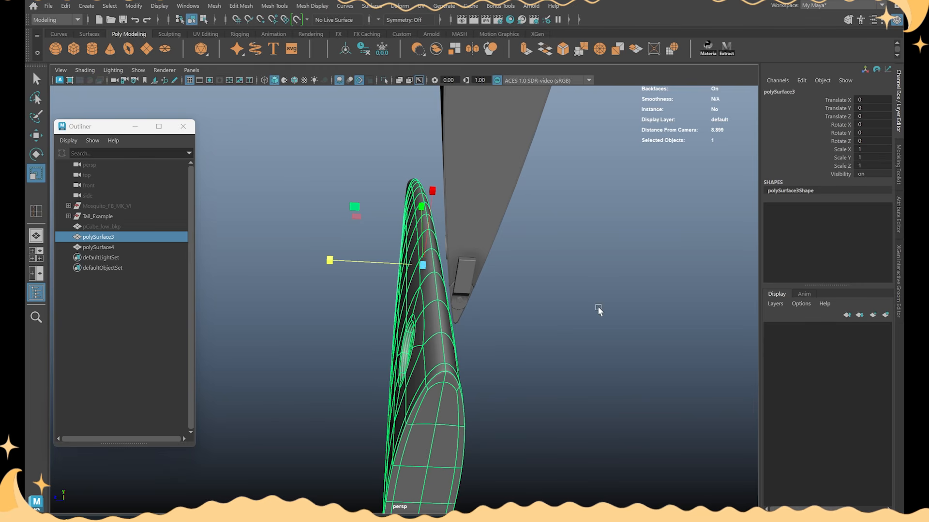
Step: Try the Smooth operation on the rudder mesh with 1 division, and undo it
{"action": "left_click_drag", "start_coordinate": [449, 285], "coordinate": [462, 260], "text": "alt"}
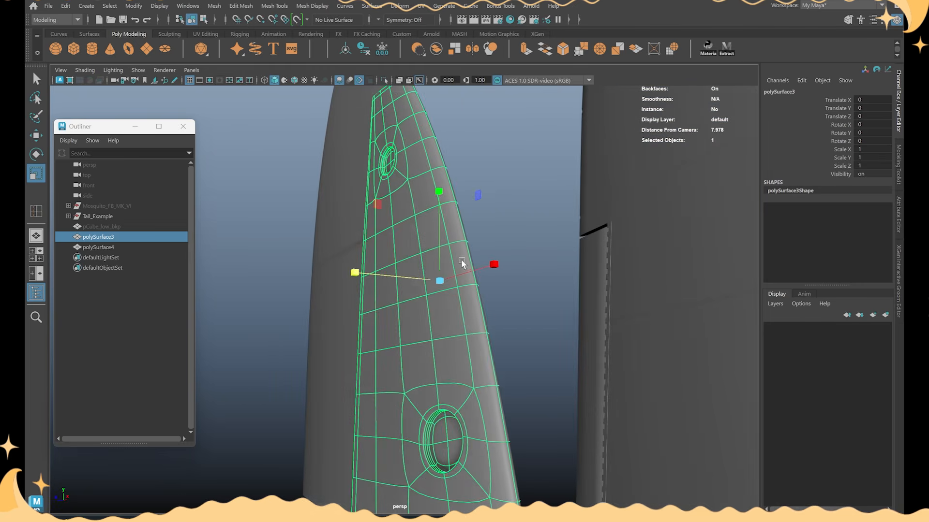
{"action": "right_click_drag", "start_coordinate": [461, 261], "coordinate": [425, 270], "text": "shift"}
{"action": "left_click_drag", "start_coordinate": [488, 275], "coordinate": [485, 320], "text": "alt"}
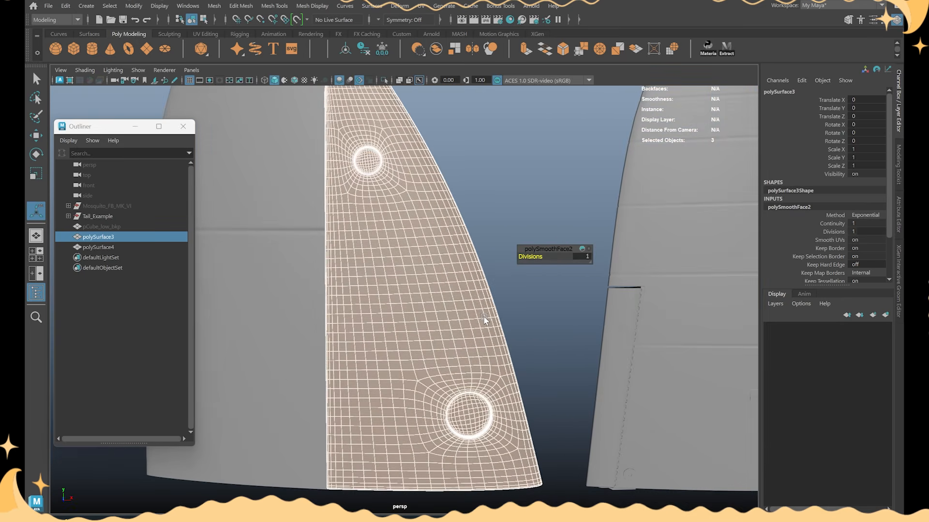
{"action": "key", "text": "ctrl+z"}
{"action": "key", "text": "ctrl+z"}
Step: Select the rudder to review its wireframe and recess topology, and clear the selection
{"action": "left_click", "coordinate": [429, 265]}
{"action": "key", "text": "w"}
{"action": "scroll", "coordinate": [436, 237], "scroll_direction": "down", "scroll_amount": 3}
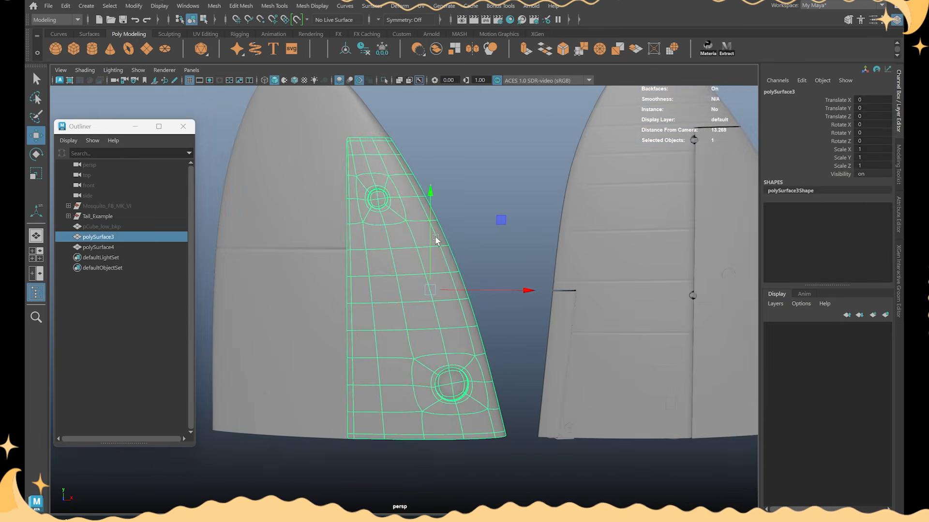
{"action": "left_click_drag", "start_coordinate": [435, 240], "coordinate": [457, 241], "text": "alt"}
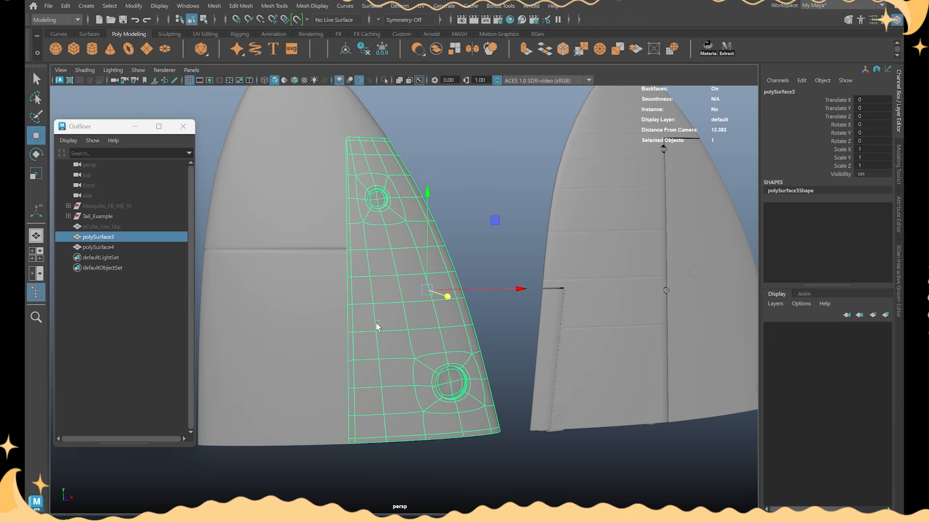
{"action": "left_click_drag", "start_coordinate": [451, 441], "coordinate": [232, 124]}
{"action": "left_click", "coordinate": [498, 110]}
{"action": "scroll", "coordinate": [468, 127], "scroll_direction": "down", "scroll_amount": 1}
{"action": "left_click_drag", "start_coordinate": [468, 126], "coordinate": [470, 153], "text": "alt"}
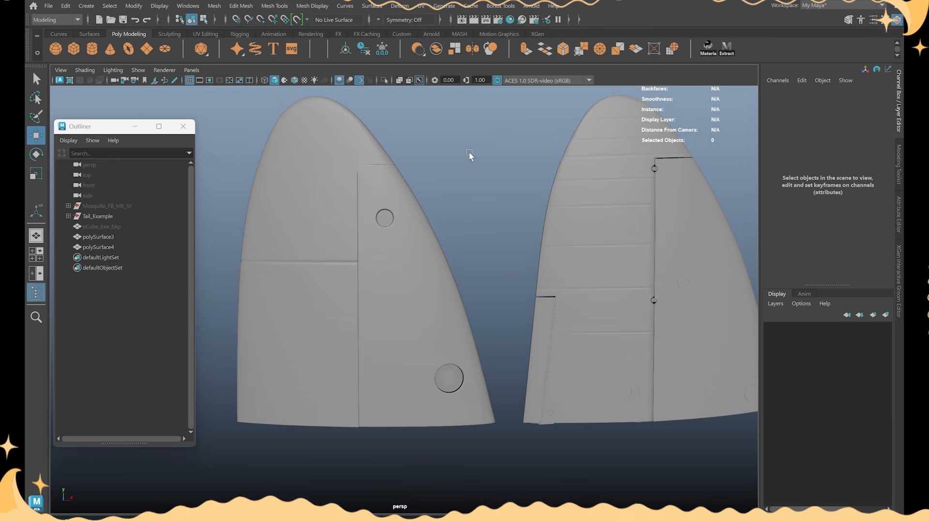
Step: Compare the smooth-previewed fin and rudder with Tail_Example from a slightly turned angle
{"action": "middle_click_drag", "start_coordinate": [469, 153], "coordinate": [470, 155], "text": "alt"}
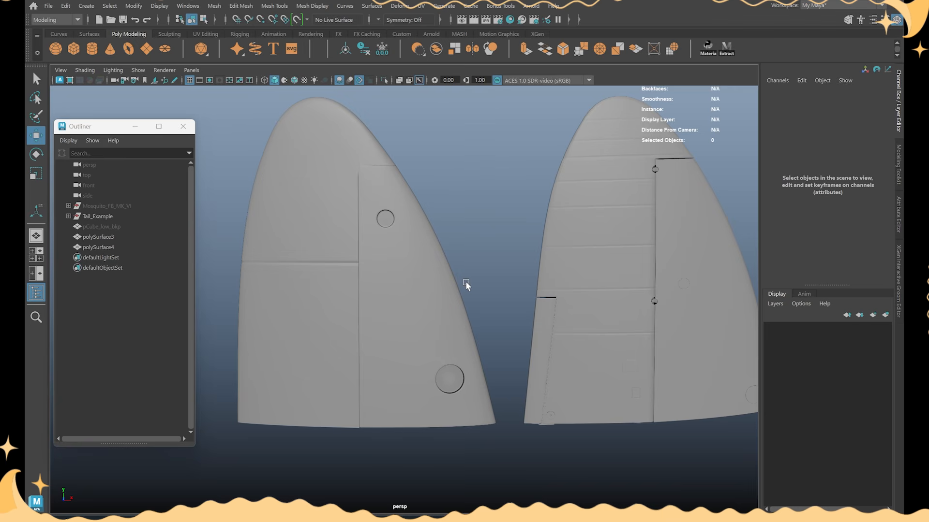
{"action": "left_click_drag", "start_coordinate": [460, 296], "coordinate": [466, 294], "text": "alt"}
{"action": "left_click_drag", "start_coordinate": [473, 411], "coordinate": [360, 214]}
{"action": "left_click_drag", "start_coordinate": [426, 165], "coordinate": [503, 177], "text": "alt"}
{"action": "left_click", "coordinate": [501, 175]}
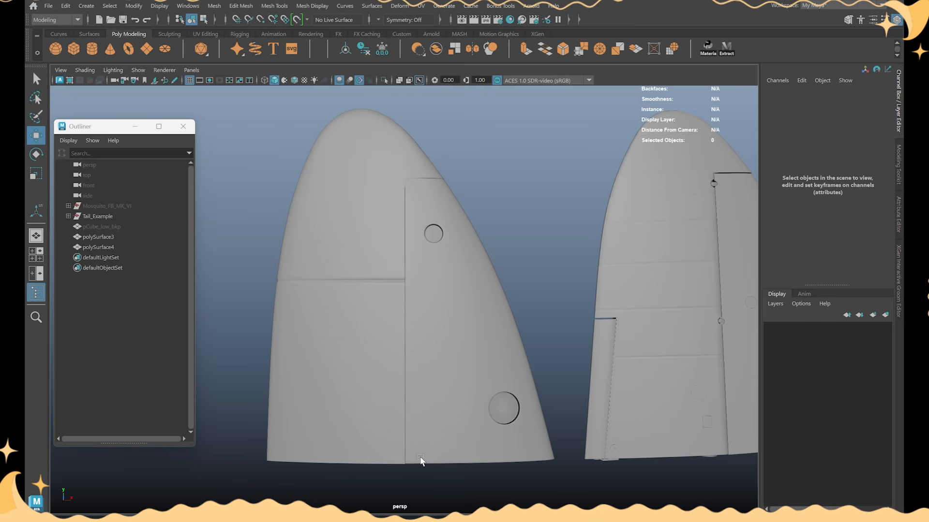
Step: Select the rudder and the fin together and turn off their smooth preview
{"action": "left_click", "coordinate": [409, 288]}
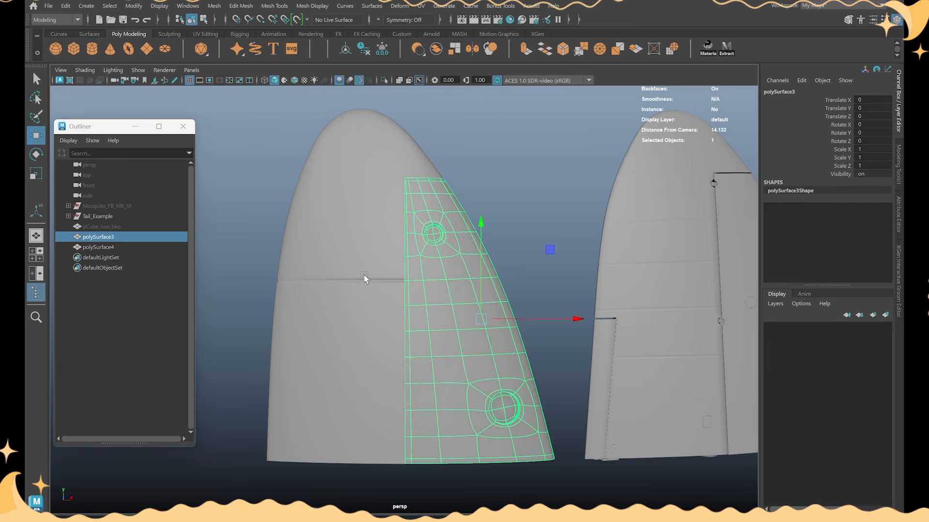
{"action": "left_click", "coordinate": [366, 279], "text": "shift"}
{"action": "scroll", "coordinate": [493, 237], "scroll_direction": "up", "scroll_amount": 1}
{"action": "scroll", "coordinate": [503, 247], "scroll_direction": "up", "scroll_amount": 1}
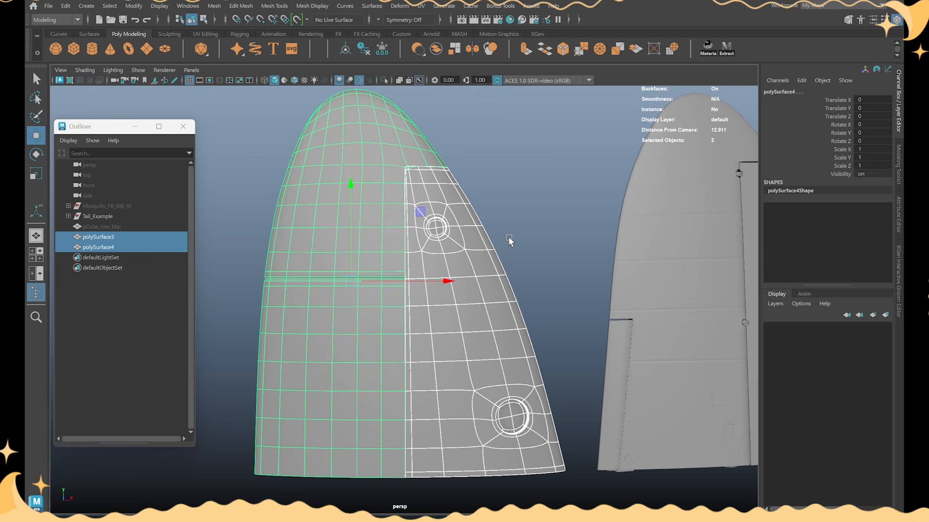
{"action": "key", "text": "1"}
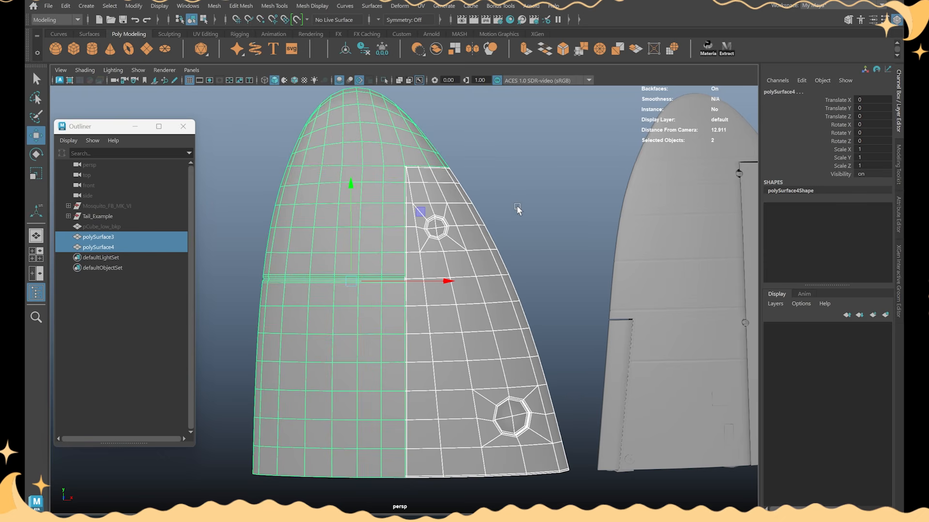